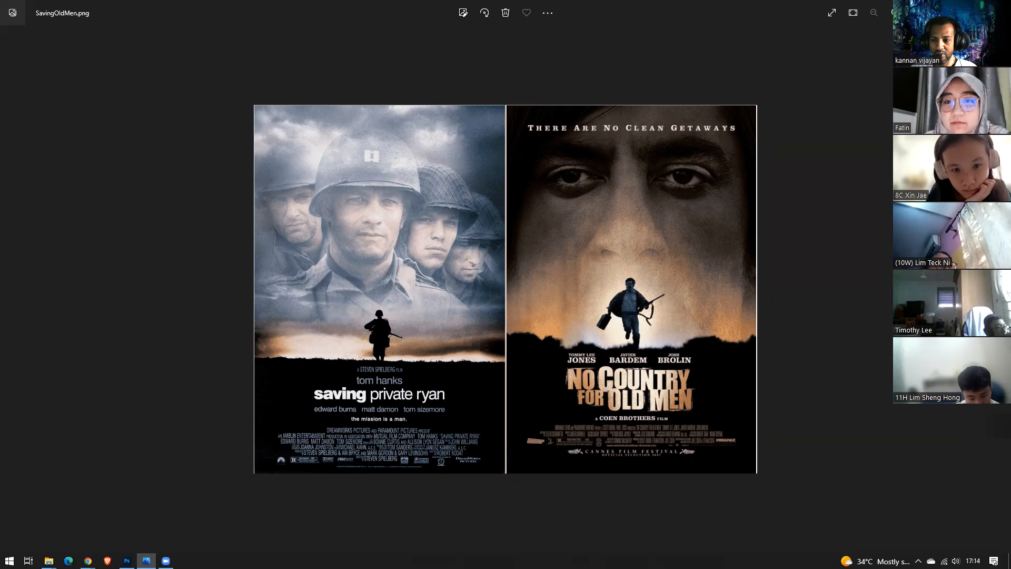
Browse back through the reference images from the movie poster conventions diagram to the poster credits sample
{"action": "key", "text": "Right"}
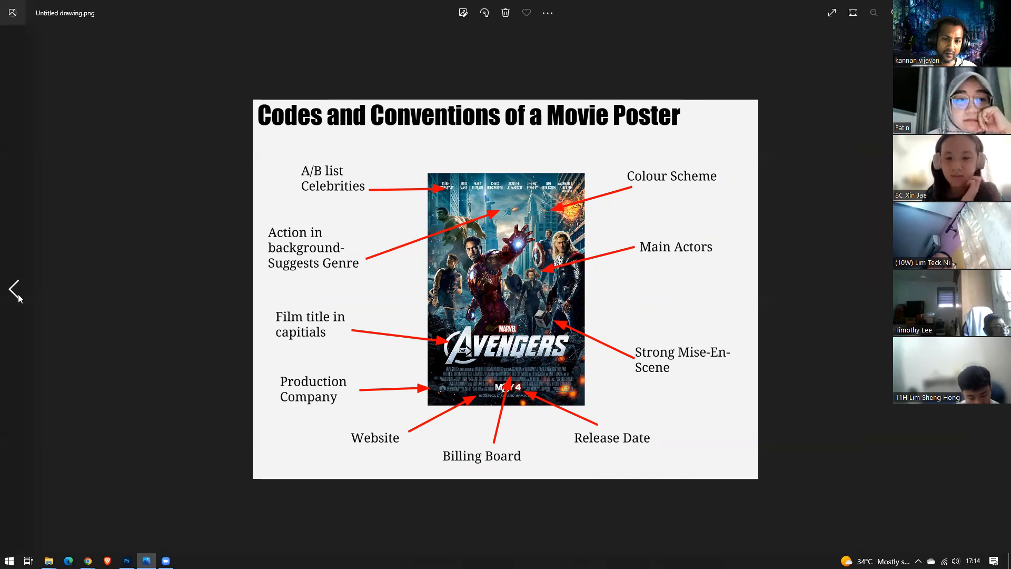
{"action": "left_click", "coordinate": [18, 294]}
{"action": "left_click", "coordinate": [17, 294]}
{"action": "left_click", "coordinate": [18, 294]}
{"action": "left_click", "coordinate": [18, 294]}
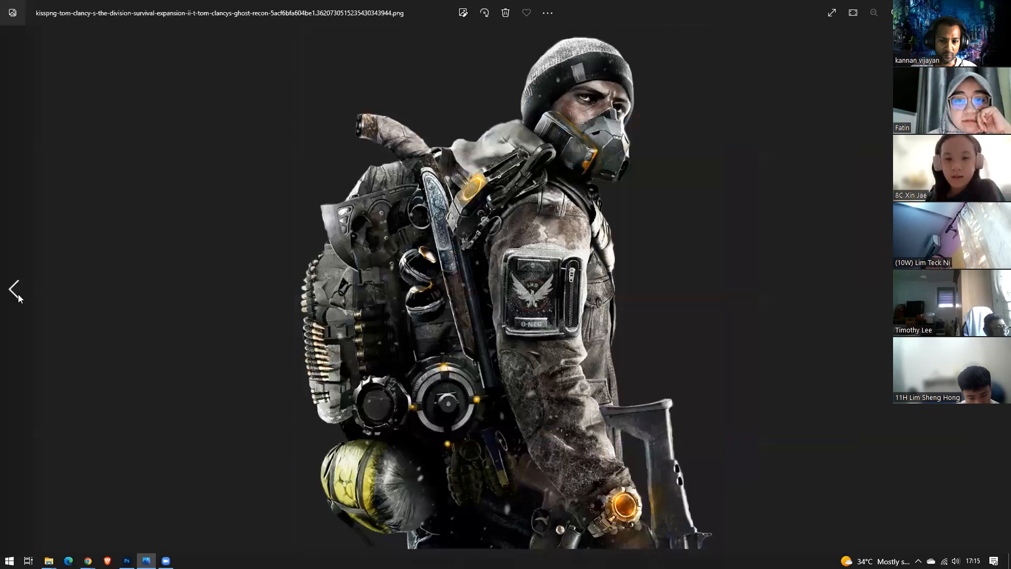
{"action": "left_click", "coordinate": [18, 293]}
{"action": "left_click", "coordinate": [18, 294]}
{"action": "left_click", "coordinate": [18, 294]}
{"action": "left_click", "coordinate": [18, 294]}
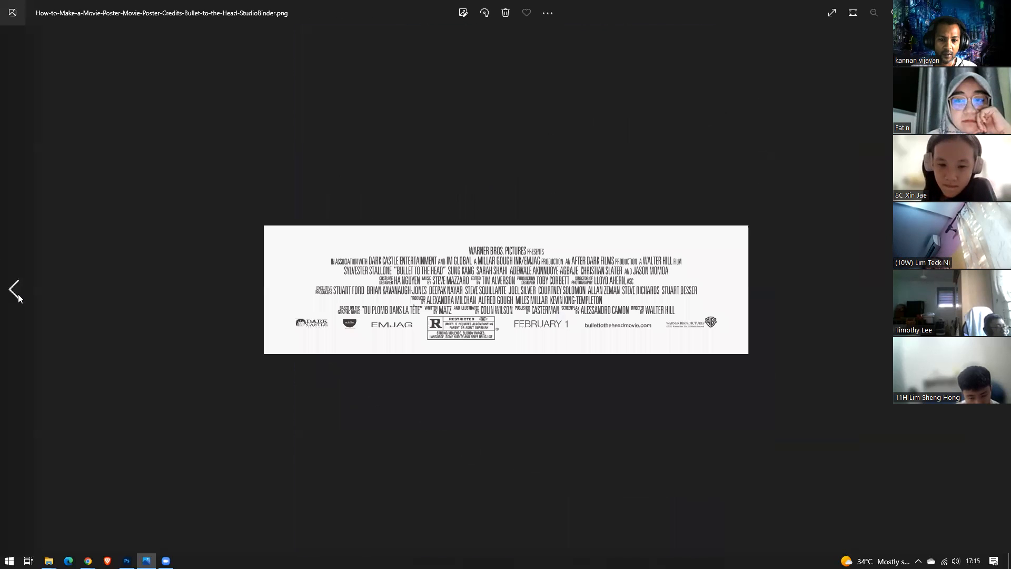
Review the Battlefield scene, the blank title poster template, the neon alley photo and the Cyberpunk motel image
{"action": "left_click", "coordinate": [18, 294]}
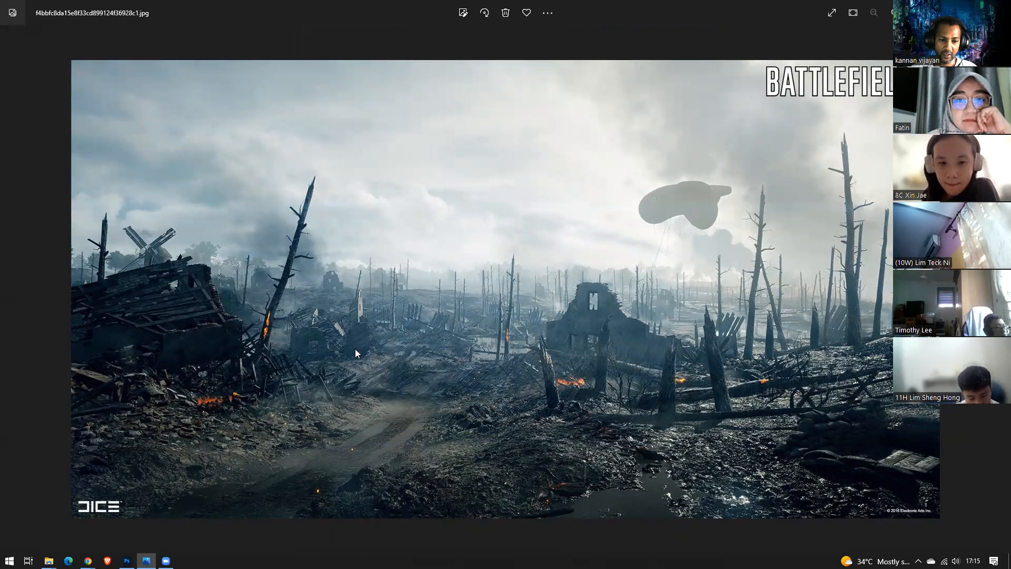
{"action": "left_click", "coordinate": [16, 286]}
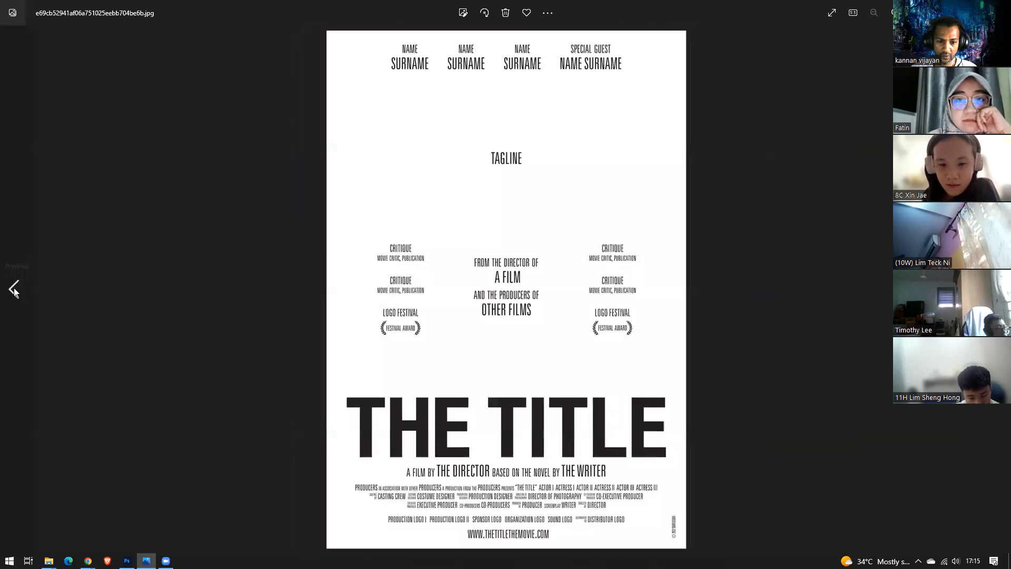
{"action": "left_click", "coordinate": [15, 290]}
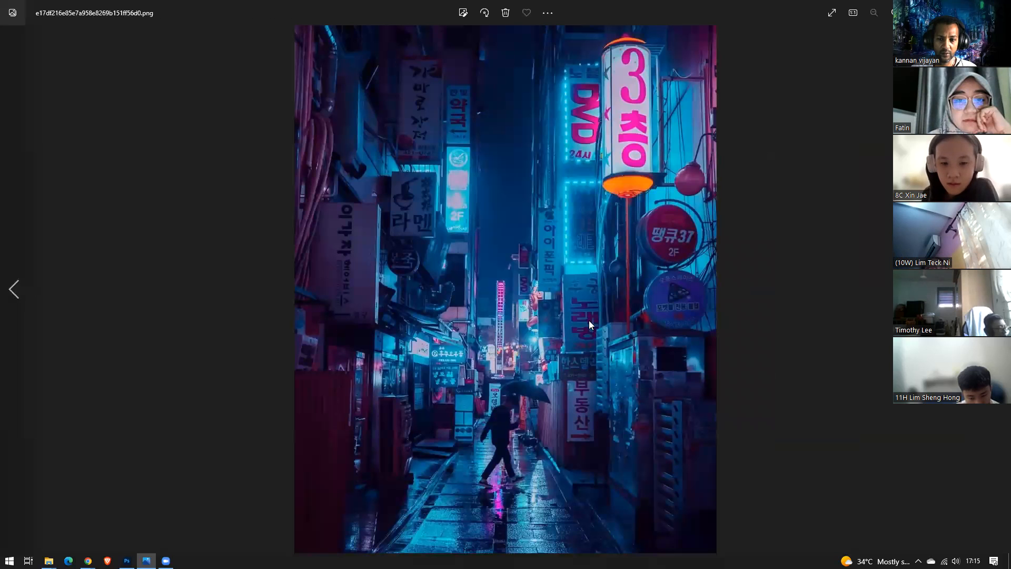
{"action": "key", "text": "Right"}
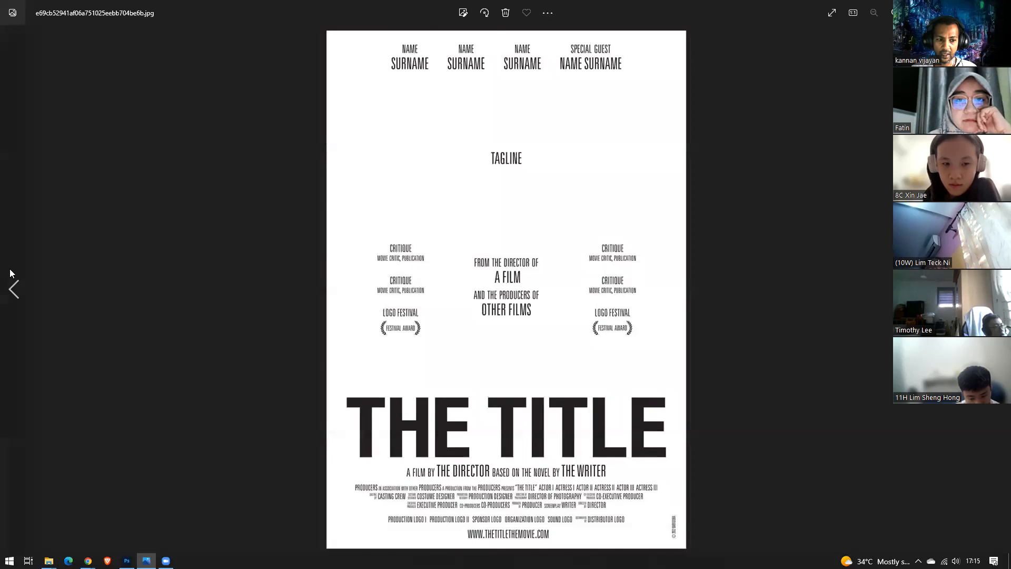
{"action": "left_click", "coordinate": [11, 287]}
{"action": "left_click", "coordinate": [11, 288]}
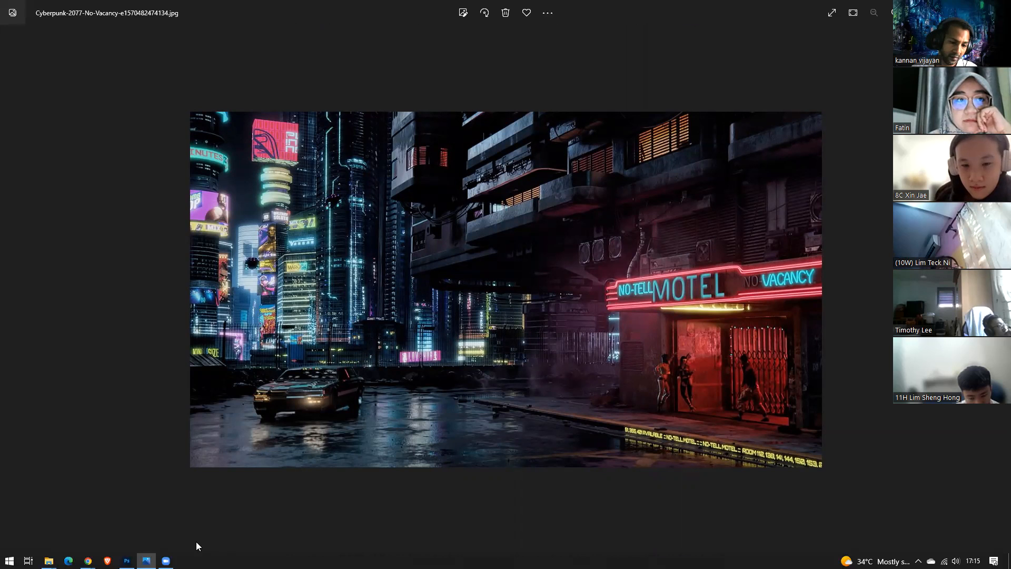
Switch to the movie poster in Photoshop and hide the Cyberpunk and floating powder layers to examine the neon alley background
{"action": "left_click", "coordinate": [126, 561]}
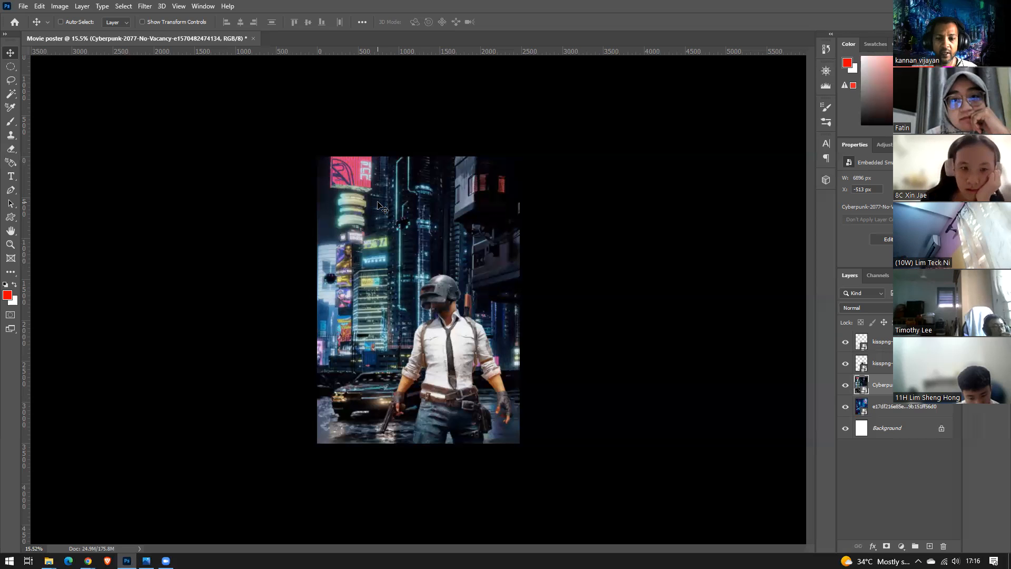
{"action": "key", "text": "ctrl+plus"}
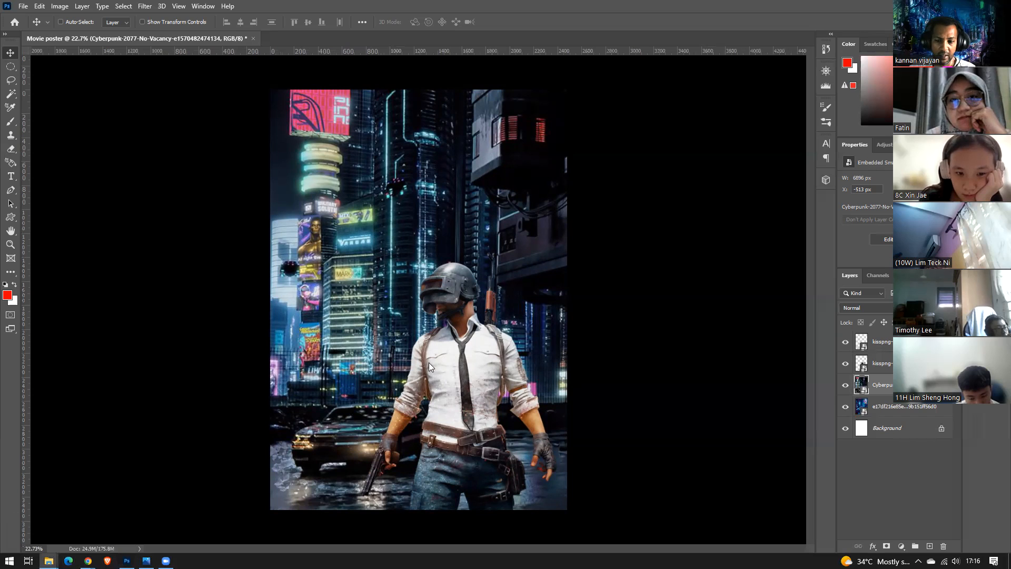
{"action": "left_click", "coordinate": [845, 385]}
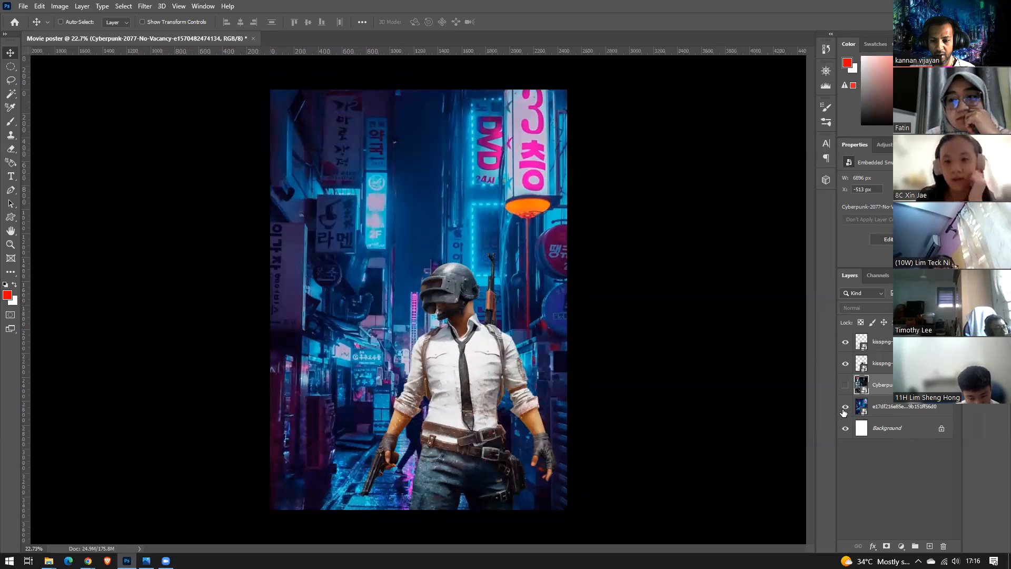
{"action": "left_click", "coordinate": [845, 341]}
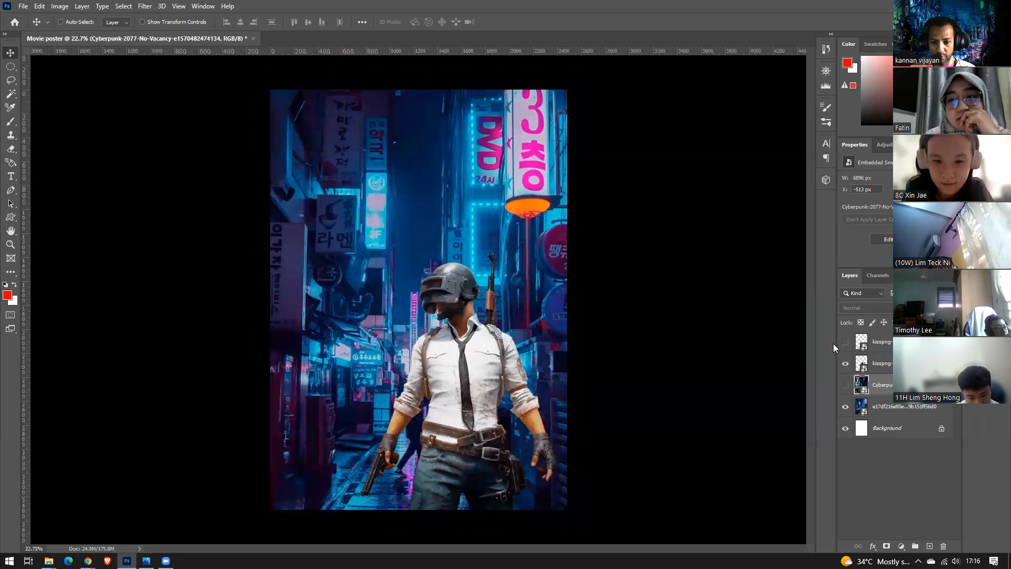
{"action": "scroll", "coordinate": [442, 451], "scroll_direction": "down", "scroll_amount": 1}
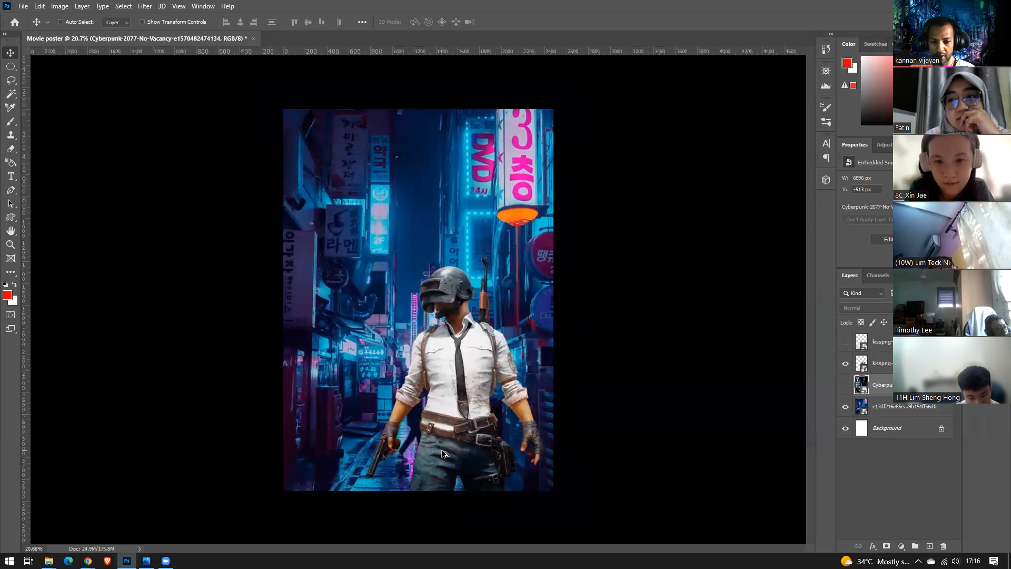
{"action": "left_click", "coordinate": [845, 364]}
{"action": "left_click", "coordinate": [846, 364]}
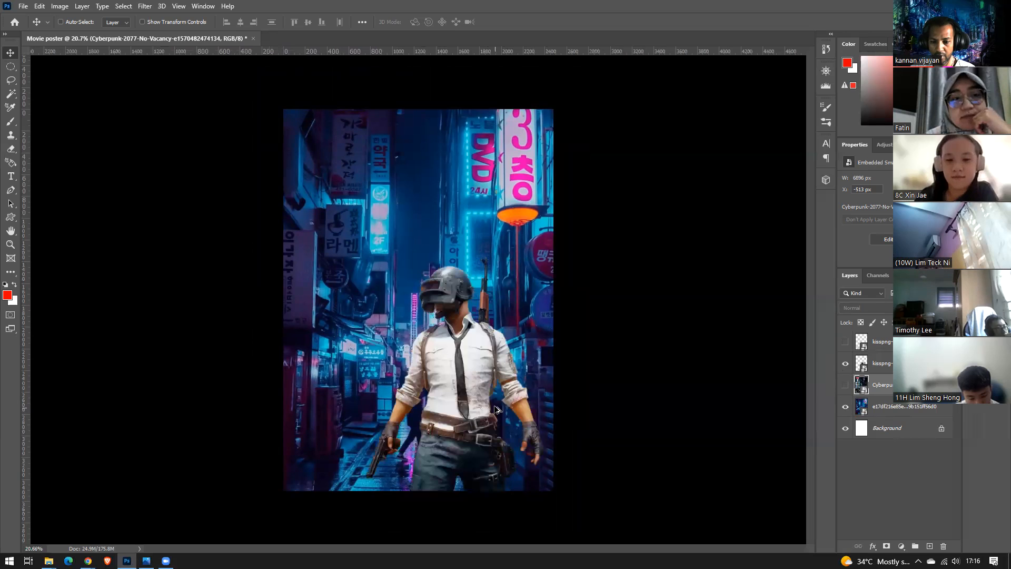
{"action": "scroll", "coordinate": [494, 404], "scroll_direction": "up", "scroll_amount": 1}
{"action": "scroll", "coordinate": [494, 404], "scroll_direction": "down", "scroll_amount": 2}
{"action": "scroll", "coordinate": [495, 403], "scroll_direction": "up", "scroll_amount": 2}
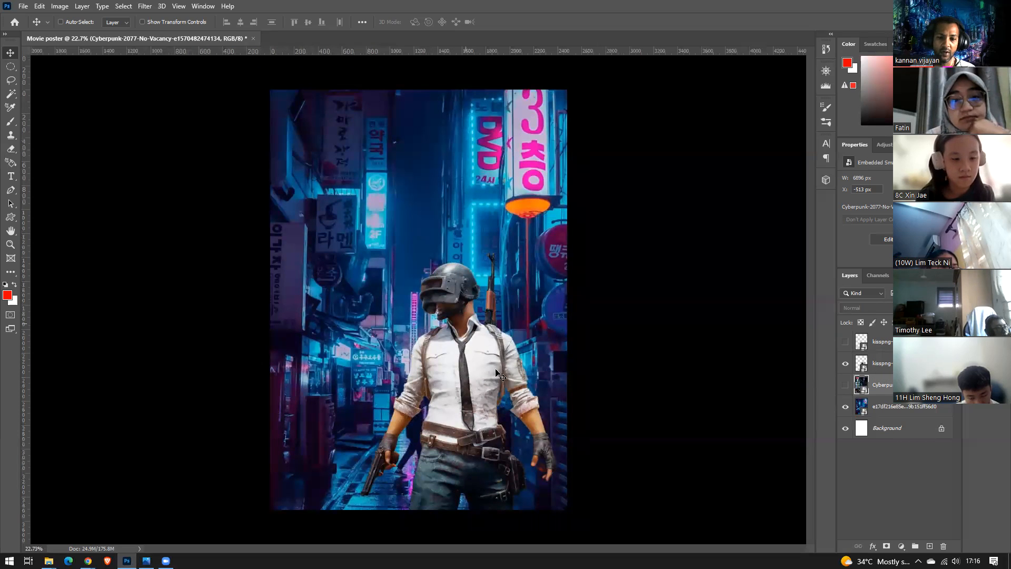
Show the floating powder and Cyberpunk layers again and inspect the powder's effect on the character up close
{"action": "left_click", "coordinate": [845, 342]}
{"action": "left_click", "coordinate": [846, 385]}
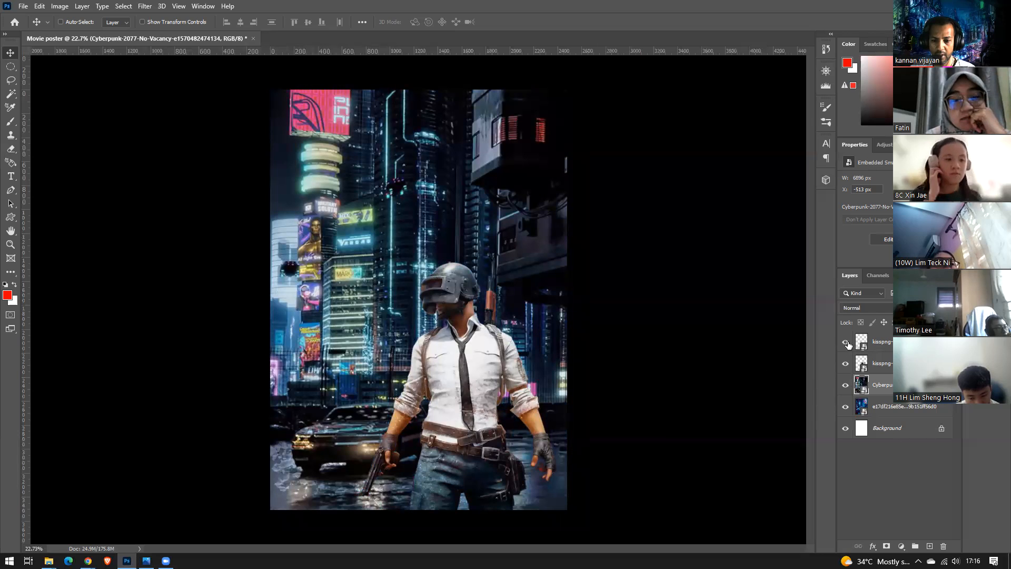
{"action": "left_click", "coordinate": [846, 342]}
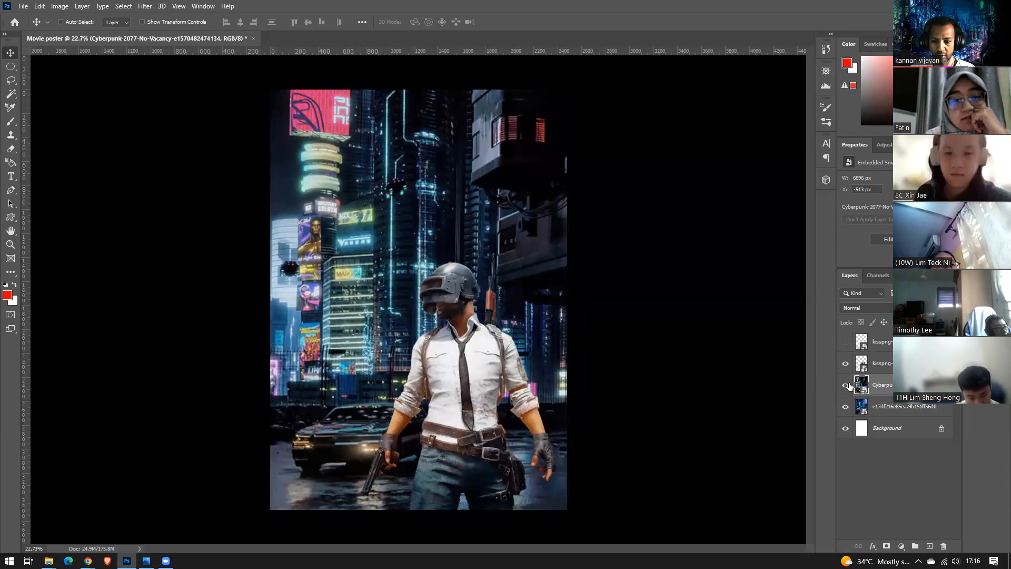
{"action": "left_click", "coordinate": [846, 342]}
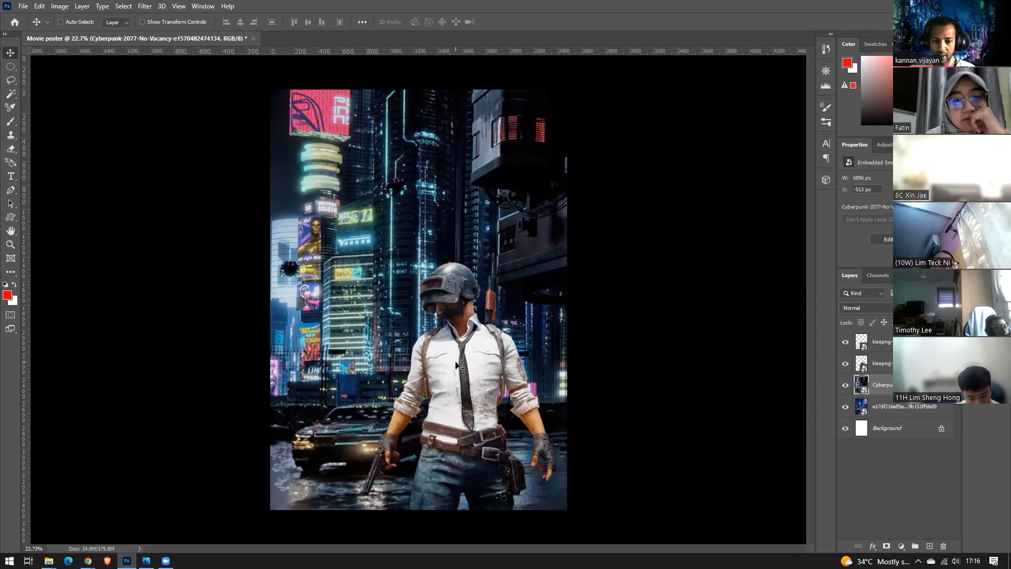
{"action": "scroll", "coordinate": [433, 440], "scroll_direction": "up", "scroll_amount": 5}
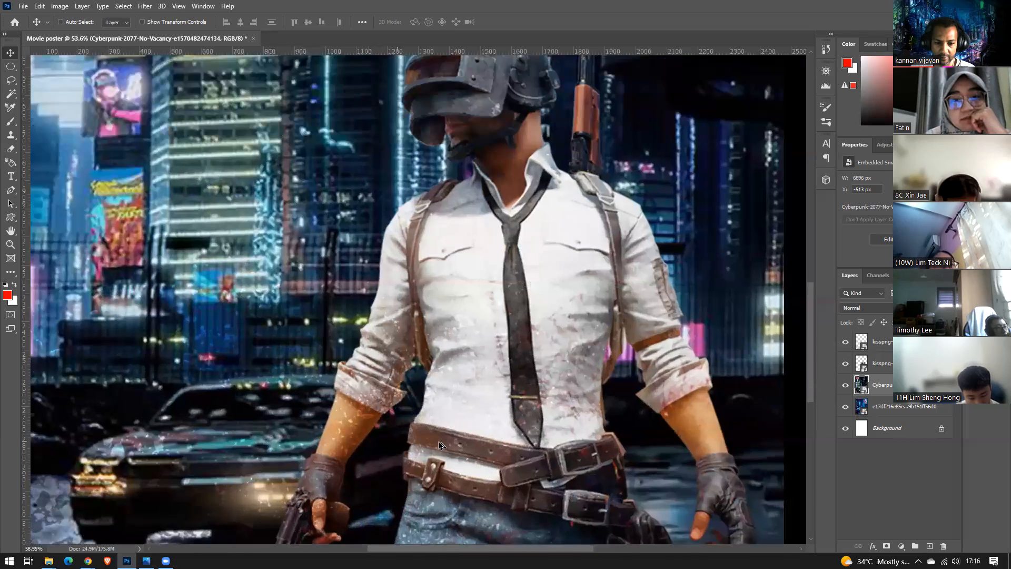
{"action": "scroll", "coordinate": [438, 441], "scroll_direction": "up", "scroll_amount": 2}
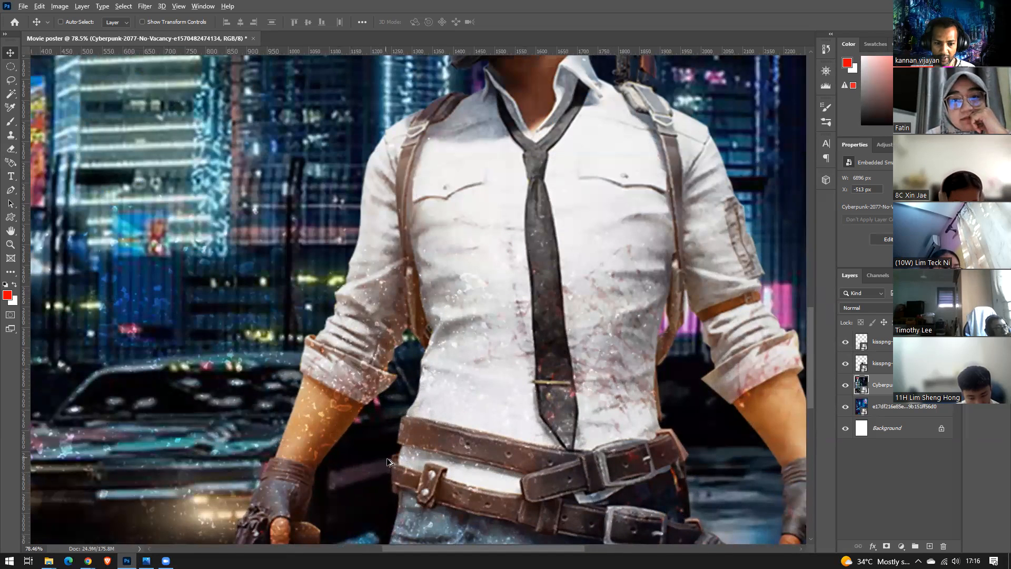
{"action": "scroll", "coordinate": [388, 462], "scroll_direction": "down", "scroll_amount": 4}
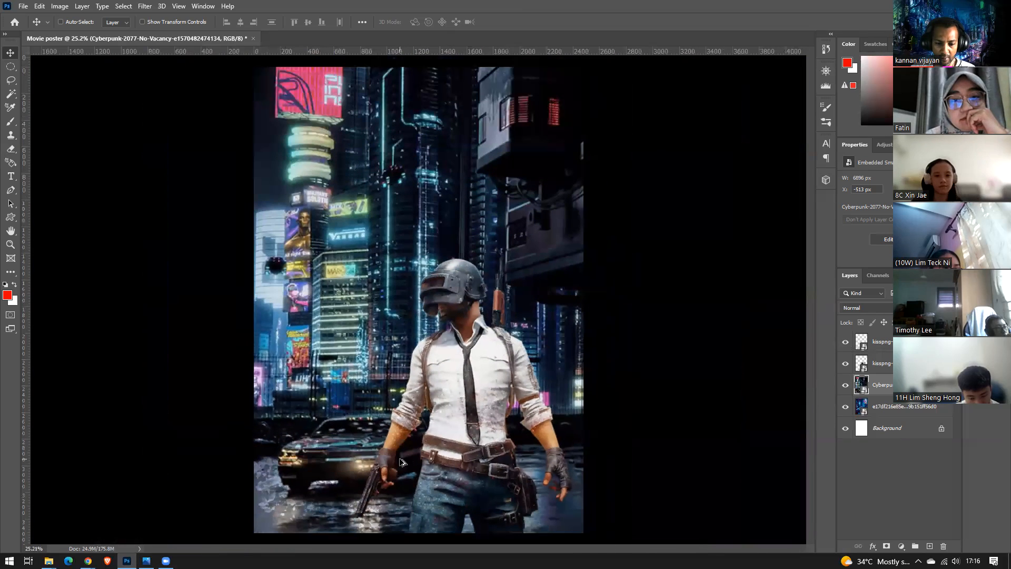
{"action": "key", "text": "alt+bracketright"}
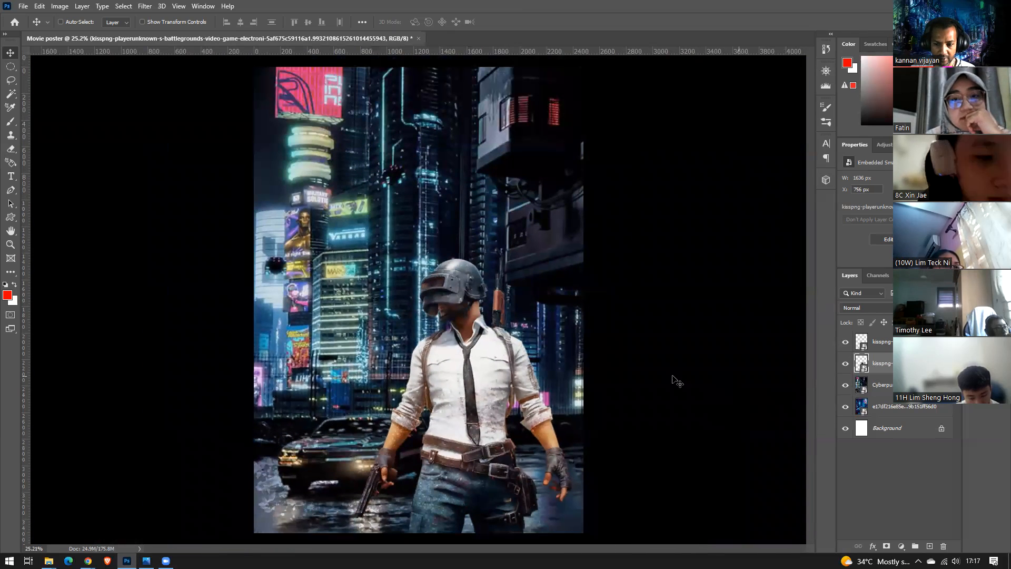
{"action": "key", "text": "alt+Tab"}
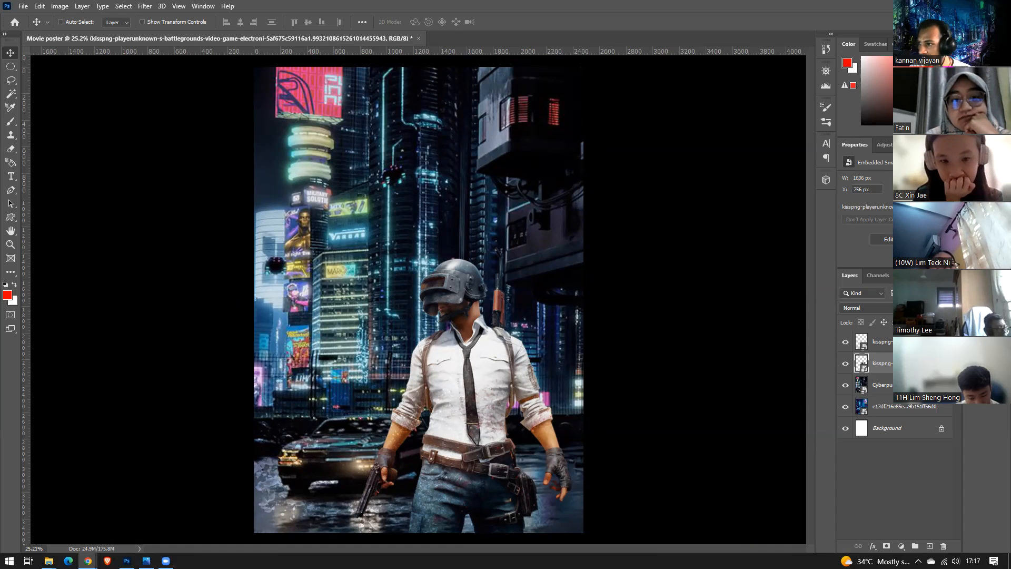
{"action": "key", "text": "alt+Tab"}
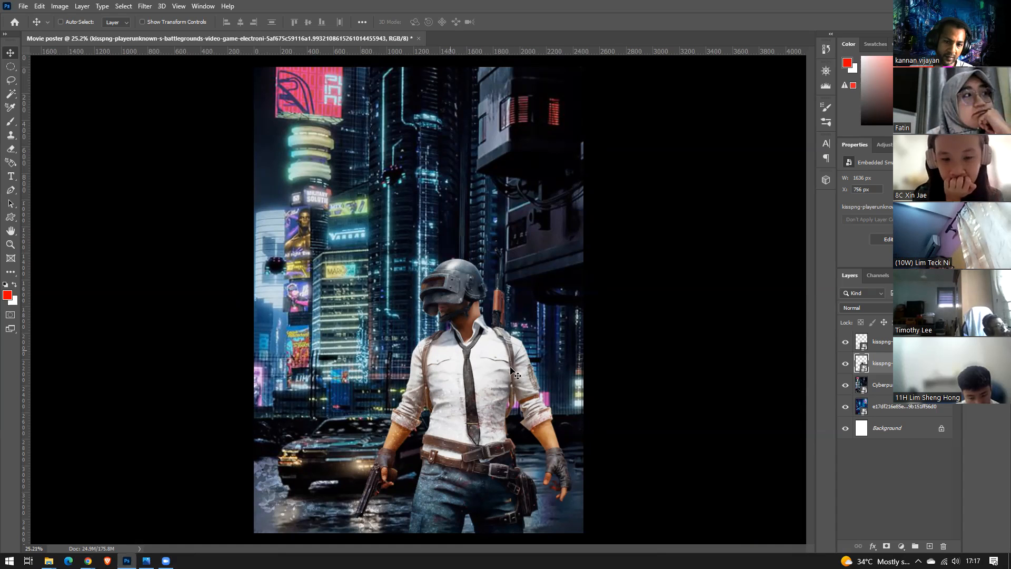
{"action": "scroll", "coordinate": [427, 391], "scroll_direction": "up", "scroll_amount": 1}
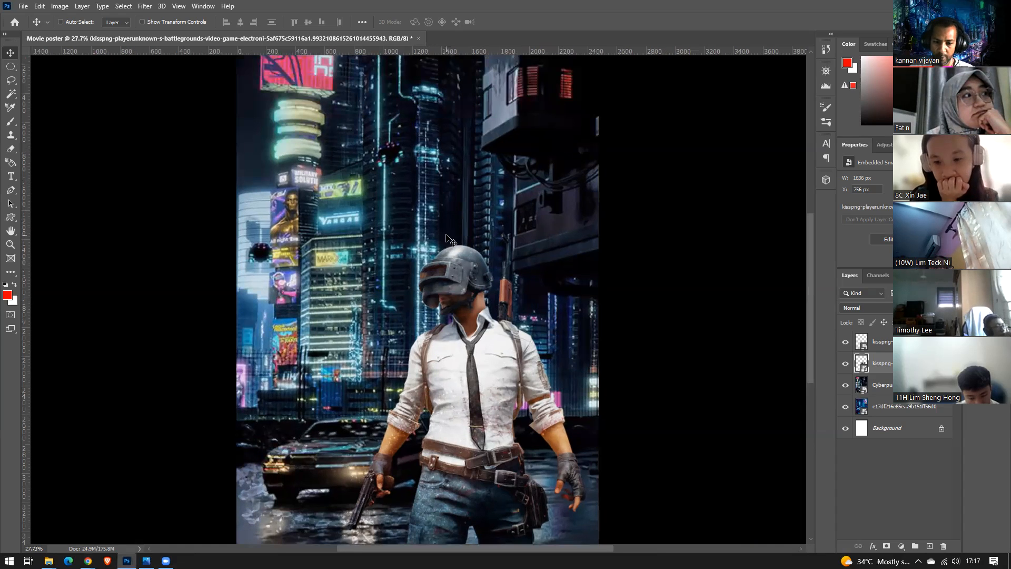
{"action": "scroll", "coordinate": [446, 238], "scroll_direction": "down", "scroll_amount": 2}
{"action": "scroll", "coordinate": [446, 238], "scroll_direction": "up", "scroll_amount": 1}
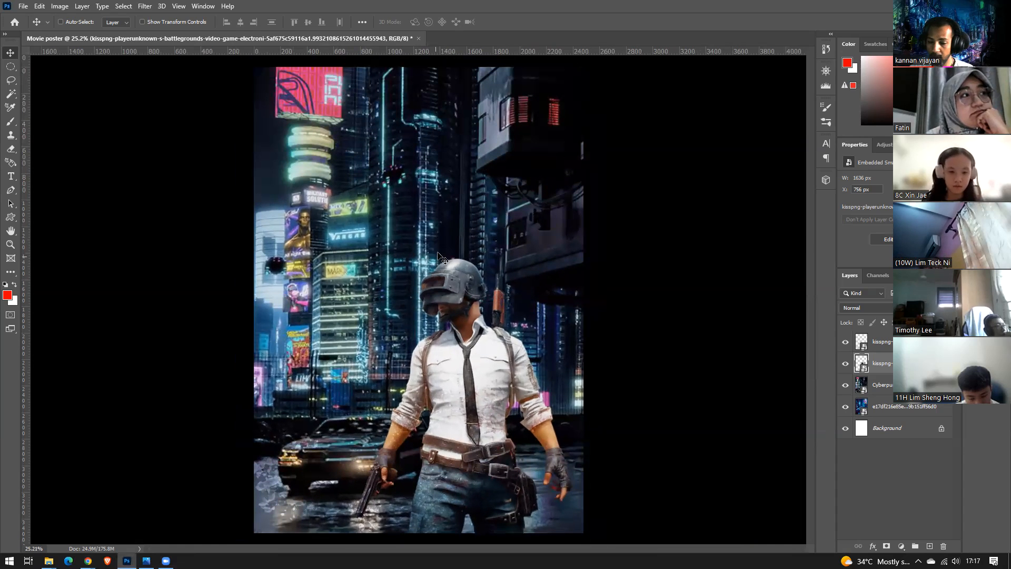
{"action": "scroll", "coordinate": [422, 306], "scroll_direction": "down", "scroll_amount": 2}
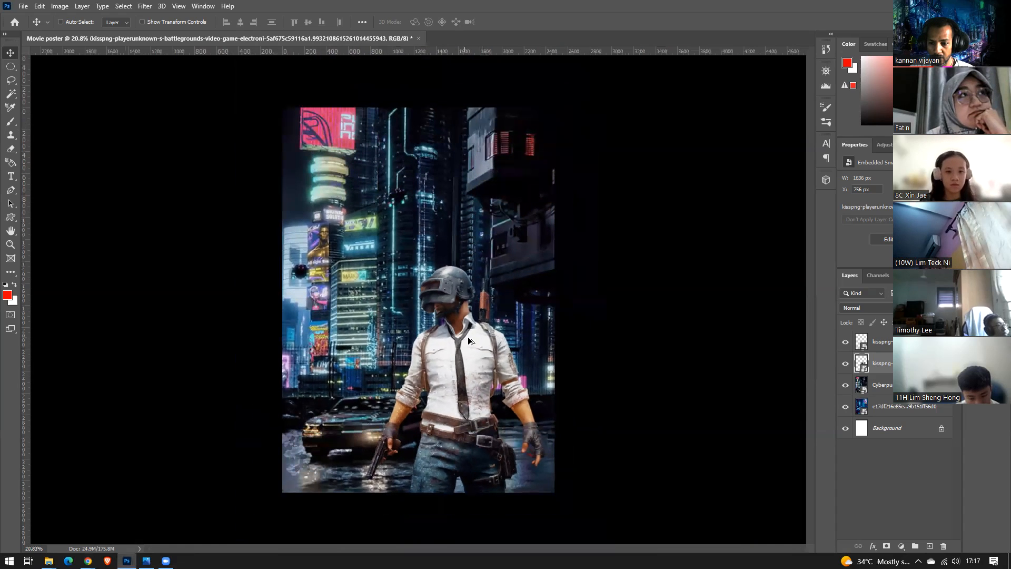
{"action": "left_click", "coordinate": [845, 343]}
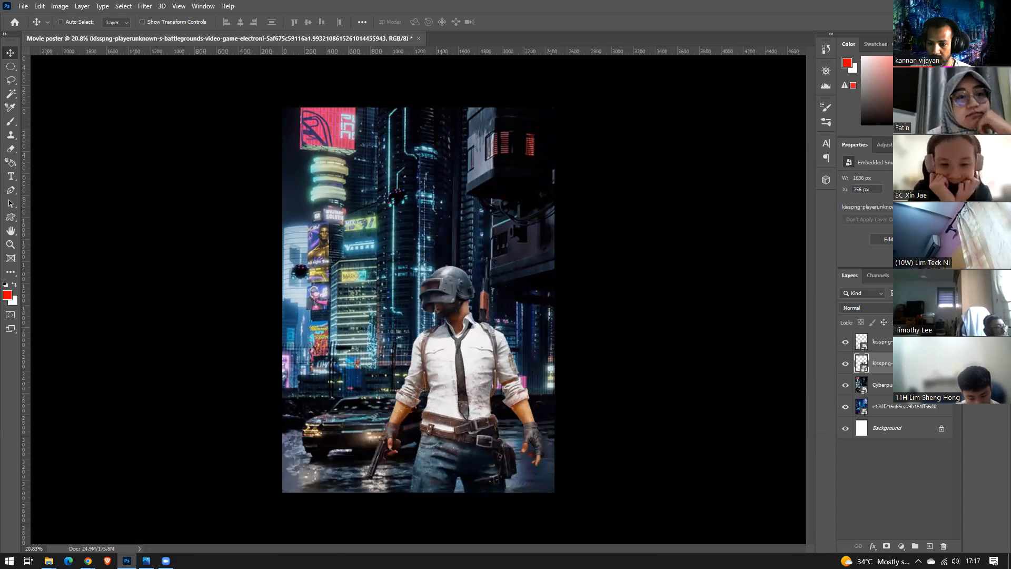
Set the floating powder layer's blend mode to Normal and move it over the character's lower body, at about X 32 px
{"action": "left_click", "coordinate": [375, 479], "text": "ctrl"}
{"action": "left_click_drag", "start_coordinate": [327, 466], "coordinate": [358, 488]}
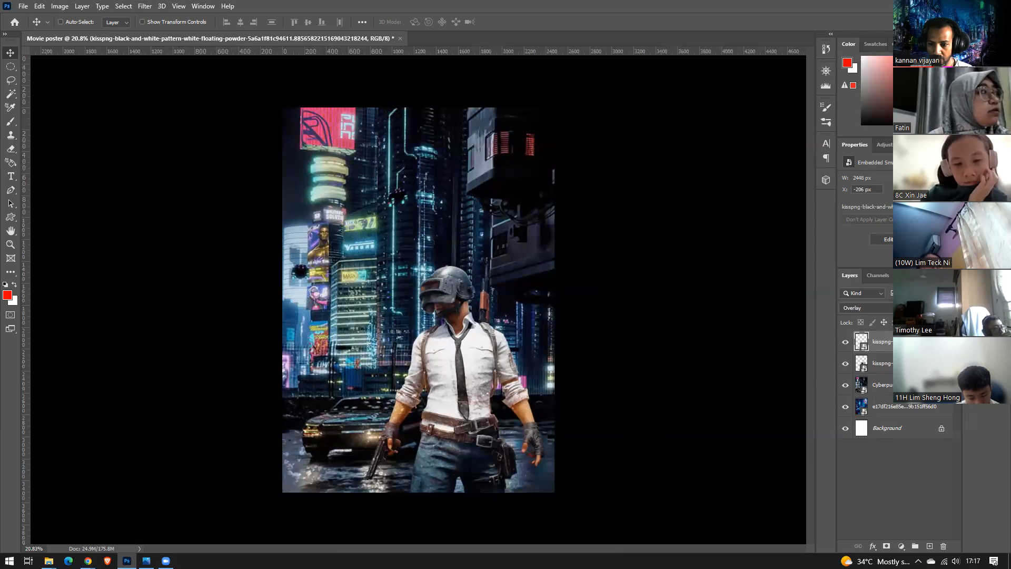
{"action": "left_click", "coordinate": [882, 308]}
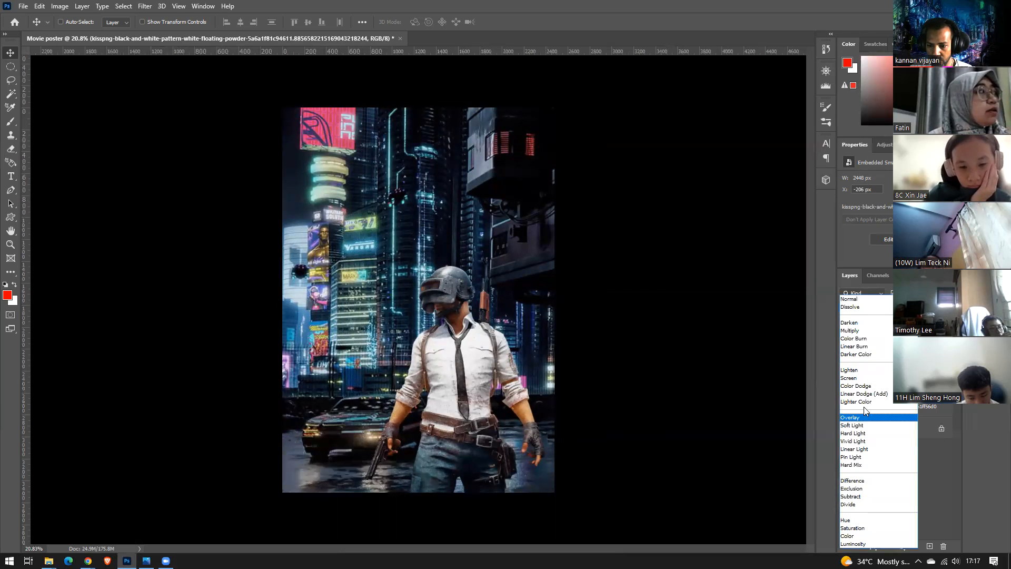
{"action": "left_click", "coordinate": [865, 301]}
{"action": "left_click_drag", "start_coordinate": [435, 483], "coordinate": [460, 486]}
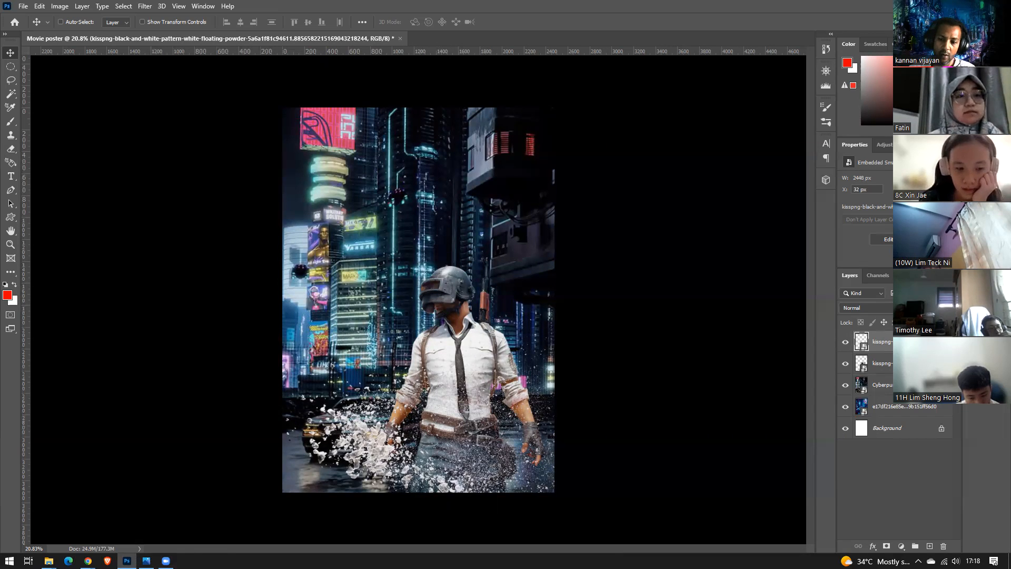
Move the helmeted character layer slightly right and down in the poster, to about X 844 px
{"action": "left_click", "coordinate": [883, 363]}
{"action": "left_click_drag", "start_coordinate": [425, 347], "coordinate": [479, 332]}
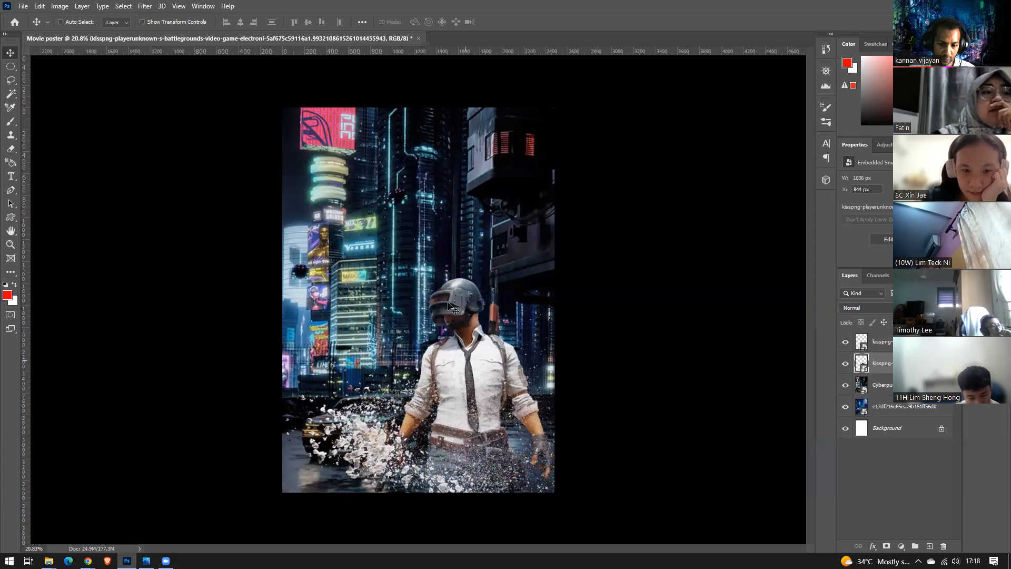
Reposition the floating powder layer along the poster's bottom edge over the character's legs, at about X 296 px, and hide it
{"action": "left_click", "coordinate": [890, 348]}
{"action": "left_click_drag", "start_coordinate": [435, 409], "coordinate": [412, 444]}
{"action": "left_click_drag", "start_coordinate": [456, 526], "coordinate": [304, 447]}
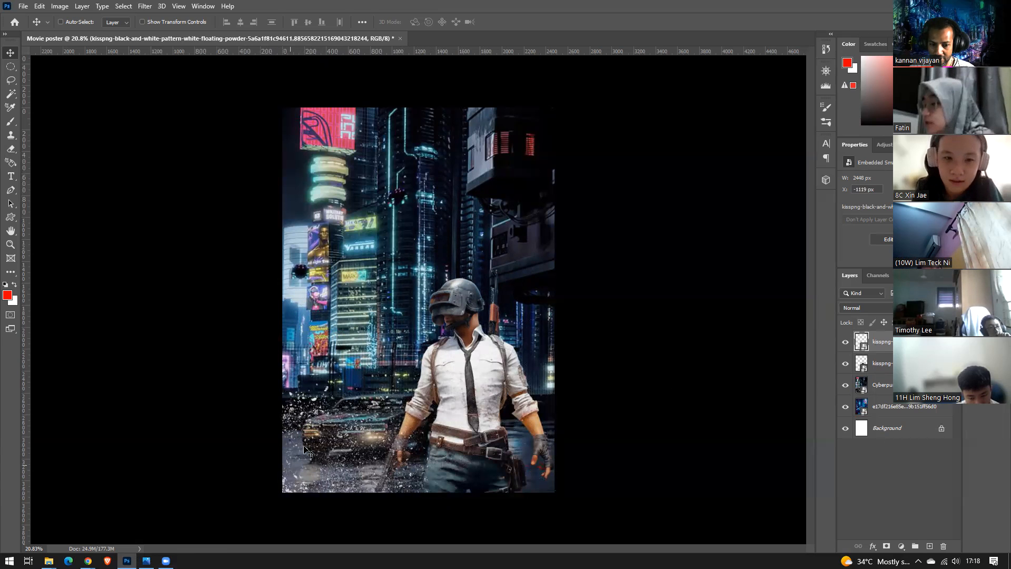
{"action": "left_click_drag", "start_coordinate": [339, 478], "coordinate": [481, 544]}
{"action": "left_click_drag", "start_coordinate": [516, 494], "coordinate": [539, 473]}
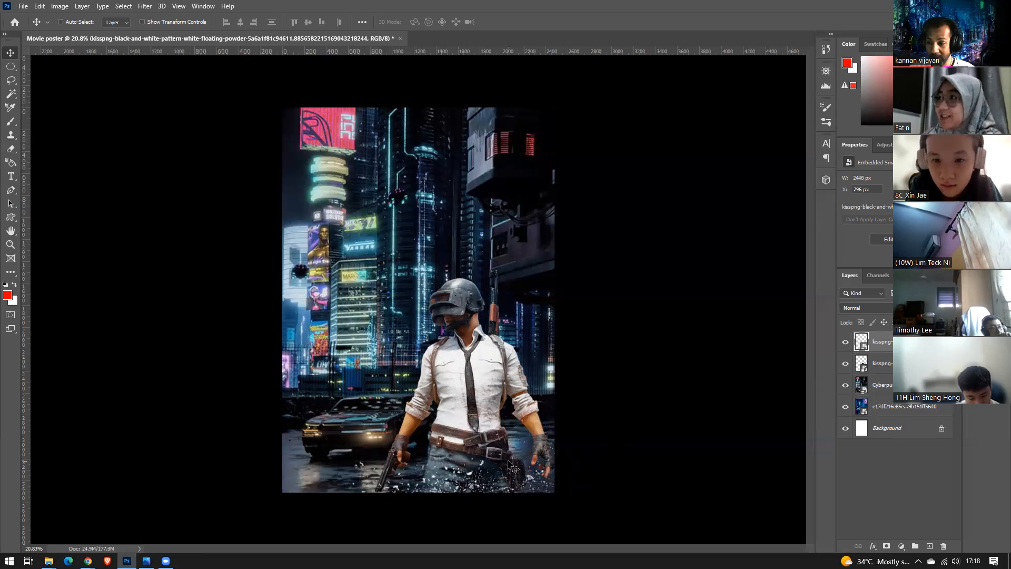
{"action": "left_click", "coordinate": [845, 342]}
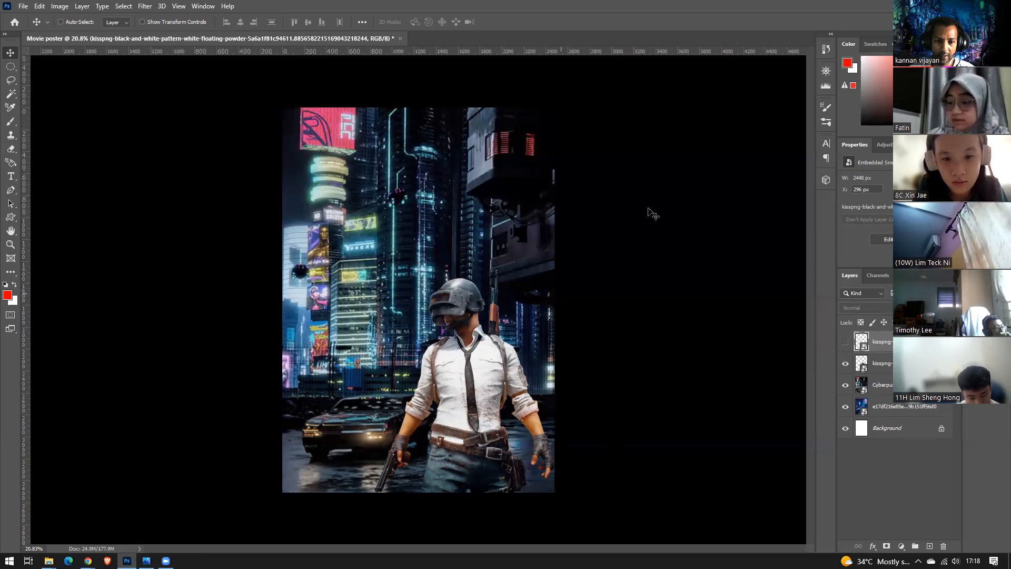
Shift the hidden floating powder layer left to about X -419 px and reposition the Cyberpunk city layer at about X -144 px
{"action": "left_click_drag", "start_coordinate": [532, 284], "coordinate": [454, 285]}
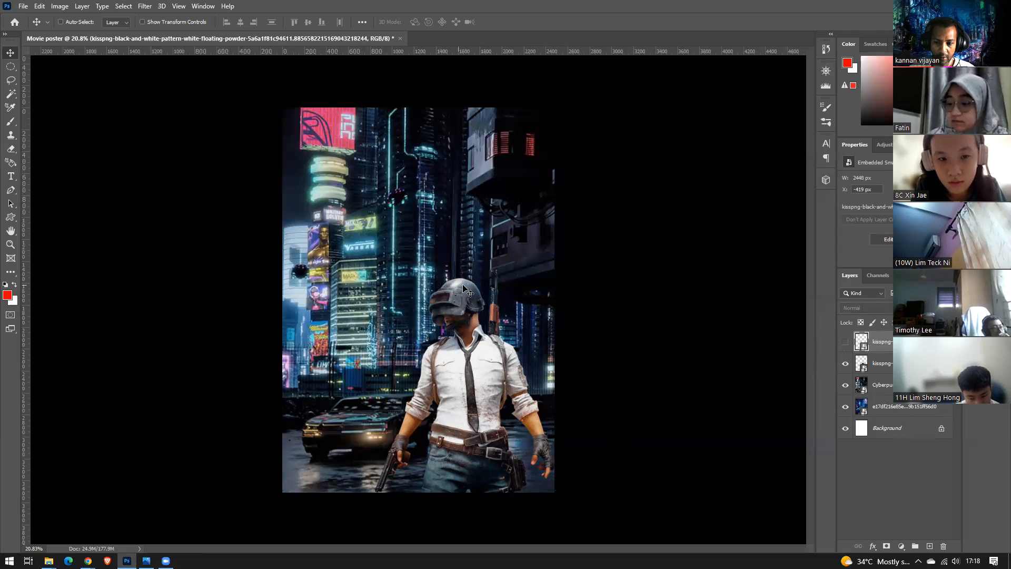
{"action": "left_click", "coordinate": [880, 385]}
{"action": "left_click_drag", "start_coordinate": [389, 238], "coordinate": [181, 261]}
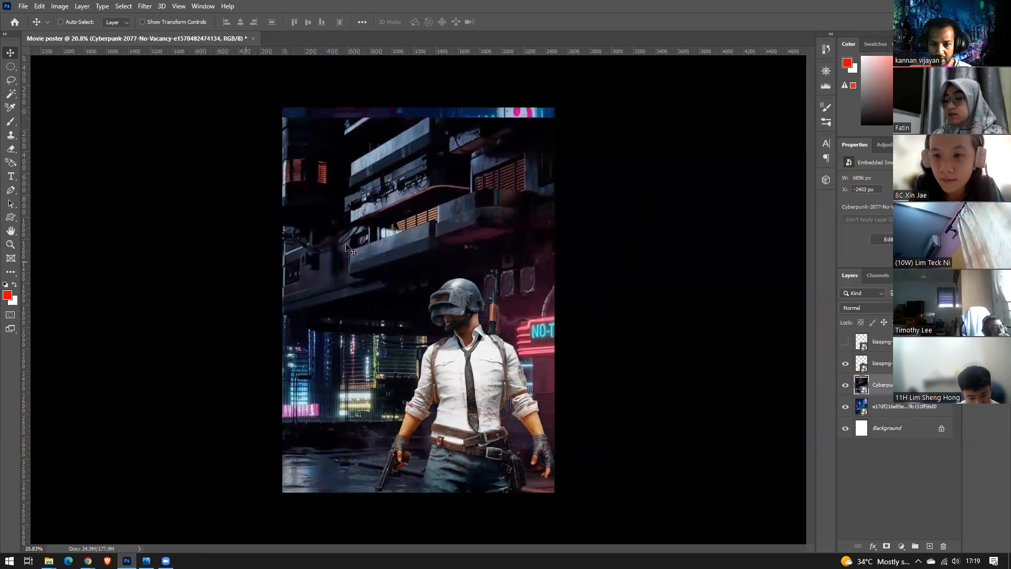
{"action": "left_click_drag", "start_coordinate": [433, 244], "coordinate": [679, 232]}
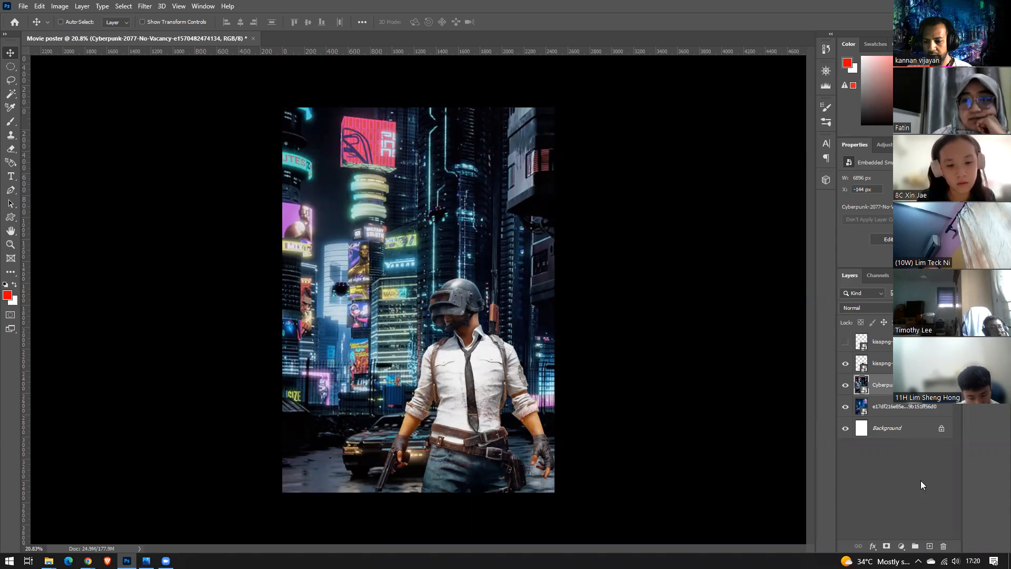
Group all layers above the Background, name the group Block01, and check the group's contents
{"action": "left_click", "coordinate": [910, 407]}
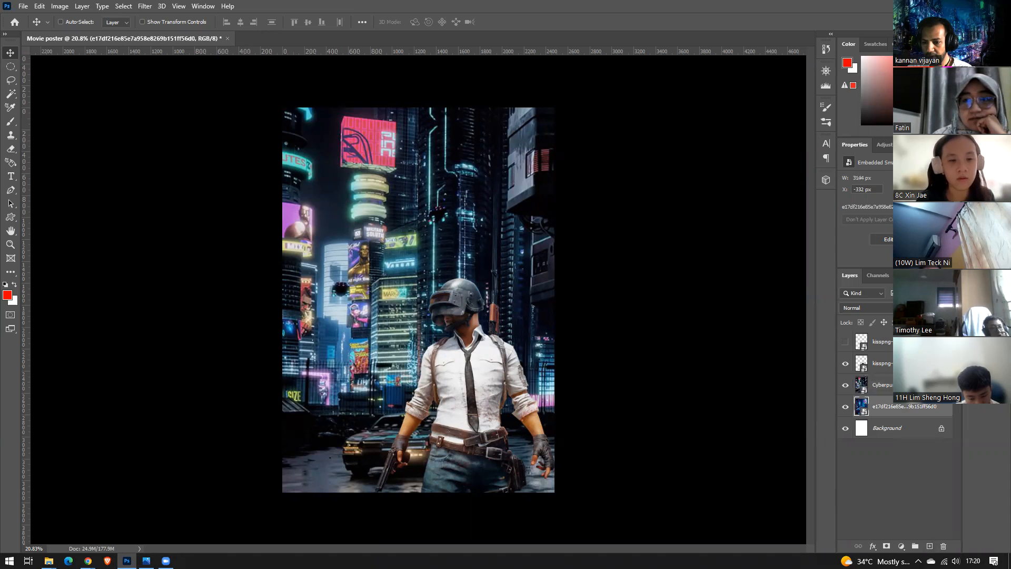
{"action": "left_click", "coordinate": [883, 341], "text": "shift"}
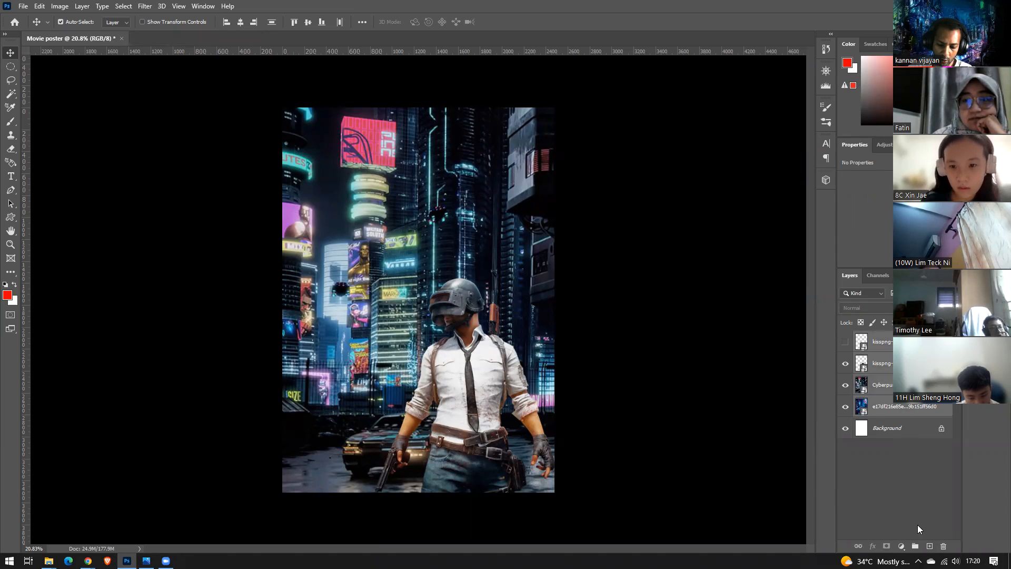
{"action": "key", "text": "ctrl+g"}
{"action": "double_click", "coordinate": [883, 338]}
{"action": "type", "text": "Bloc"}
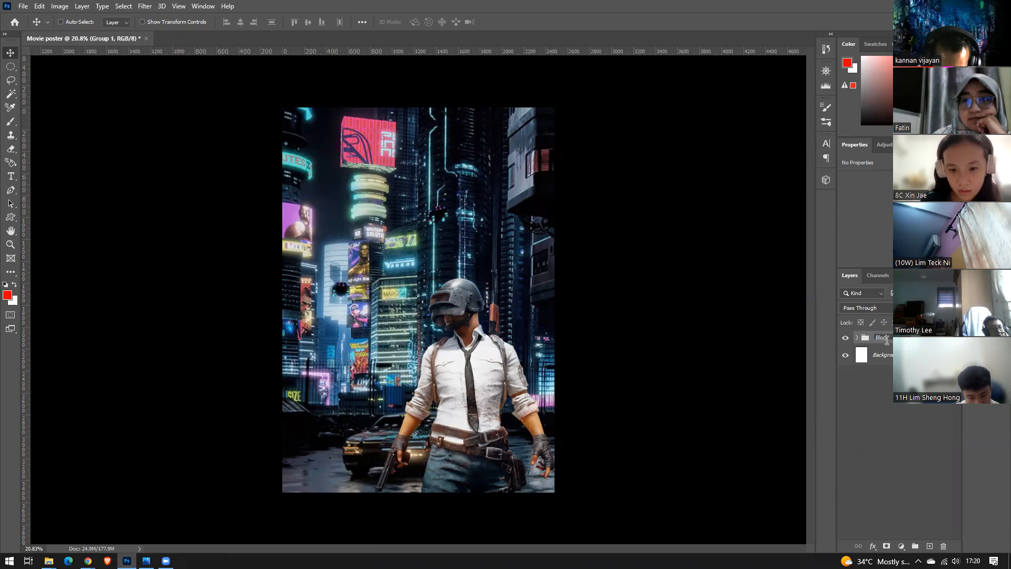
{"action": "type", "text": "k01"}
{"action": "key", "text": "Return"}
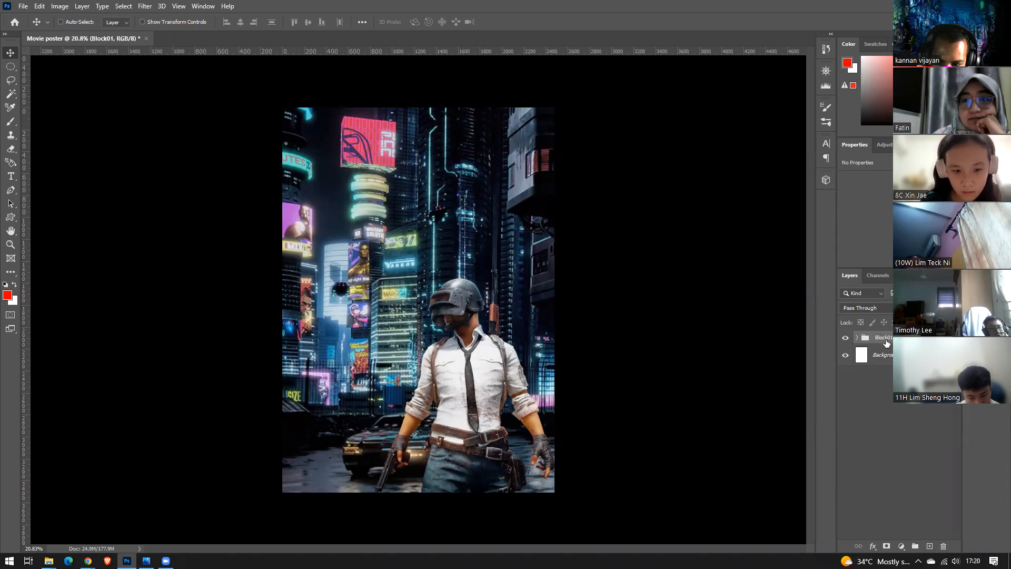
{"action": "left_click", "coordinate": [858, 338]}
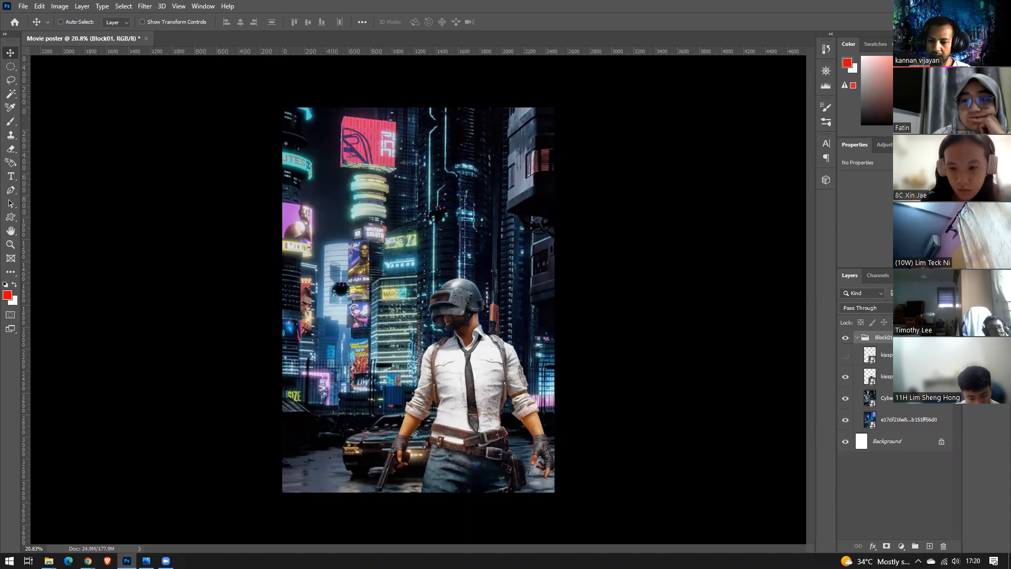
{"action": "left_click", "coordinate": [856, 339]}
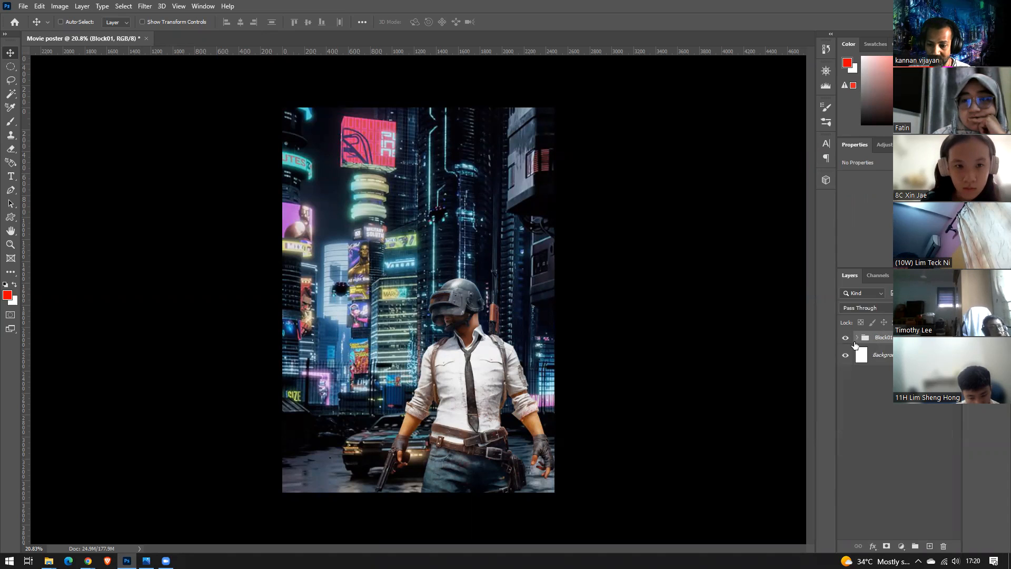
Add the horizontal title text "The Battle" as a layer above the Block01 group and centre it across the poster's upper part
{"action": "left_click", "coordinate": [868, 451]}
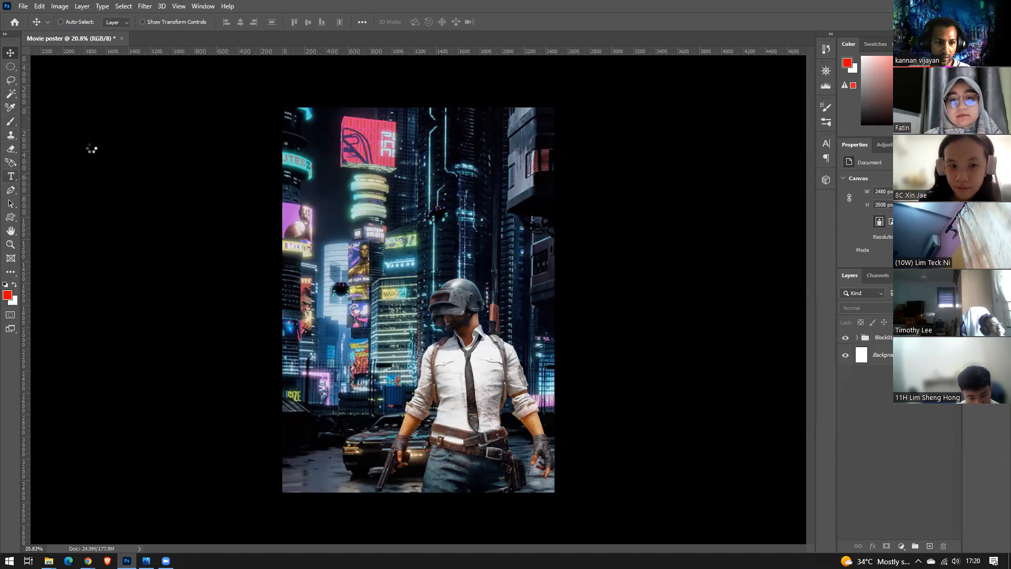
{"action": "left_click", "coordinate": [12, 180]}
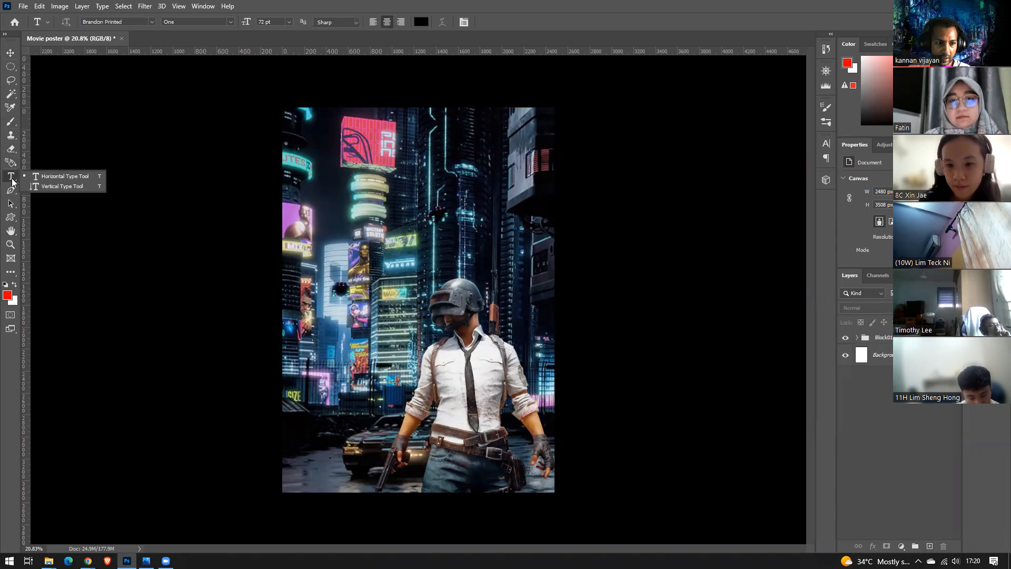
{"action": "left_click", "coordinate": [357, 158]}
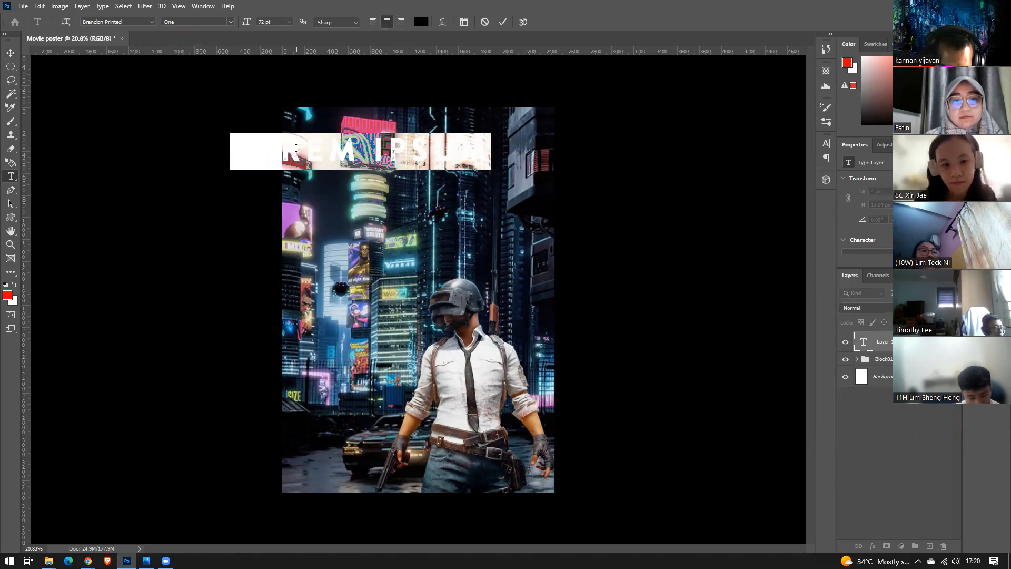
{"action": "type", "text": "THE"}
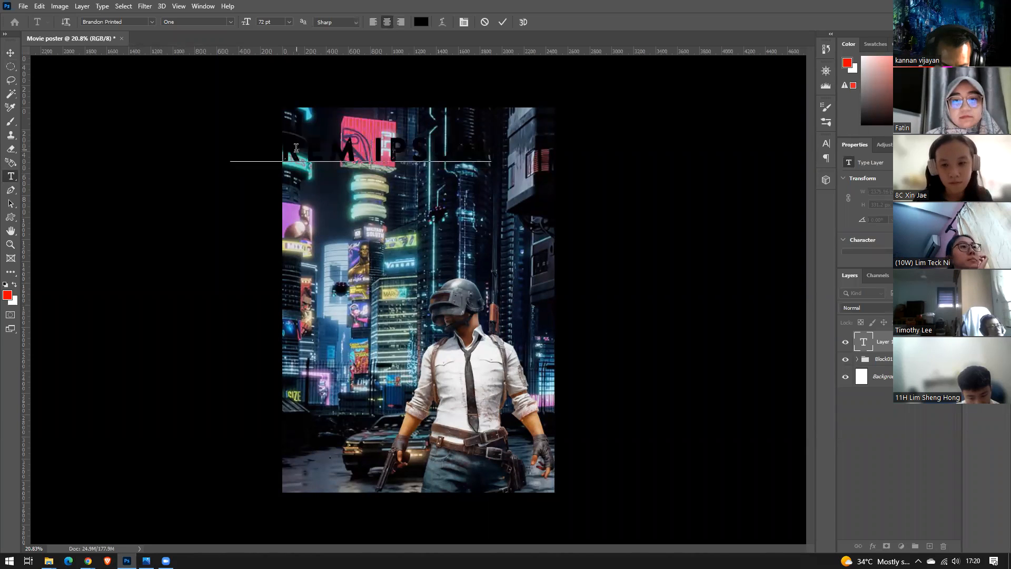
{"action": "type", "text": " BATT"}
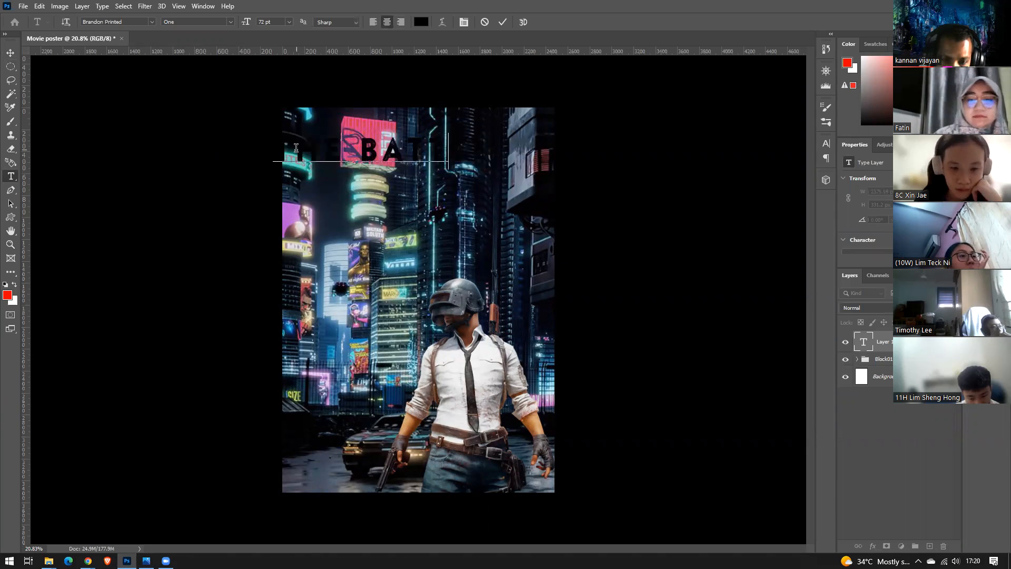
{"action": "left_click", "coordinate": [11, 53]}
{"action": "left_click_drag", "start_coordinate": [370, 147], "coordinate": [425, 147]}
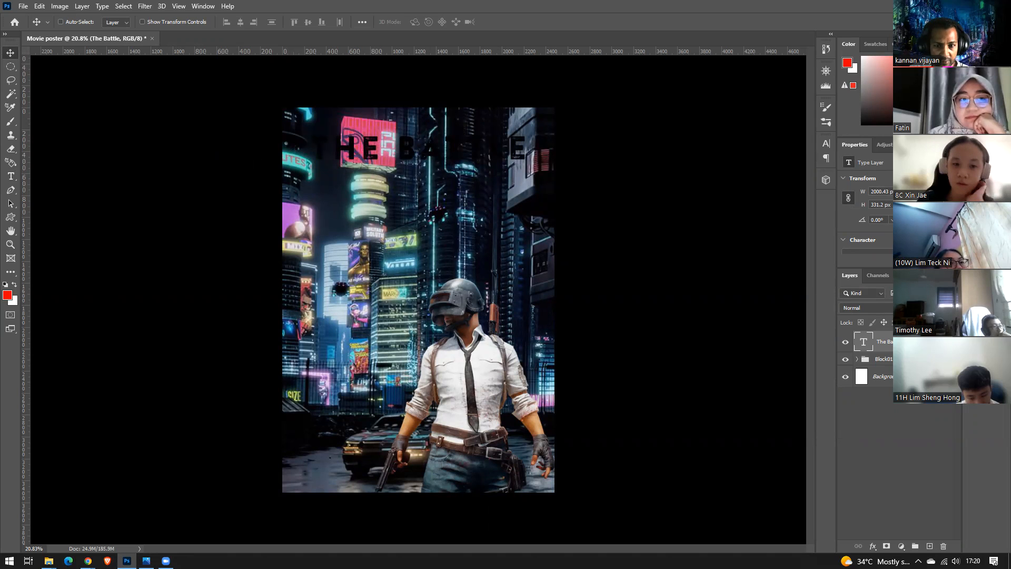
Set the title's text colour to white and move the title slightly up toward the poster's upper edge
{"action": "double_click", "coordinate": [866, 342]}
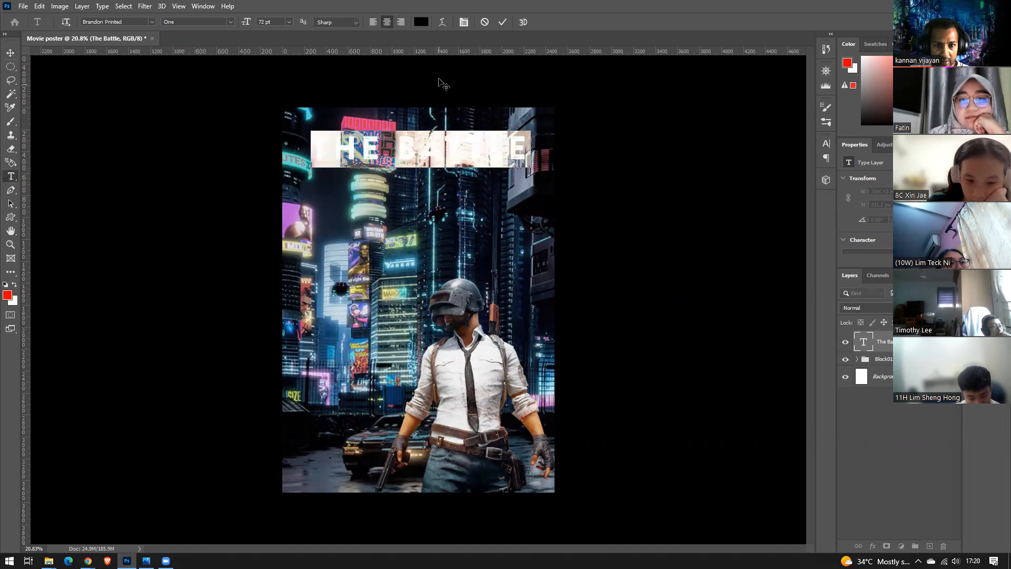
{"action": "left_click", "coordinate": [421, 22]}
{"action": "left_click_drag", "start_coordinate": [672, 149], "coordinate": [604, 76]}
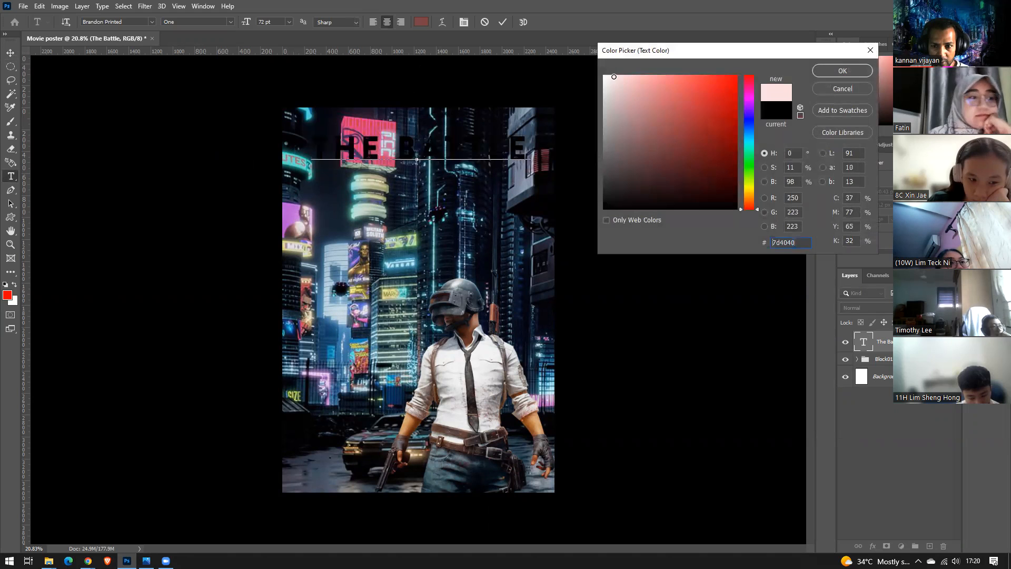
{"action": "left_click", "coordinate": [843, 70]}
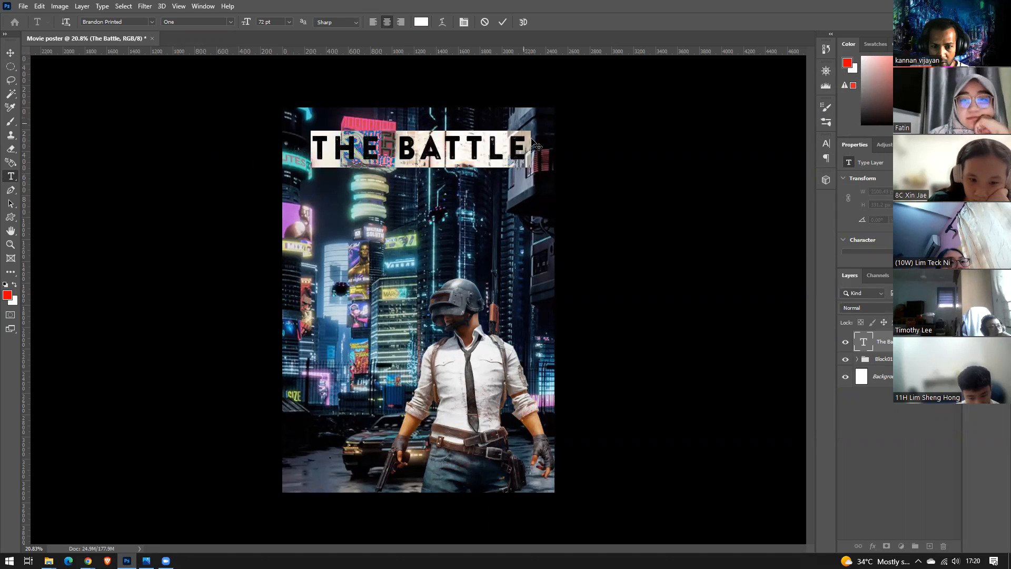
{"action": "left_click", "coordinate": [897, 460]}
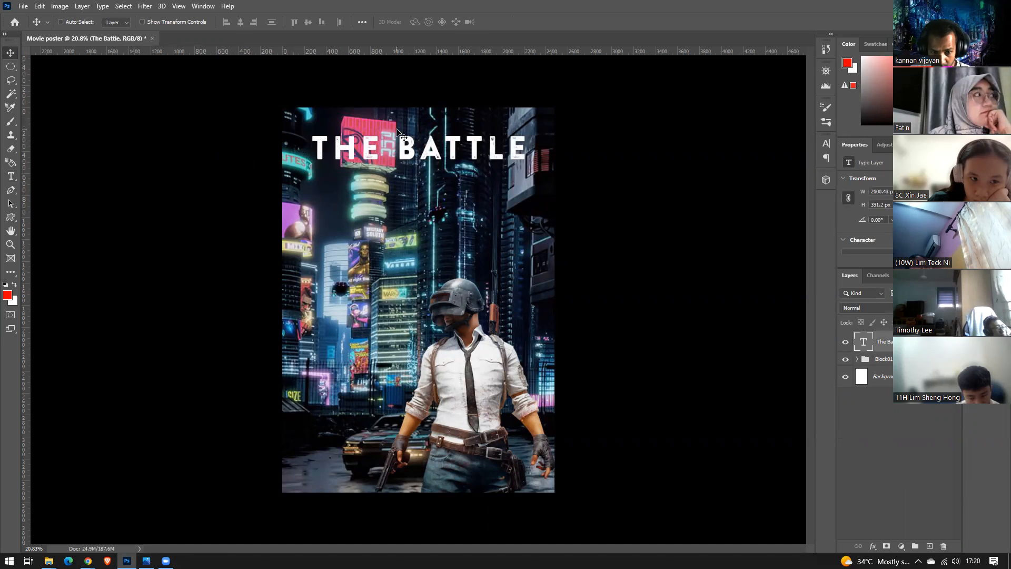
{"action": "mouse_move", "coordinate": [430, 152]}
{"action": "left_mouse_down"}
{"action": "mouse_move", "coordinate": [429, 142]}
{"action": "mouse_move", "coordinate": [436, 173]}
{"action": "mouse_move", "coordinate": [434, 148]}
{"action": "left_mouse_up"}
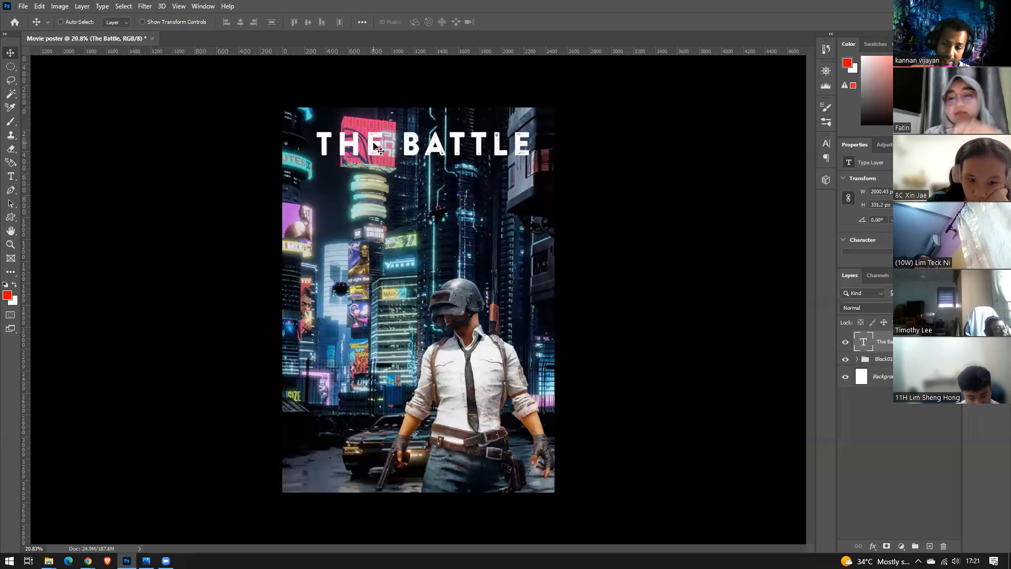
{"action": "mouse_move", "coordinate": [427, 127]}
{"action": "left_mouse_down"}
{"action": "mouse_move", "coordinate": [416, 111]}
{"action": "mouse_move", "coordinate": [425, 140]}
{"action": "left_mouse_up"}
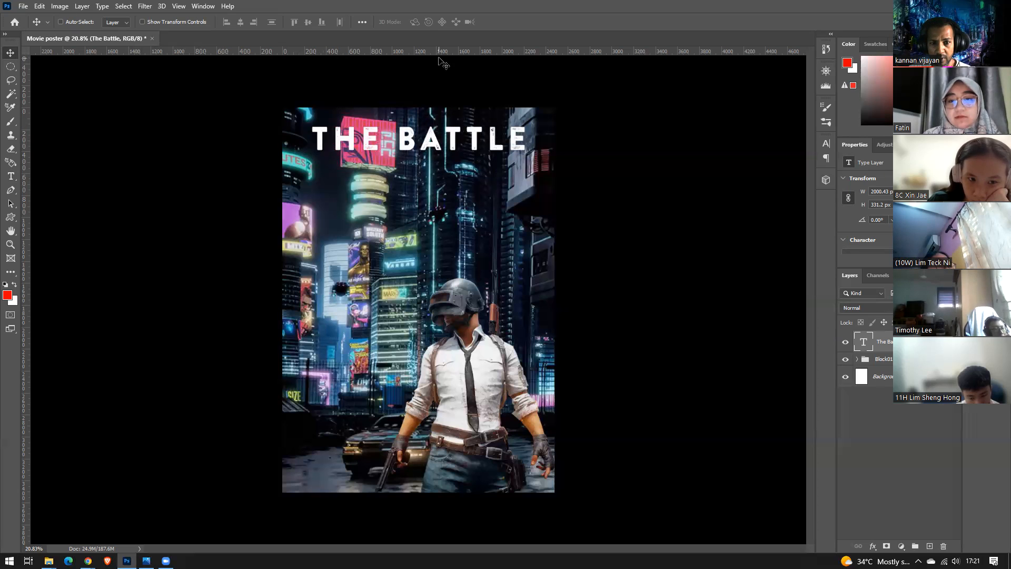
Place two horizontal and two vertical ruler guides just inside the poster's four edges to mark its margins
{"action": "left_click_drag", "start_coordinate": [439, 52], "coordinate": [444, 112]}
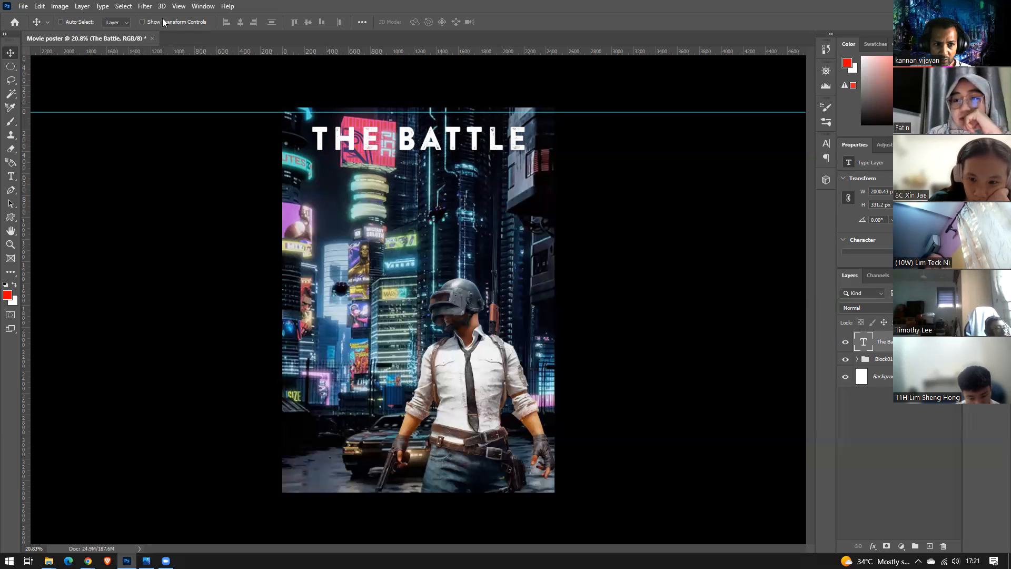
{"action": "left_click", "coordinate": [180, 8]}
{"action": "mouse_move", "coordinate": [196, 9]}
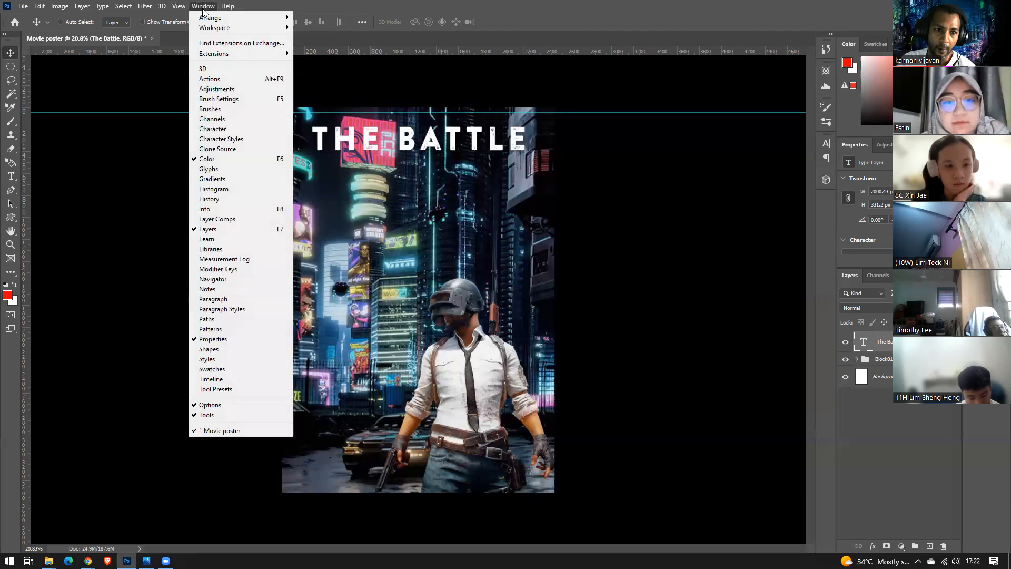
{"action": "left_click", "coordinate": [311, 44]}
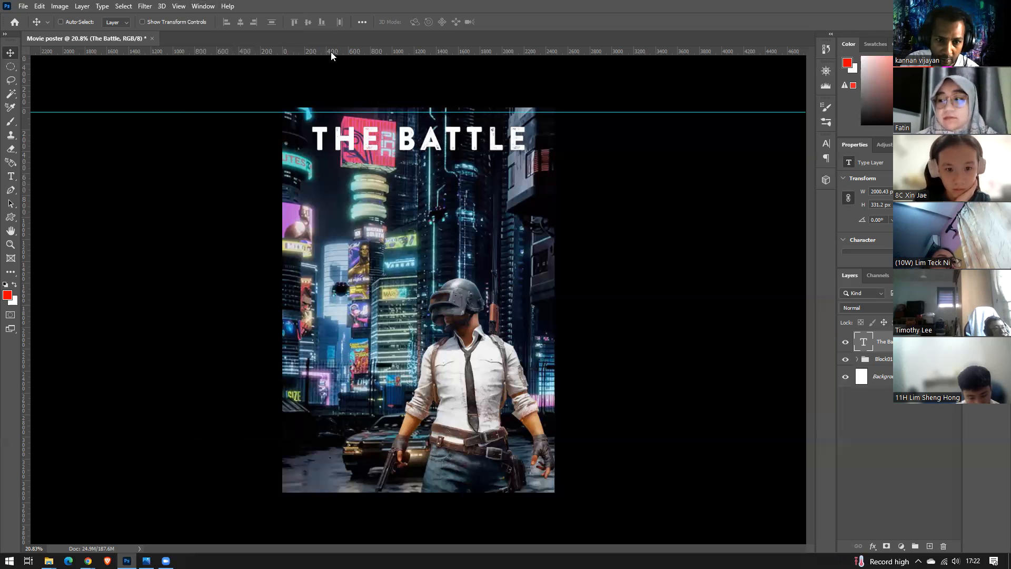
{"action": "left_click_drag", "start_coordinate": [197, 50], "coordinate": [245, 489]}
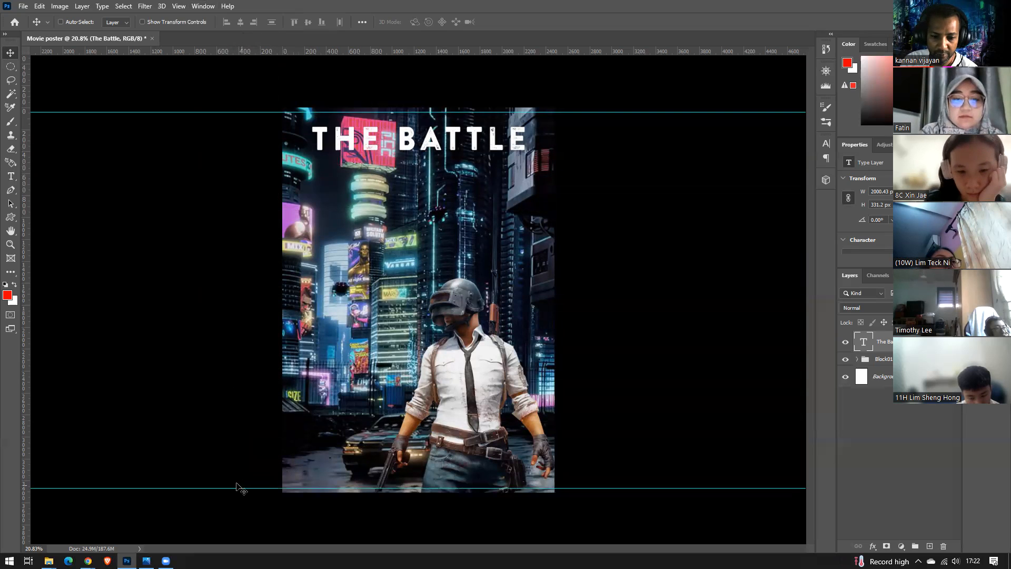
{"action": "left_click_drag", "start_coordinate": [29, 270], "coordinate": [287, 262]}
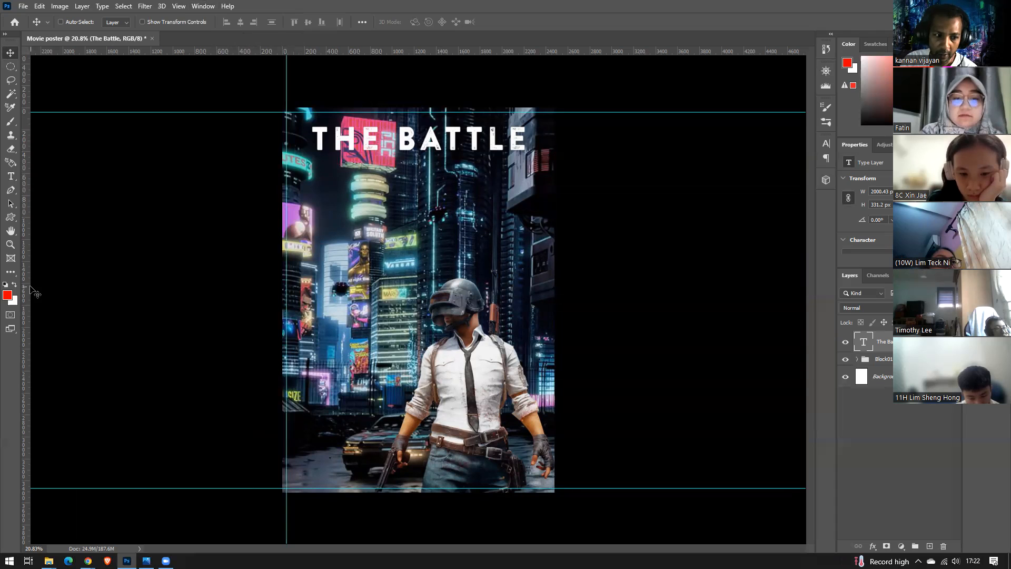
{"action": "left_click_drag", "start_coordinate": [29, 290], "coordinate": [551, 270]}
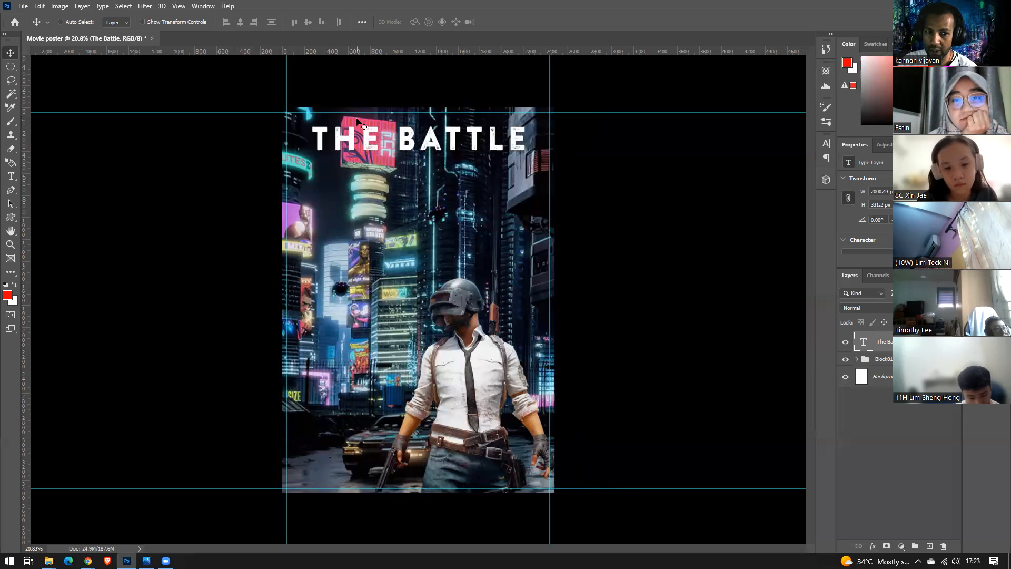
Select the helmeted character layer inside the Block01 group and move it left and up within the margin guides, to about X 758 px
{"action": "left_click", "coordinate": [858, 360]}
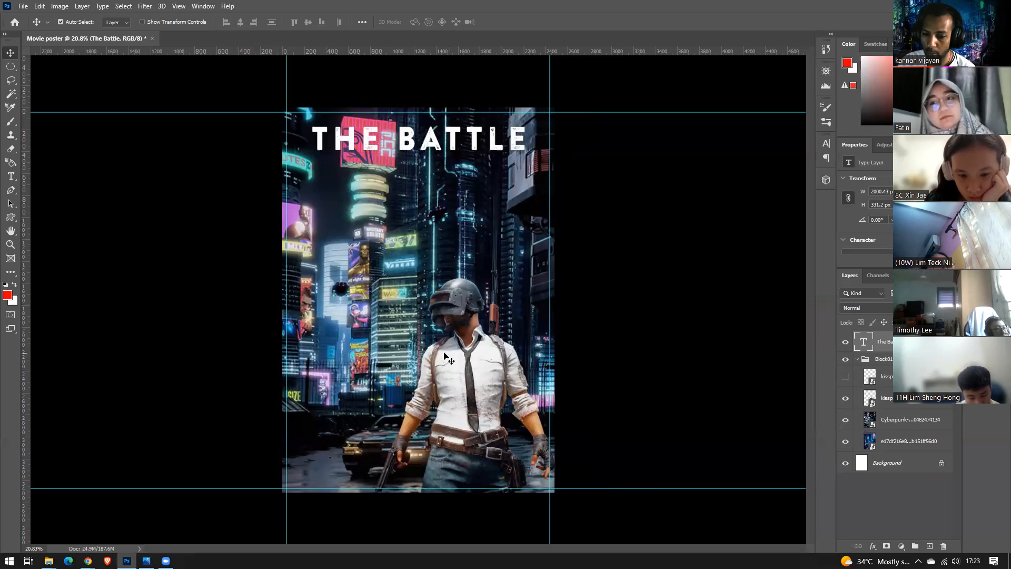
{"action": "left_click", "coordinate": [462, 367]}
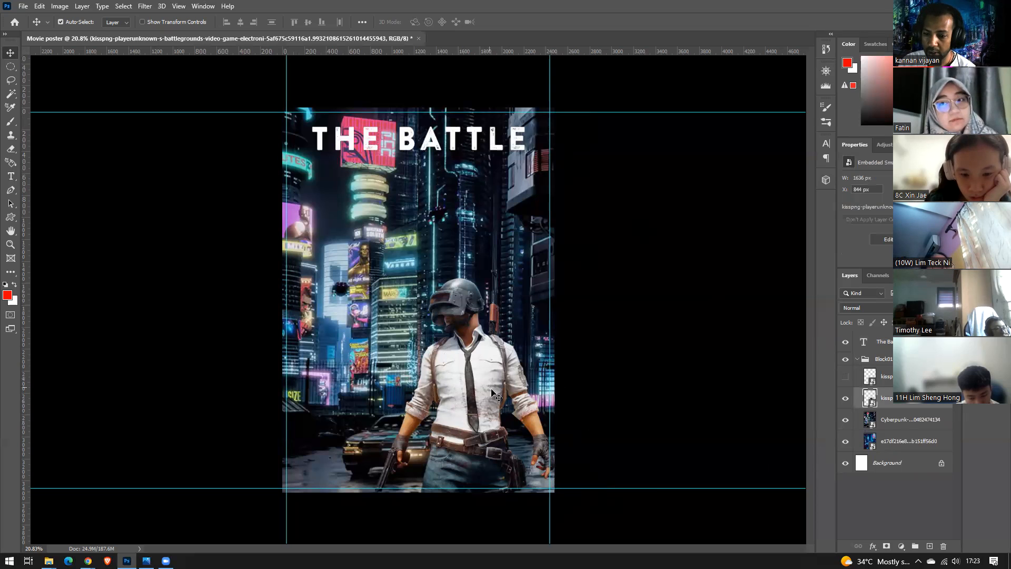
{"action": "key", "text": "ctrl"}
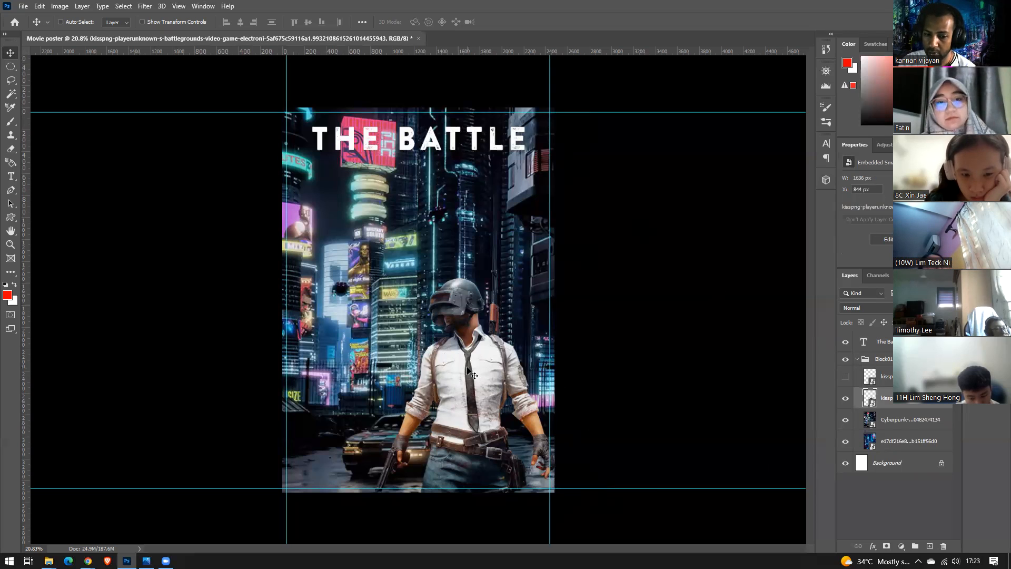
{"action": "right_click", "coordinate": [468, 369]}
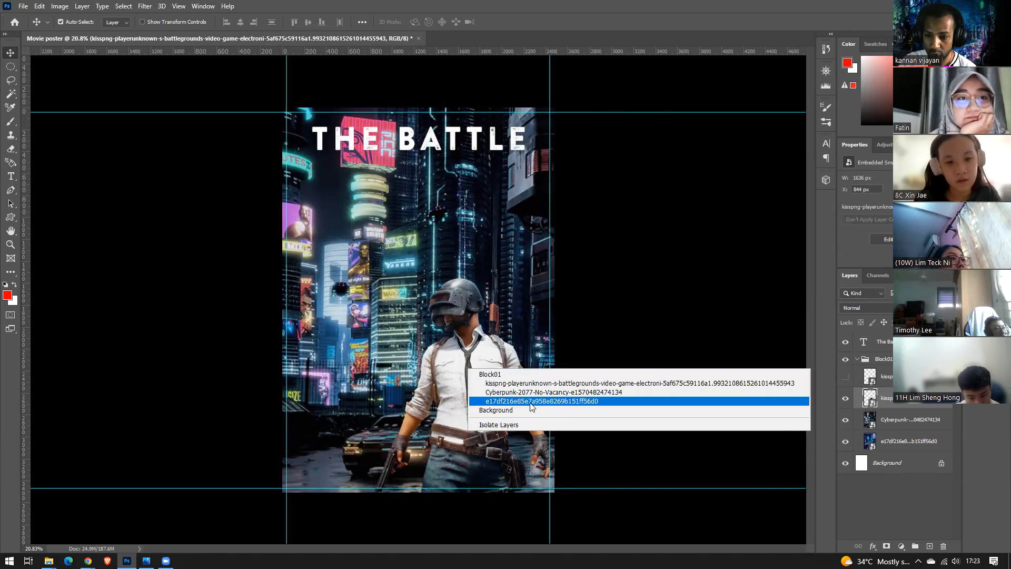
{"action": "left_click", "coordinate": [883, 361]}
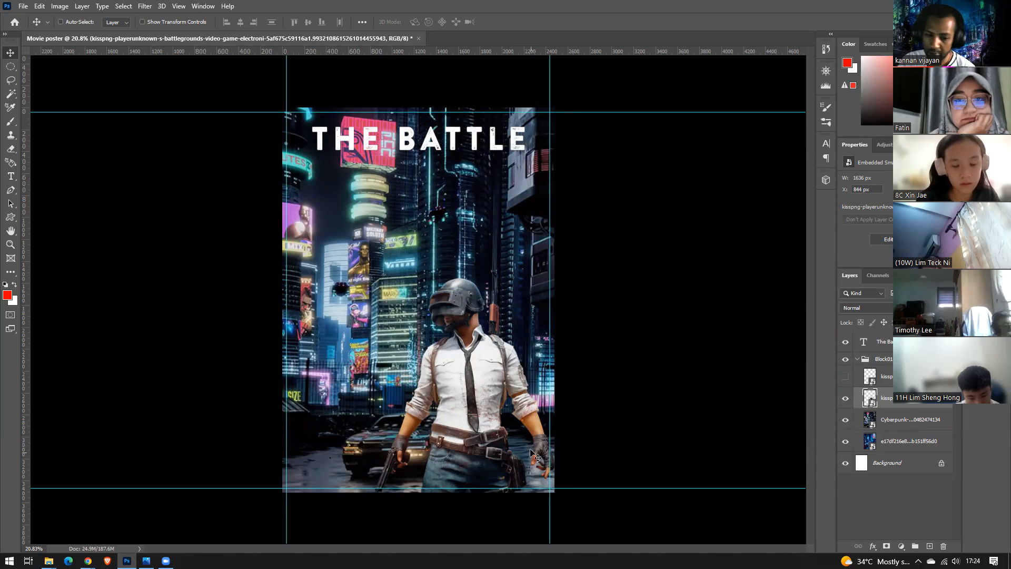
{"action": "mouse_move", "coordinate": [482, 406]}
{"action": "left_mouse_down"}
{"action": "mouse_move", "coordinate": [418, 413]}
{"action": "mouse_move", "coordinate": [468, 402]}
{"action": "left_mouse_up"}
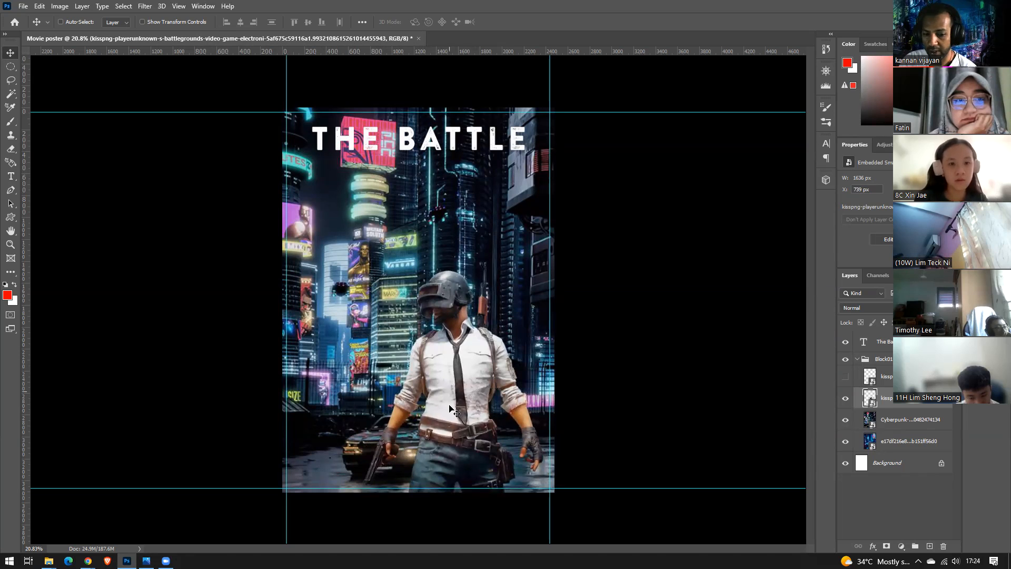
{"action": "mouse_move", "coordinate": [539, 457]}
{"action": "left_mouse_down"}
{"action": "mouse_move", "coordinate": [539, 438]}
{"action": "mouse_move", "coordinate": [535, 456]}
{"action": "left_mouse_up"}
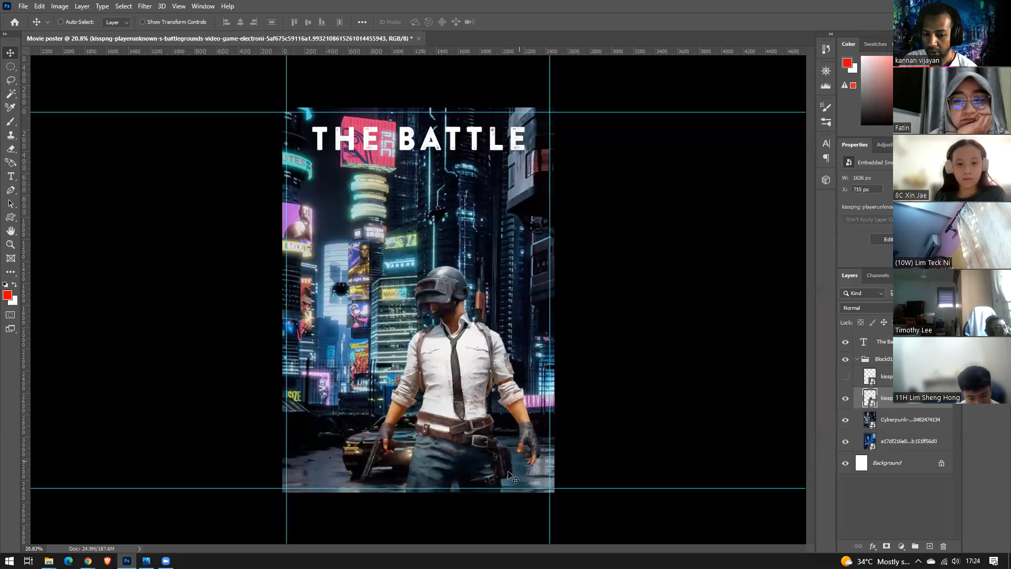
{"action": "left_click_drag", "start_coordinate": [533, 445], "coordinate": [539, 446]}
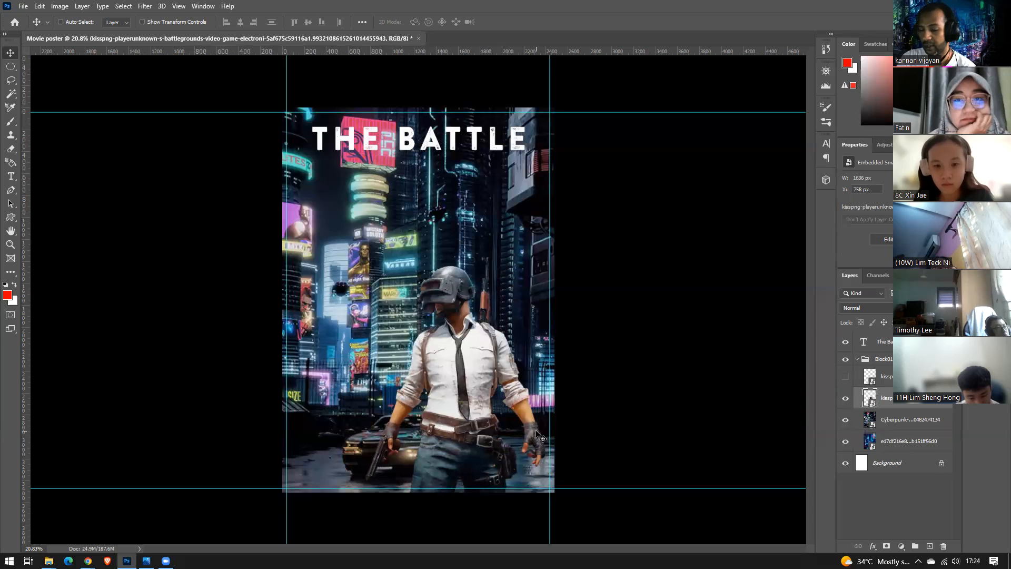
Collapse the Block01 group and duplicate the "The Battle" title directly below the original
{"action": "left_click", "coordinate": [920, 496]}
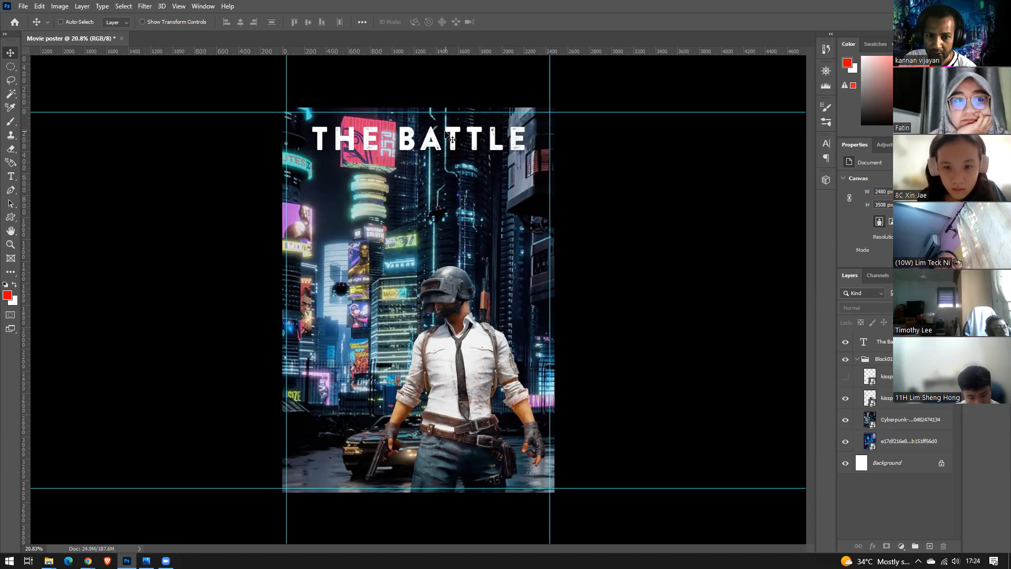
{"action": "left_click", "coordinate": [880, 341]}
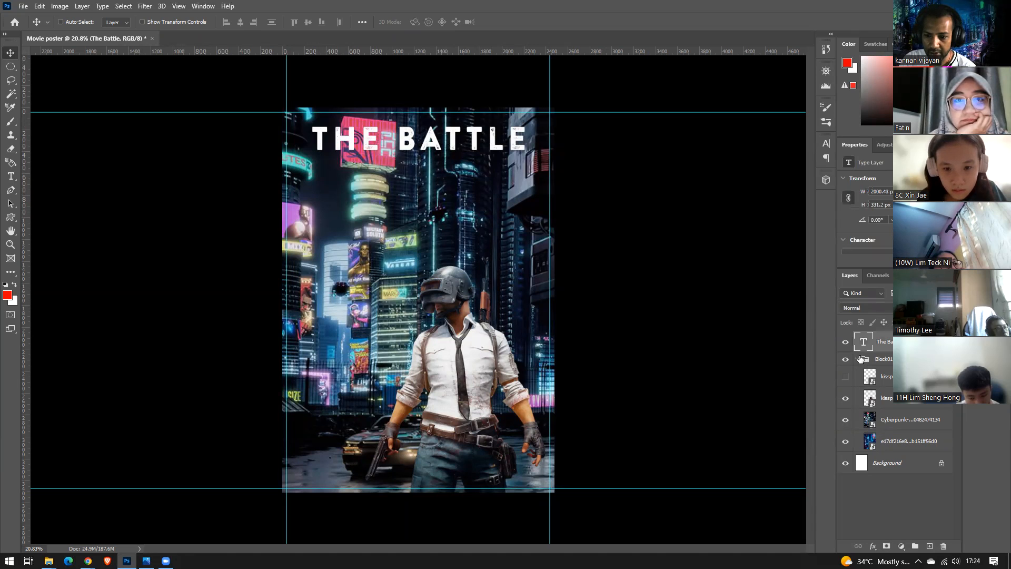
{"action": "left_click", "coordinate": [857, 358]}
{"action": "left_click_drag", "start_coordinate": [442, 141], "coordinate": [443, 180], "text": "alt"}
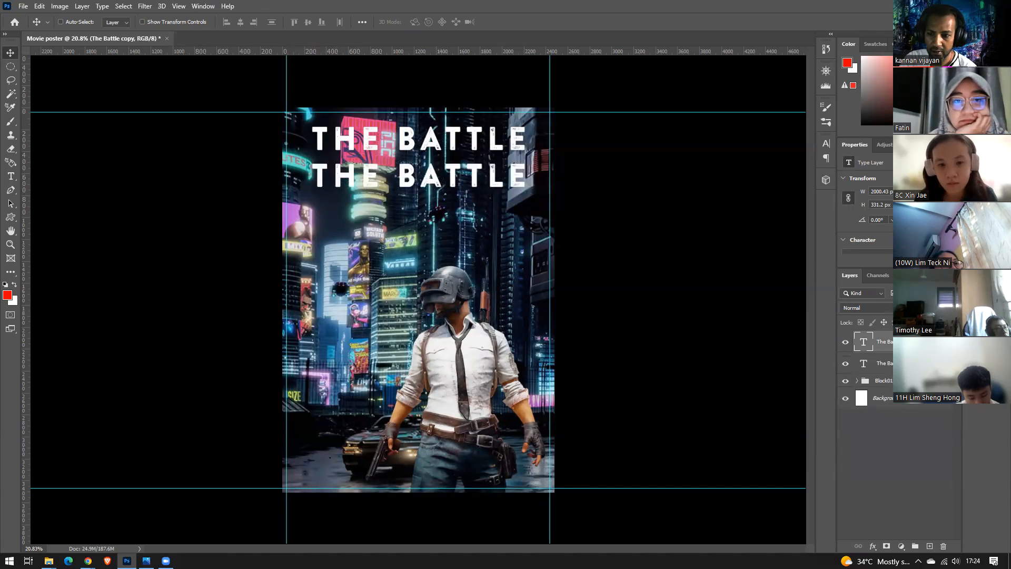
Replace the duplicated title's text with the tagline "only the best wins"
{"action": "double_click", "coordinate": [861, 344]}
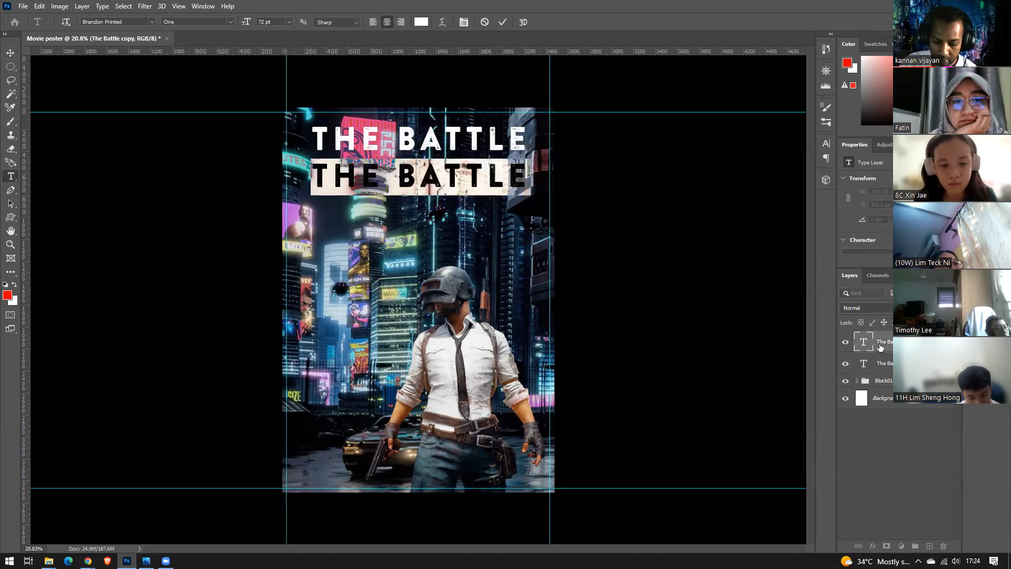
{"action": "type", "text": "O"}
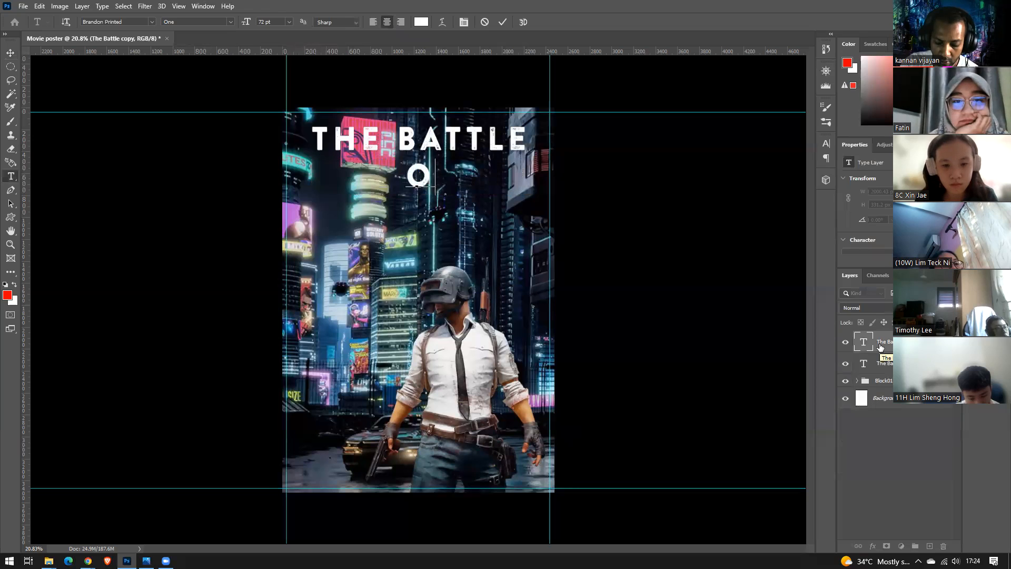
{"action": "type", "text": "NLY THE BE"}
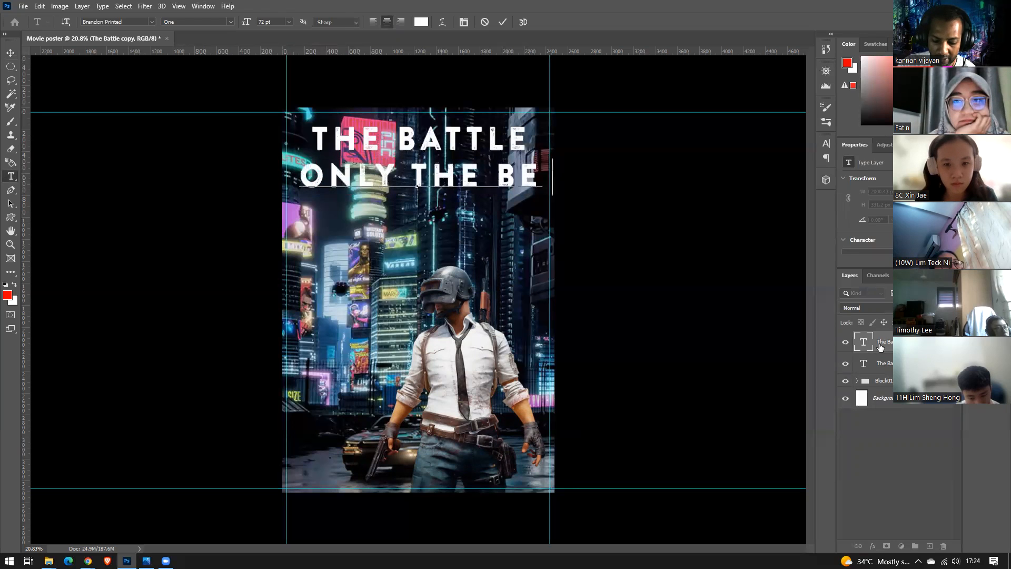
{"action": "type", "text": "ST W"}
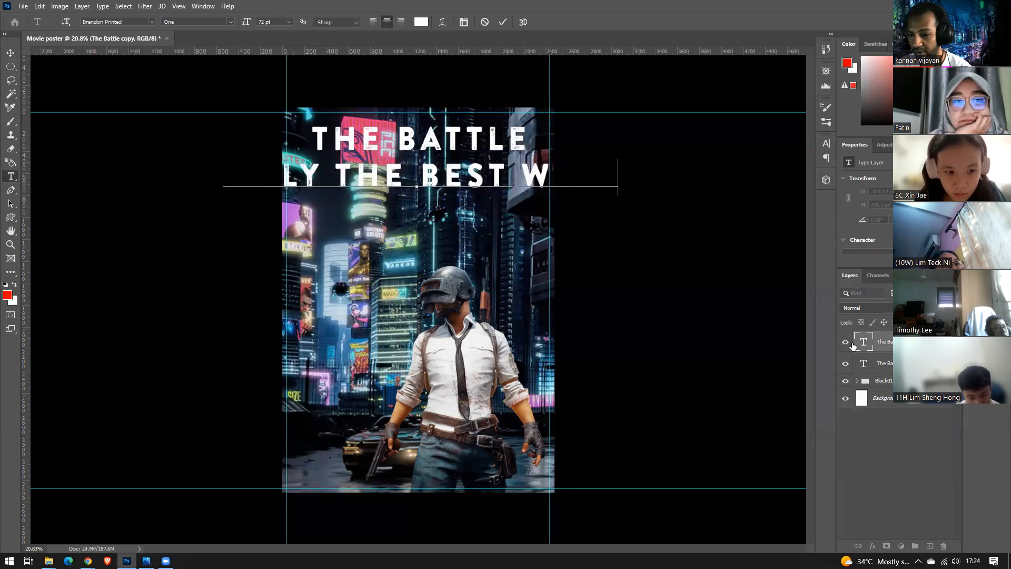
{"action": "key", "text": "ctrl+Return"}
{"action": "key", "text": "v"}
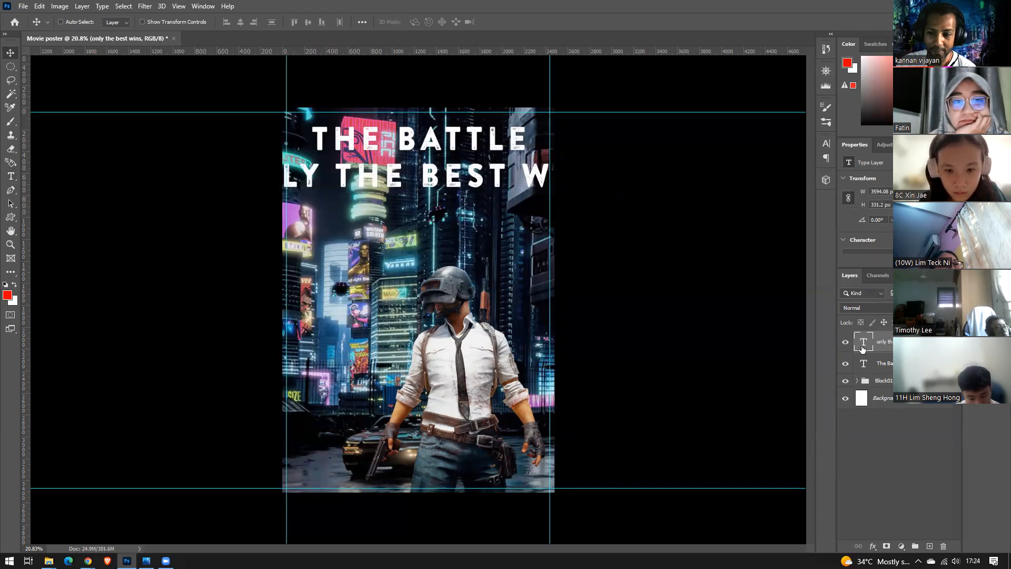
Reduce the tagline's font size to 18 pt
{"action": "double_click", "coordinate": [863, 348]}
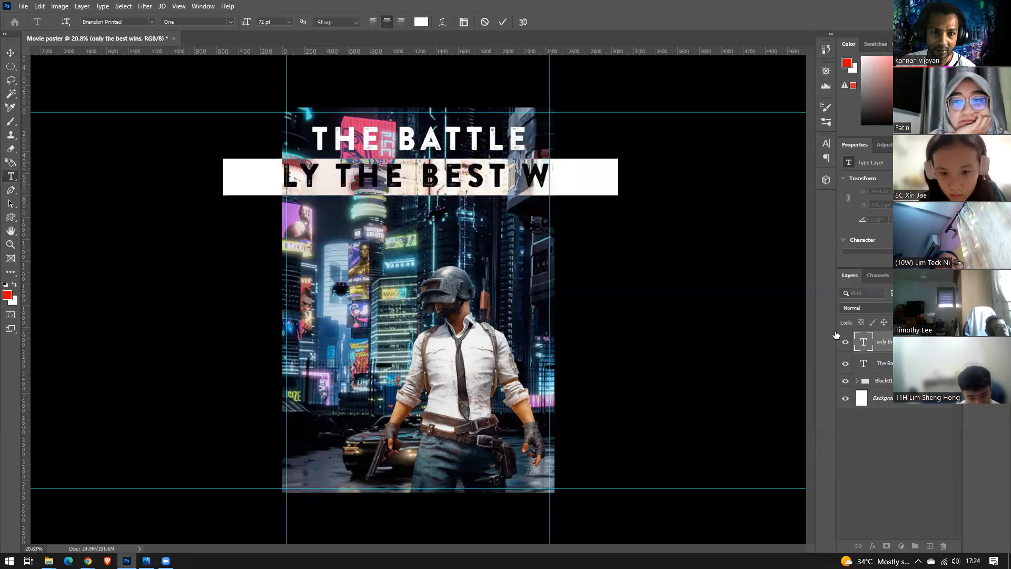
{"action": "left_click", "coordinate": [288, 21]}
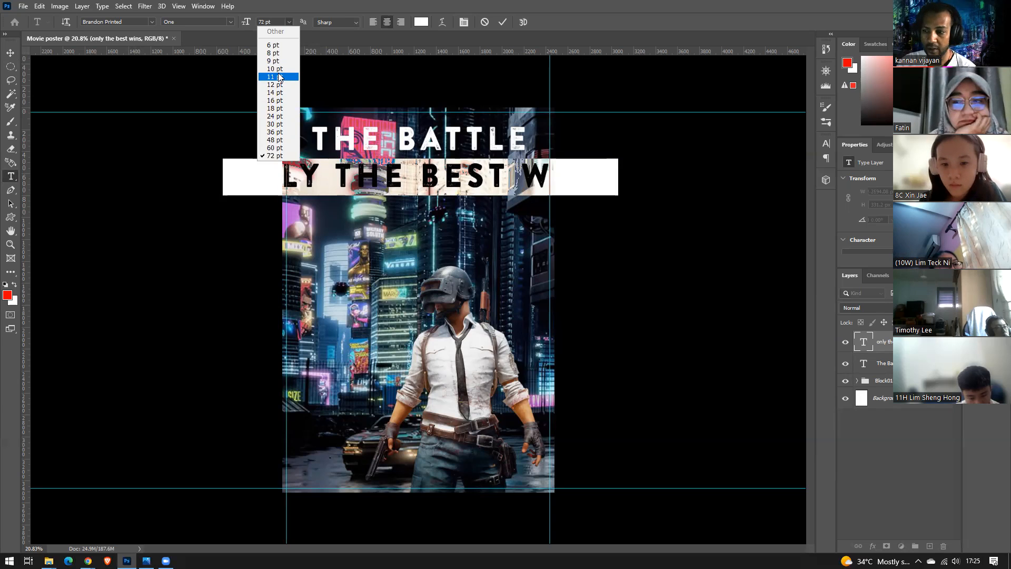
{"action": "left_click", "coordinate": [279, 93]}
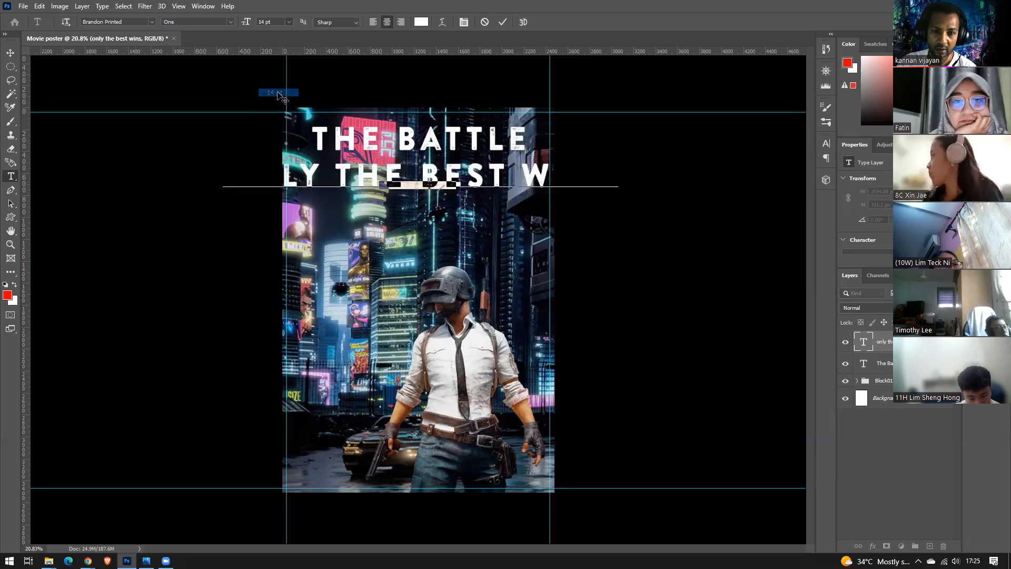
{"action": "left_click", "coordinate": [288, 22]}
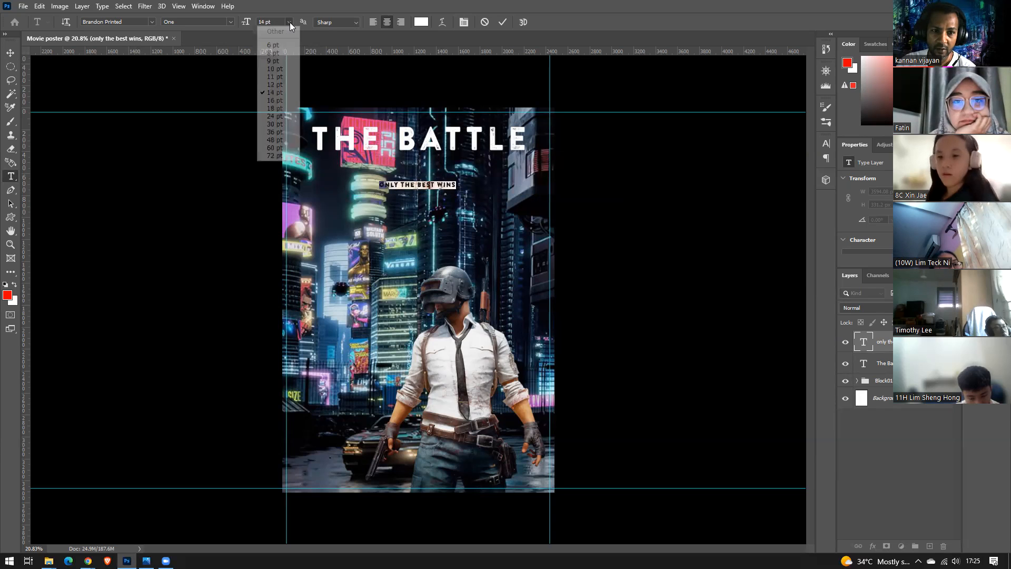
{"action": "left_click", "coordinate": [273, 109]}
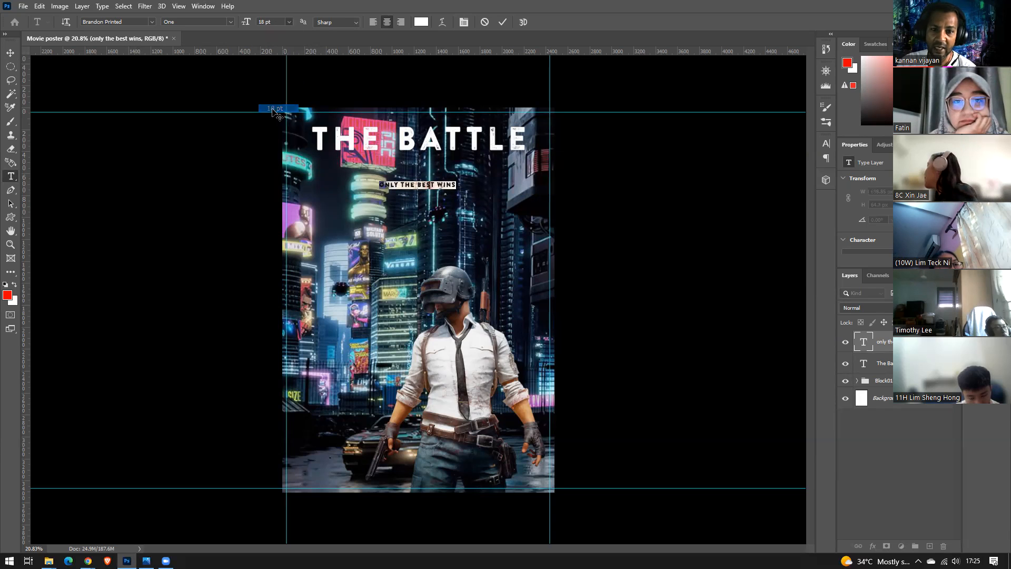
{"action": "left_click", "coordinate": [862, 342]}
{"action": "key", "text": "v"}
Move the tagline just below the upper margin guide and shift the "The Battle" title slightly down beneath it, leaving a small gap
{"action": "left_click_drag", "start_coordinate": [457, 185], "coordinate": [462, 124]}
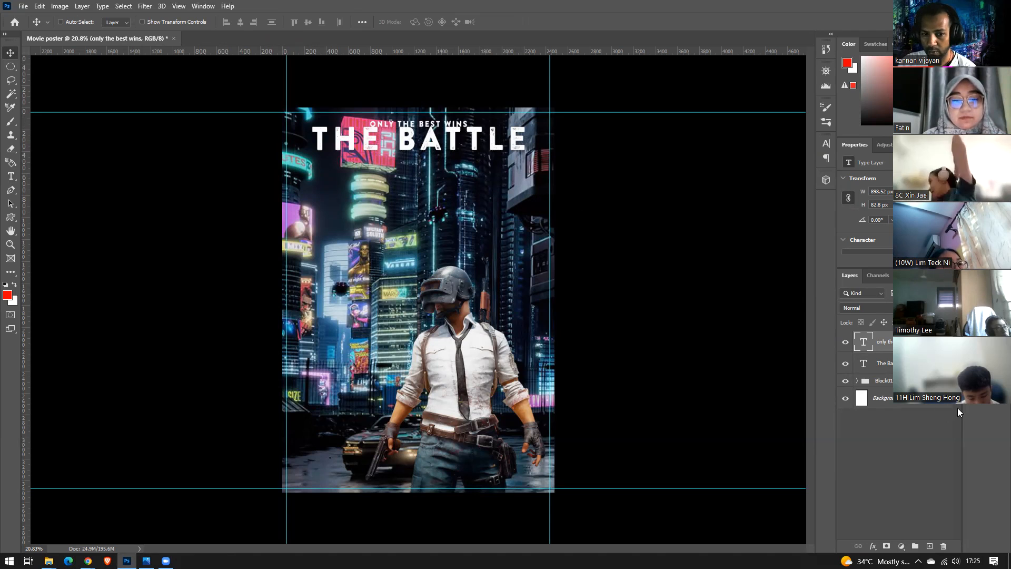
{"action": "left_click", "coordinate": [879, 363]}
{"action": "left_click_drag", "start_coordinate": [409, 157], "coordinate": [435, 157]}
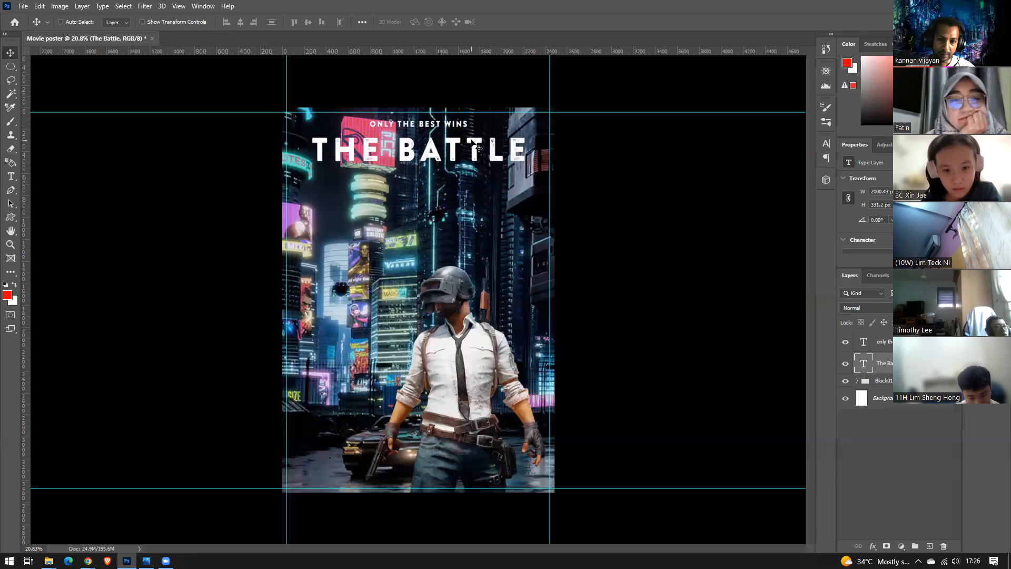
{"action": "left_click_drag", "start_coordinate": [466, 199], "coordinate": [467, 138]}
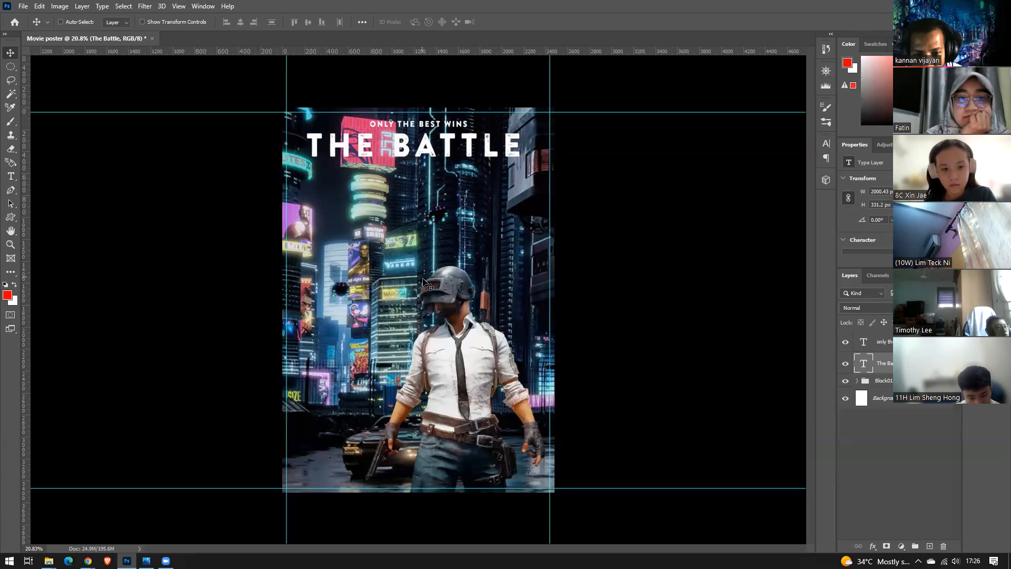
{"action": "left_click_drag", "start_coordinate": [444, 151], "coordinate": [444, 156]}
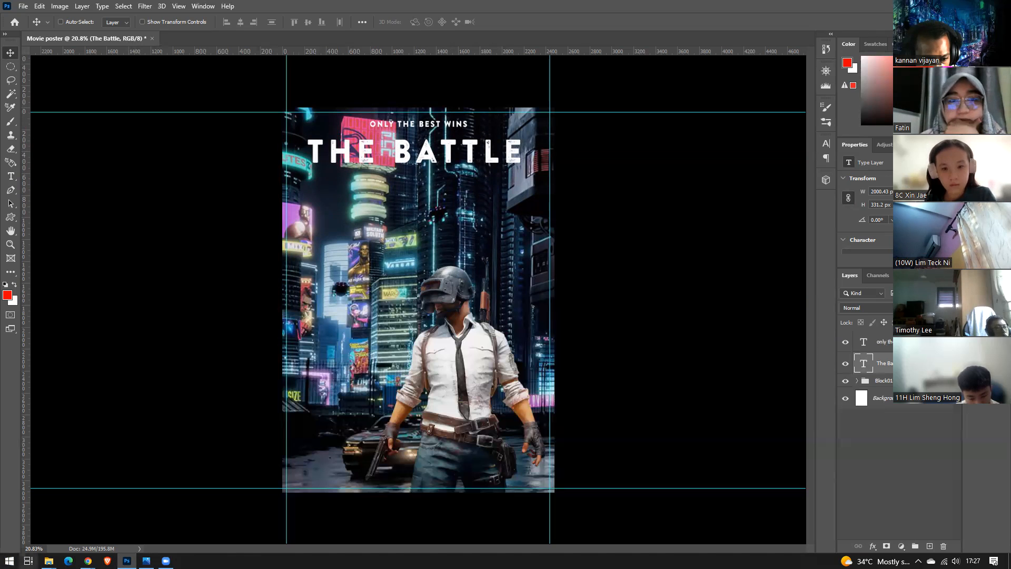
Place the movie poster credits image from the file folder into the poster and align it along the lower edge at full width
{"action": "mouse_move", "coordinate": [49, 561]}
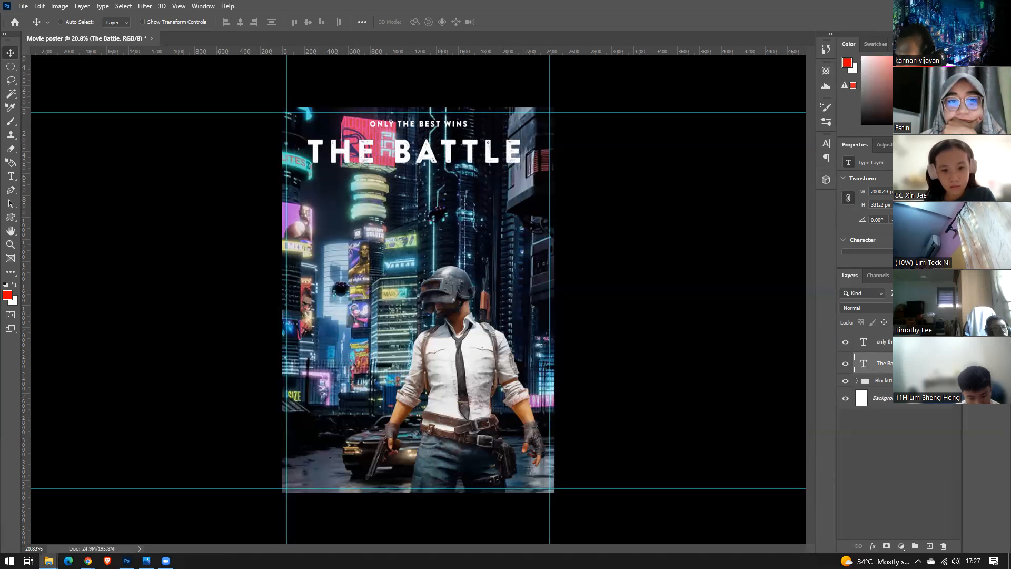
{"action": "left_click_drag", "start_coordinate": [643, 353], "coordinate": [422, 412]}
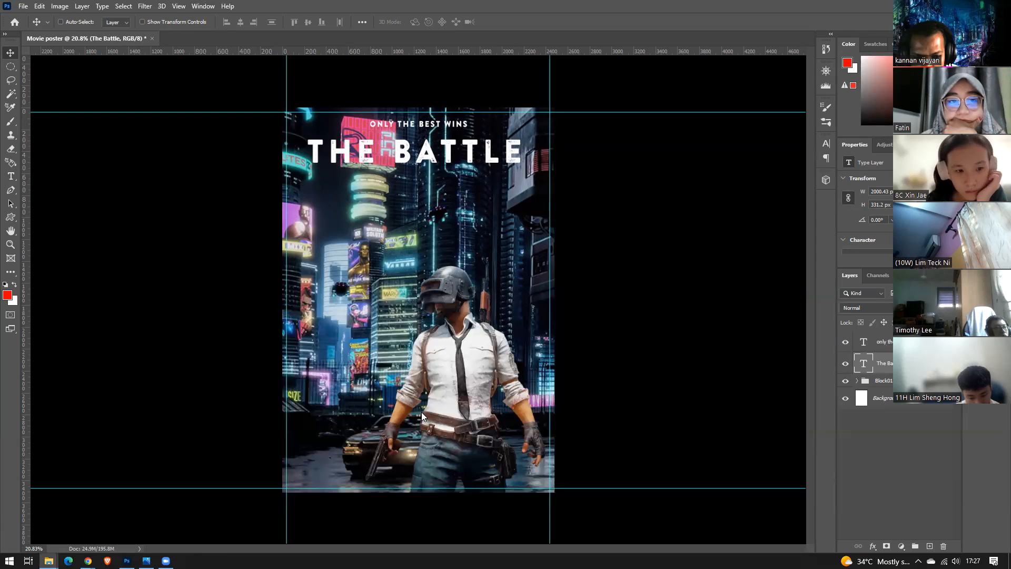
{"action": "left_click_drag", "start_coordinate": [470, 305], "coordinate": [479, 457]}
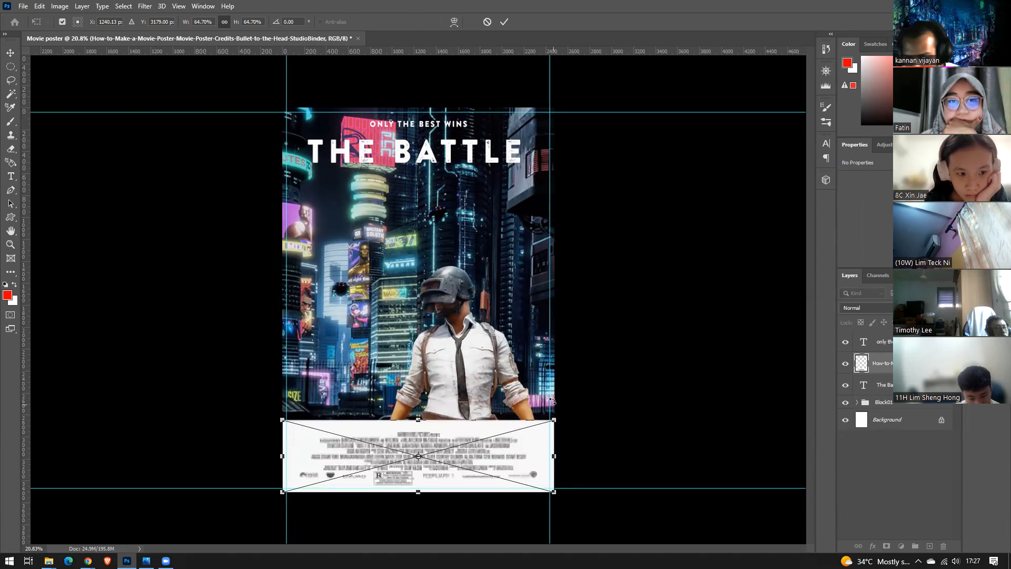
{"action": "key", "text": "Return"}
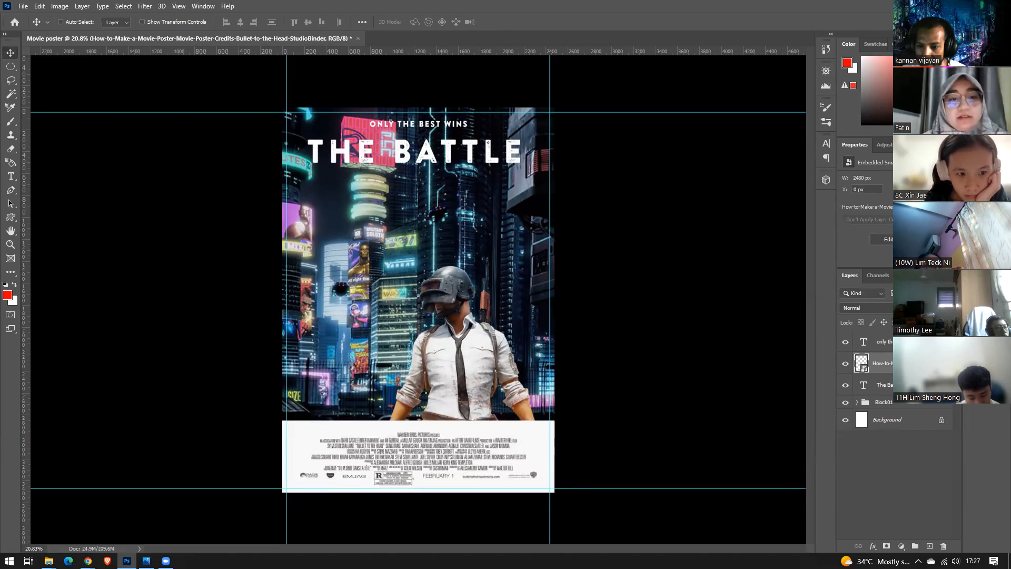
Set the credits layer's blend mode to Soft Light and invert its colours
{"action": "left_click", "coordinate": [874, 309]}
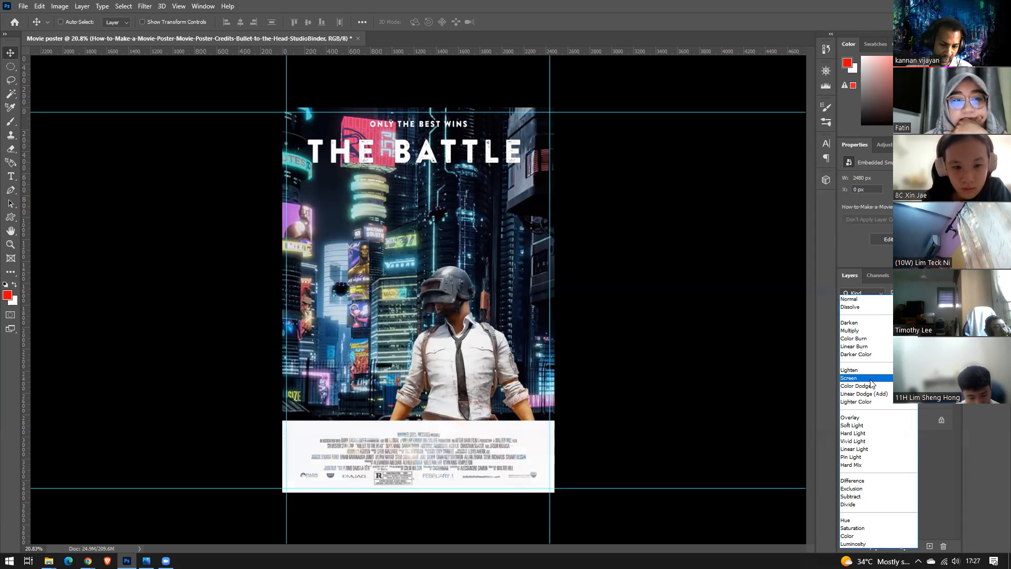
{"action": "left_click", "coordinate": [872, 426]}
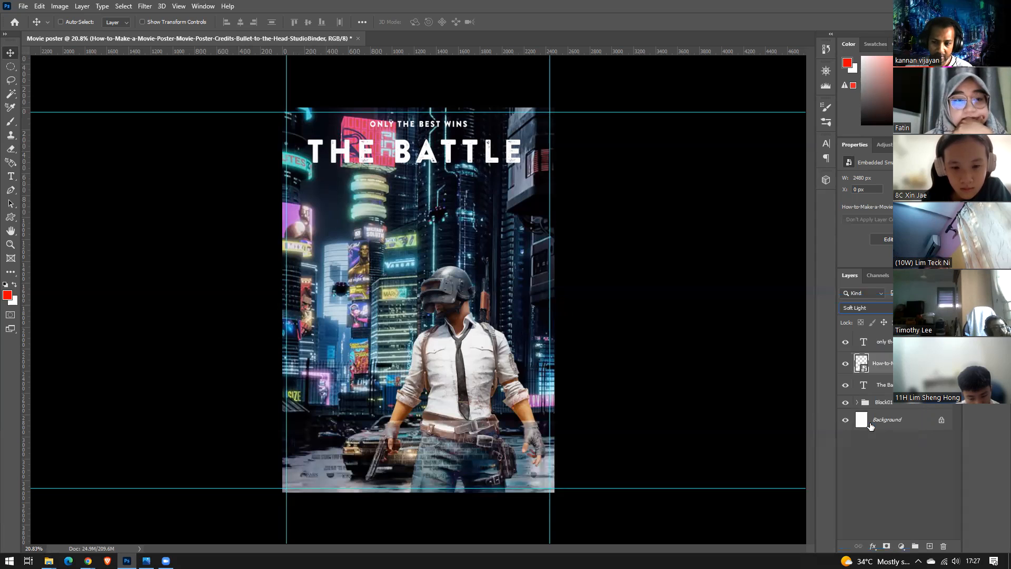
{"action": "left_click", "coordinate": [886, 472]}
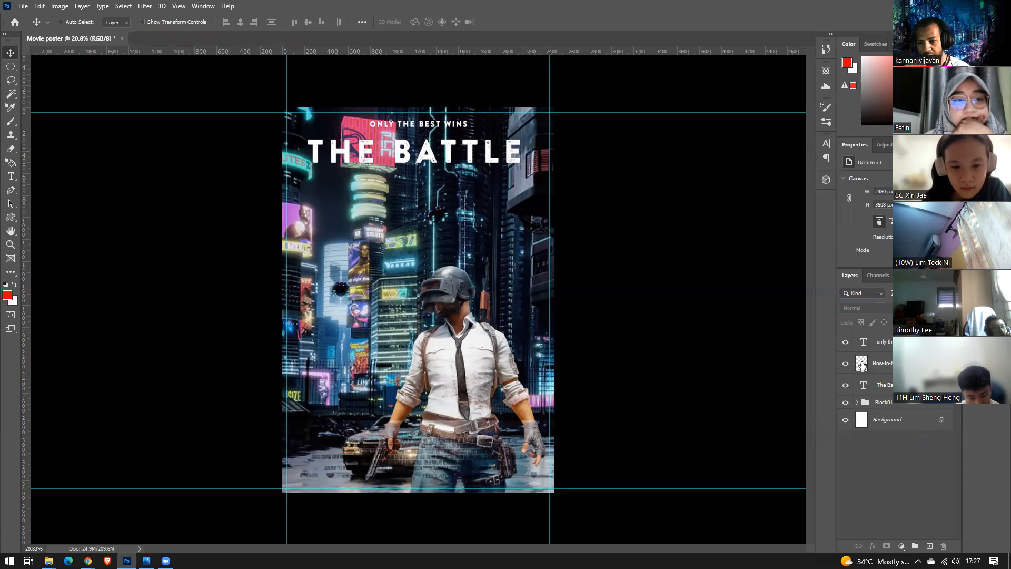
{"action": "left_click", "coordinate": [862, 365]}
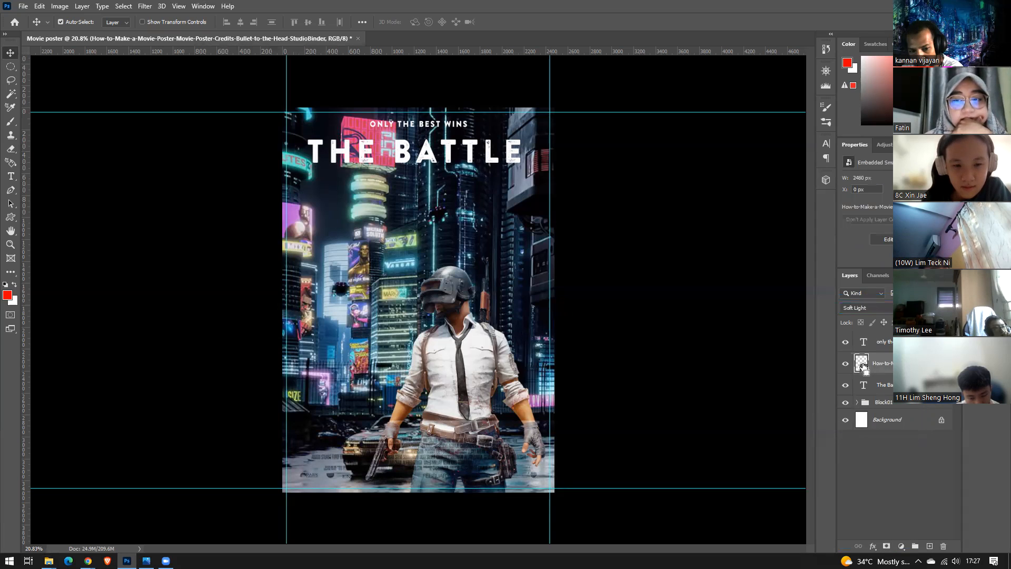
{"action": "key", "text": "ctrl+i"}
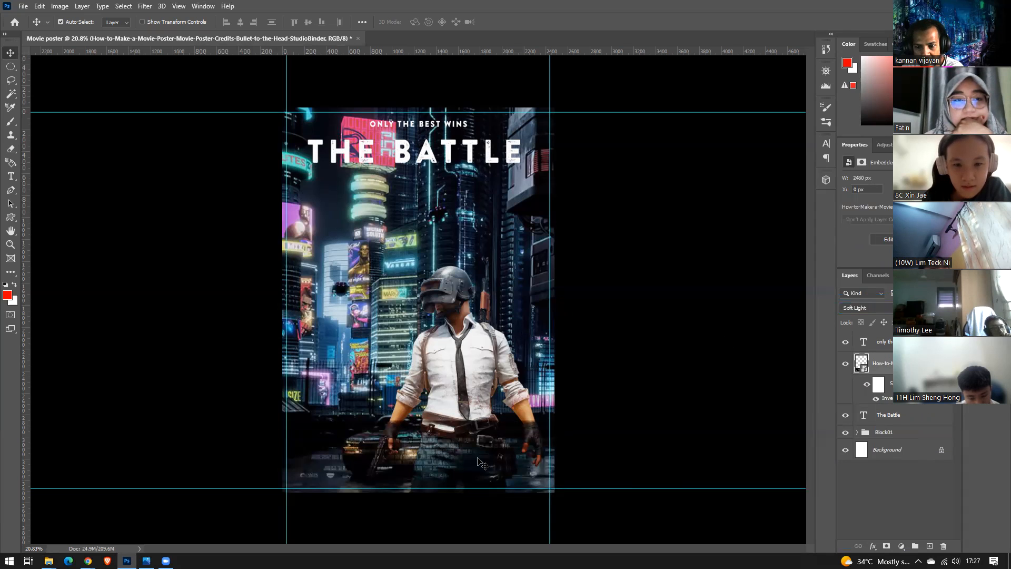
Apply a Levels adjustment to the credits layer with black input 77 and midtone 4.27
{"action": "key", "text": "ctrl"}
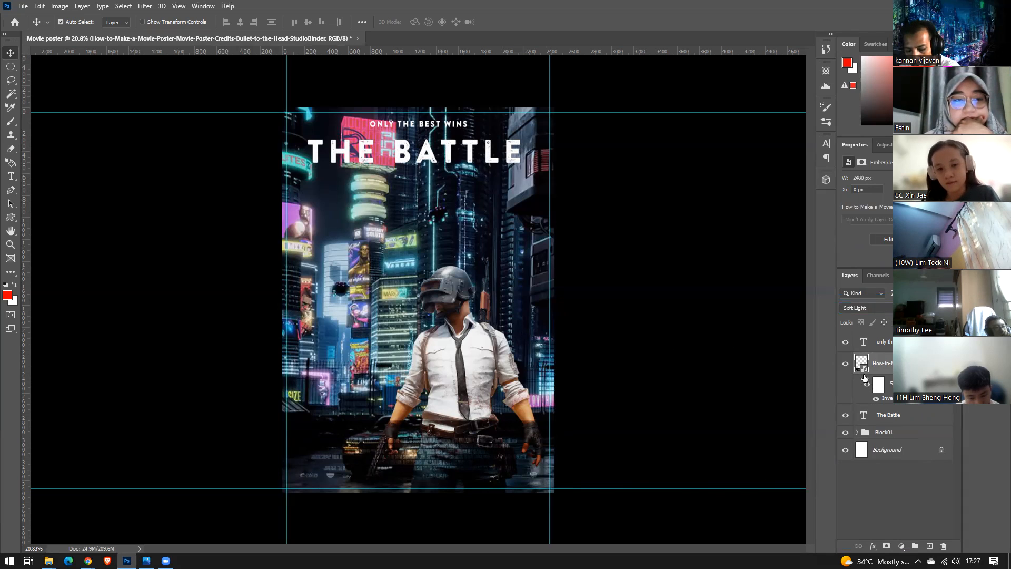
{"action": "key", "text": "ctrl+l"}
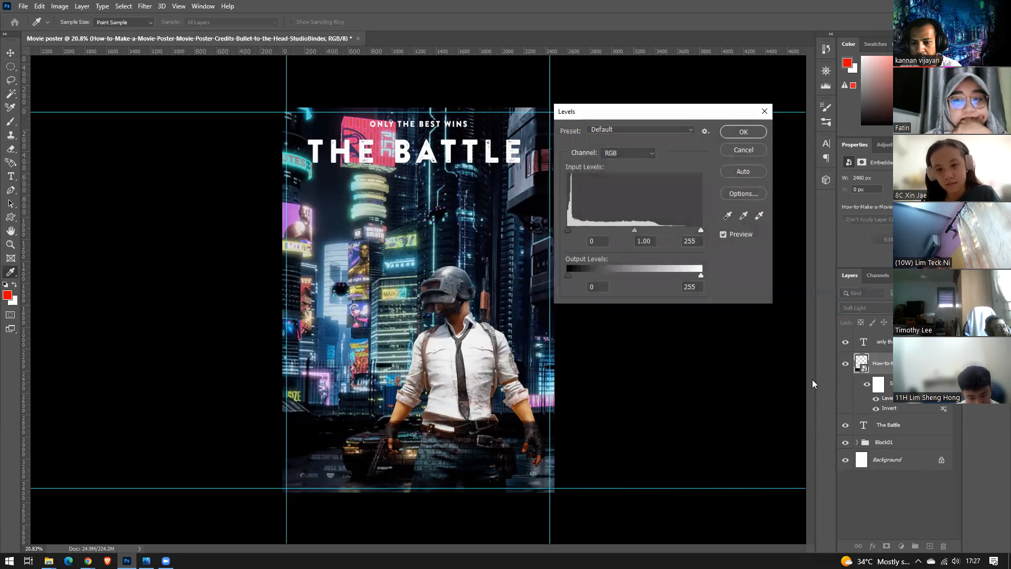
{"action": "left_click_drag", "start_coordinate": [699, 274], "coordinate": [638, 272]}
{"action": "mouse_move", "coordinate": [567, 275]}
{"action": "left_mouse_down"}
{"action": "mouse_move", "coordinate": [639, 275]}
{"action": "mouse_move", "coordinate": [563, 271]}
{"action": "left_mouse_up"}
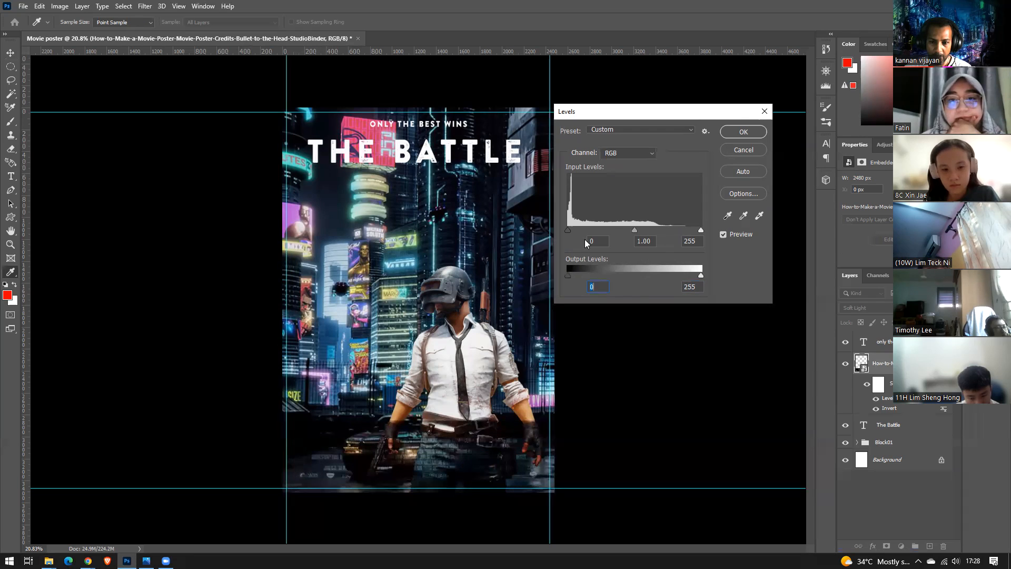
{"action": "left_click_drag", "start_coordinate": [633, 230], "coordinate": [609, 230]}
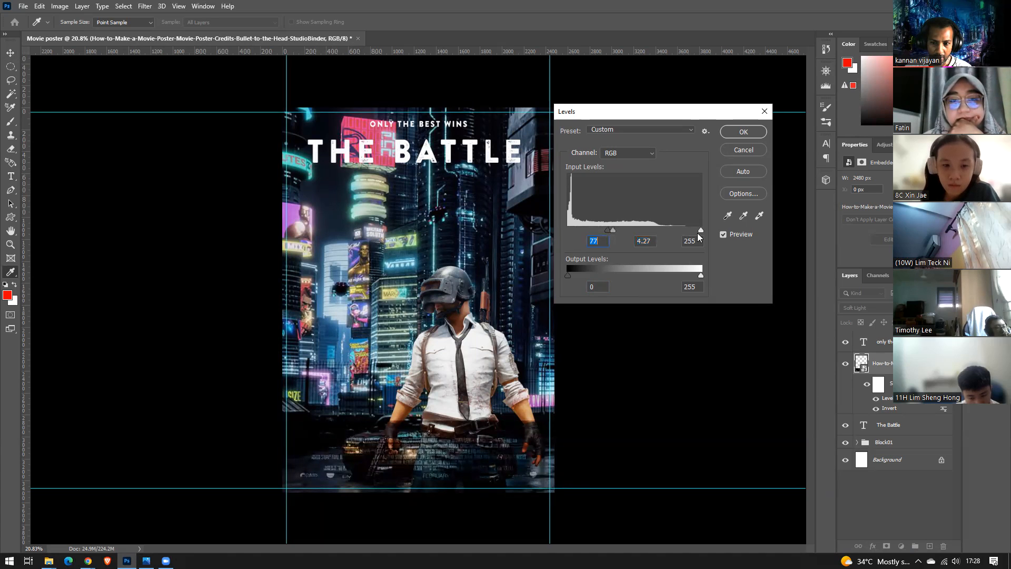
{"action": "left_click", "coordinate": [743, 131]}
Inspect the credits text up close and change the credits layer's blend mode to Screen
{"action": "scroll", "coordinate": [471, 371], "scroll_direction": "up", "scroll_amount": 5}
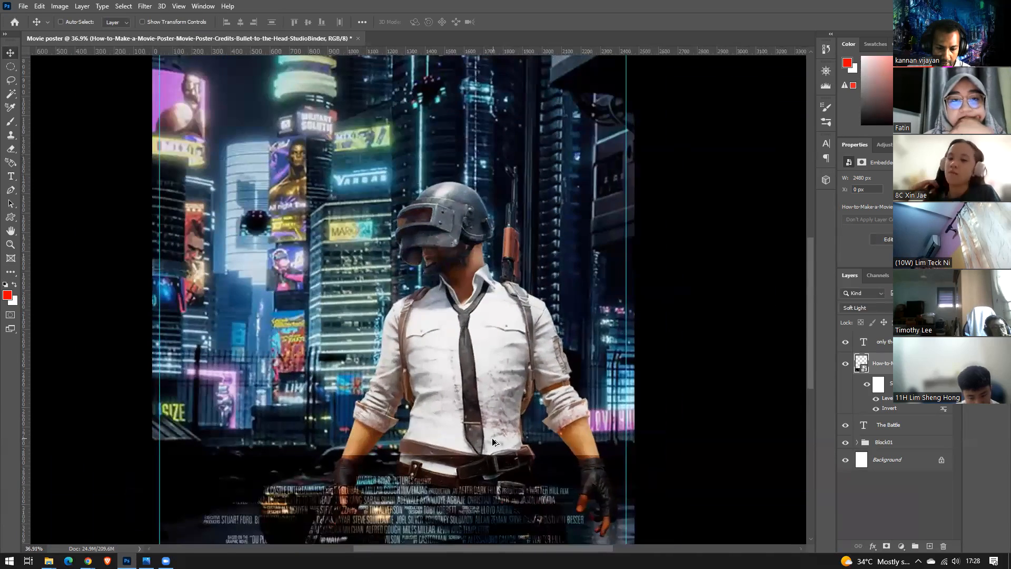
{"action": "left_click_drag", "start_coordinate": [492, 442], "coordinate": [553, 295]}
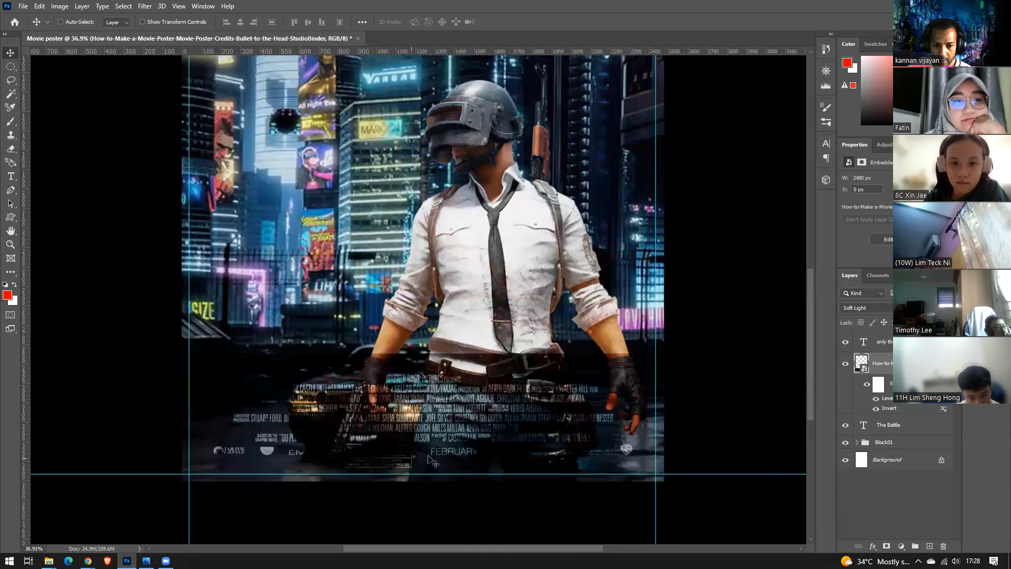
{"action": "scroll", "coordinate": [435, 457], "scroll_direction": "down", "scroll_amount": 4}
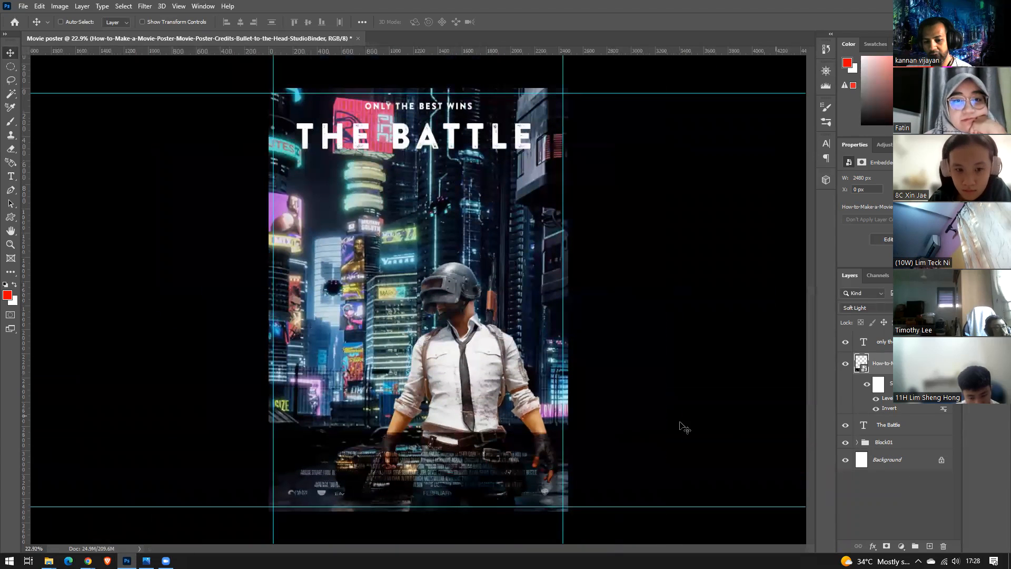
{"action": "left_click", "coordinate": [876, 308]}
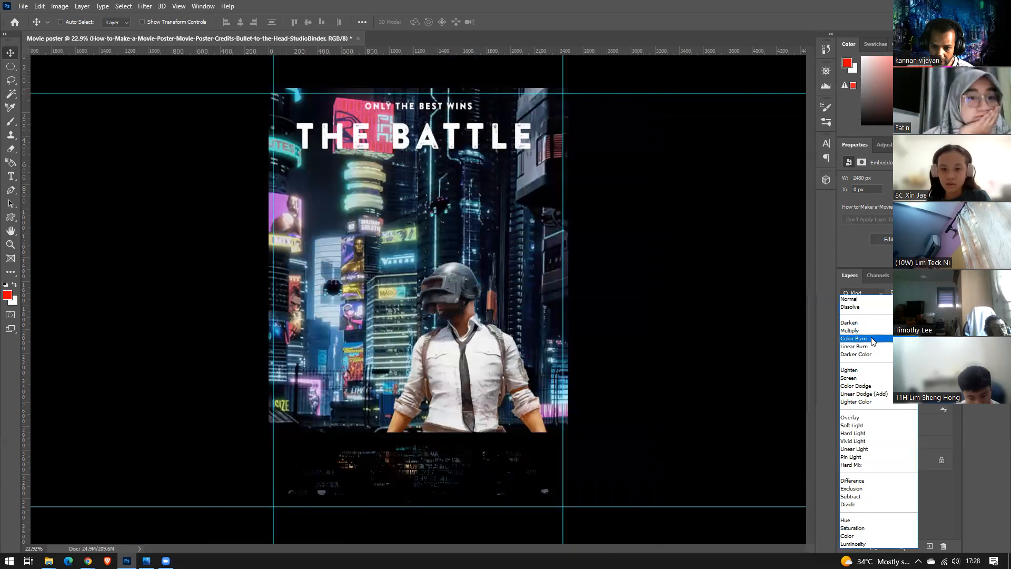
{"action": "left_click", "coordinate": [873, 379]}
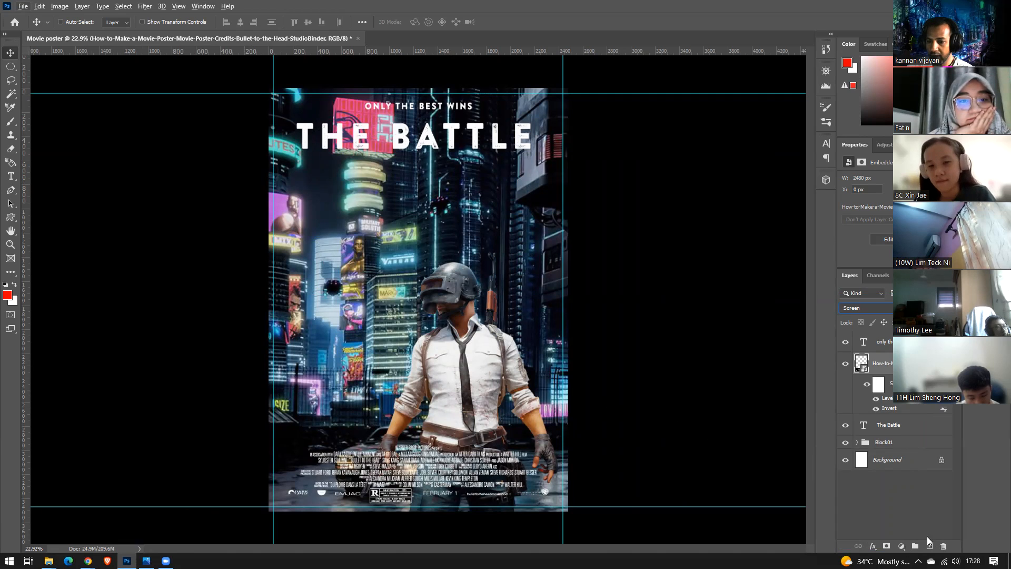
Readjust the credits layer's Levels filter to input values of 40, 3.16 and 153
{"action": "left_click", "coordinate": [919, 490]}
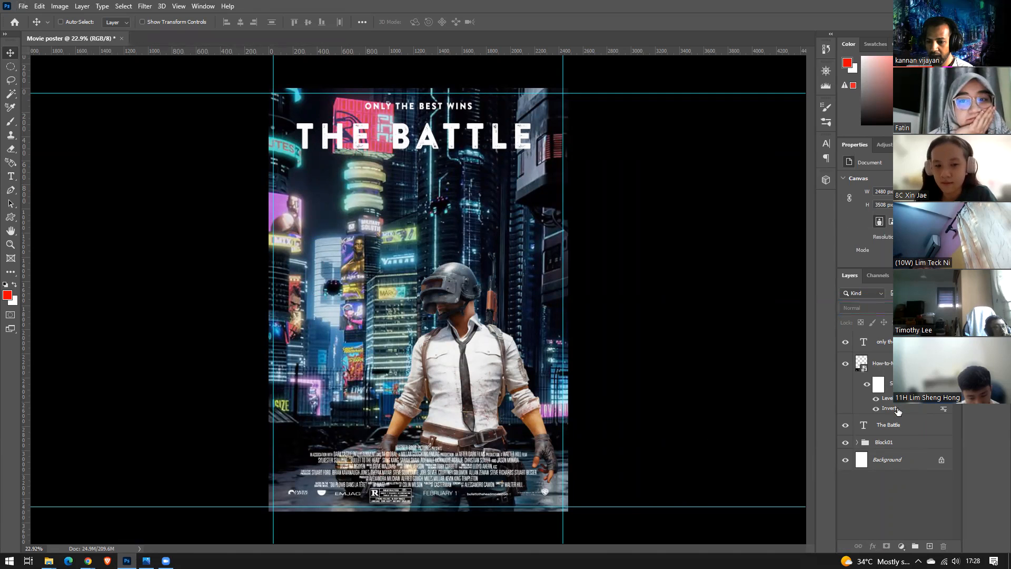
{"action": "double_click", "coordinate": [890, 399]}
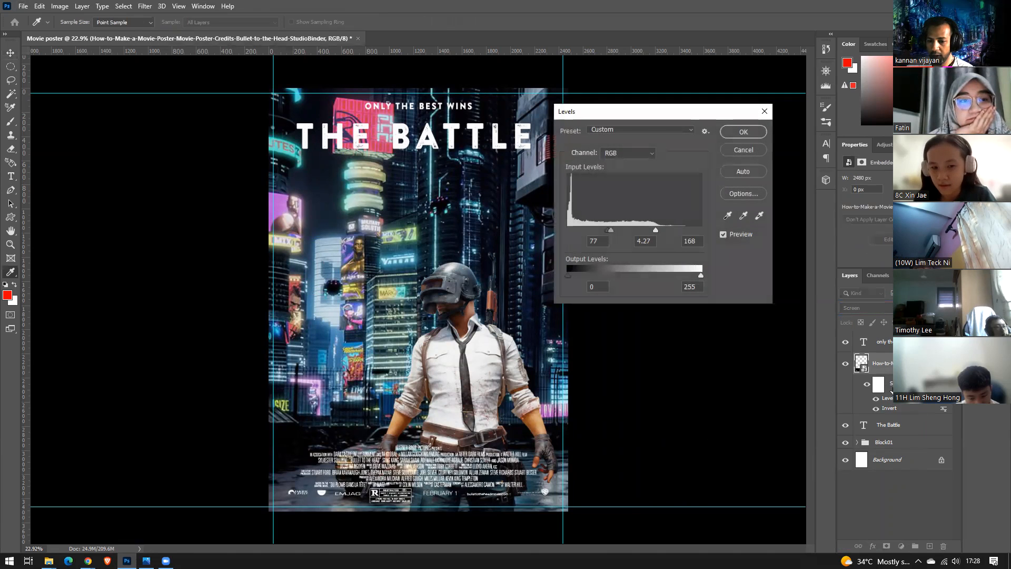
{"action": "left_click_drag", "start_coordinate": [655, 229], "coordinate": [589, 230]}
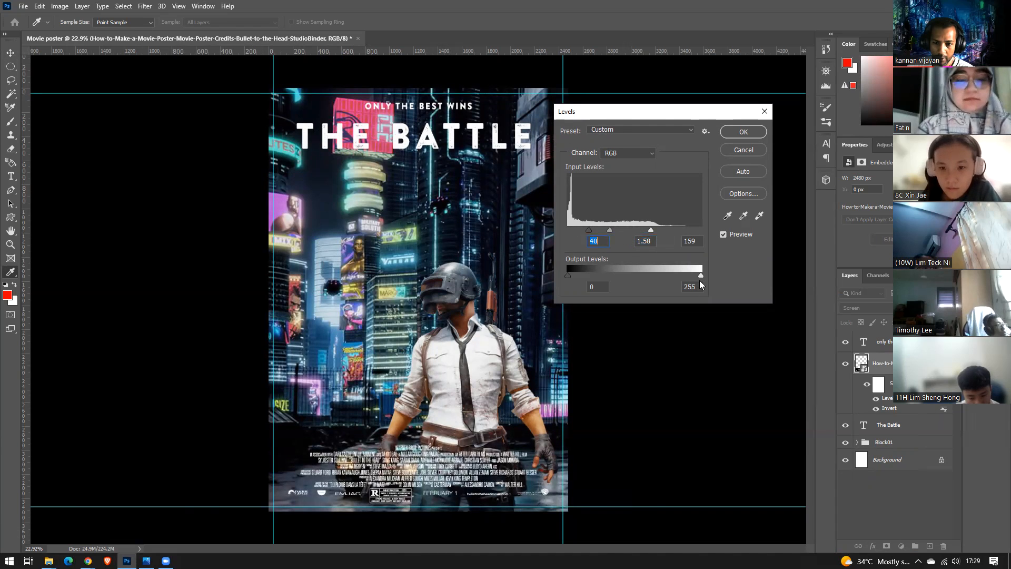
{"action": "left_click_drag", "start_coordinate": [577, 274], "coordinate": [552, 274]}
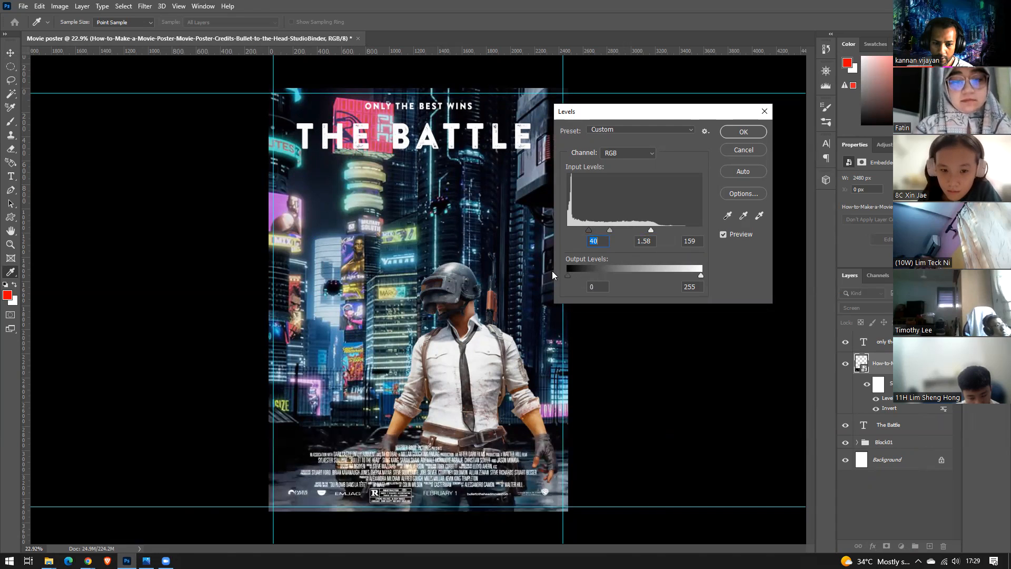
{"action": "mouse_move", "coordinate": [701, 276]}
{"action": "left_mouse_down"}
{"action": "mouse_move", "coordinate": [654, 269]}
{"action": "mouse_move", "coordinate": [707, 279]}
{"action": "left_mouse_up"}
{"action": "left_click_drag", "start_coordinate": [611, 229], "coordinate": [649, 233]}
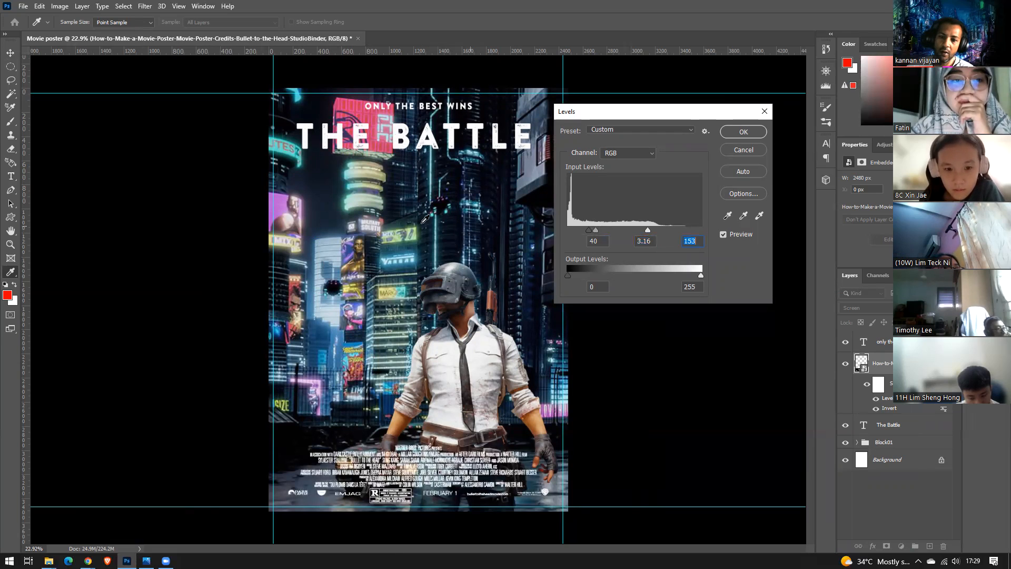
{"action": "left_click", "coordinate": [735, 131]}
Examine the credits block's legibility up close and against the whole poster
{"action": "scroll", "coordinate": [506, 497], "scroll_direction": "down", "scroll_amount": 4}
{"action": "scroll", "coordinate": [510, 495], "scroll_direction": "up", "scroll_amount": 6}
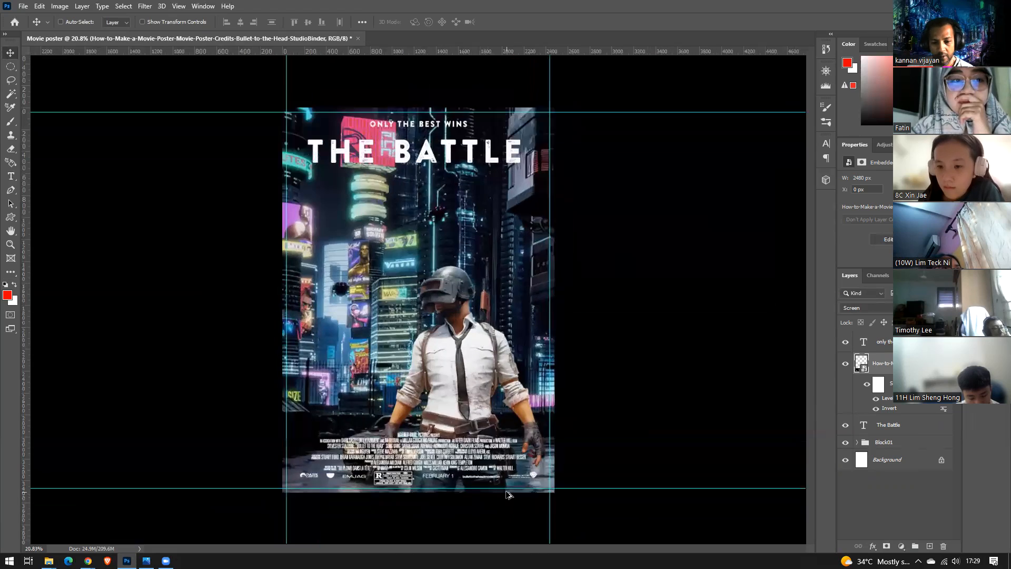
{"action": "scroll", "coordinate": [473, 532], "scroll_direction": "down", "scroll_amount": 2}
{"action": "scroll", "coordinate": [368, 546], "scroll_direction": "up", "scroll_amount": 2}
{"action": "scroll", "coordinate": [355, 545], "scroll_direction": "left", "scroll_amount": 3}
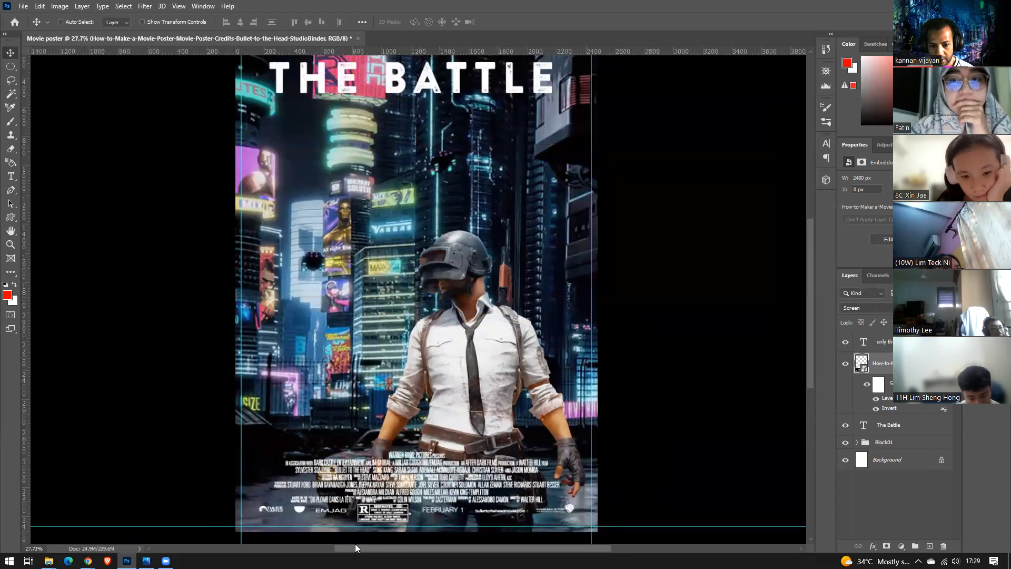
{"action": "scroll", "coordinate": [467, 508], "scroll_direction": "up", "scroll_amount": 5}
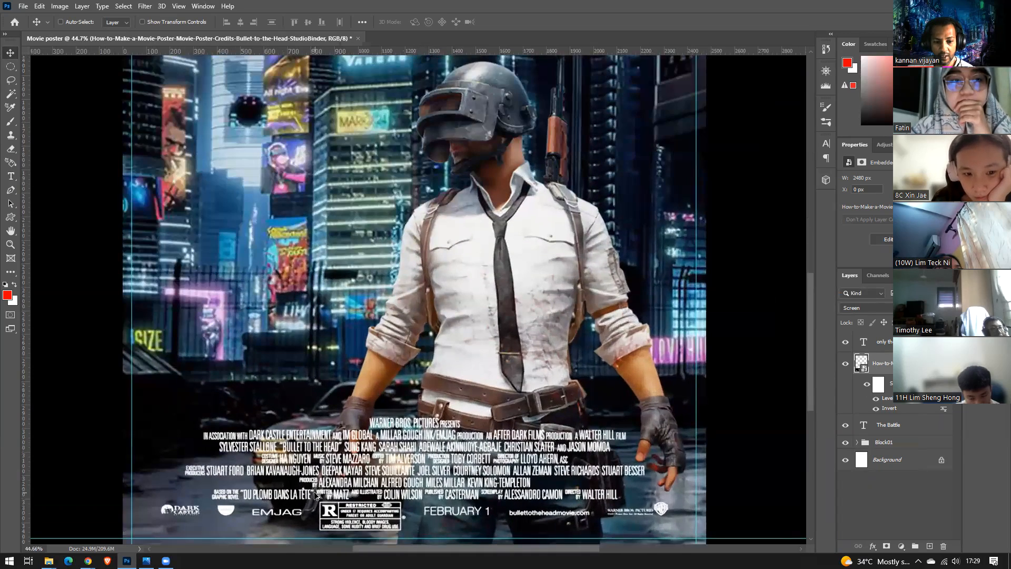
{"action": "scroll", "coordinate": [316, 496], "scroll_direction": "down", "scroll_amount": 4}
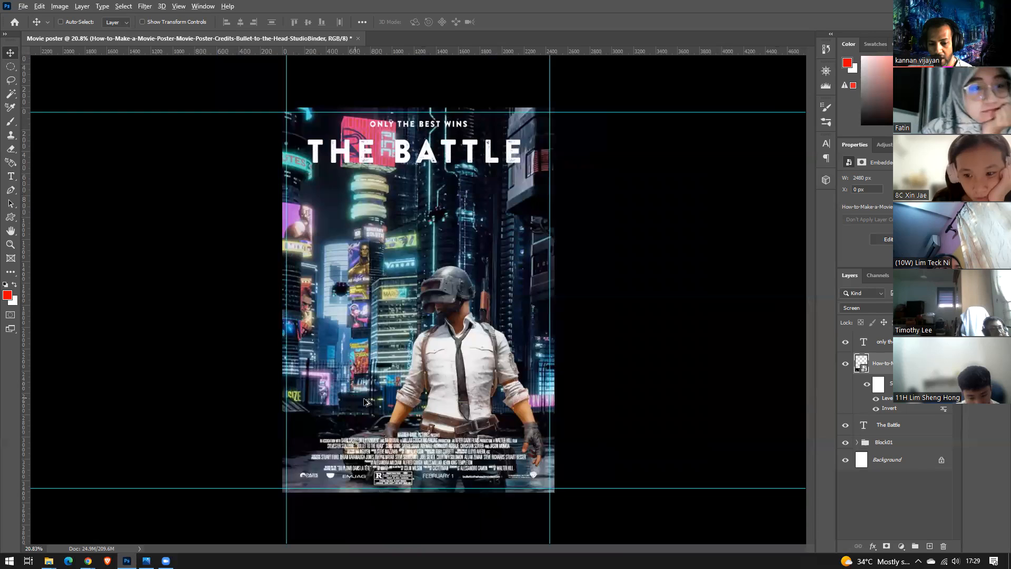
{"action": "scroll", "coordinate": [367, 402], "scroll_direction": "down", "scroll_amount": 1}
{"action": "scroll", "coordinate": [421, 440], "scroll_direction": "up", "scroll_amount": 2}
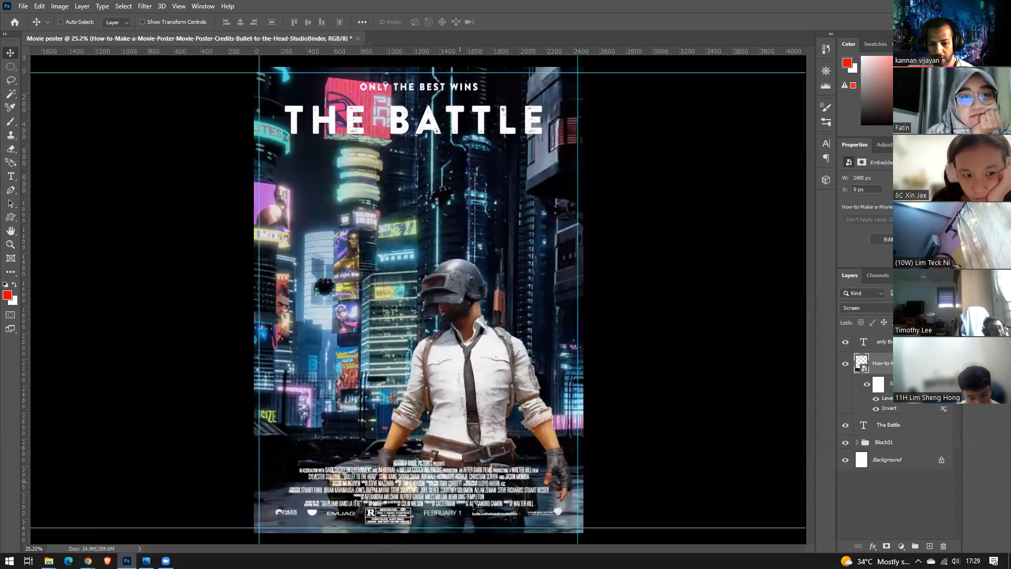
{"action": "scroll", "coordinate": [447, 514], "scroll_direction": "down", "scroll_amount": 2}
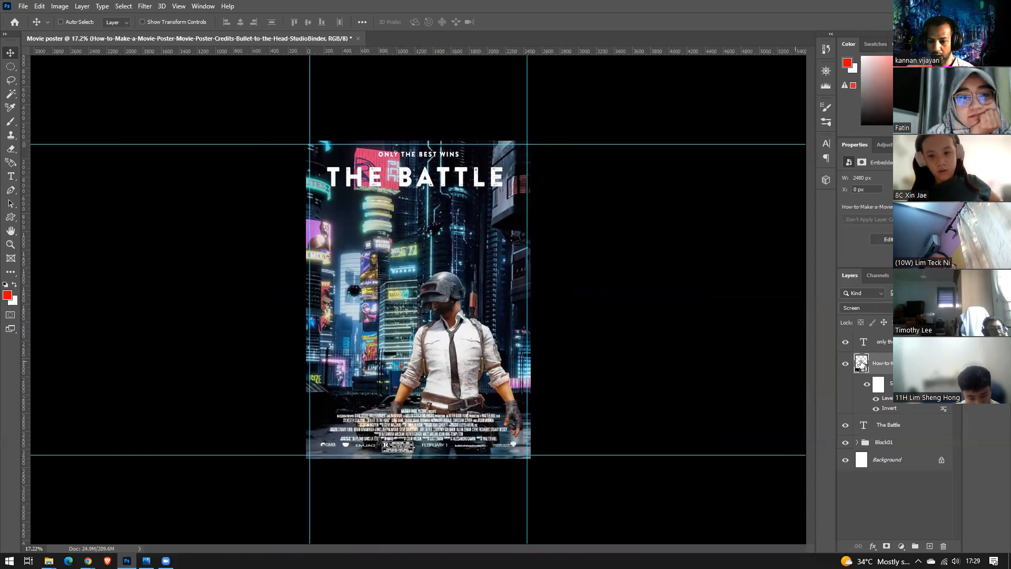
Place the credits layer below the title layer in the layer stack and rename it Footer
{"action": "left_click", "coordinate": [879, 342]}
{"action": "left_click_drag", "start_coordinate": [868, 365], "coordinate": [871, 439]}
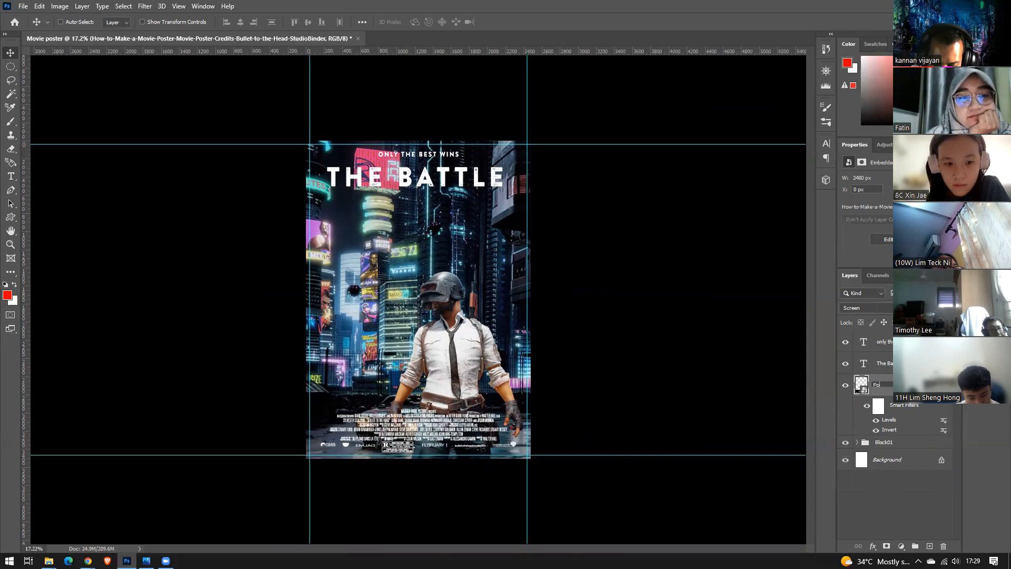
{"action": "key", "text": "Return"}
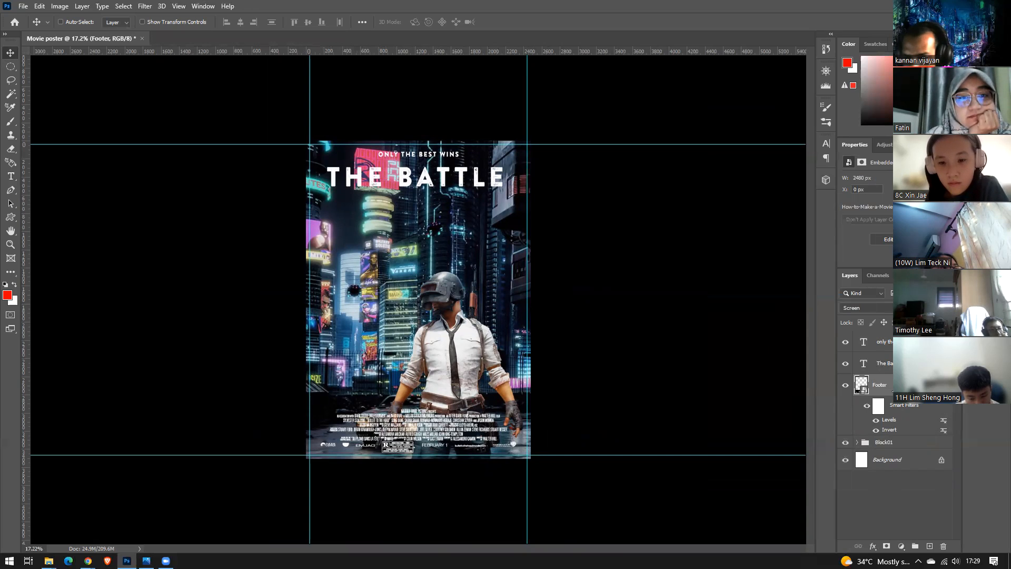
Save the poster on the computer as Movie 02 in the desktop's PS Training folder, keeping maximum compatibility and leaving the existing Movie Poster.psd unreplaced
{"action": "key", "text": "ctrl+s"}
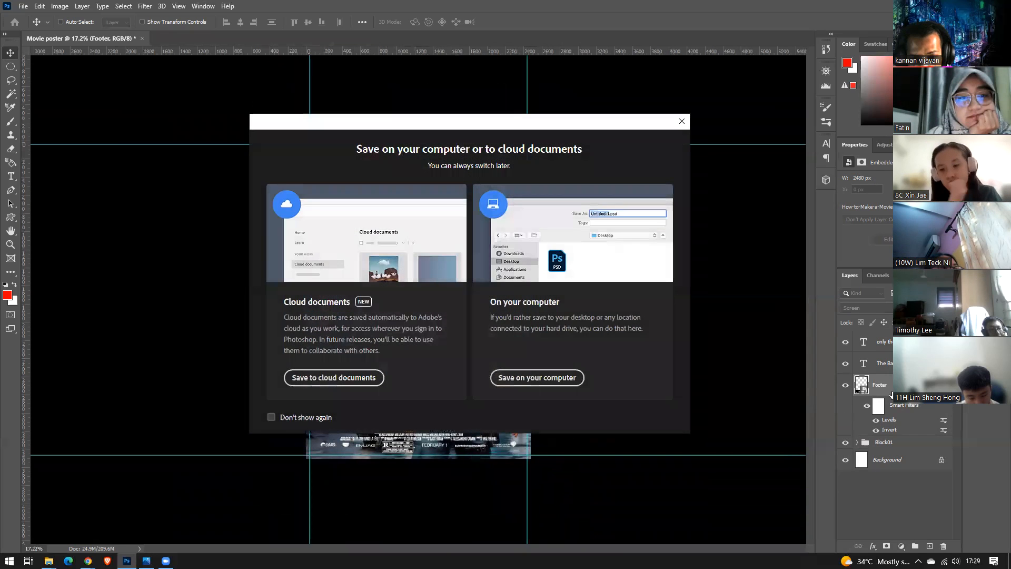
{"action": "left_click", "coordinate": [538, 377]}
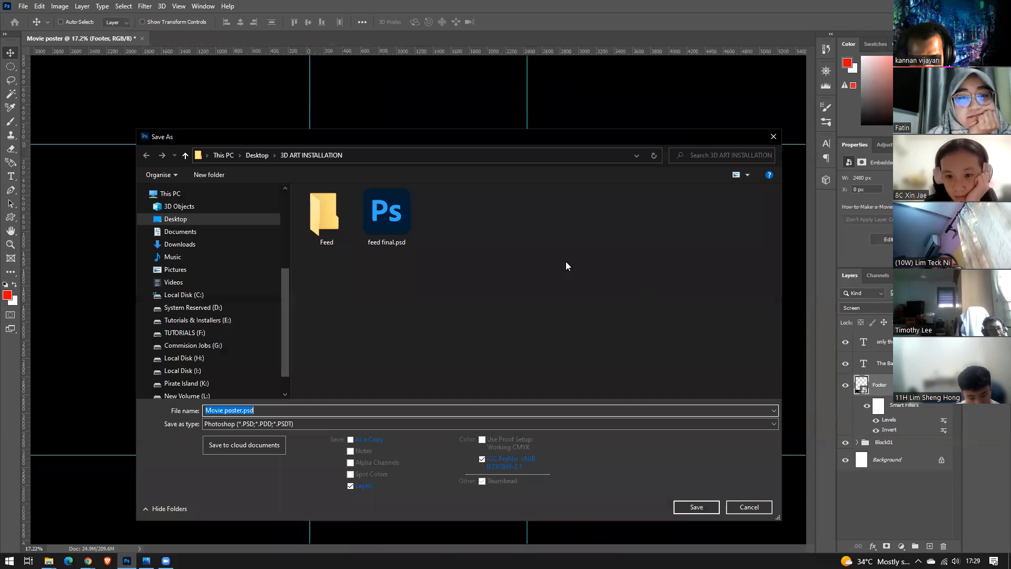
{"action": "left_click", "coordinate": [259, 155]}
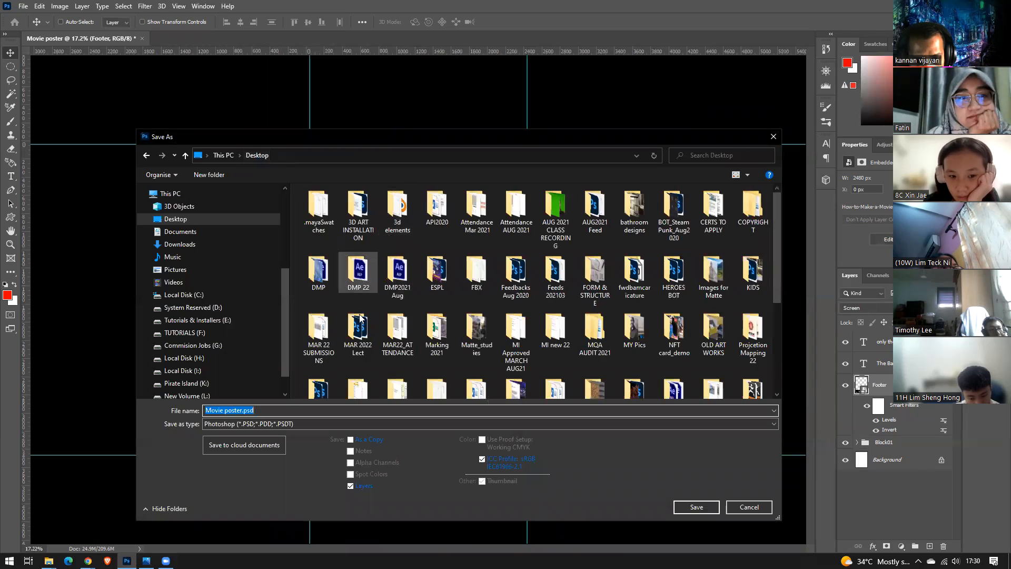
{"action": "scroll", "coordinate": [319, 337], "scroll_direction": "down", "scroll_amount": 2}
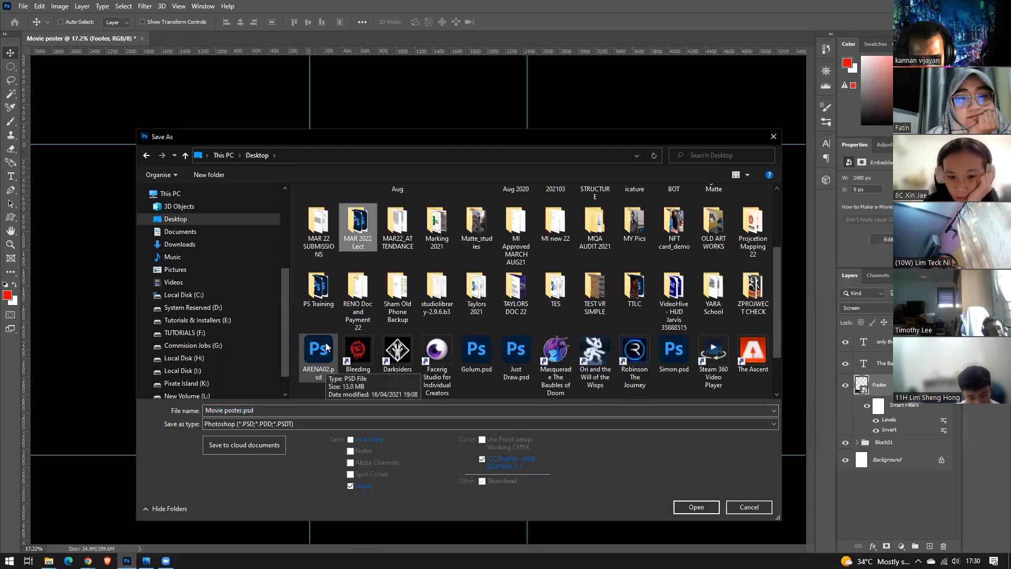
{"action": "double_click", "coordinate": [318, 299]}
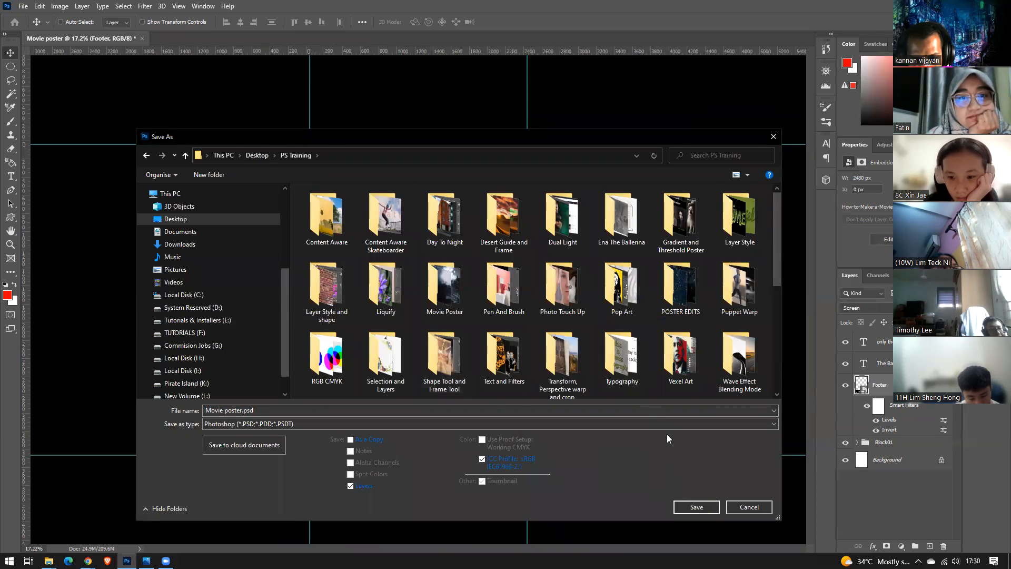
{"action": "left_click", "coordinate": [703, 508]}
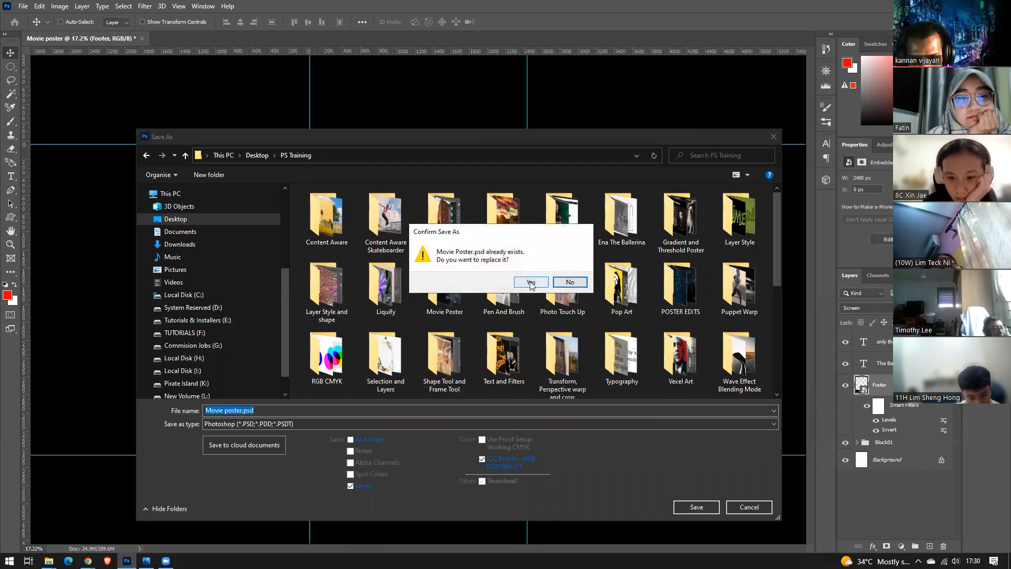
{"action": "left_click", "coordinate": [572, 284]}
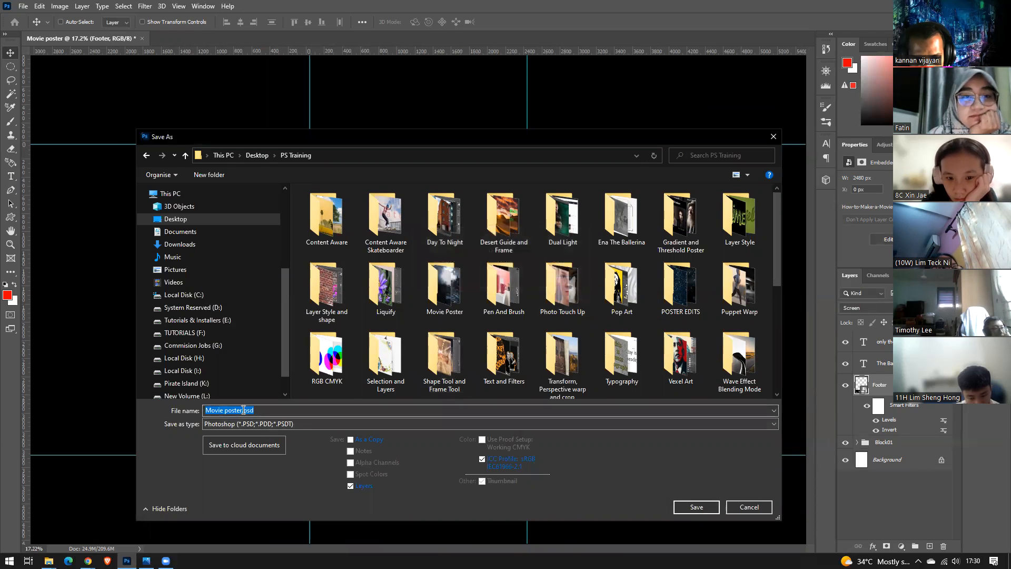
{"action": "key", "text": "BackSpace"}
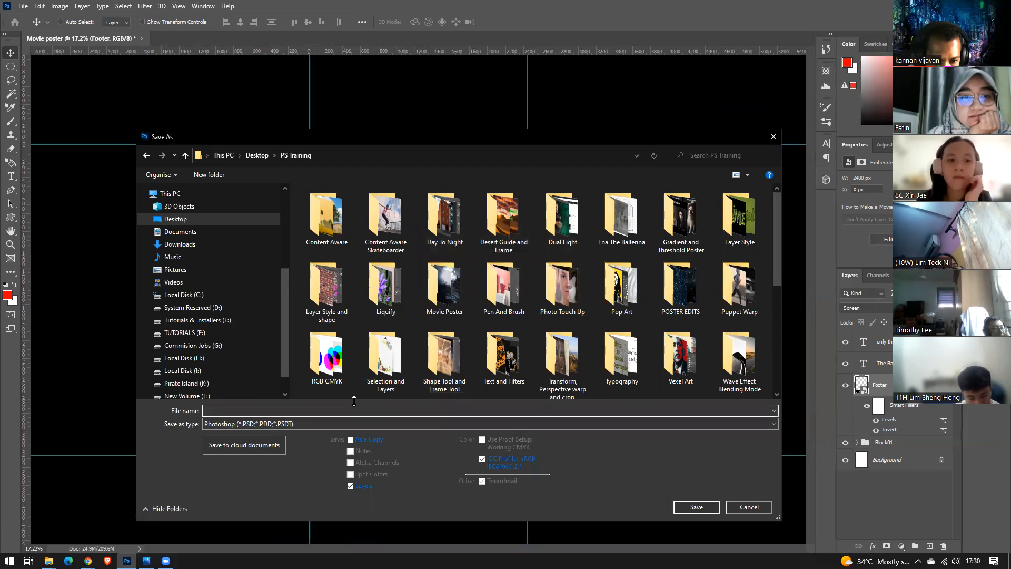
{"action": "type", "text": "M"}
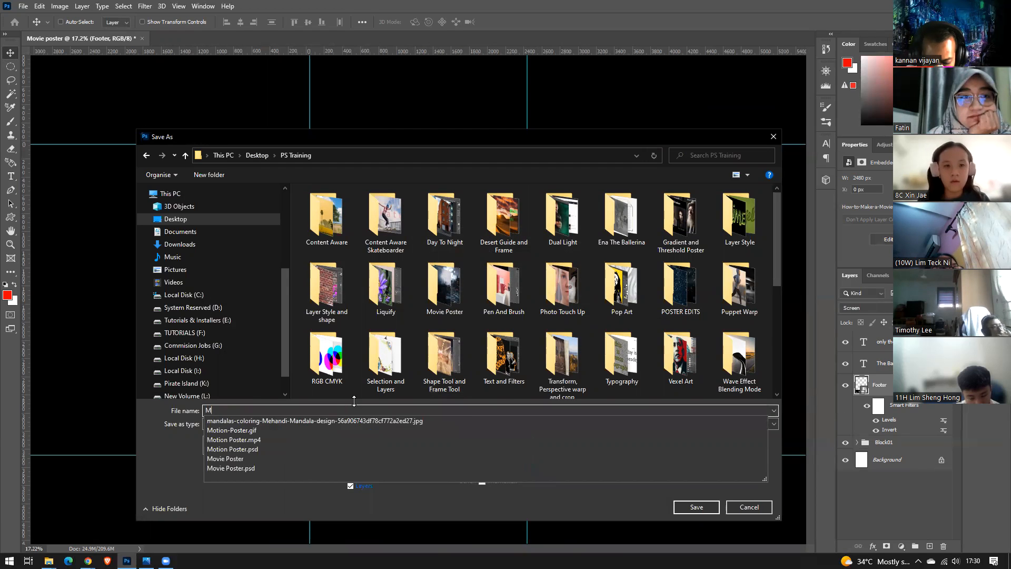
{"action": "type", "text": "ovie 01"}
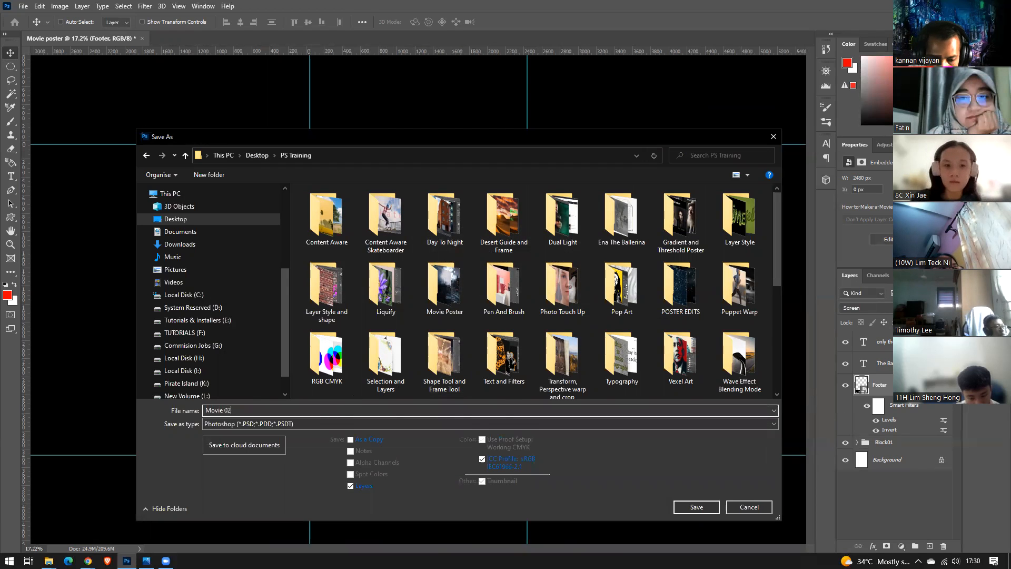
{"action": "key", "text": "Return"}
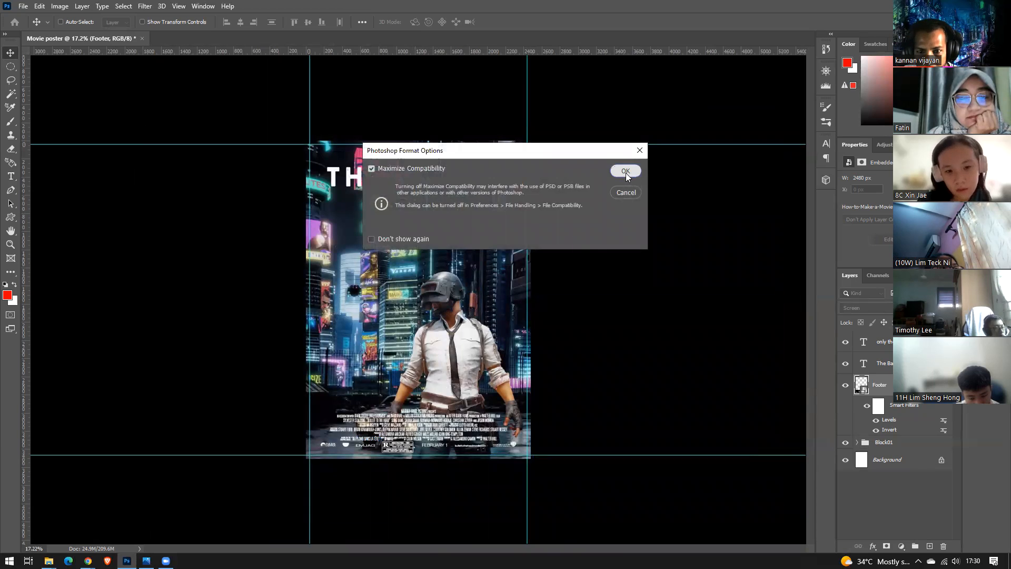
{"action": "left_click", "coordinate": [625, 171]}
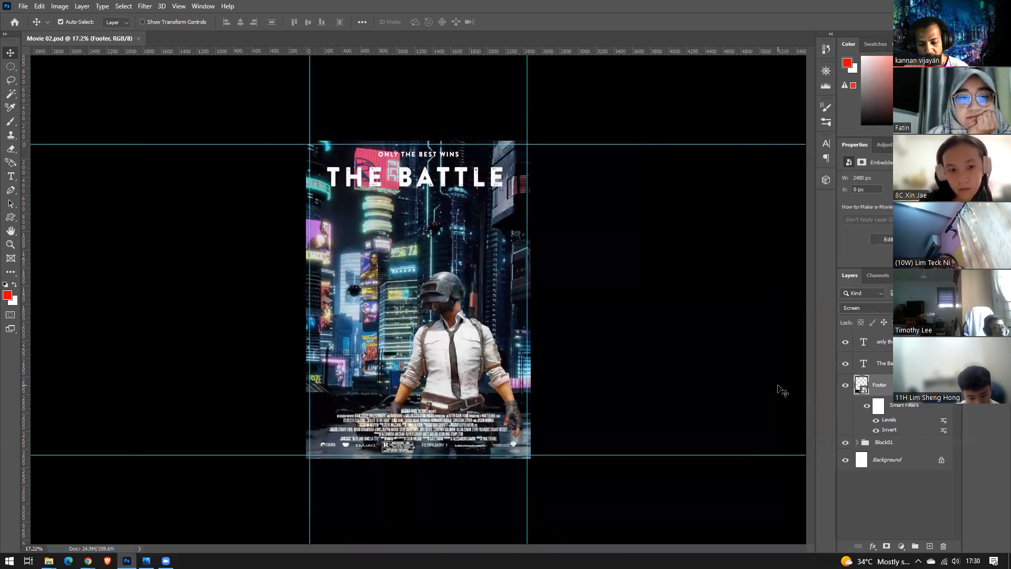
Collapse the Footer layer's smart filter list and toggle the layer's visibility off and on
{"action": "left_click", "coordinate": [903, 504]}
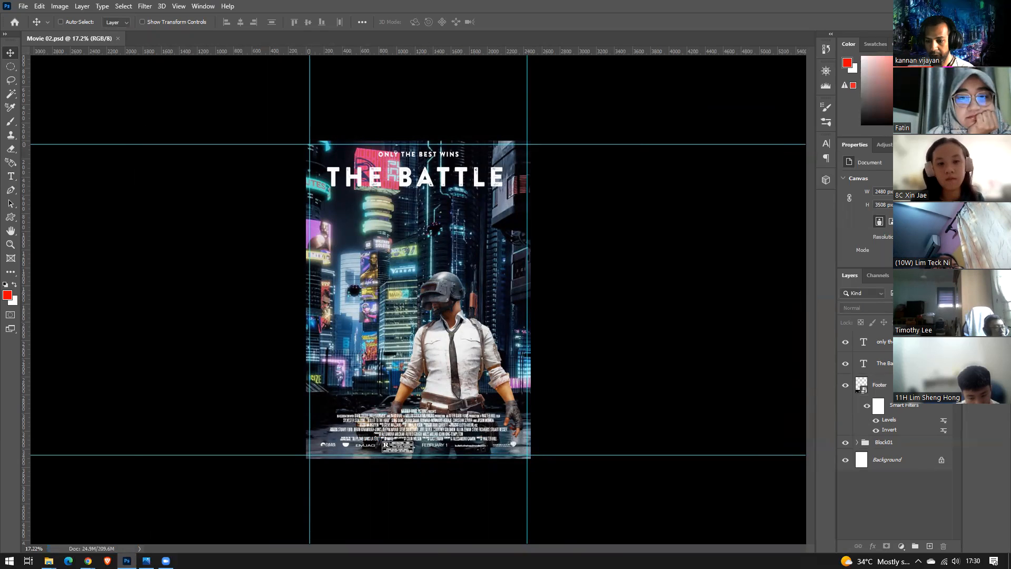
{"action": "left_click", "coordinate": [943, 385]}
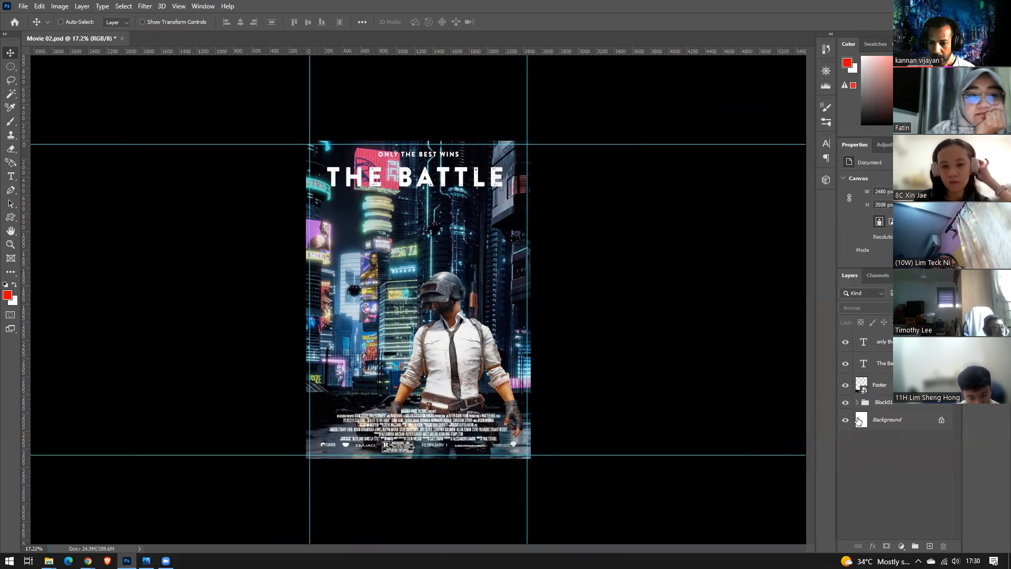
{"action": "left_click", "coordinate": [841, 386]}
{"action": "left_click", "coordinate": [842, 385]}
Move the title The Battle up near the poster's upper edge and reposition the tagline directly beneath it
{"action": "left_click", "coordinate": [864, 363]}
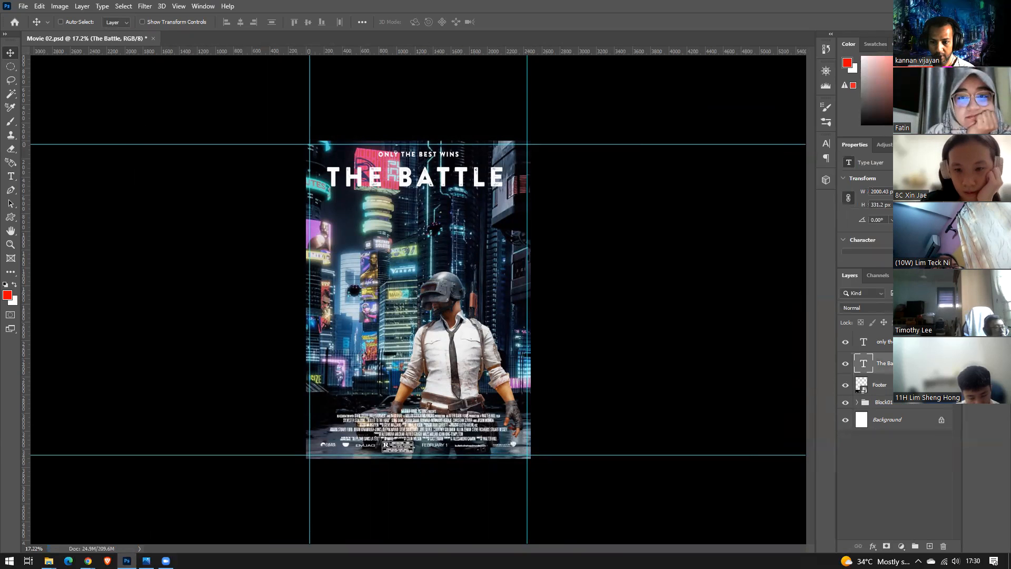
{"action": "mouse_move", "coordinate": [428, 184]}
{"action": "left_mouse_down"}
{"action": "mouse_move", "coordinate": [418, 259]}
{"action": "mouse_move", "coordinate": [424, 226]}
{"action": "mouse_move", "coordinate": [427, 253]}
{"action": "mouse_move", "coordinate": [427, 181]}
{"action": "mouse_move", "coordinate": [433, 207]}
{"action": "mouse_move", "coordinate": [451, 177]}
{"action": "mouse_move", "coordinate": [430, 173]}
{"action": "left_mouse_up"}
{"action": "left_click", "coordinate": [881, 345]}
{"action": "left_click", "coordinate": [890, 366]}
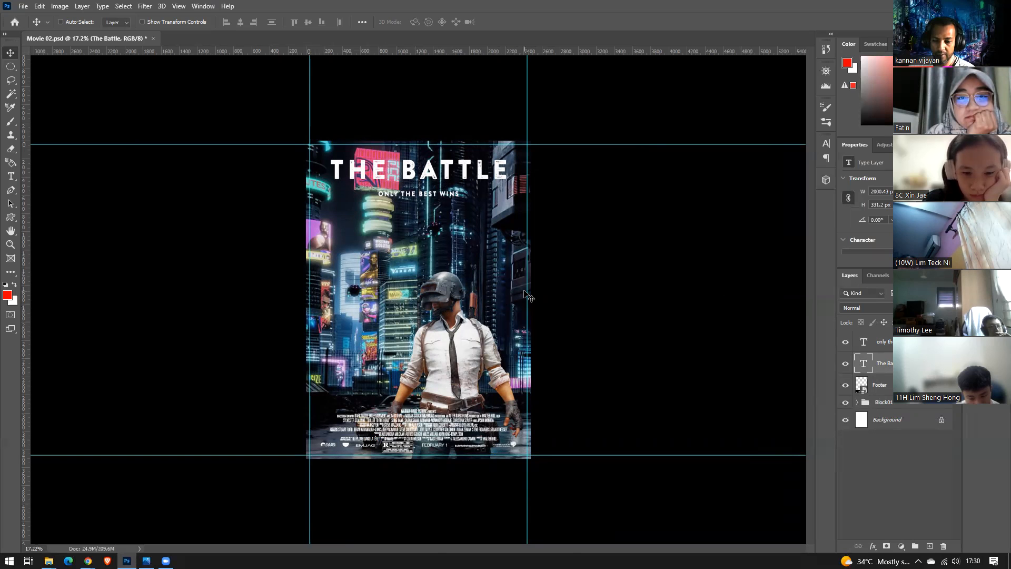
Add a horizontal guide across the poster just above the character's helmet
{"action": "scroll", "coordinate": [372, 371], "scroll_direction": "down", "scroll_amount": 3}
{"action": "scroll", "coordinate": [372, 370], "scroll_direction": "up", "scroll_amount": 3}
{"action": "scroll", "coordinate": [372, 370], "scroll_direction": "down", "scroll_amount": 4}
{"action": "scroll", "coordinate": [372, 370], "scroll_direction": "up", "scroll_amount": 3}
{"action": "scroll", "coordinate": [371, 371], "scroll_direction": "down", "scroll_amount": 2}
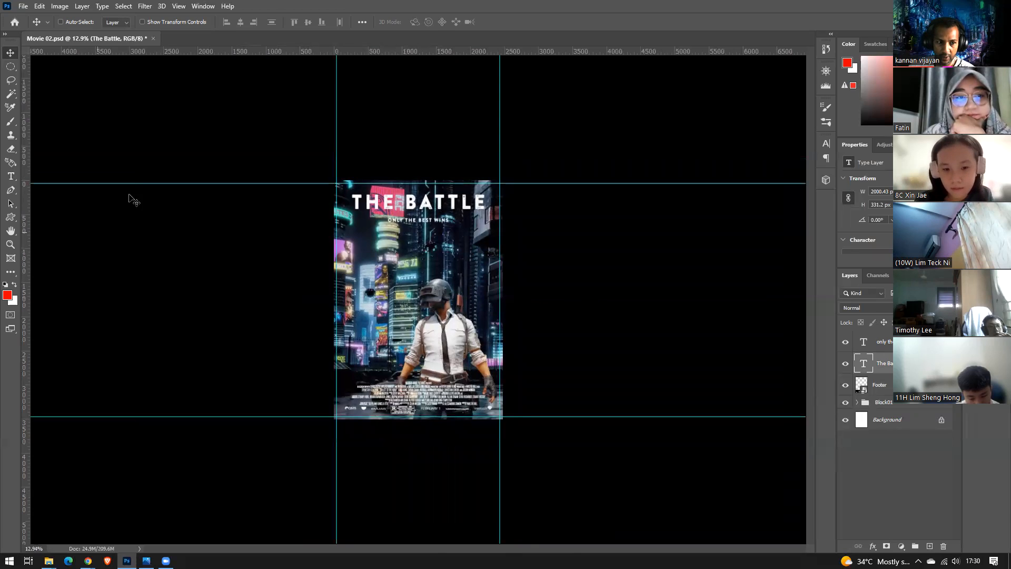
{"action": "left_click_drag", "start_coordinate": [127, 53], "coordinate": [139, 226]}
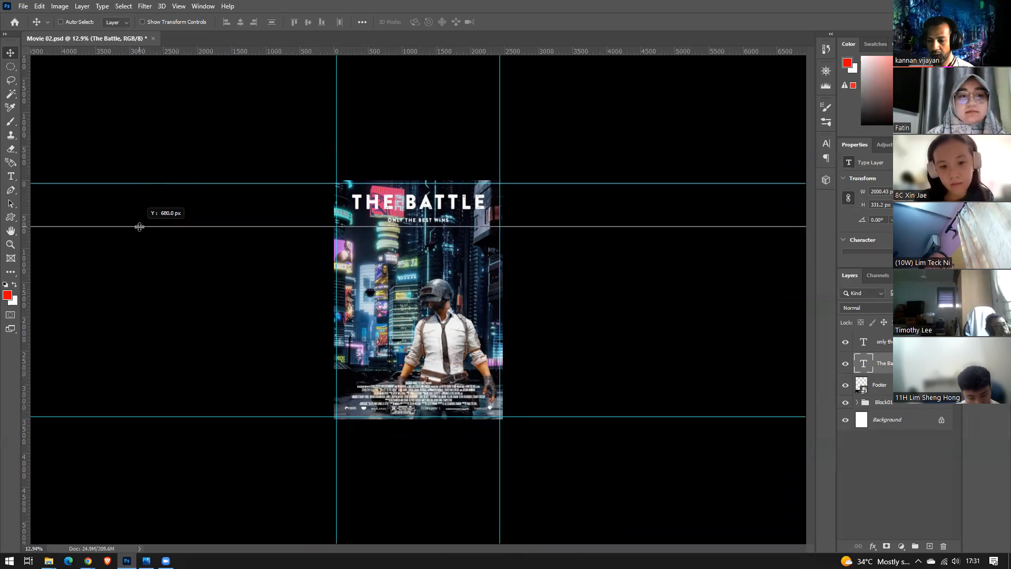
{"action": "left_click_drag", "start_coordinate": [139, 226], "coordinate": [138, 216]}
{"action": "left_click_drag", "start_coordinate": [136, 253], "coordinate": [149, 273]}
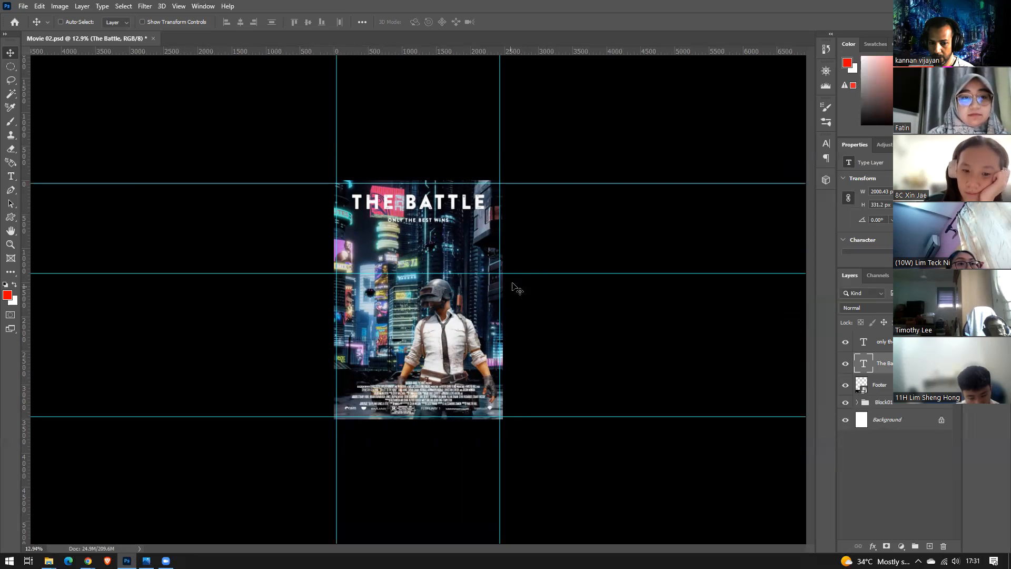
Inspect the character and credits area below the new guide, both up close and in the full layout
{"action": "key", "text": "ctrl+plus"}
{"action": "key", "text": "ctrl+plus"}
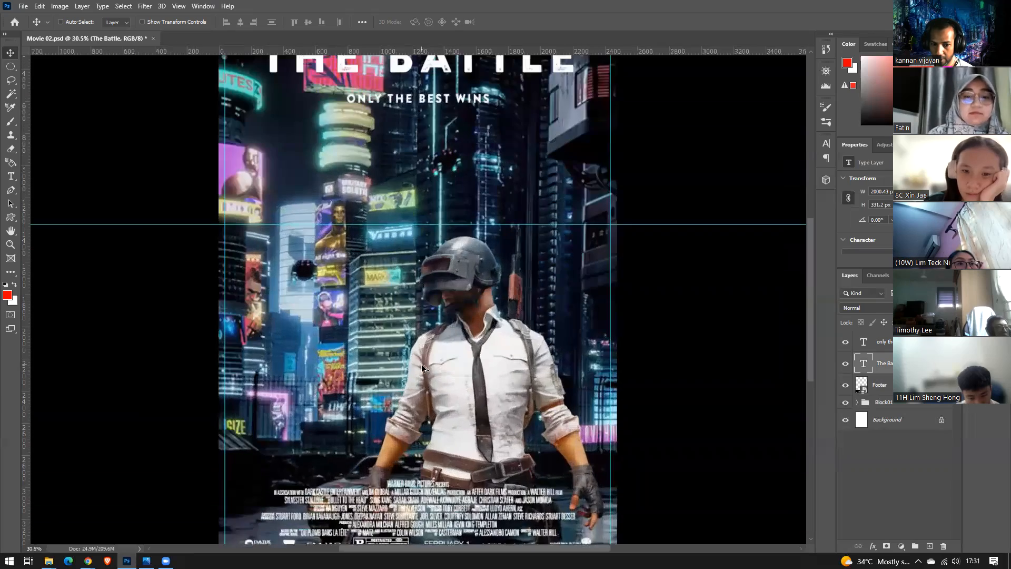
{"action": "scroll", "coordinate": [477, 362], "scroll_direction": "down", "scroll_amount": 3}
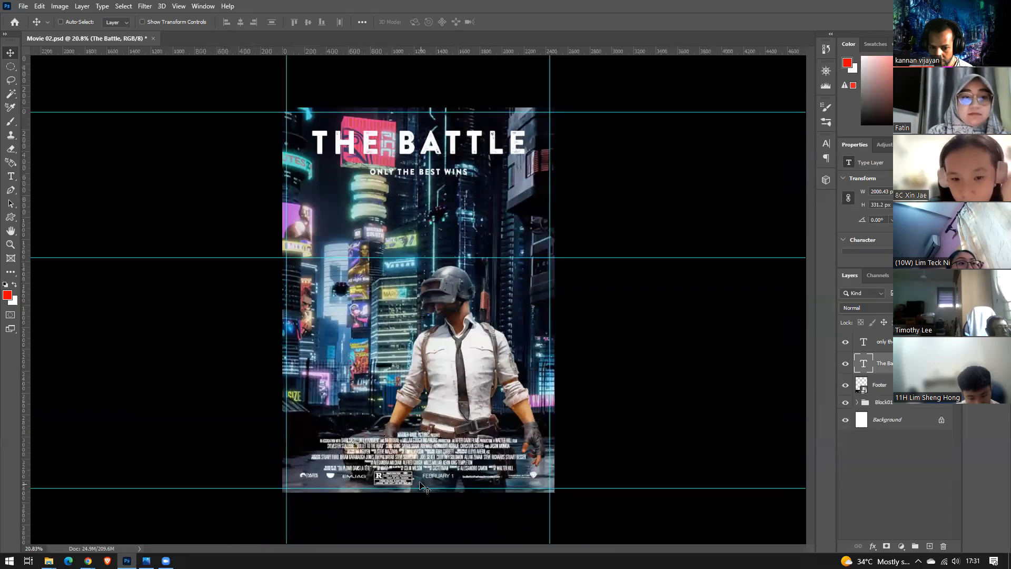
{"action": "scroll", "coordinate": [418, 460], "scroll_direction": "up", "scroll_amount": 4}
{"action": "scroll", "coordinate": [418, 460], "scroll_direction": "up", "scroll_amount": 3}
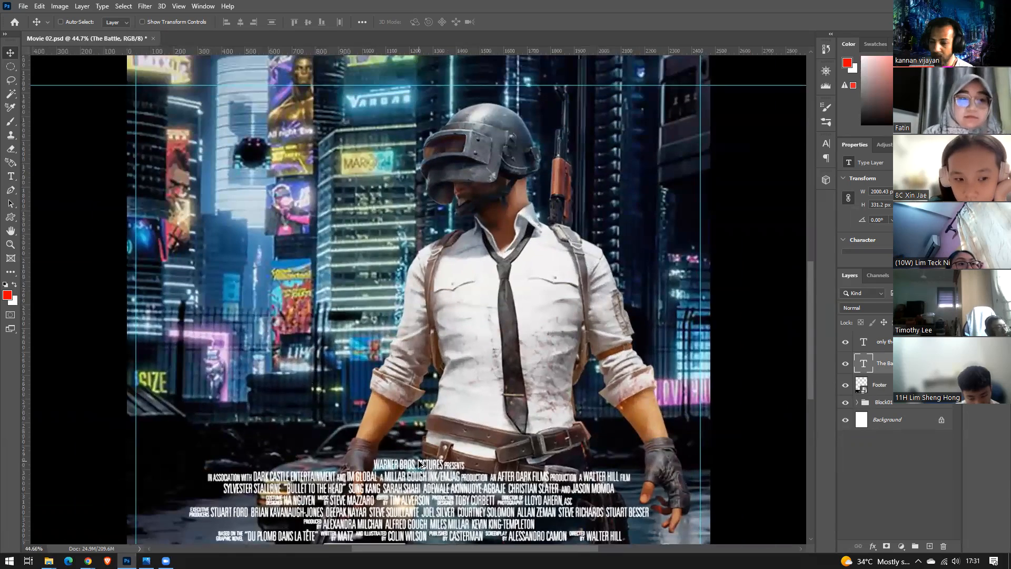
Move the horizontal guide from above the helmet up to just beneath the tagline
{"action": "scroll", "coordinate": [418, 459], "scroll_direction": "down", "scroll_amount": 3}
{"action": "scroll", "coordinate": [419, 463], "scroll_direction": "down", "scroll_amount": 1}
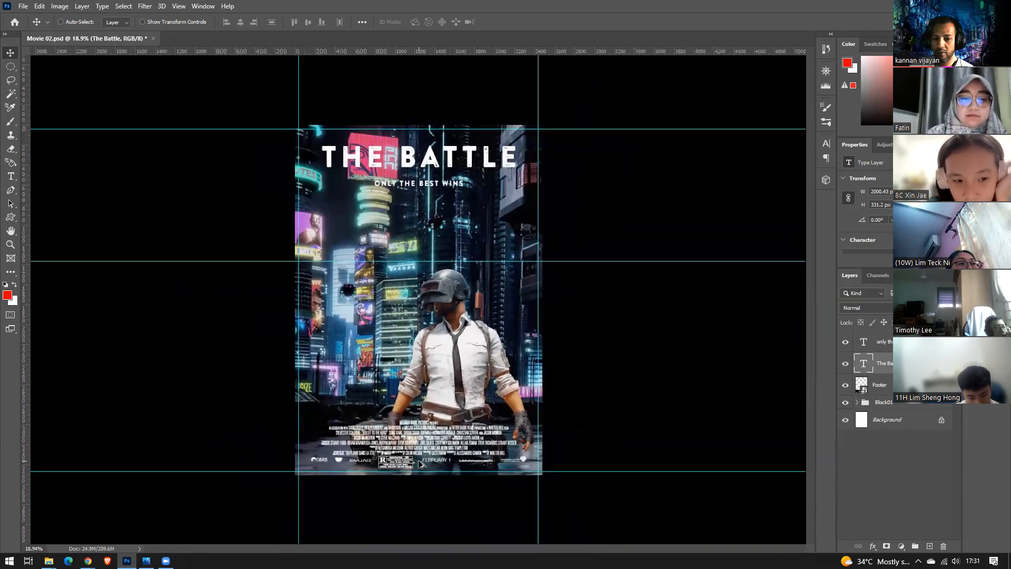
{"action": "scroll", "coordinate": [348, 369], "scroll_direction": "down", "scroll_amount": 1}
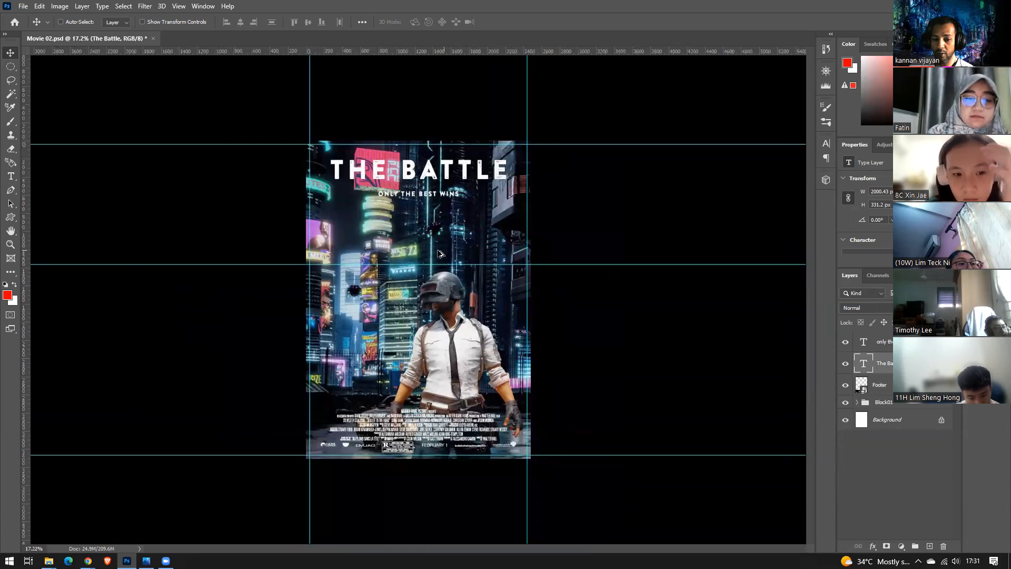
{"action": "scroll", "coordinate": [459, 343], "scroll_direction": "down", "scroll_amount": 2}
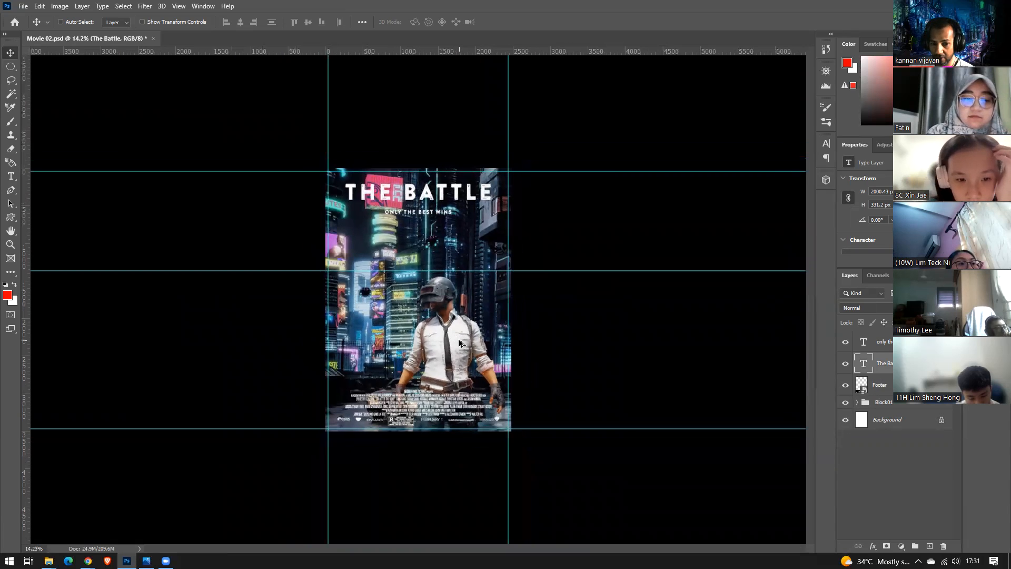
{"action": "scroll", "coordinate": [458, 340], "scroll_direction": "down", "scroll_amount": 1}
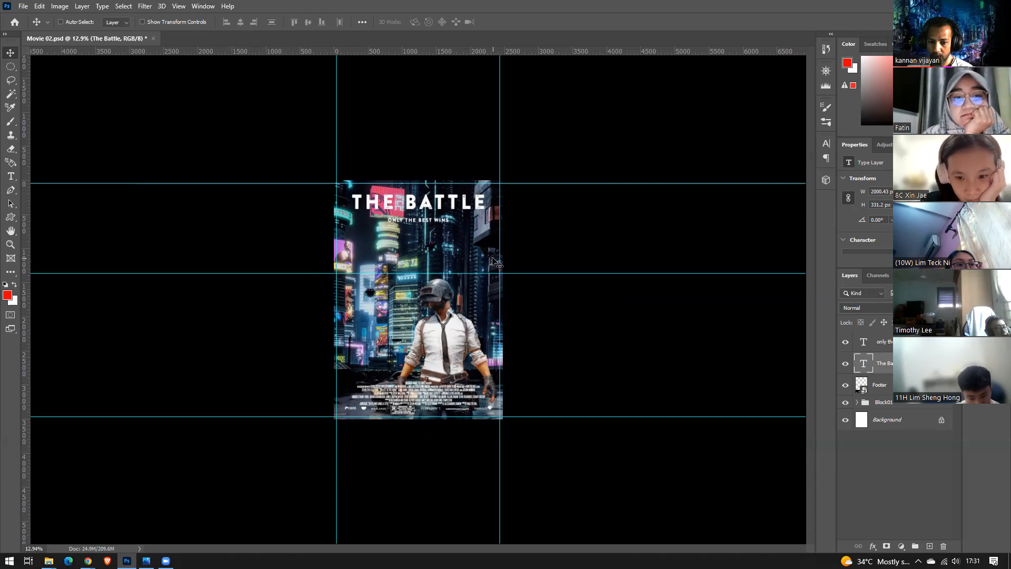
{"action": "left_click_drag", "start_coordinate": [515, 273], "coordinate": [515, 232]}
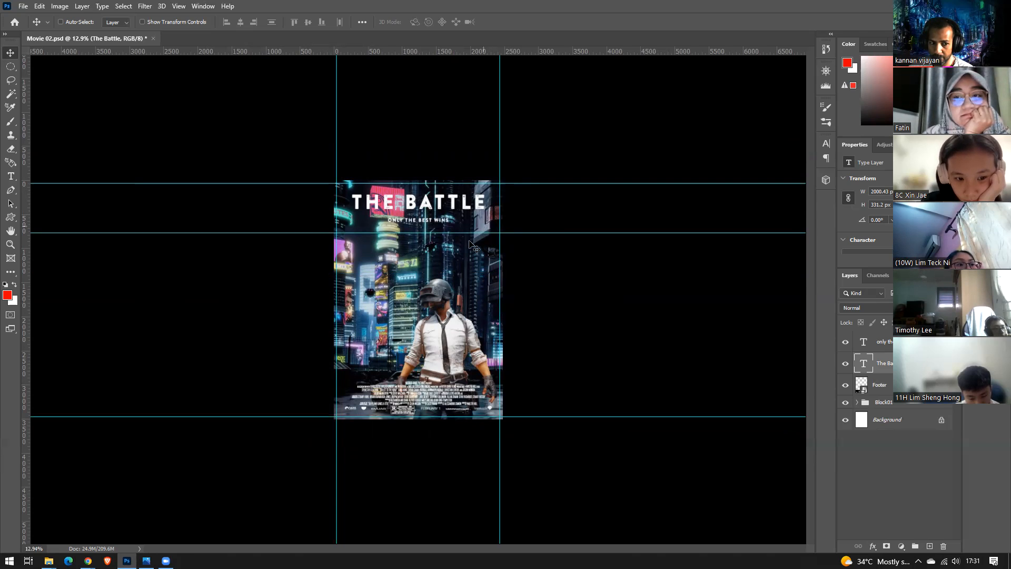
Add a horizontal guide across the poster just above the credits block
{"action": "scroll", "coordinate": [309, 266], "scroll_direction": "up", "scroll_amount": 1}
{"action": "scroll", "coordinate": [310, 267], "scroll_direction": "down", "scroll_amount": 2}
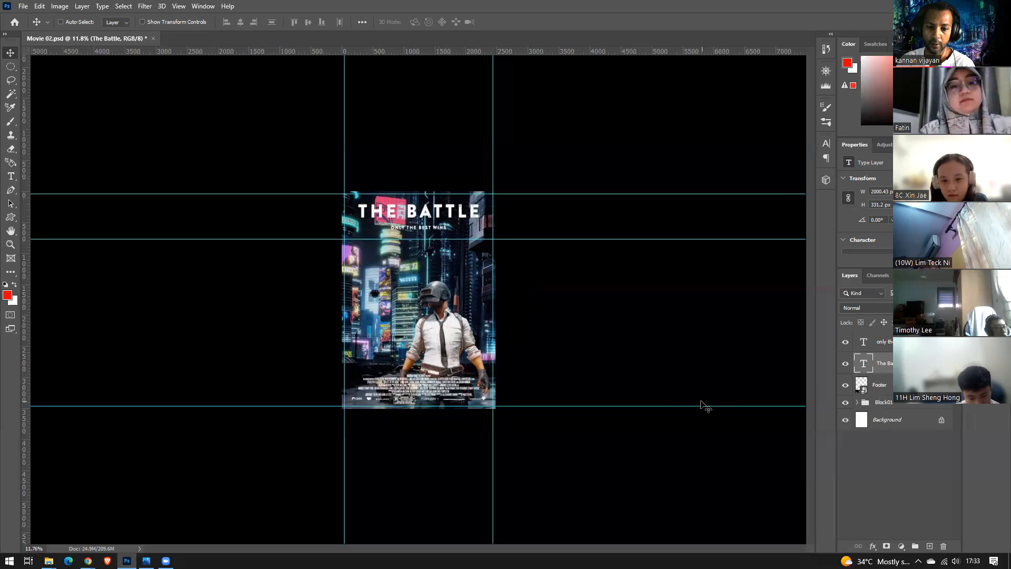
{"action": "left_click_drag", "start_coordinate": [436, 51], "coordinate": [436, 365]}
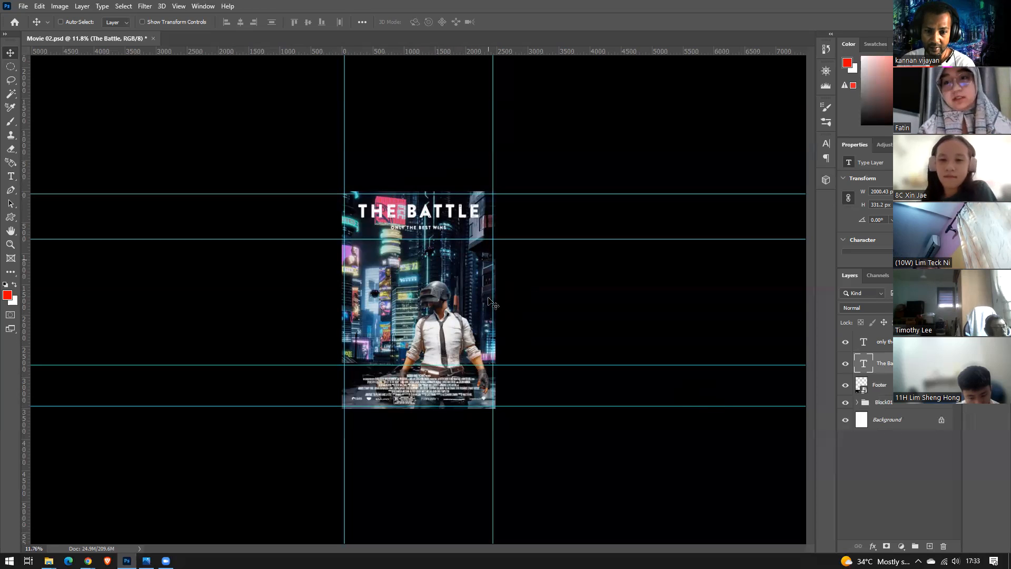
Select the helmeted character's layer inside the Block01 group and move the character up toward the tagline
{"action": "scroll", "coordinate": [395, 369], "scroll_direction": "up", "scroll_amount": 2}
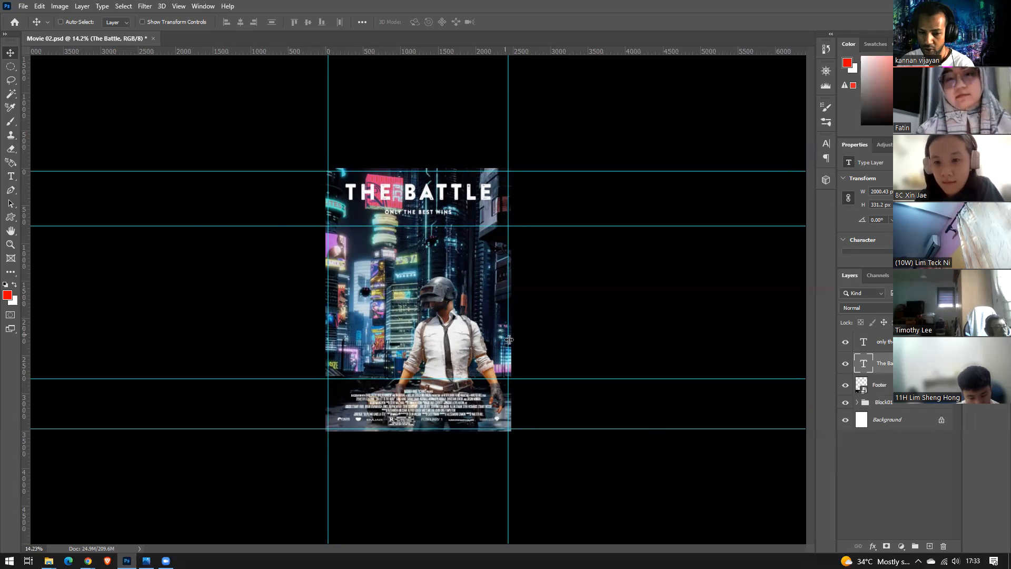
{"action": "left_click", "coordinate": [858, 402]}
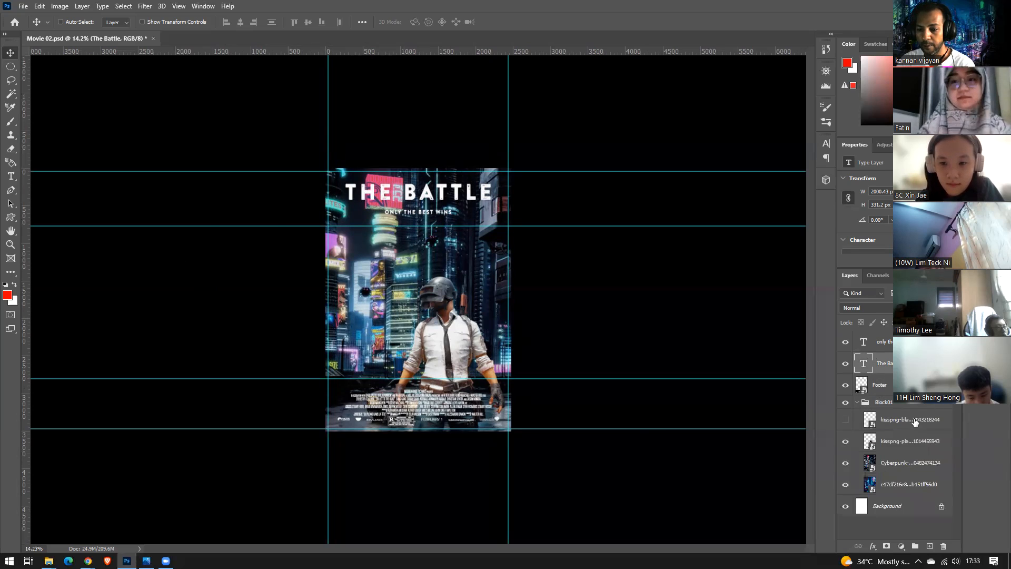
{"action": "left_click", "coordinate": [899, 445]}
{"action": "left_click_drag", "start_coordinate": [455, 361], "coordinate": [455, 340]}
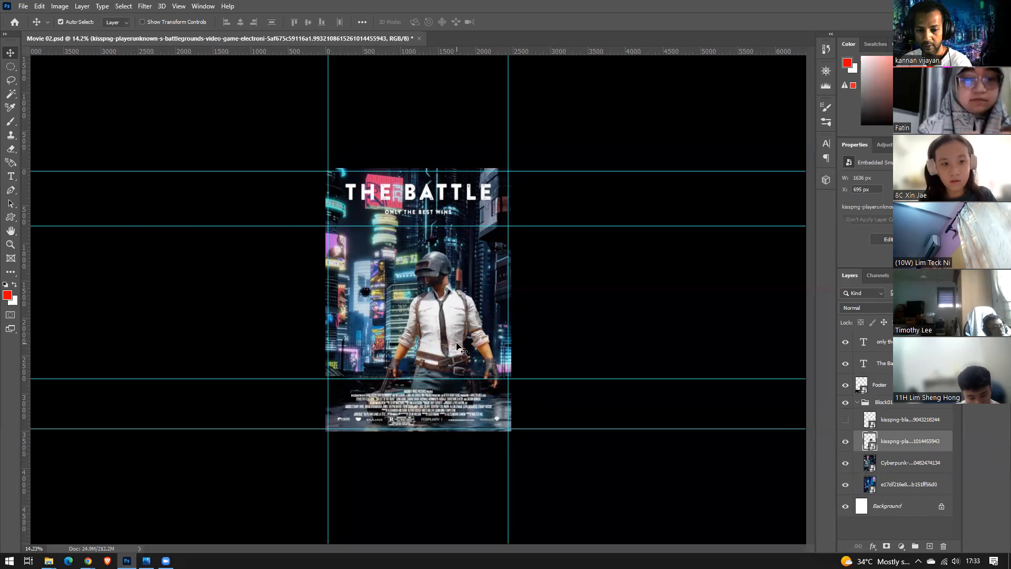
Enlarge the character with Free Transform and center it between the side guides, with its hands reaching down beside the credits
{"action": "key", "text": "ctrl+t"}
{"action": "left_click_drag", "start_coordinate": [378, 403], "coordinate": [336, 452]}
{"action": "mouse_move", "coordinate": [446, 350]}
{"action": "left_mouse_down"}
{"action": "mouse_move", "coordinate": [491, 353]}
{"action": "mouse_move", "coordinate": [428, 353]}
{"action": "left_mouse_up"}
{"action": "mouse_move", "coordinate": [479, 248]}
{"action": "left_mouse_down"}
{"action": "mouse_move", "coordinate": [459, 270]}
{"action": "mouse_move", "coordinate": [489, 237]}
{"action": "left_mouse_up"}
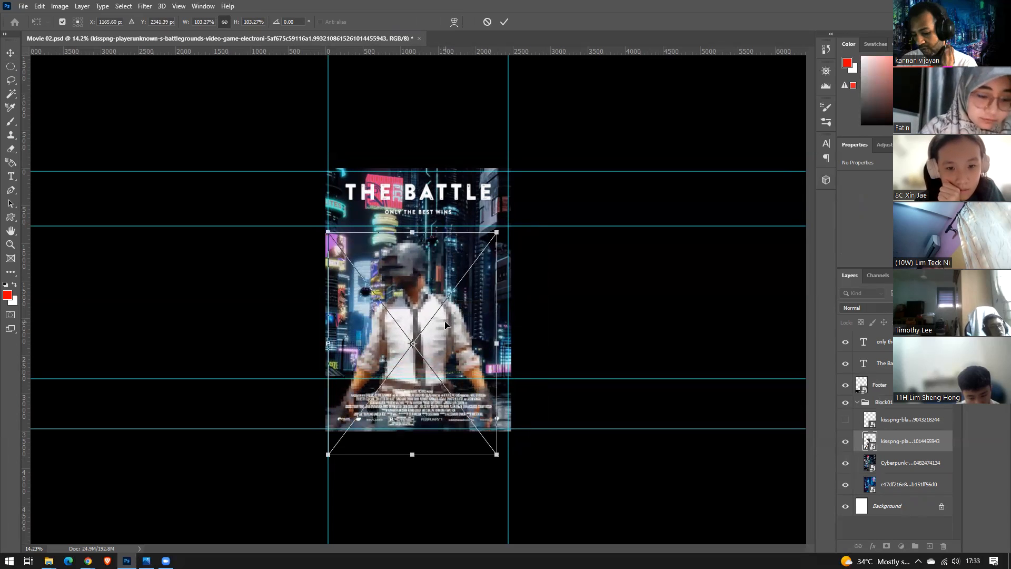
{"action": "key", "text": "Return"}
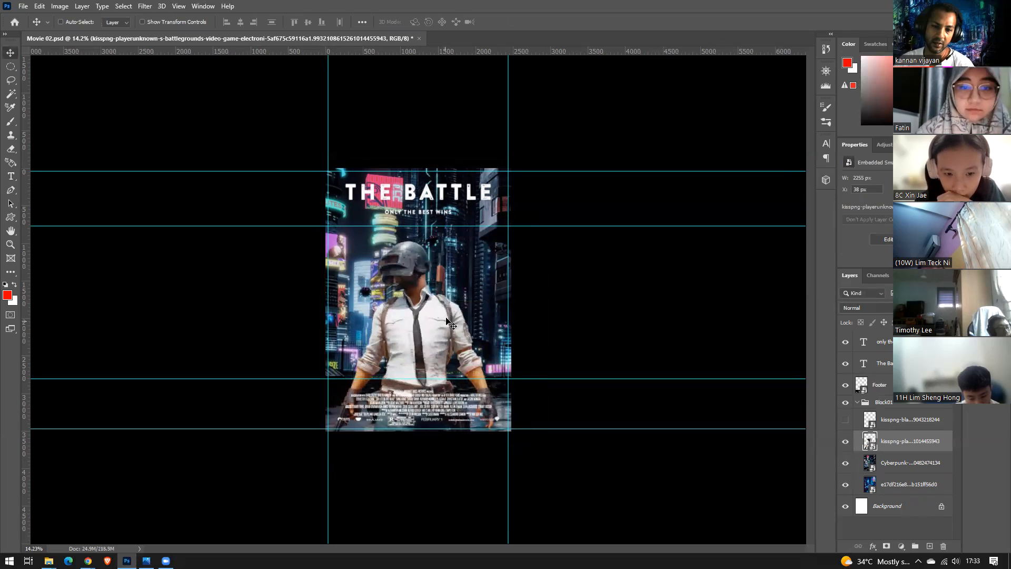
Hide the guides on the poster and show them again
{"action": "key", "text": "ctrl+minus"}
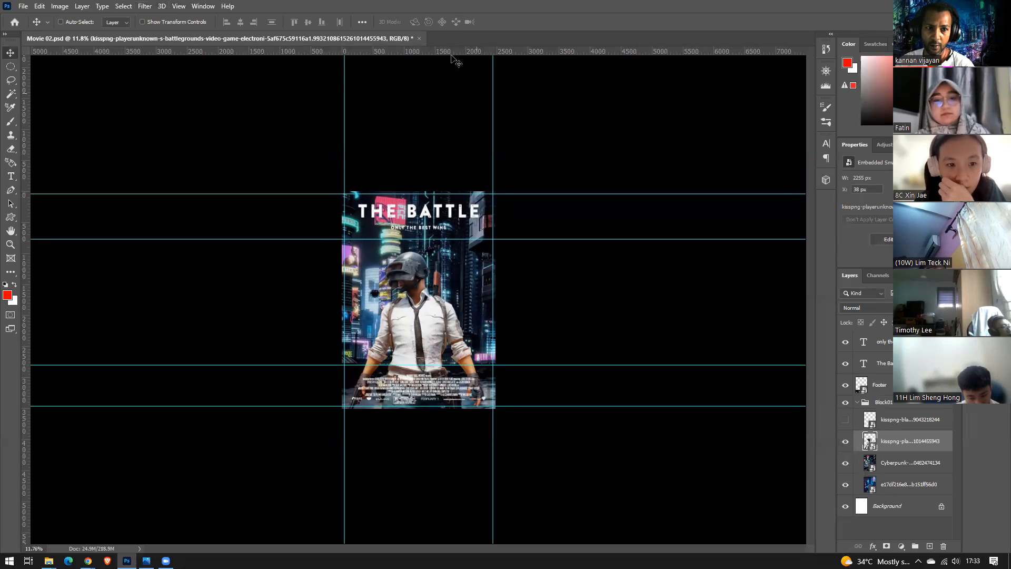
{"action": "key", "text": "ctrl+plus"}
{"action": "key", "text": "ctrl+plus"}
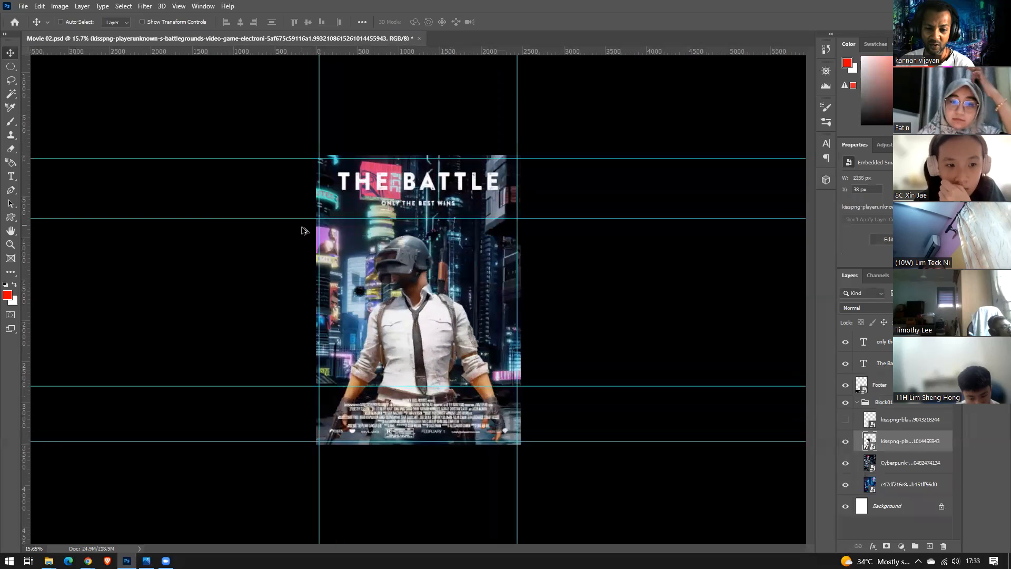
{"action": "left_click", "coordinate": [179, 6]}
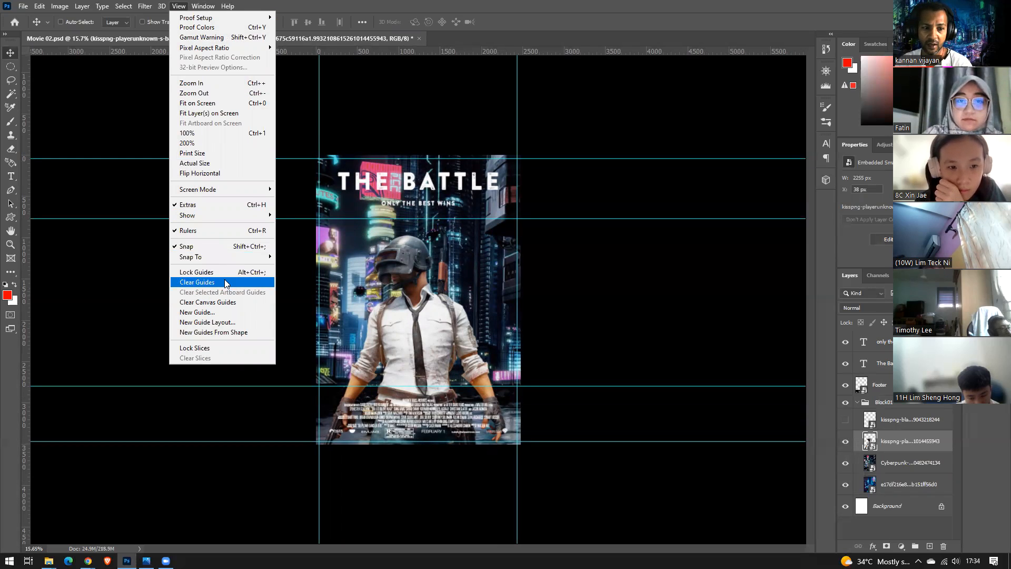
{"action": "mouse_move", "coordinate": [248, 216]}
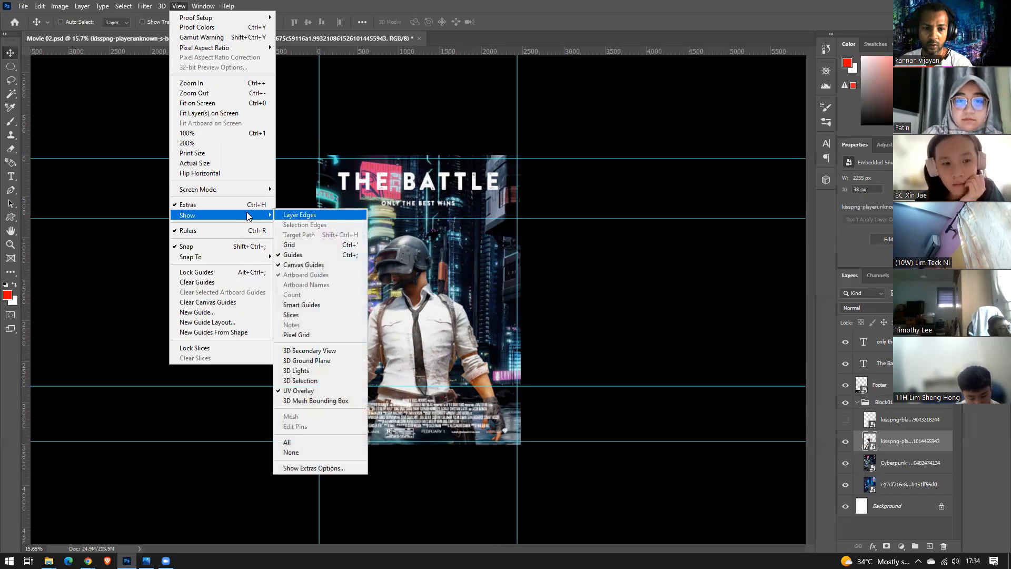
{"action": "left_click", "coordinate": [324, 258]}
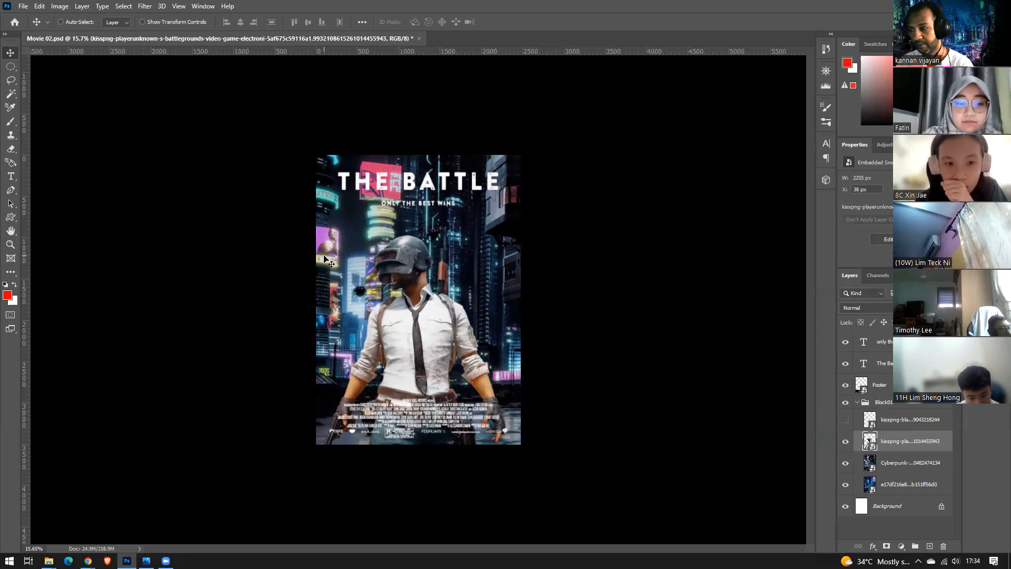
{"action": "left_click", "coordinate": [179, 7]}
{"action": "mouse_move", "coordinate": [243, 217]}
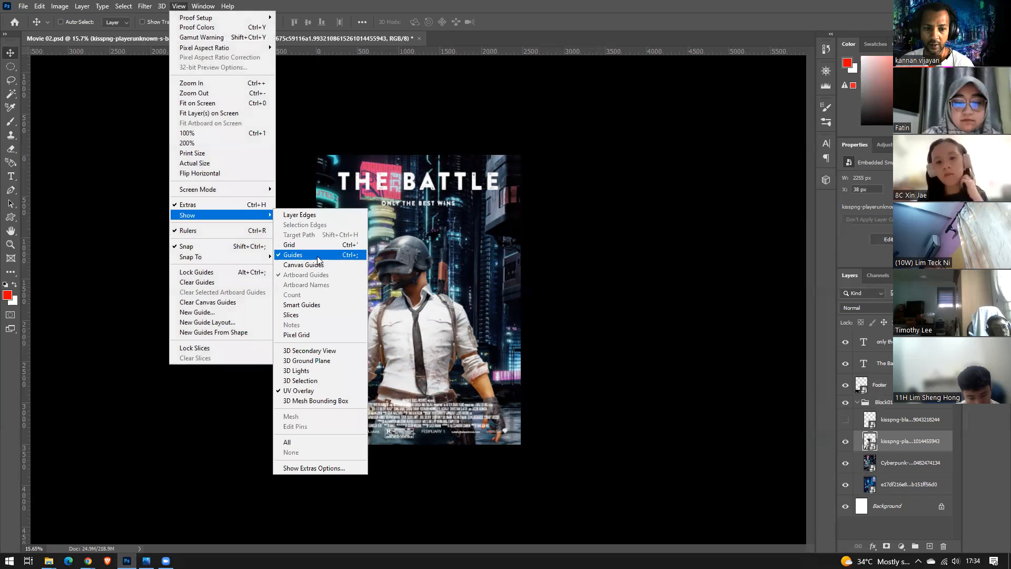
{"action": "left_click", "coordinate": [318, 258]}
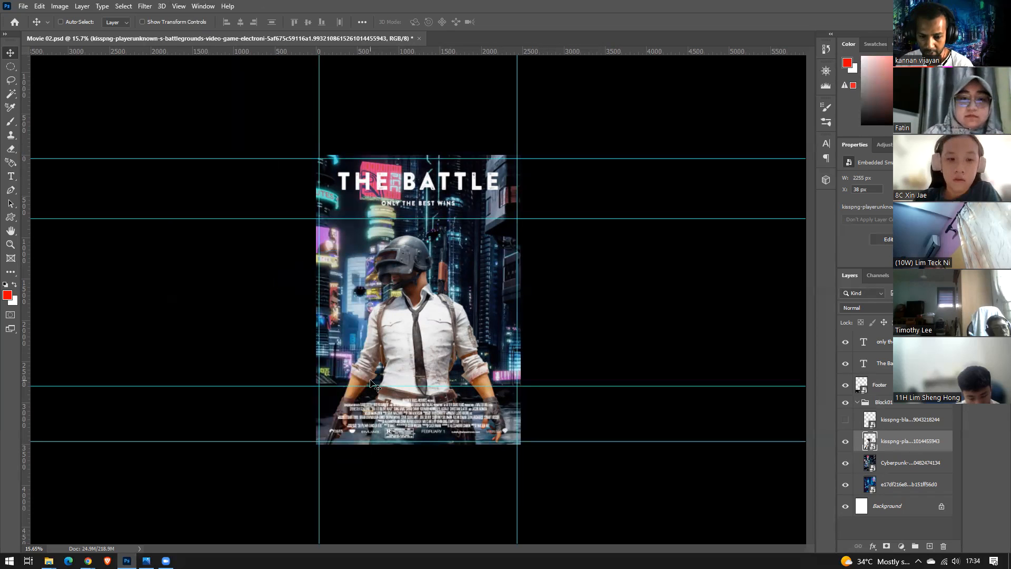
Hide the guides and review the overall poster layout without them
{"action": "left_click", "coordinate": [177, 6]}
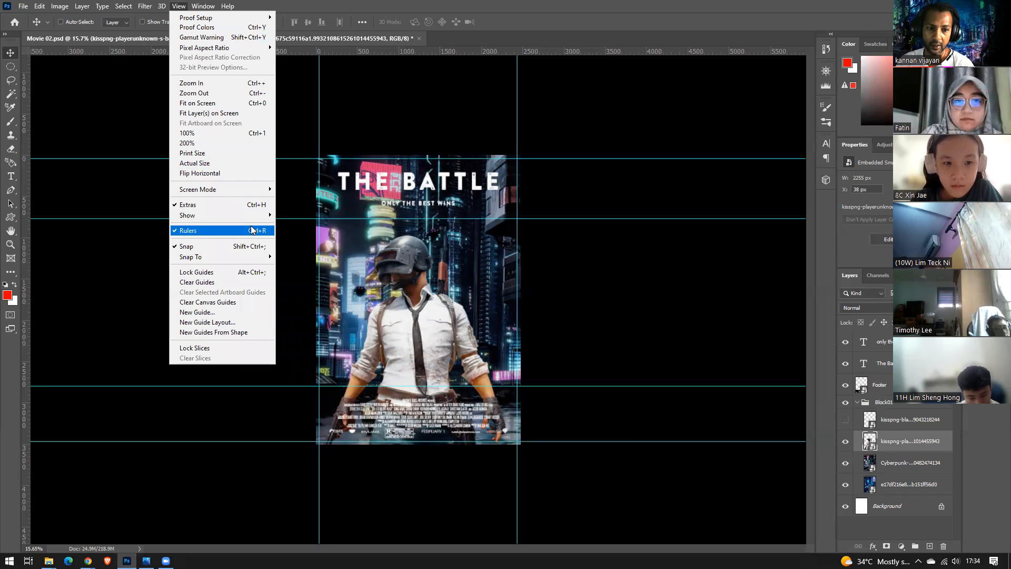
{"action": "mouse_move", "coordinate": [264, 221]}
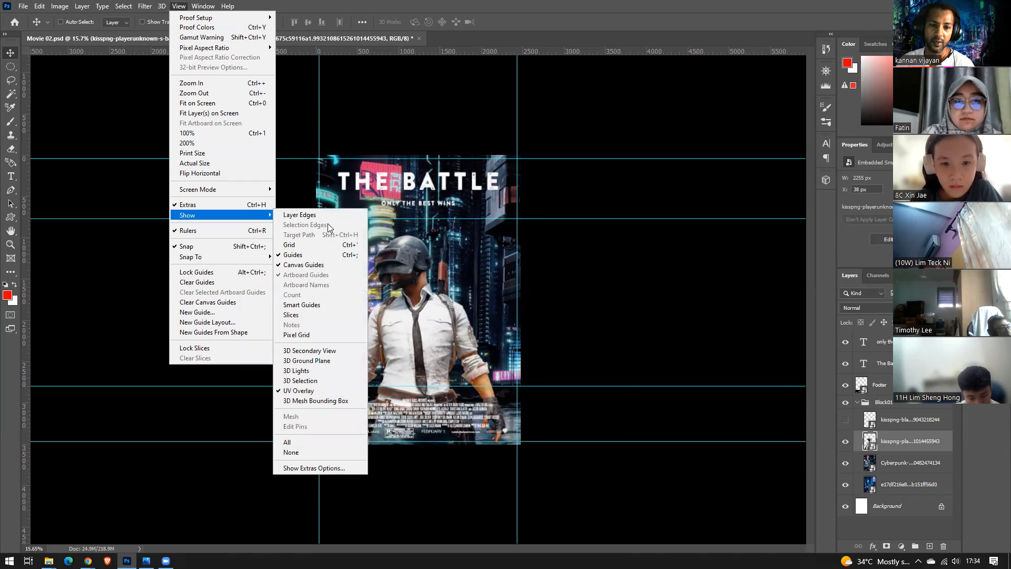
{"action": "left_click", "coordinate": [314, 256]}
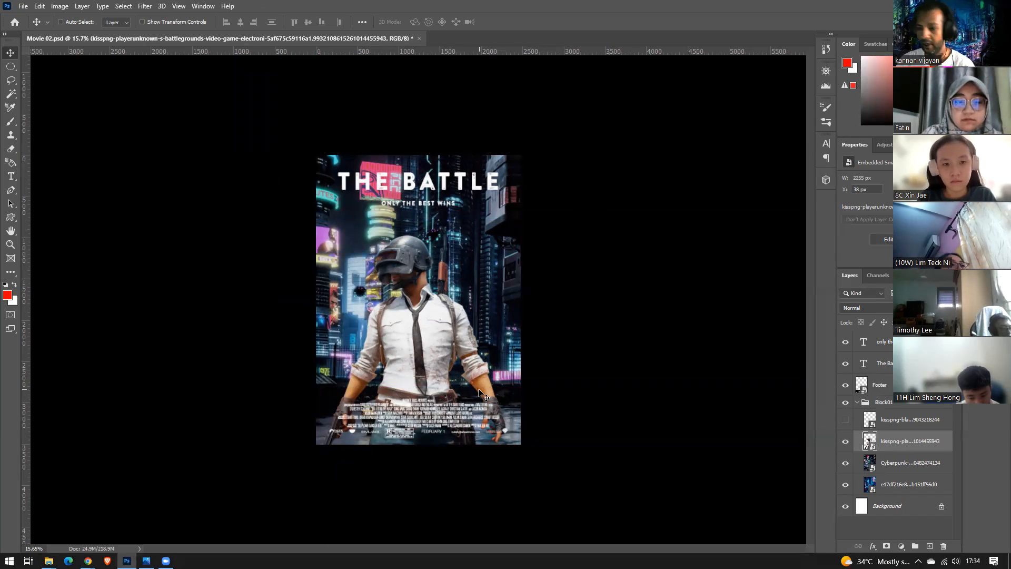
{"action": "scroll", "coordinate": [481, 371], "scroll_direction": "down", "scroll_amount": 3}
{"action": "scroll", "coordinate": [498, 376], "scroll_direction": "up", "scroll_amount": 5}
{"action": "scroll", "coordinate": [509, 373], "scroll_direction": "down", "scroll_amount": 6}
{"action": "scroll", "coordinate": [514, 372], "scroll_direction": "up", "scroll_amount": 4}
{"action": "scroll", "coordinate": [514, 370], "scroll_direction": "down", "scroll_amount": 3}
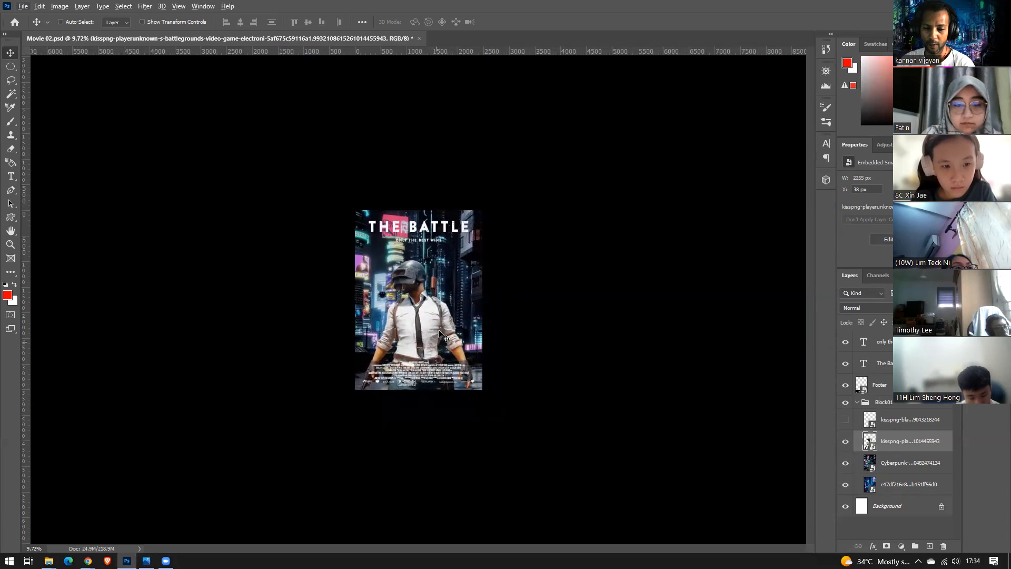
{"action": "scroll", "coordinate": [435, 304], "scroll_direction": "up", "scroll_amount": 2}
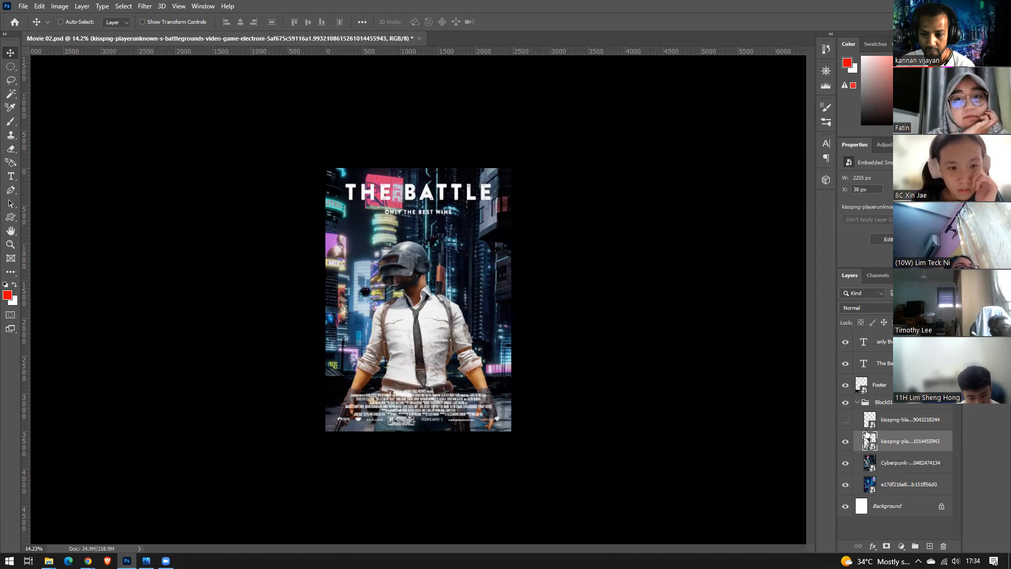
Duplicate the collapsed Block01 group as Block02 and hide the original group
{"action": "left_click", "coordinate": [857, 401]}
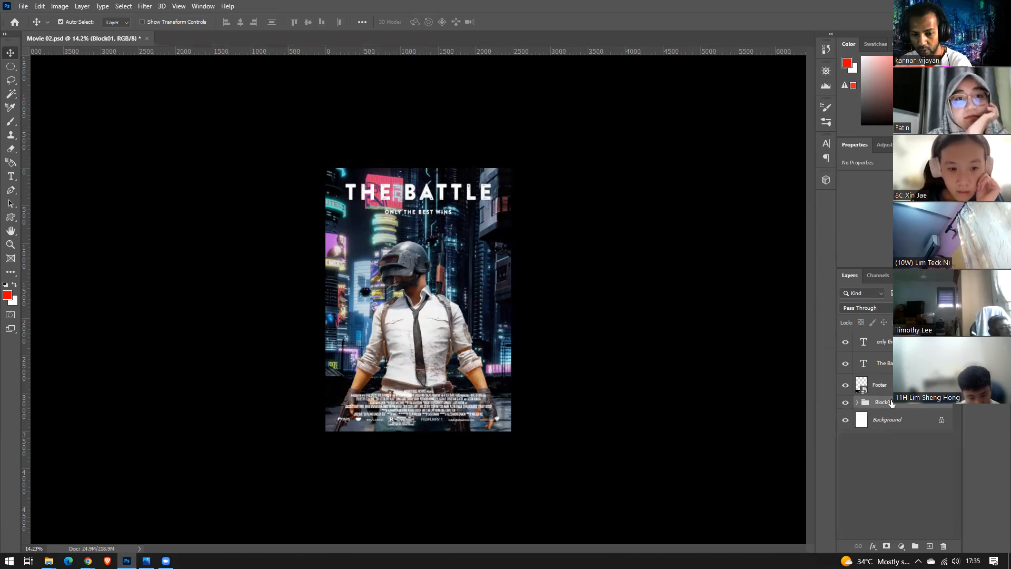
{"action": "key", "text": "ctrl+j"}
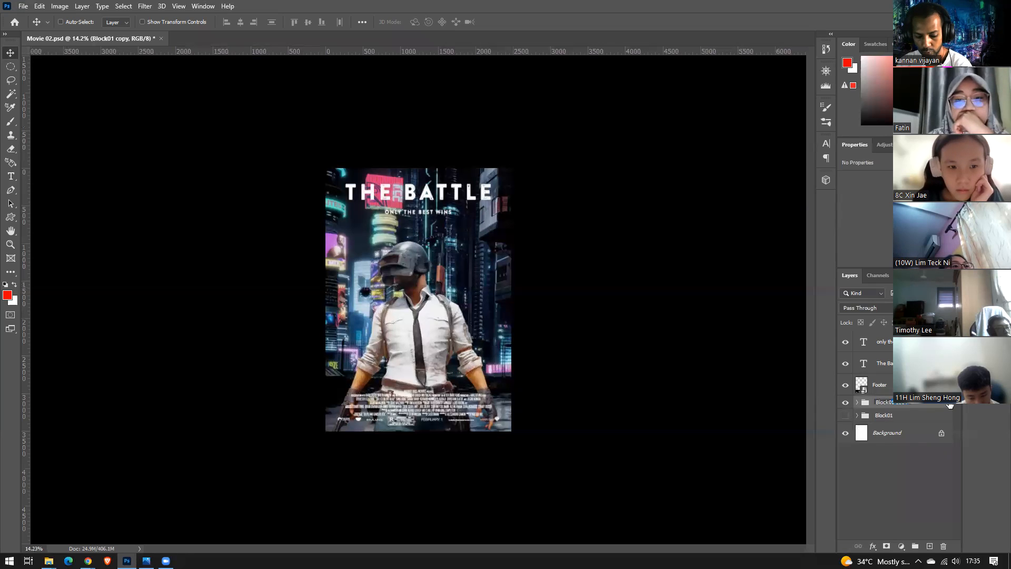
{"action": "left_click", "coordinate": [920, 484]}
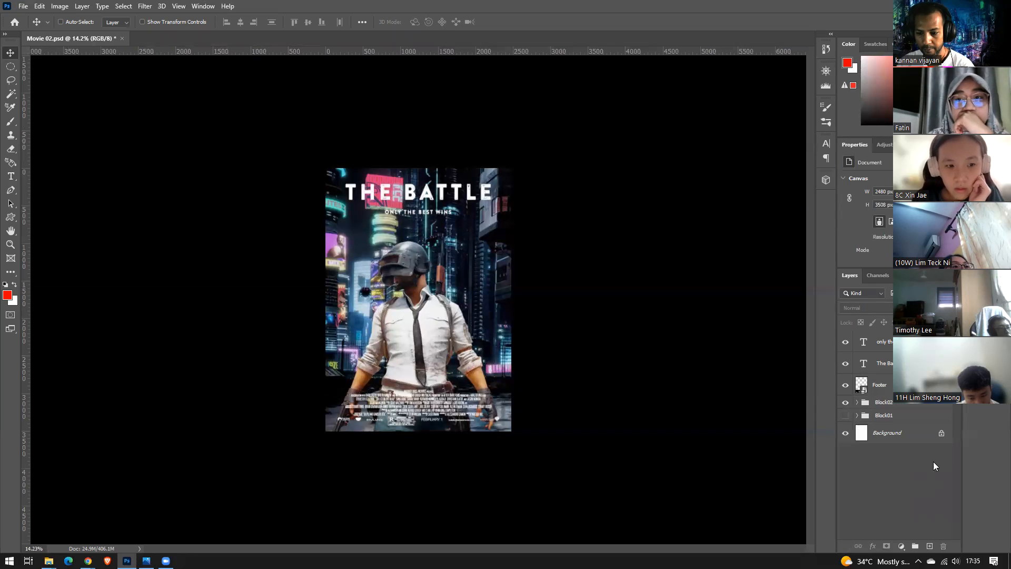
Undo the duplication of the Block01 group and turn the original group's visibility back on
{"action": "left_click", "coordinate": [914, 406]}
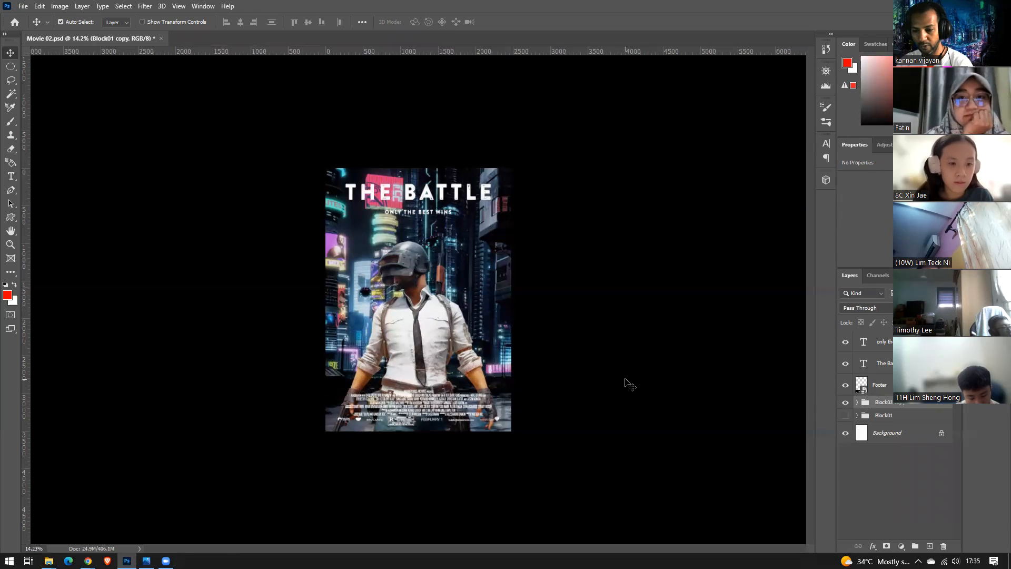
{"action": "key", "text": "Delete"}
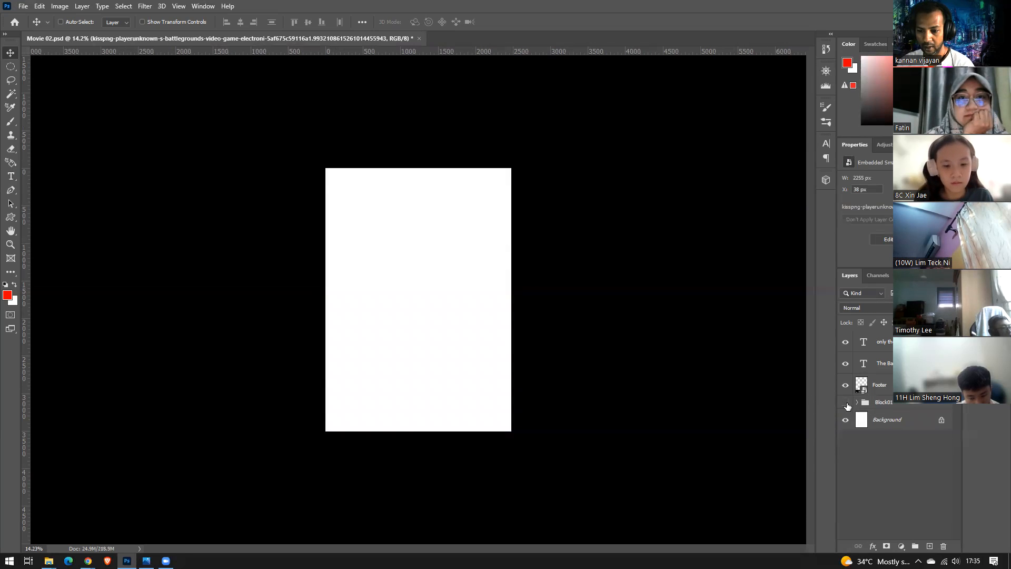
{"action": "left_click", "coordinate": [845, 402]}
{"action": "left_click", "coordinate": [902, 472]}
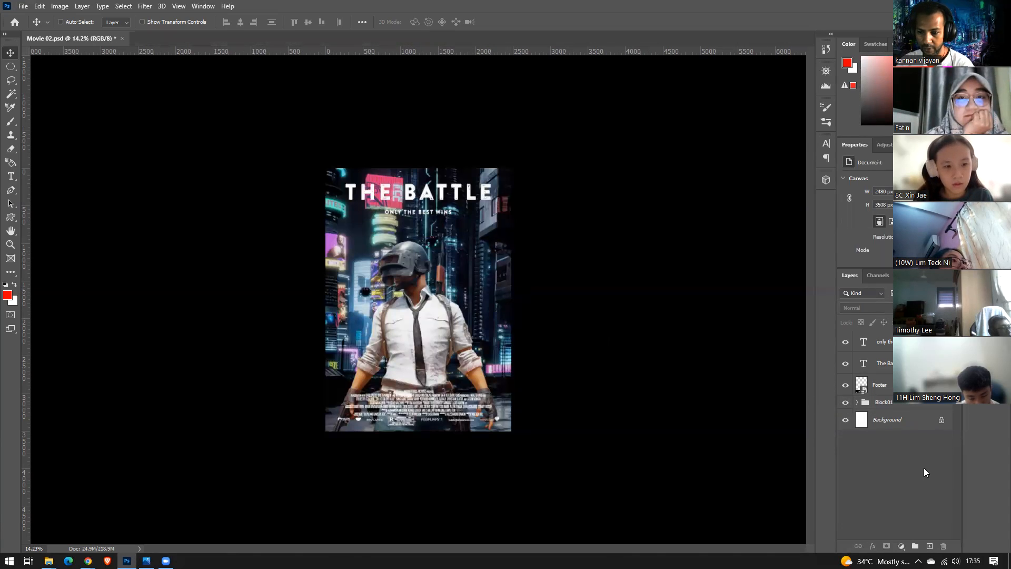
{"action": "left_click", "coordinate": [40, 6]}
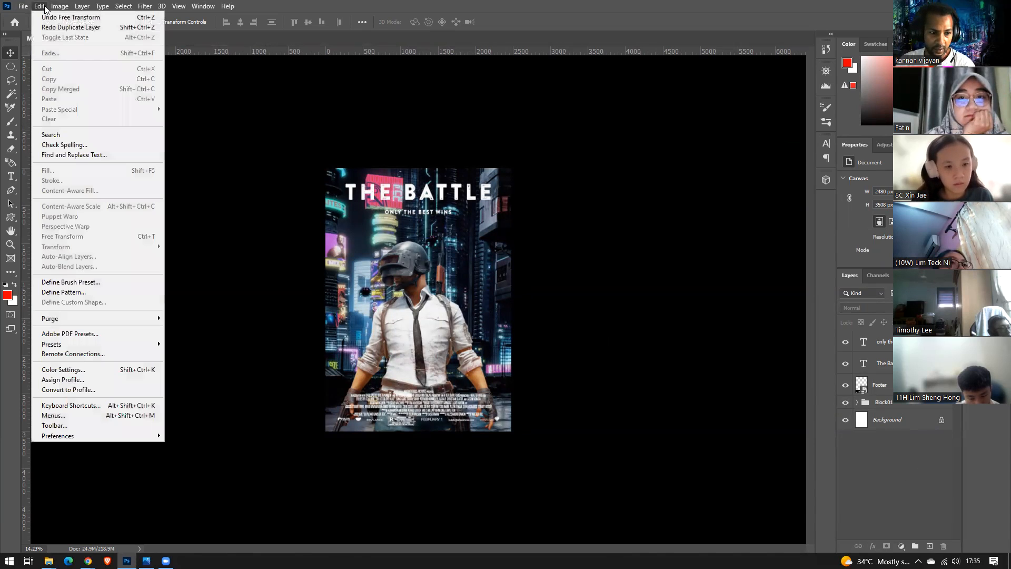
{"action": "mouse_move", "coordinate": [22, 6]}
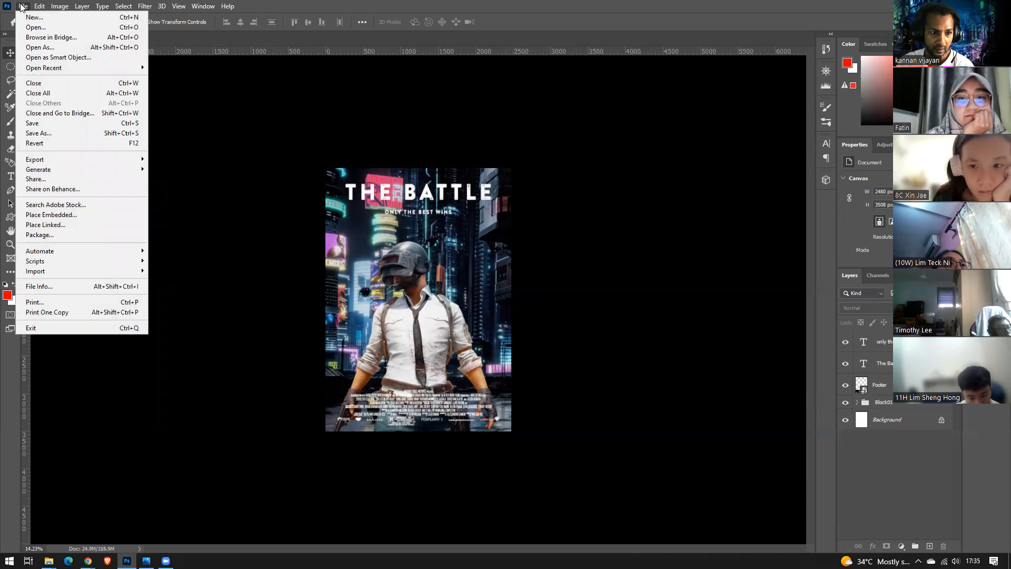
{"action": "left_click", "coordinate": [899, 469]}
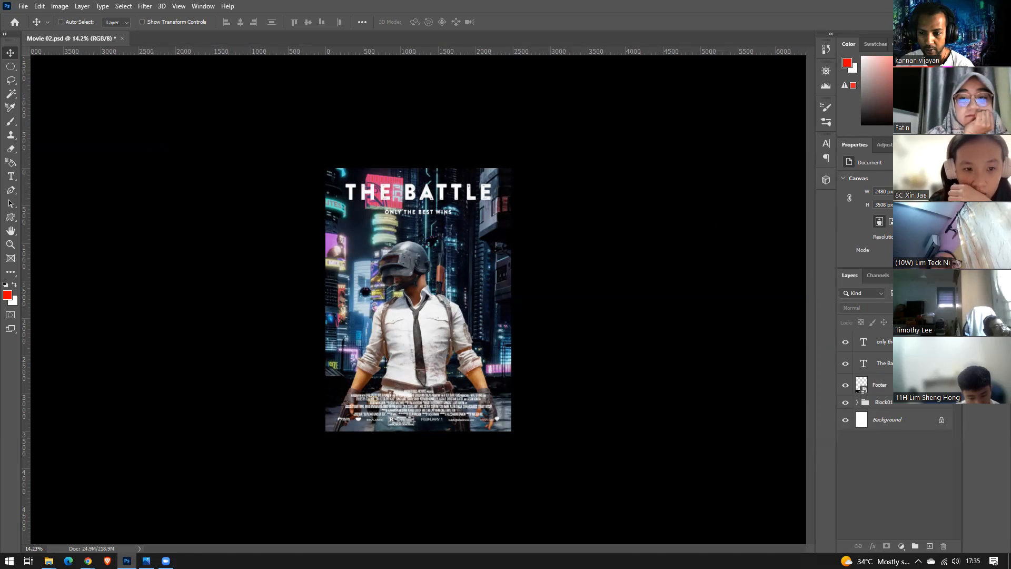
Create a 2480 by 3508 px artboard from the poster and place a duplicate of it alongside, level with the original
{"action": "left_click", "coordinate": [949, 275]}
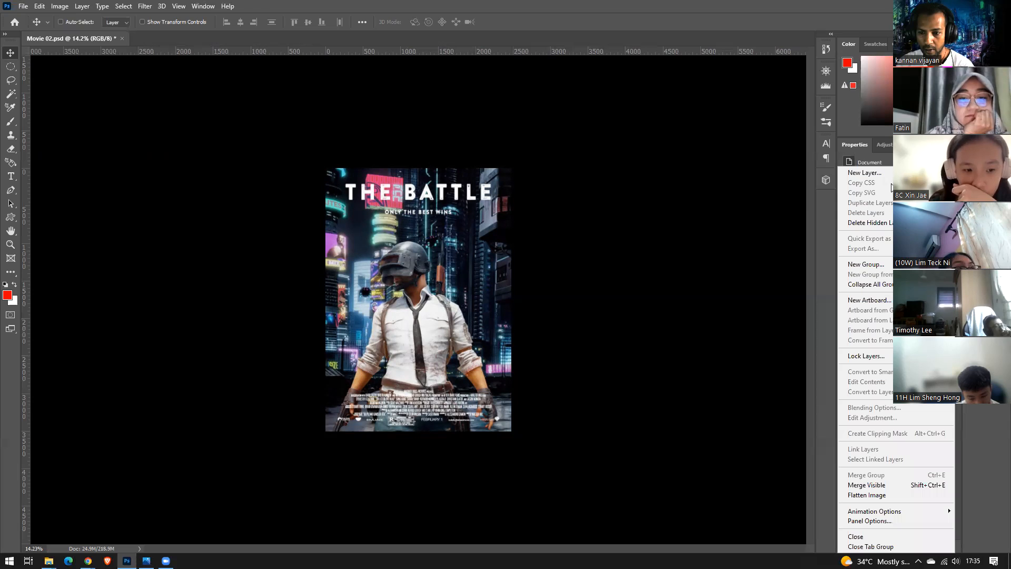
{"action": "left_click", "coordinate": [869, 300]}
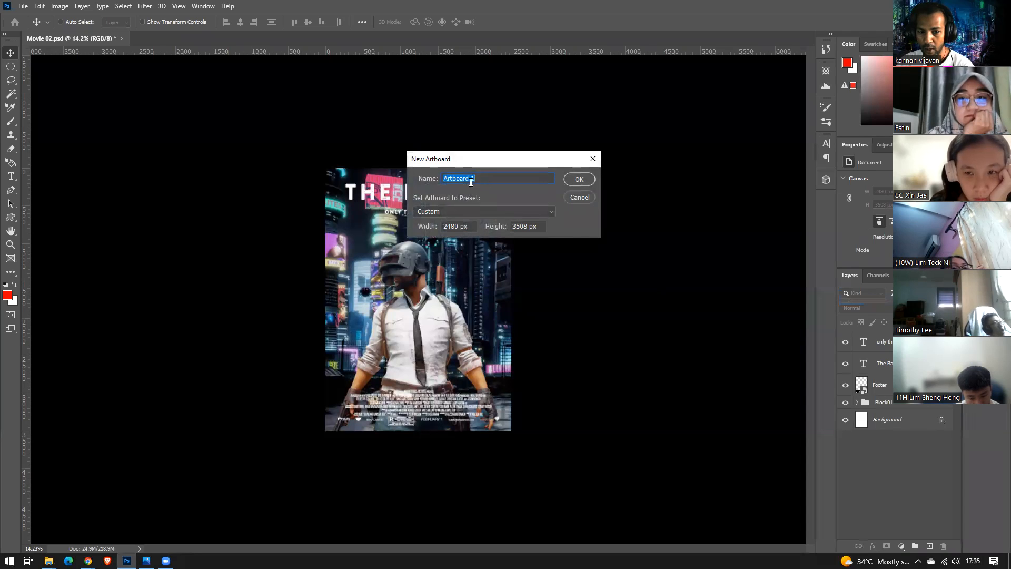
{"action": "left_click", "coordinate": [579, 179]}
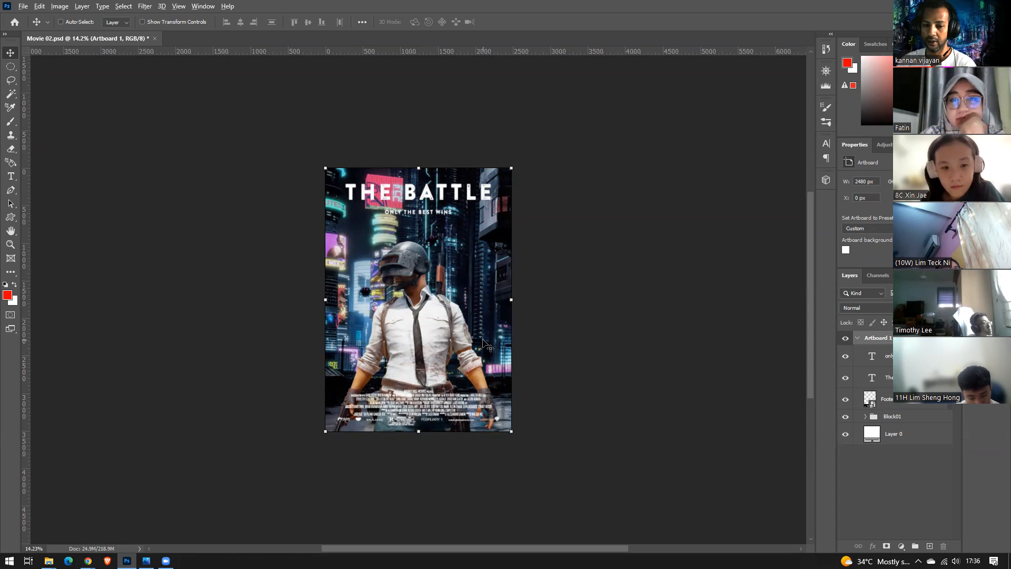
{"action": "left_click_drag", "start_coordinate": [483, 340], "coordinate": [692, 419]}
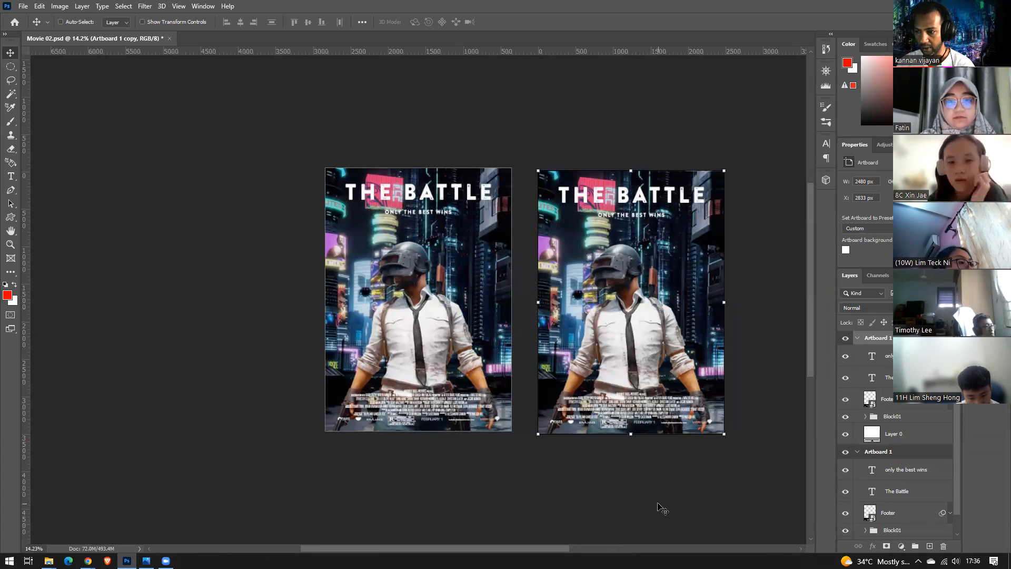
{"action": "left_click_drag", "start_coordinate": [653, 365], "coordinate": [652, 360]}
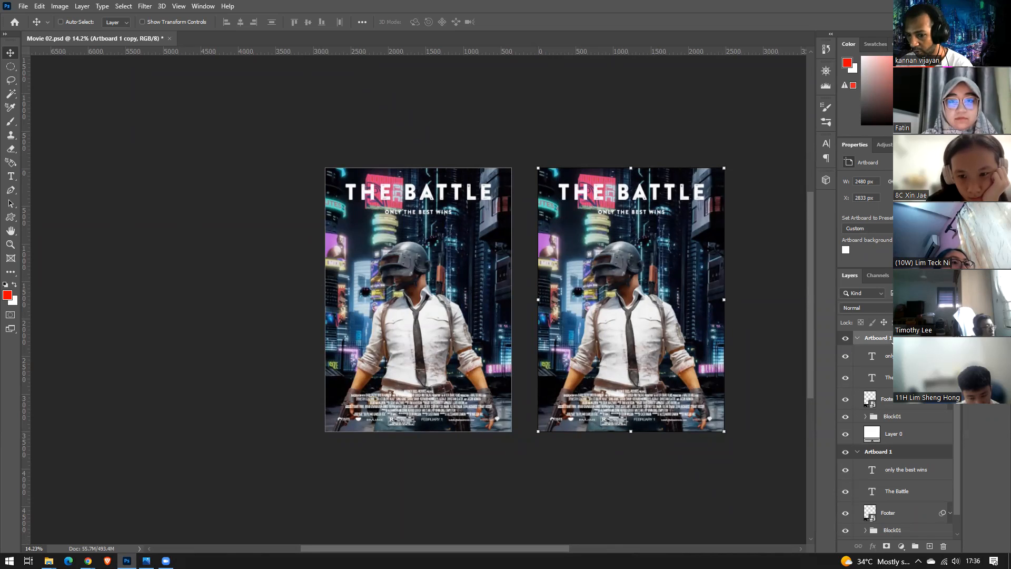
Undo the artboard duplicate's move, its duplication and the creation of the artboard
{"action": "key", "text": "ctrl+z"}
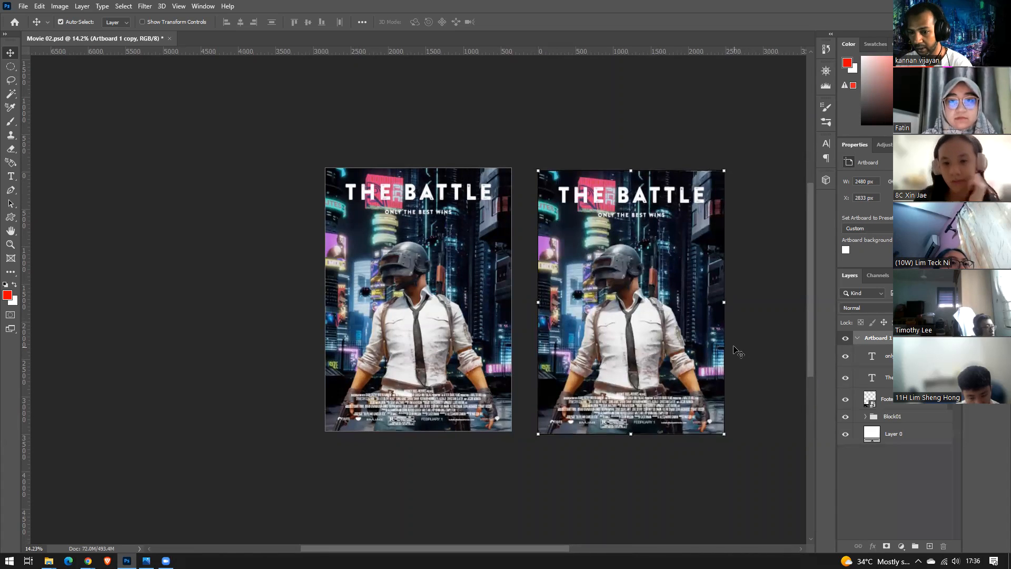
{"action": "key", "text": "ctrl+z"}
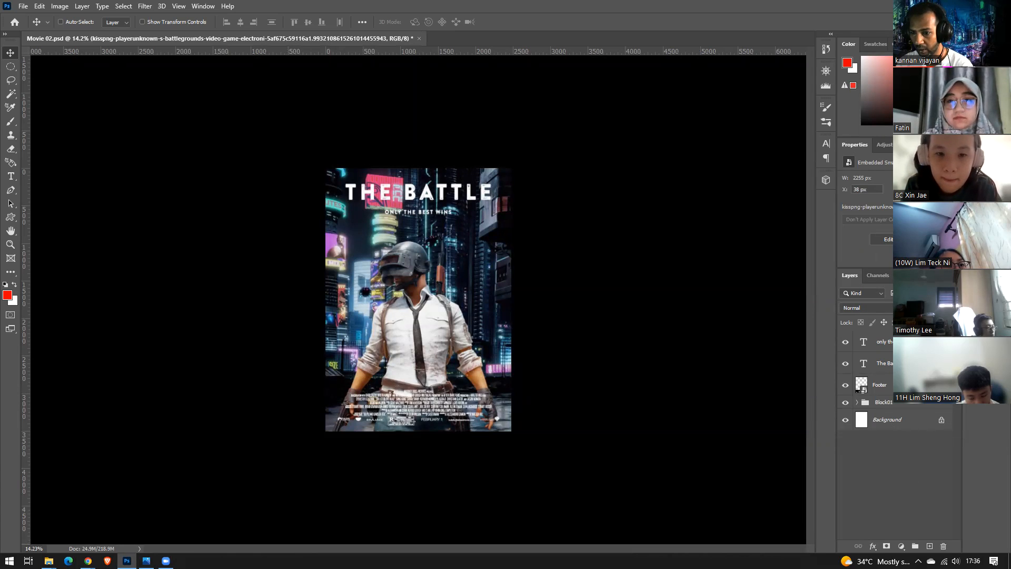
{"action": "left_click", "coordinate": [955, 275]}
{"action": "key", "text": "Escape"}
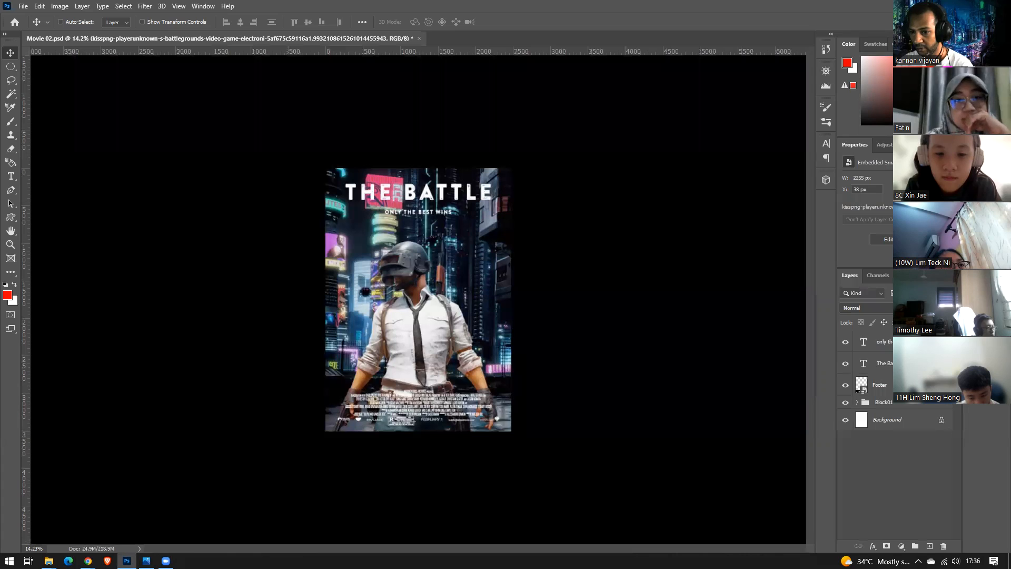
Create a new artboard named 01 from the poster at 2480 by 3508 px
{"action": "left_click", "coordinate": [954, 275]}
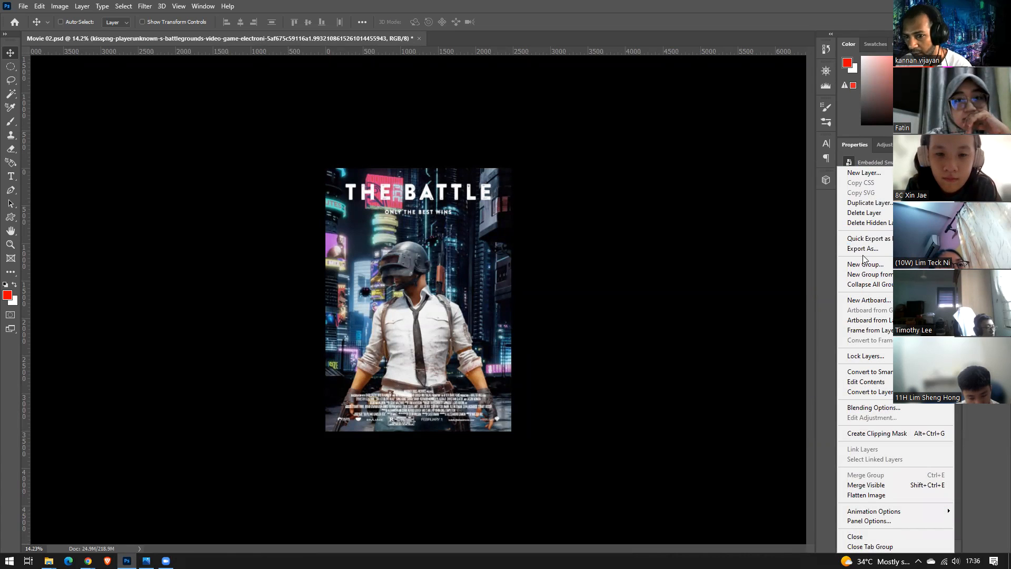
{"action": "left_click", "coordinate": [863, 298]}
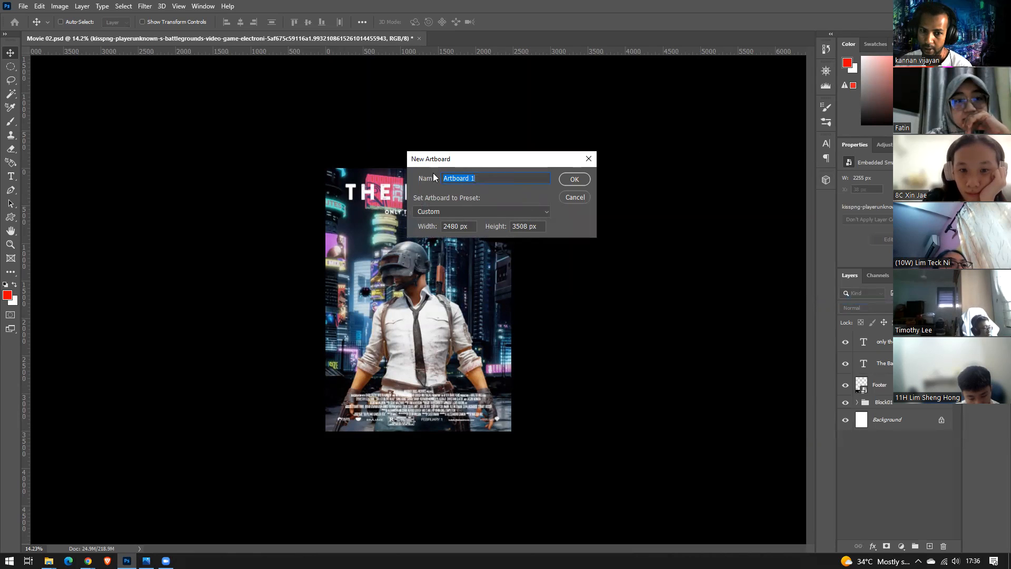
{"action": "left_click_drag", "start_coordinate": [471, 168], "coordinate": [591, 207]}
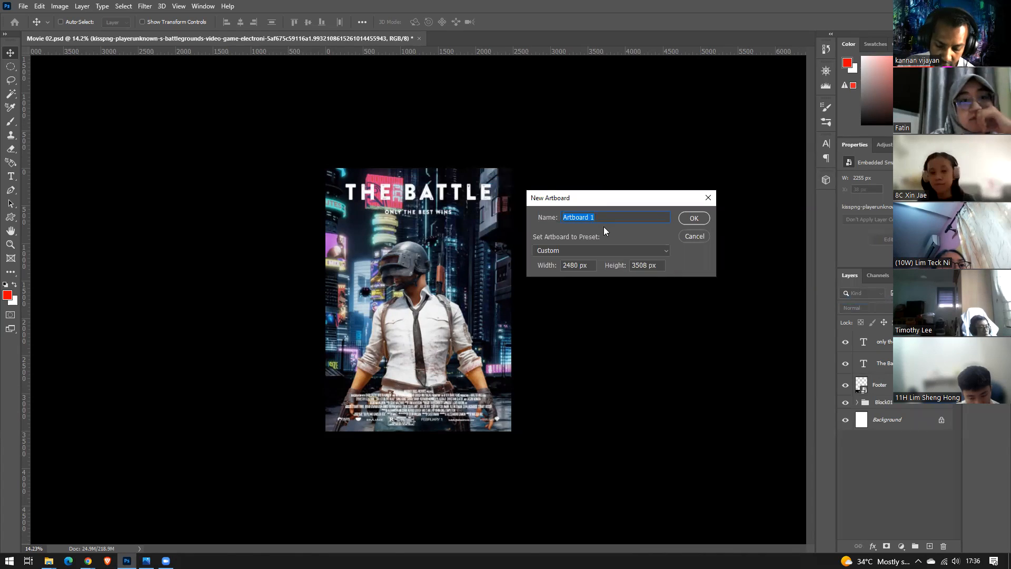
{"action": "type", "text": "01"}
{"action": "key", "text": "Return"}
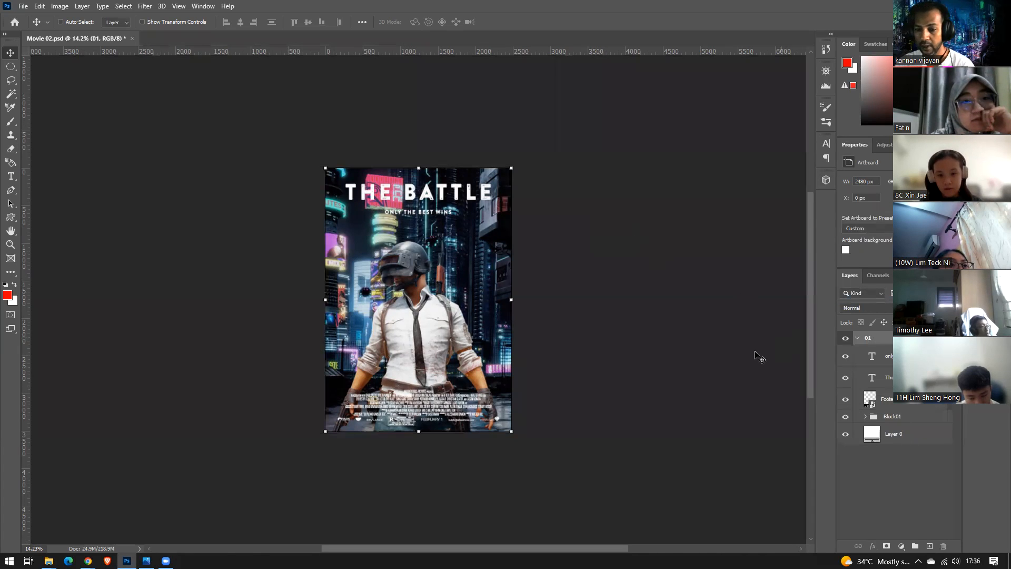
Duplicate artboard 01 and place the copy level to its right, at an X position of about 3021 px
{"action": "left_click_drag", "start_coordinate": [474, 340], "coordinate": [642, 321]}
{"action": "left_click", "coordinate": [879, 342]}
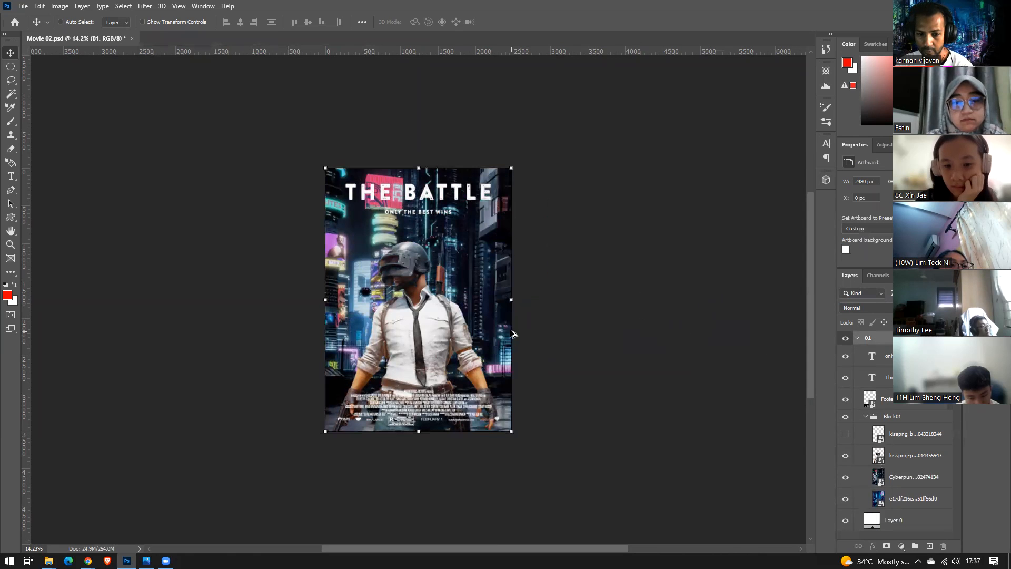
{"action": "left_click_drag", "start_coordinate": [507, 334], "coordinate": [736, 330]}
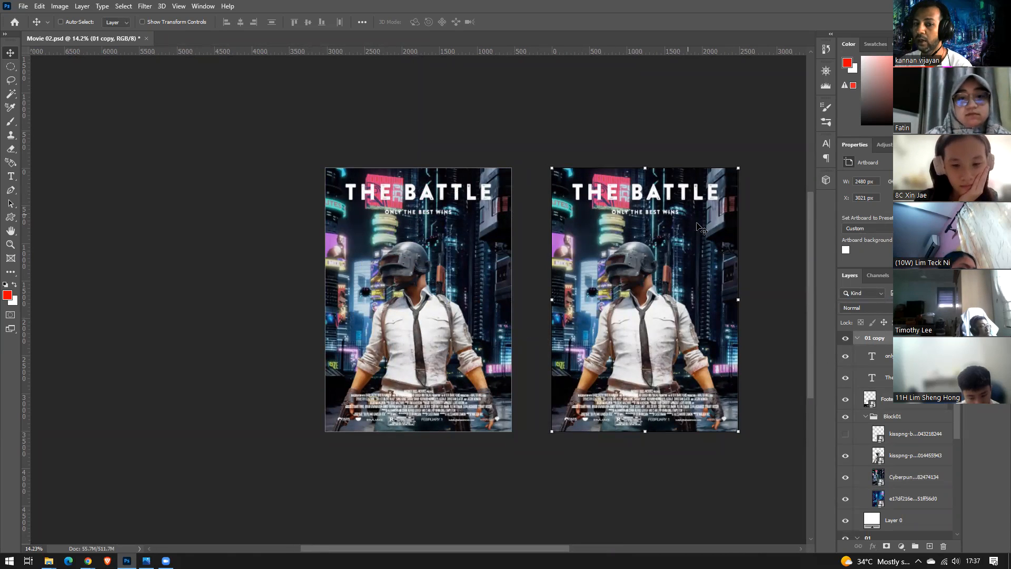
Compare the original poster artboard and its duplicate side by side, close up and as a whole
{"action": "left_click_drag", "start_coordinate": [697, 321], "coordinate": [602, 308]}
{"action": "scroll", "coordinate": [505, 377], "scroll_direction": "up", "scroll_amount": 2}
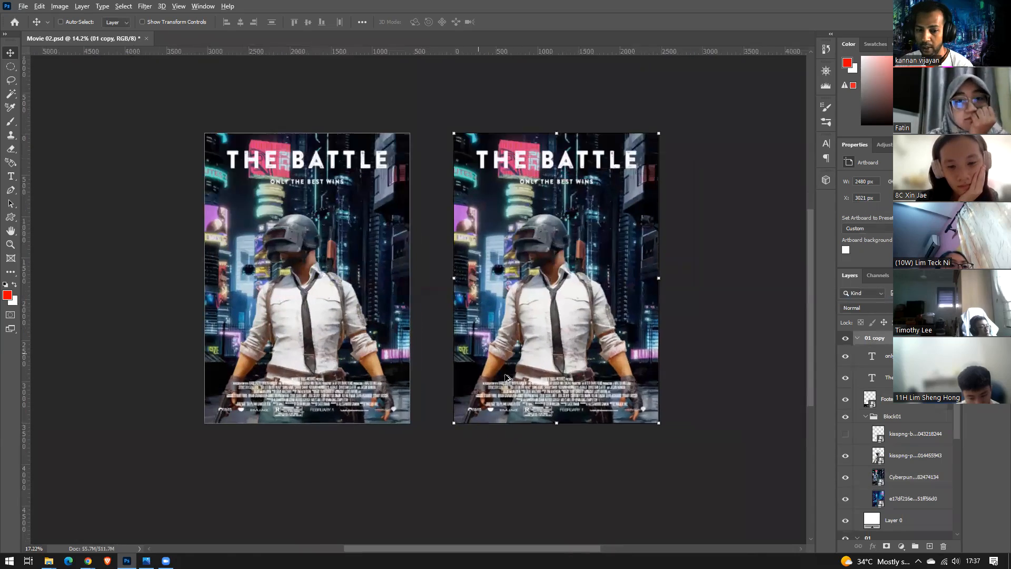
{"action": "scroll", "coordinate": [505, 377], "scroll_direction": "up", "scroll_amount": 2}
{"action": "left_click_drag", "start_coordinate": [492, 242], "coordinate": [520, 307]}
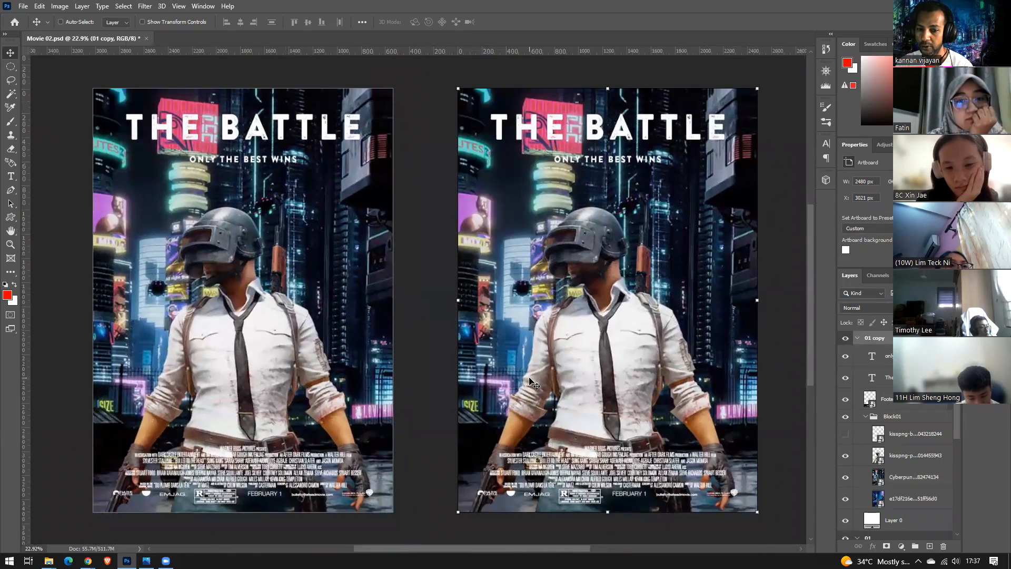
{"action": "scroll", "coordinate": [531, 385], "scroll_direction": "down", "scroll_amount": 1}
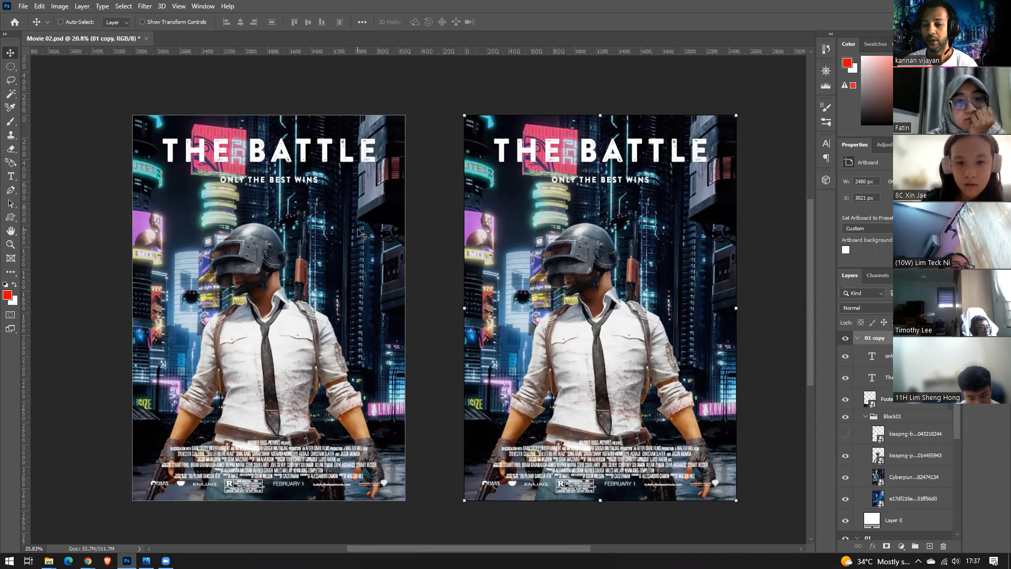
{"action": "scroll", "coordinate": [369, 290], "scroll_direction": "down", "scroll_amount": 2}
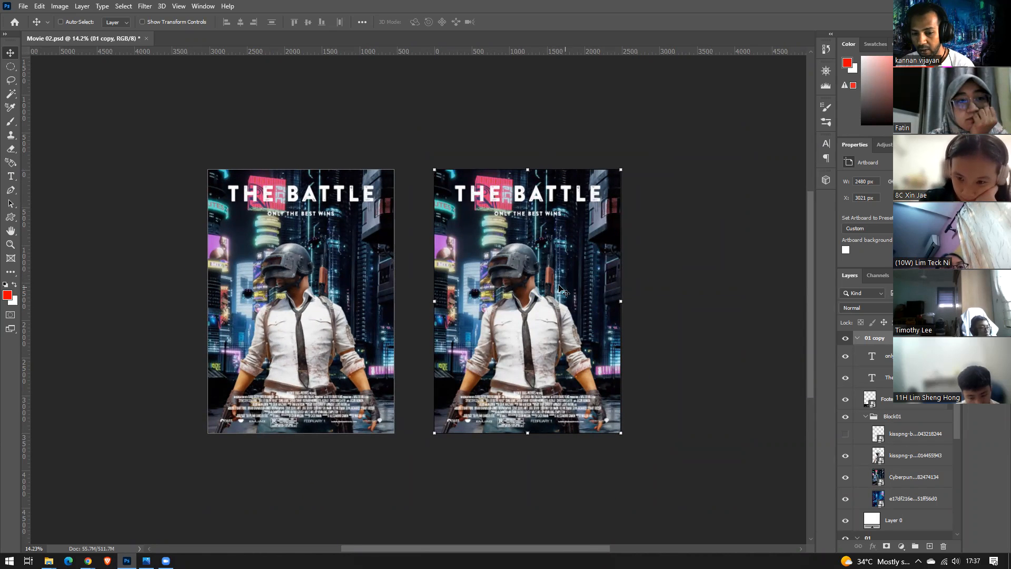
{"action": "scroll", "coordinate": [524, 270], "scroll_direction": "up", "scroll_amount": 3}
{"action": "scroll", "coordinate": [516, 270], "scroll_direction": "down", "scroll_amount": 4}
{"action": "scroll", "coordinate": [515, 270], "scroll_direction": "up", "scroll_amount": 1}
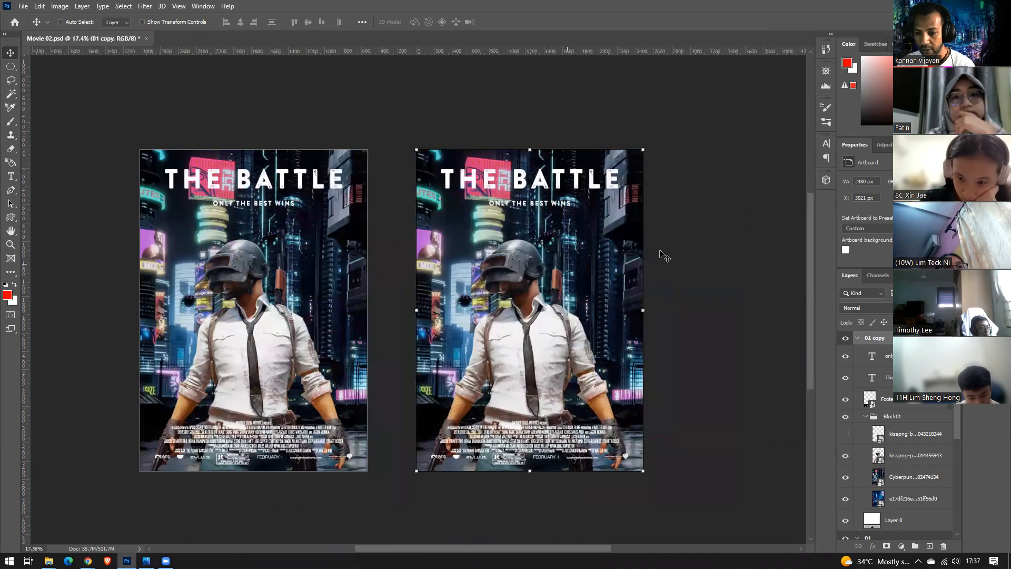
Rename the duplicated artboard as 02 and collapse the layers of artboard 01
{"action": "double_click", "coordinate": [879, 339]}
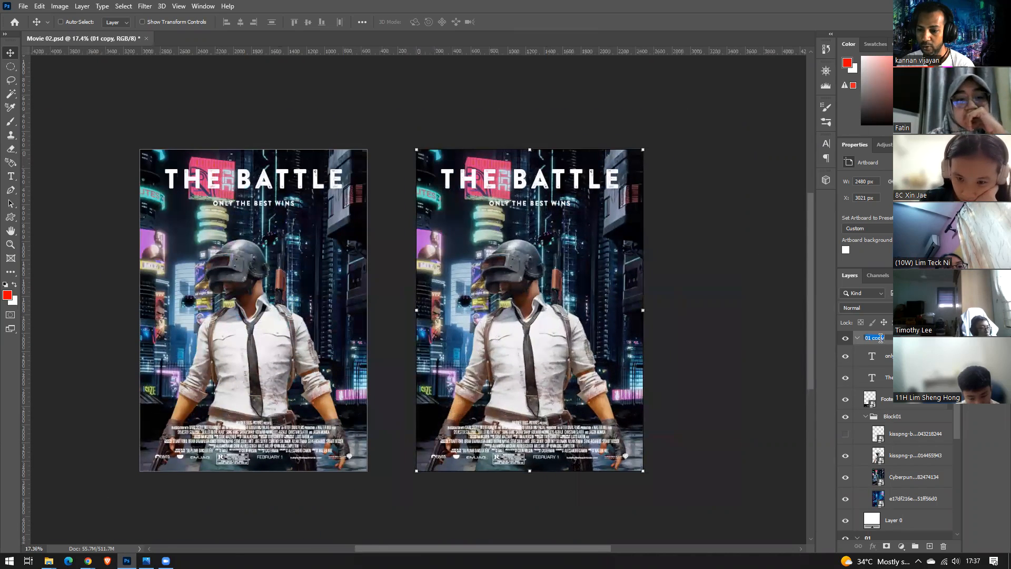
{"action": "key", "text": "Return"}
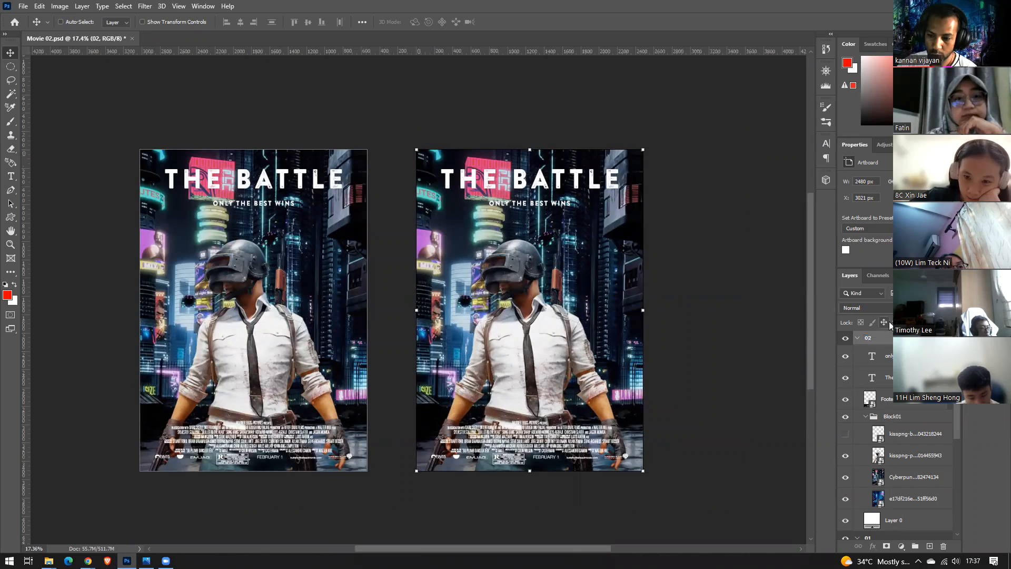
{"action": "scroll", "coordinate": [863, 476], "scroll_direction": "down", "scroll_amount": 3}
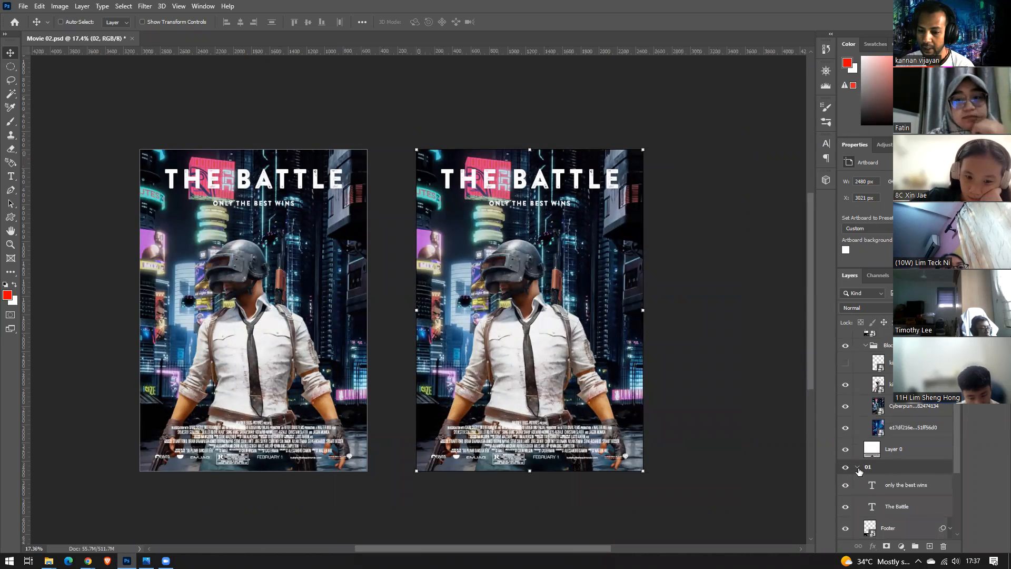
{"action": "left_click", "coordinate": [858, 467]}
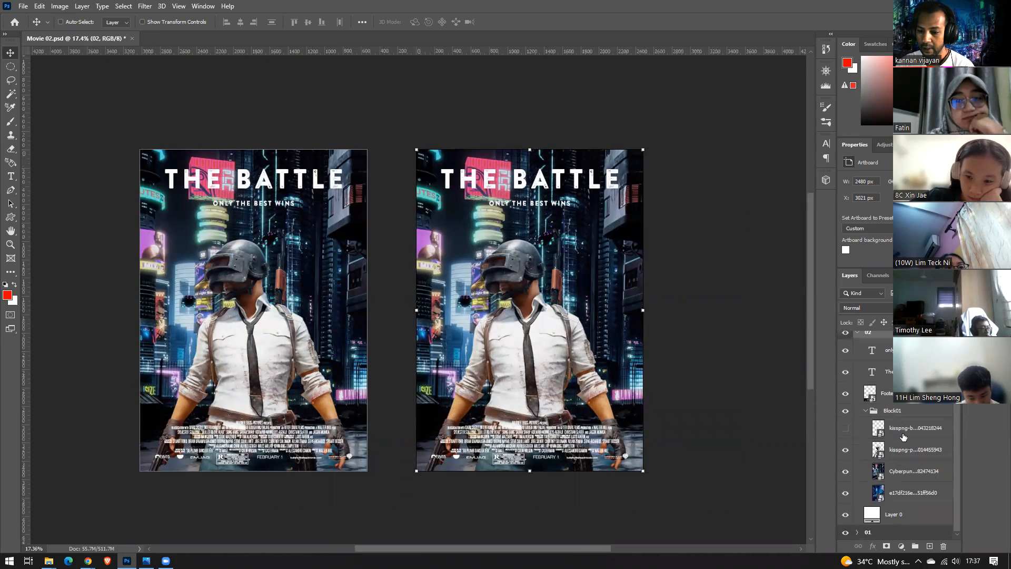
Label artboard 01 with the color orange and artboard 02 with green
{"action": "right_click", "coordinate": [846, 537]}
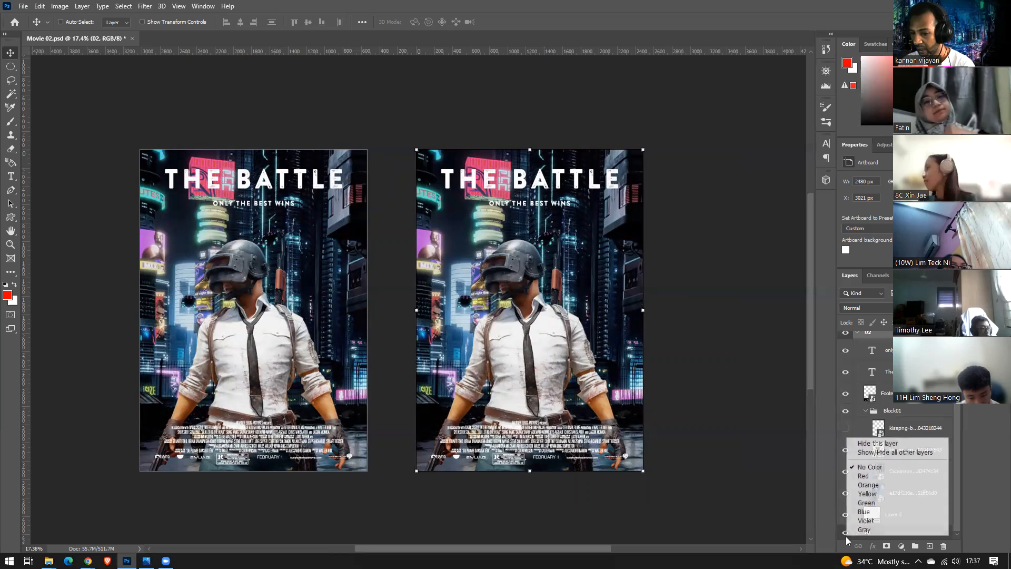
{"action": "left_click", "coordinate": [884, 485]}
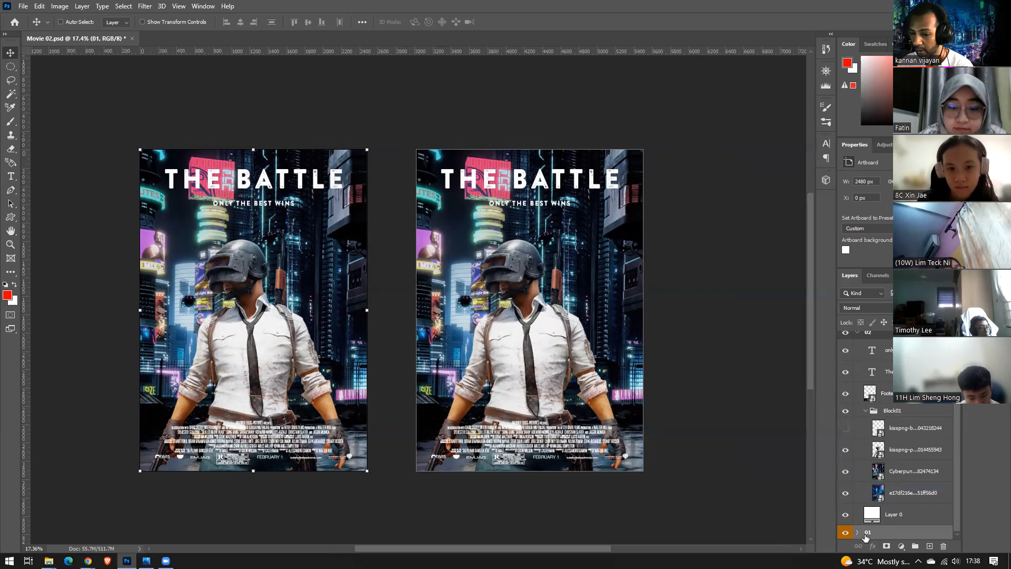
{"action": "scroll", "coordinate": [847, 381], "scroll_direction": "up", "scroll_amount": 1}
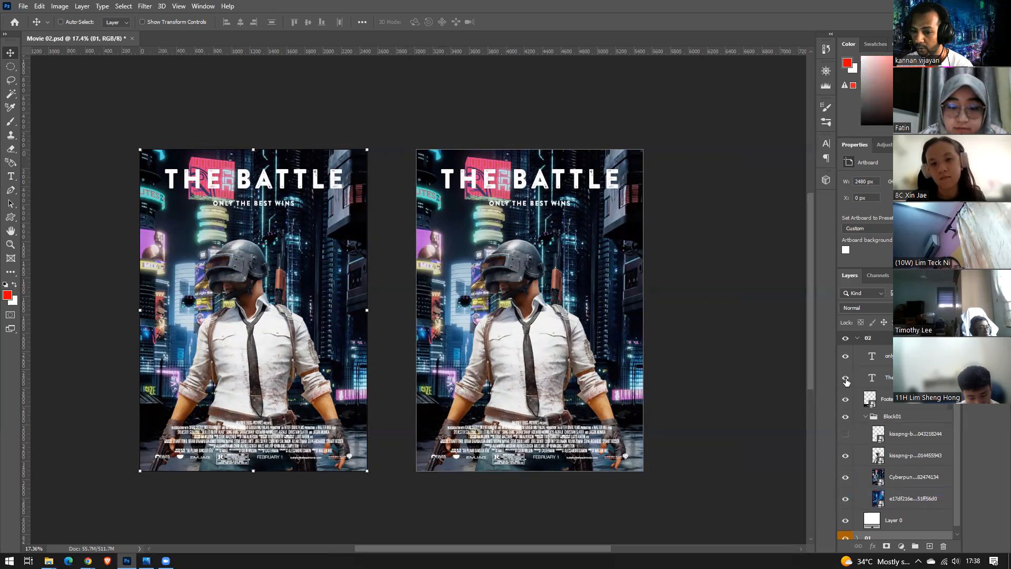
{"action": "right_click", "coordinate": [847, 345]}
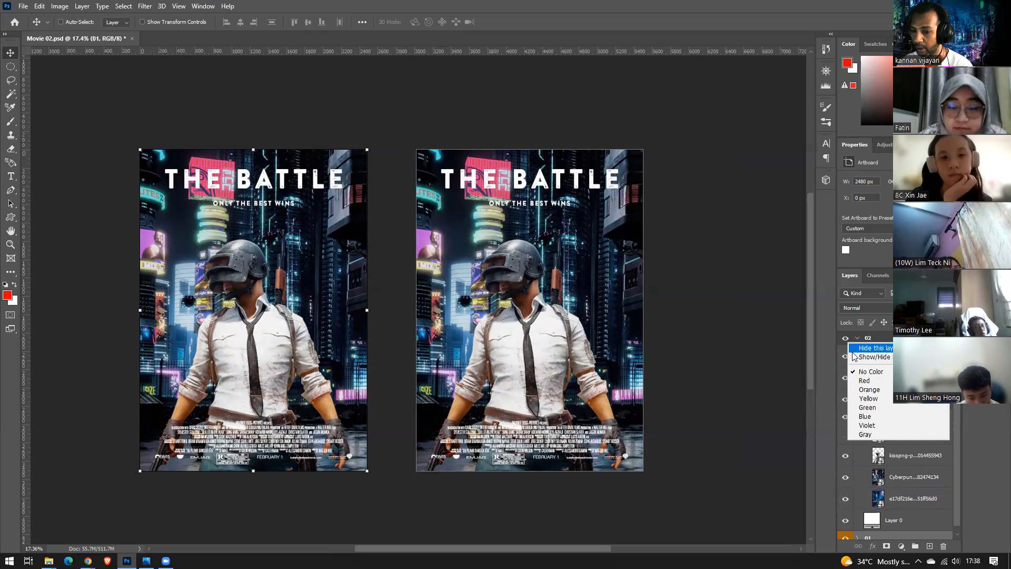
{"action": "left_click", "coordinate": [868, 408]}
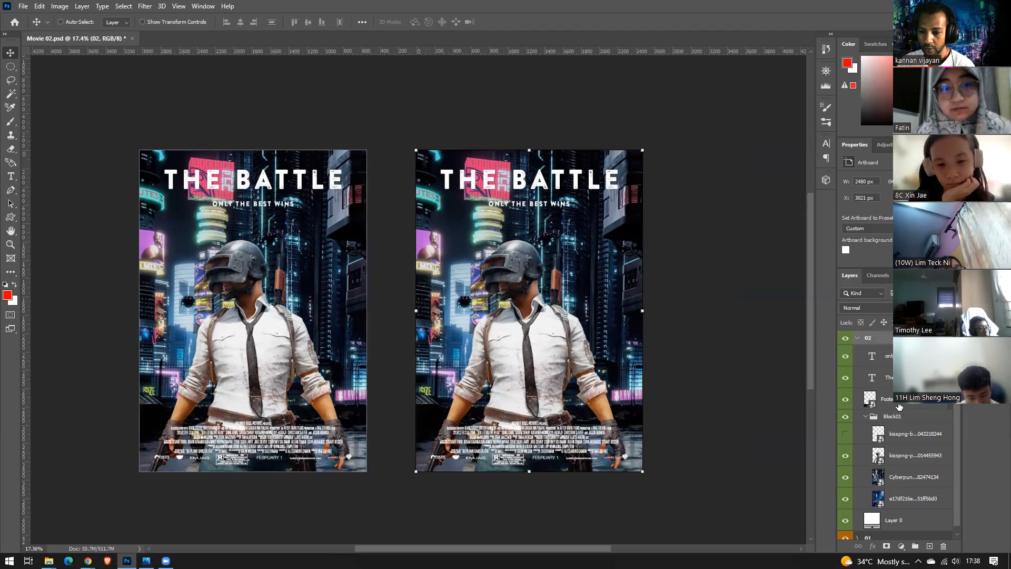
Move the title THE BATTLE on artboard 02 down across the character's chest, leaving the tagline in place
{"action": "left_click", "coordinate": [888, 356]}
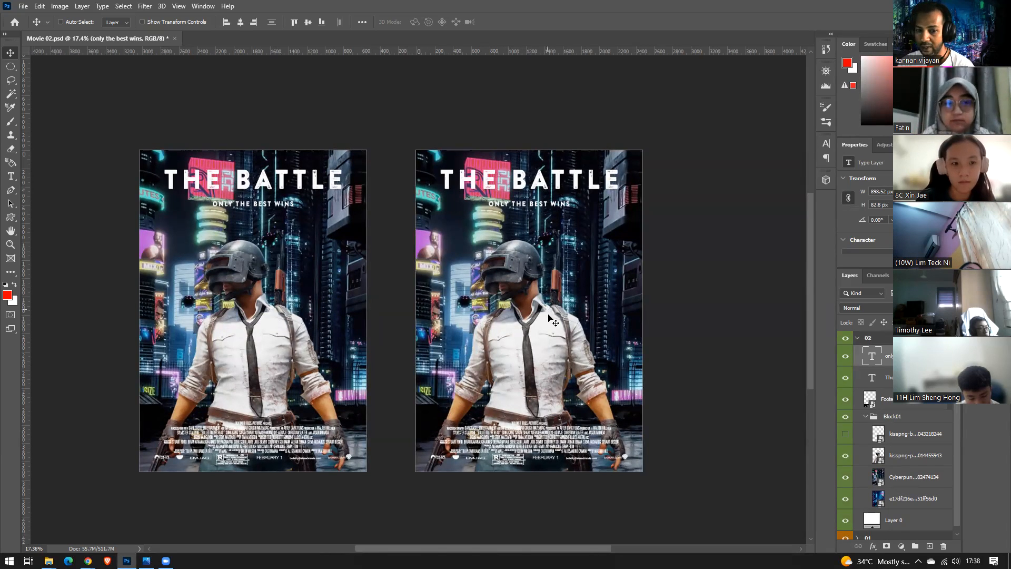
{"action": "scroll", "coordinate": [896, 480], "scroll_direction": "down", "scroll_amount": 1}
{"action": "left_click_drag", "start_coordinate": [519, 187], "coordinate": [625, 207]}
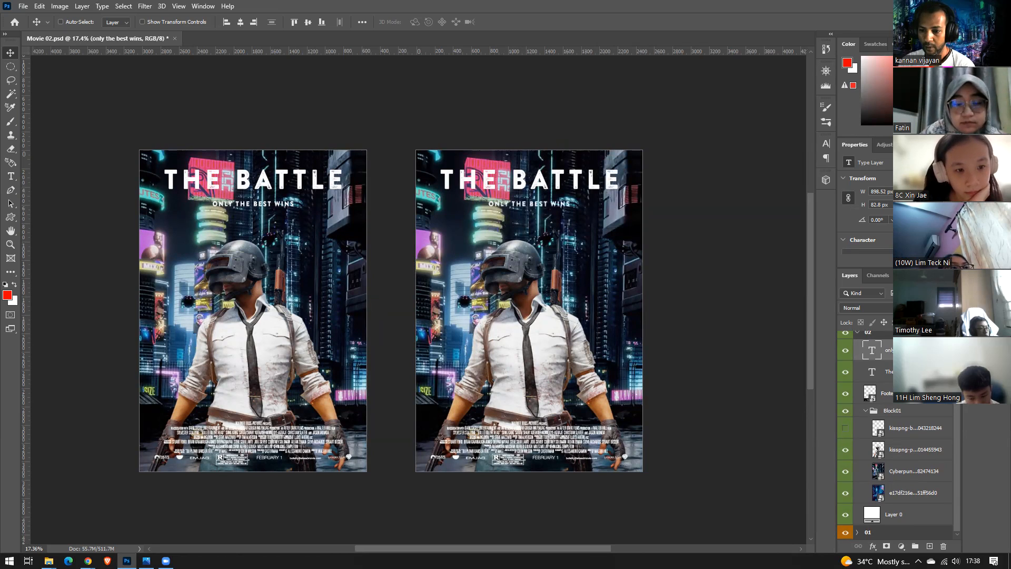
{"action": "left_click", "coordinate": [560, 186], "text": "ctrl"}
{"action": "left_click_drag", "start_coordinate": [559, 185], "coordinate": [570, 326]}
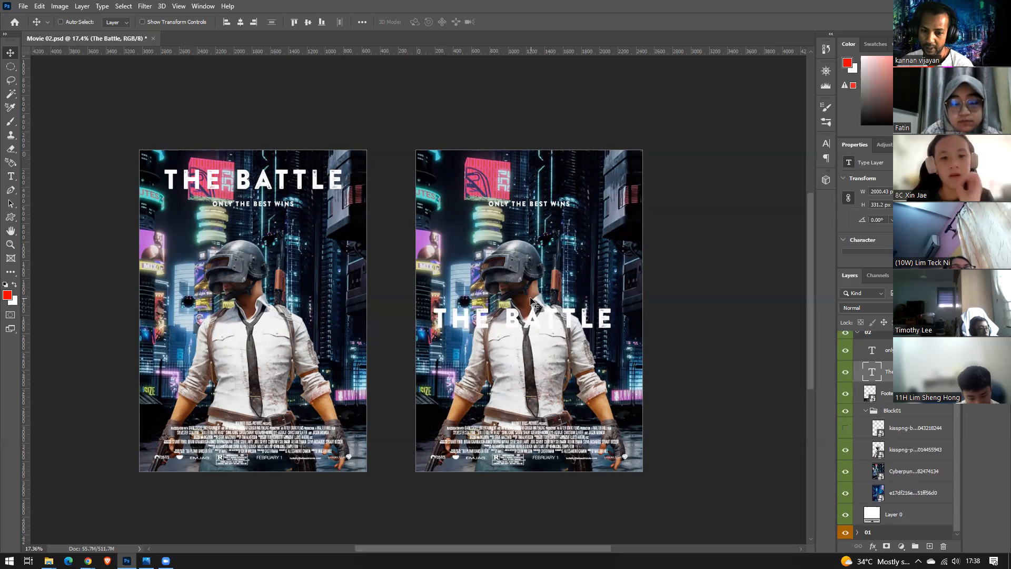
Move the helmeted character on artboard 02 up and slightly right, to an X position of about 113 px
{"action": "left_click", "coordinate": [921, 452]}
{"action": "left_click_drag", "start_coordinate": [531, 370], "coordinate": [557, 357]}
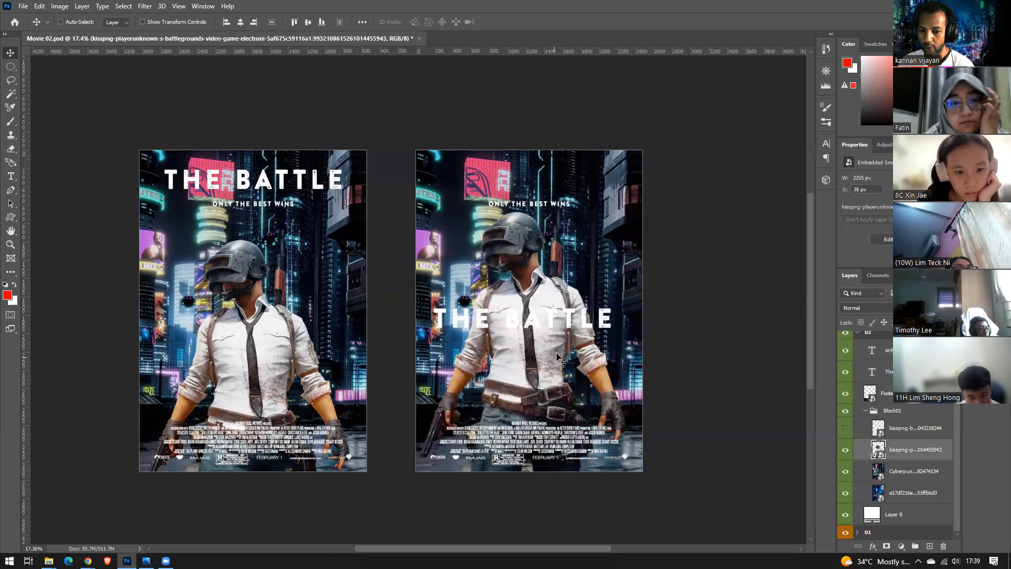
{"action": "left_click_drag", "start_coordinate": [514, 319], "coordinate": [562, 311]}
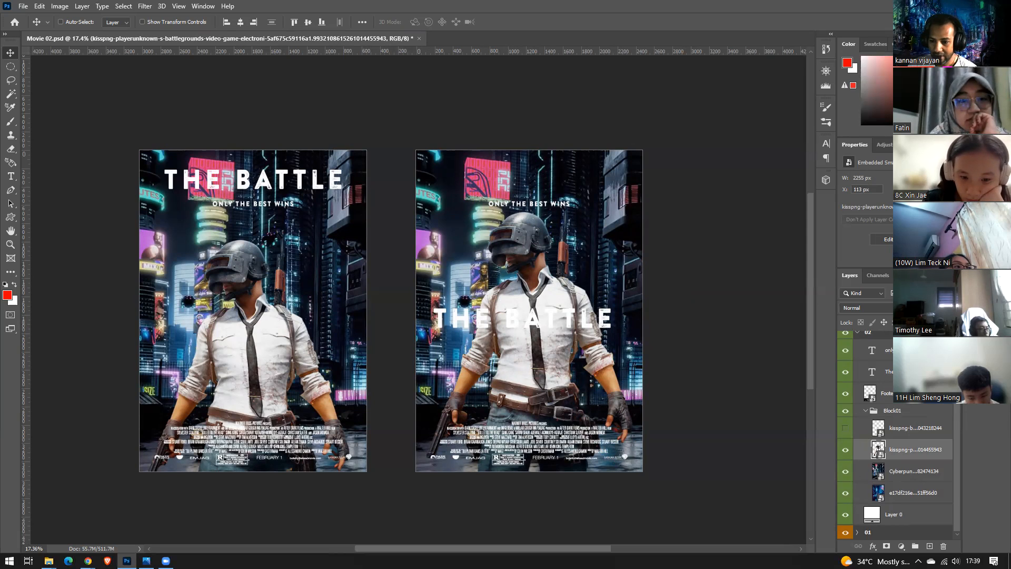
Preview blend modes on artboard 02's title, keep it on Normal, and load the title's letter shapes as a selection
{"action": "left_click", "coordinate": [883, 372]}
{"action": "left_click", "coordinate": [890, 310]}
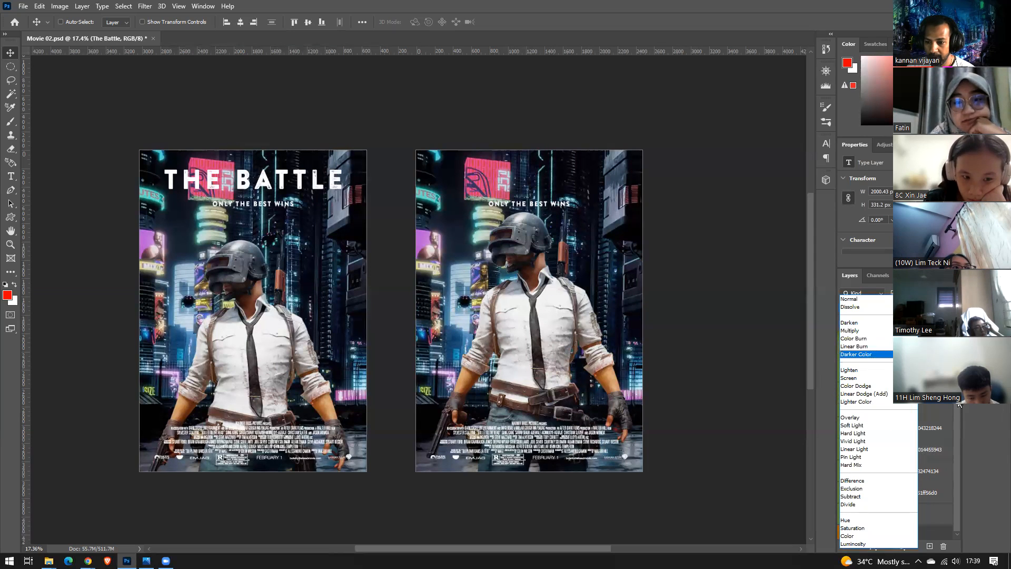
{"action": "left_click", "coordinate": [851, 298]}
{"action": "left_click", "coordinate": [873, 372], "text": "ctrl"}
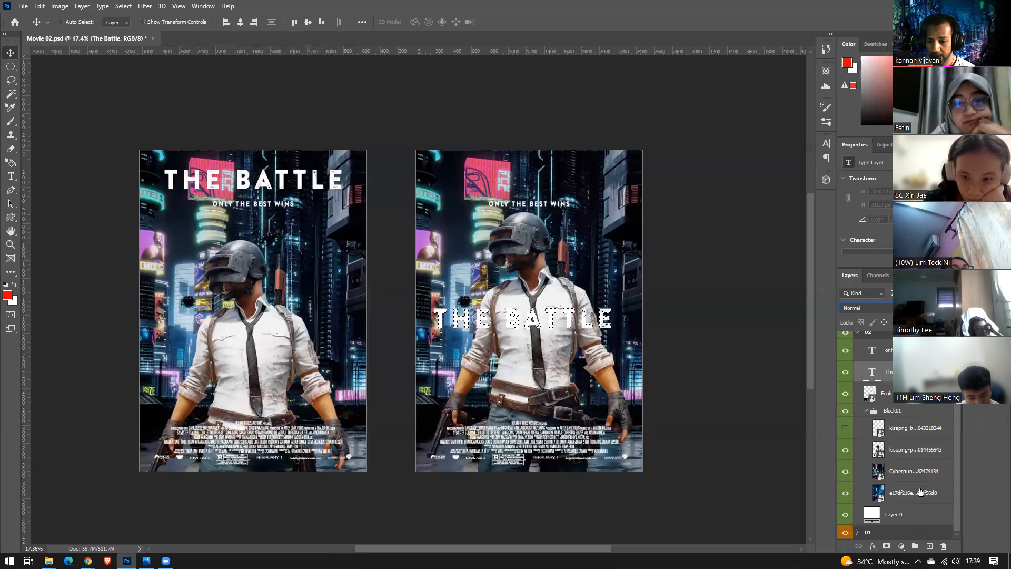
Try to mask the whole of artboard 02 with the title-shaped selection
{"action": "scroll", "coordinate": [887, 397], "scroll_direction": "up", "scroll_amount": 1}
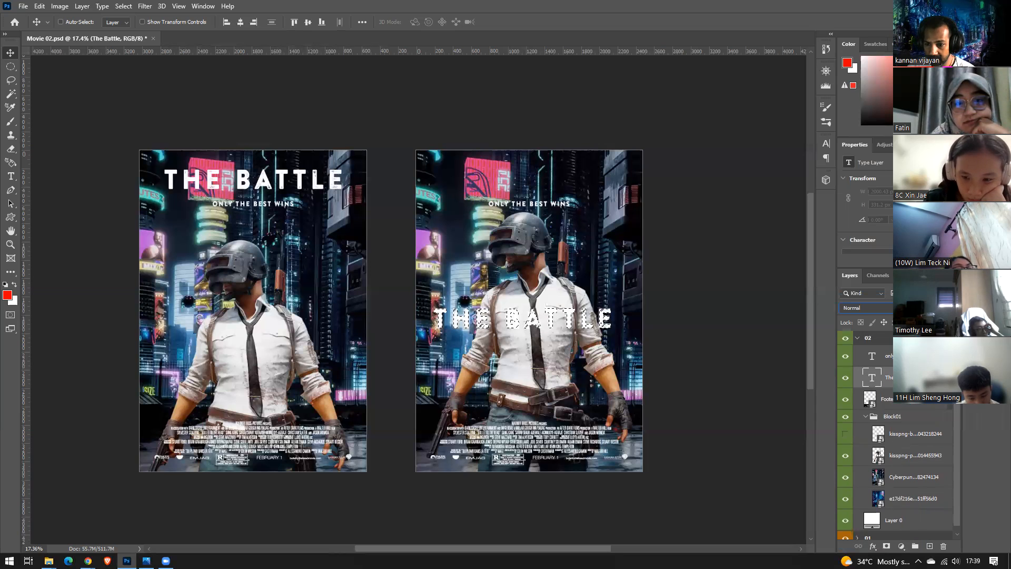
{"action": "left_click", "coordinate": [876, 338]}
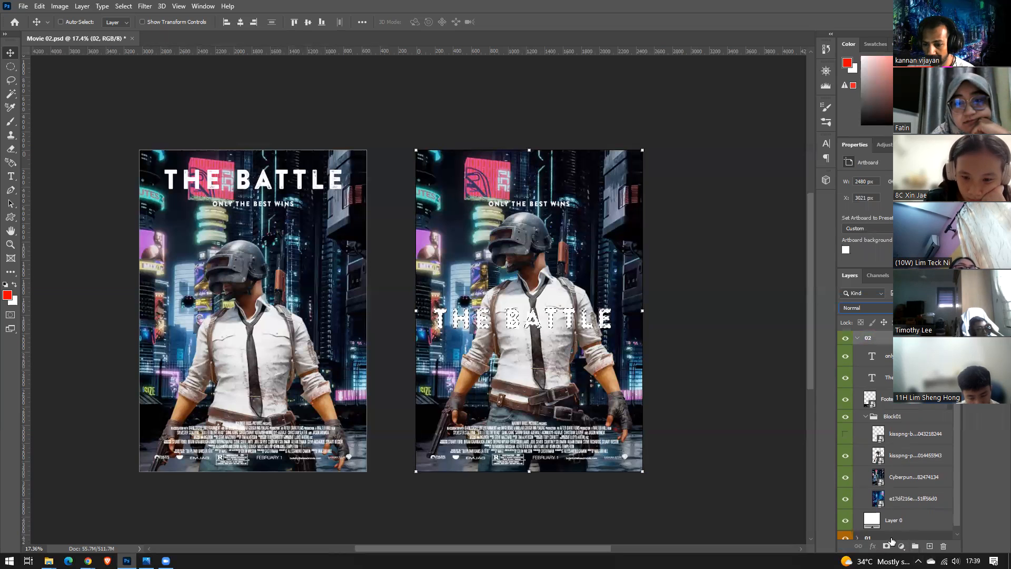
{"action": "left_click", "coordinate": [888, 546]}
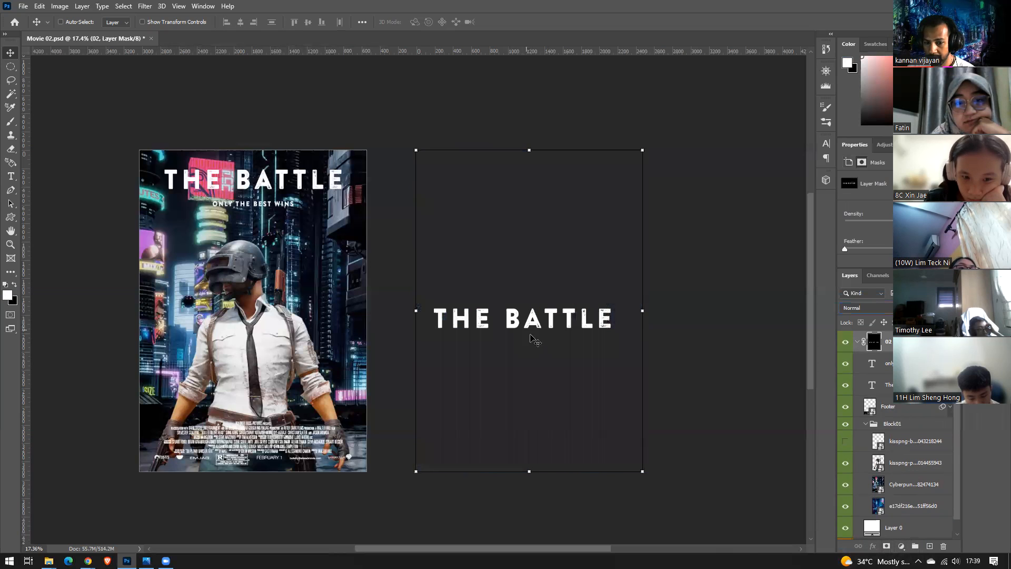
{"action": "key", "text": "ctrl+z"}
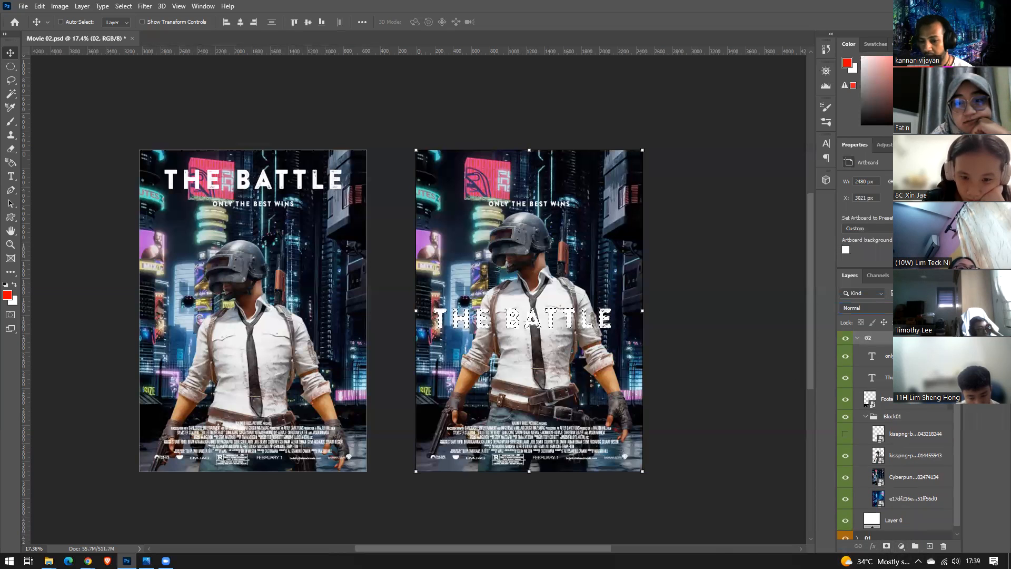
Try to mask the Block01 group on artboard 02 with the title-shaped selection, and clear the selection
{"action": "left_click", "coordinate": [902, 419]}
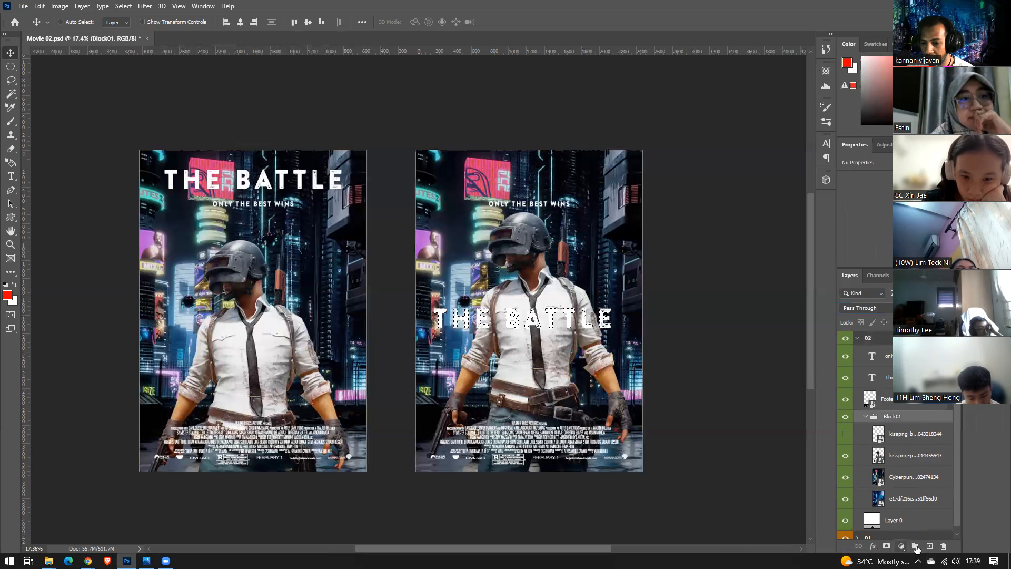
{"action": "left_click", "coordinate": [887, 547]}
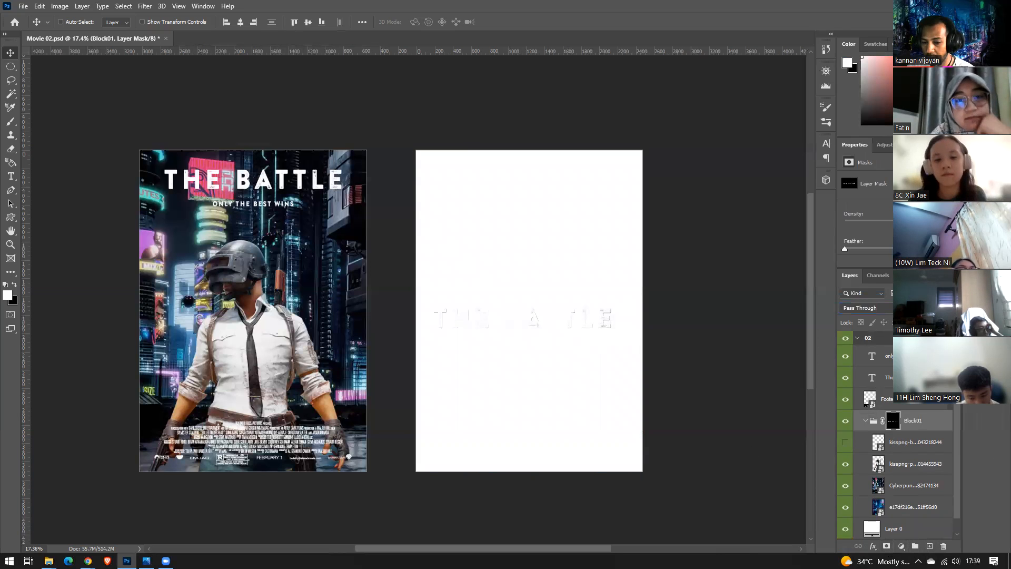
{"action": "key", "text": "ctrl+z"}
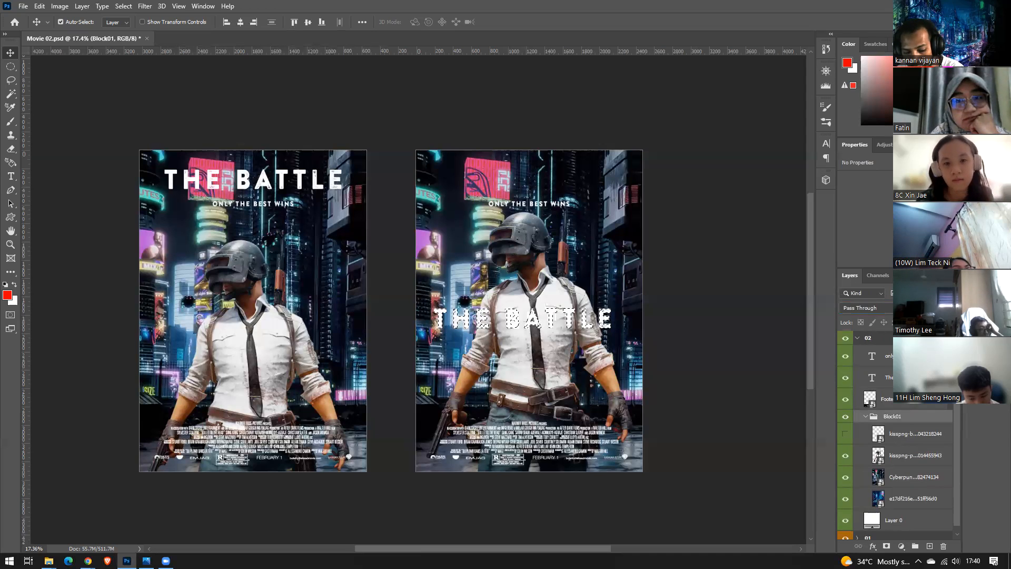
{"action": "key", "text": "ctrl+d"}
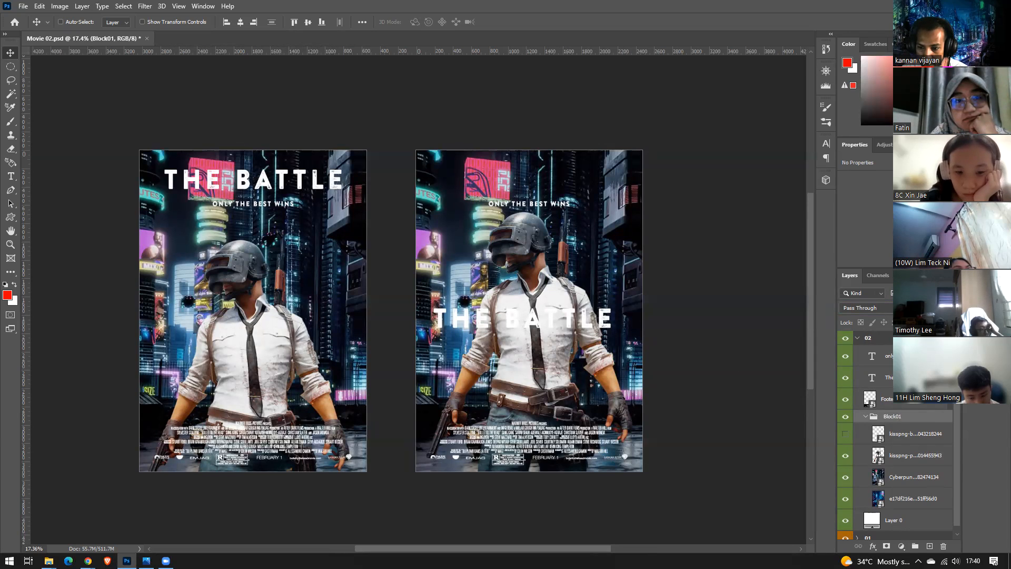
Set artboard 02's title to 100 pt and break it into two lines, THE above BATTLE
{"action": "left_click", "coordinate": [873, 378]}
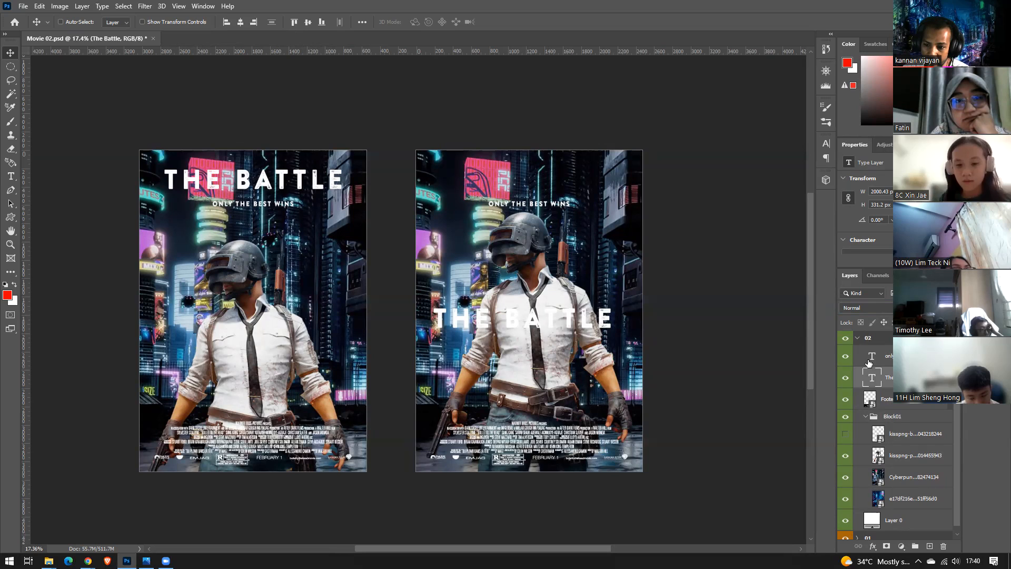
{"action": "double_click", "coordinate": [872, 377]}
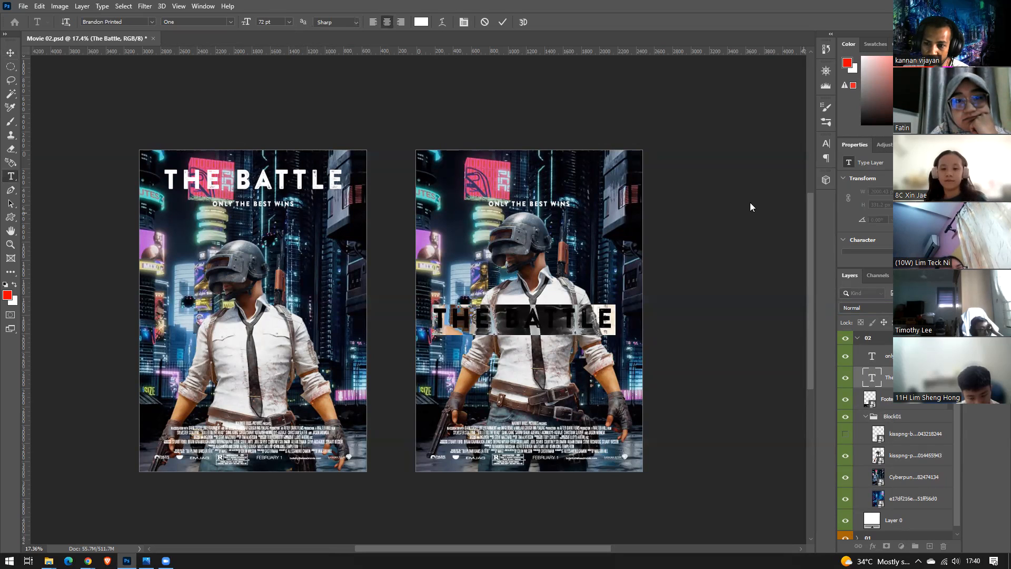
{"action": "scroll", "coordinate": [882, 215], "scroll_direction": "down", "scroll_amount": 2}
{"action": "left_click", "coordinate": [881, 247]}
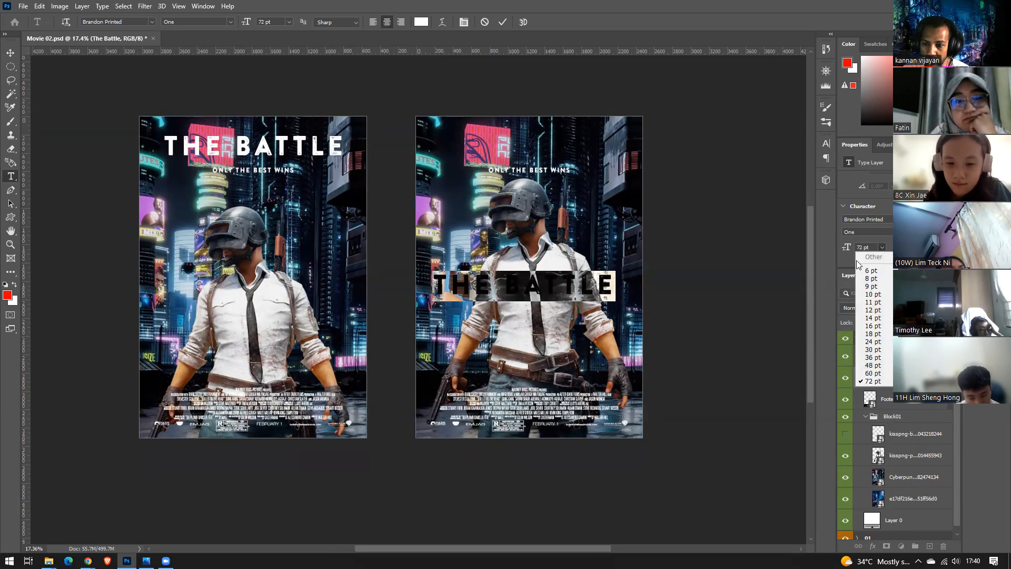
{"action": "left_click", "coordinate": [872, 247]}
{"action": "left_click_drag", "start_coordinate": [872, 247], "coordinate": [826, 246]}
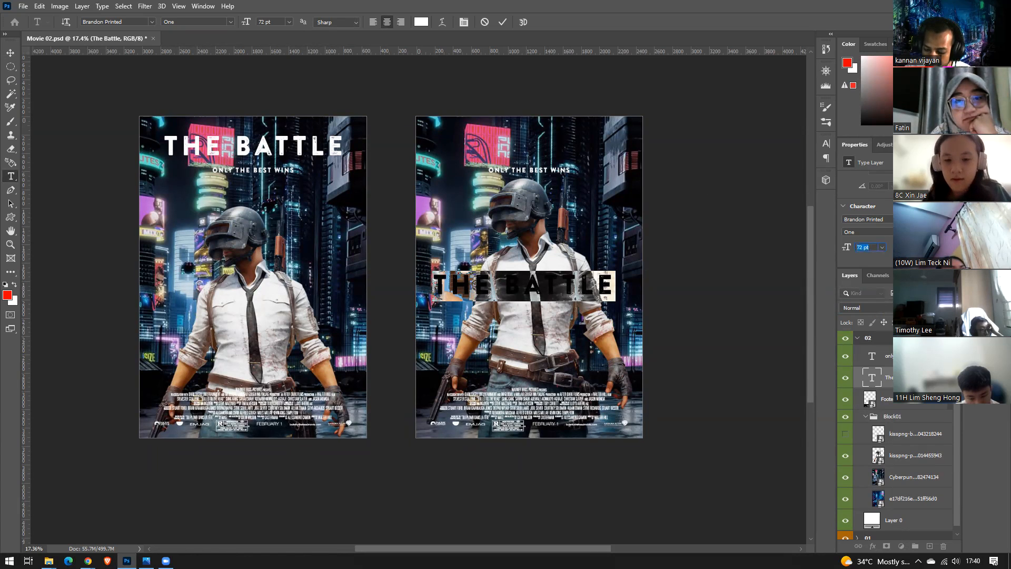
{"action": "type", "text": "100"}
{"action": "key", "text": "Return"}
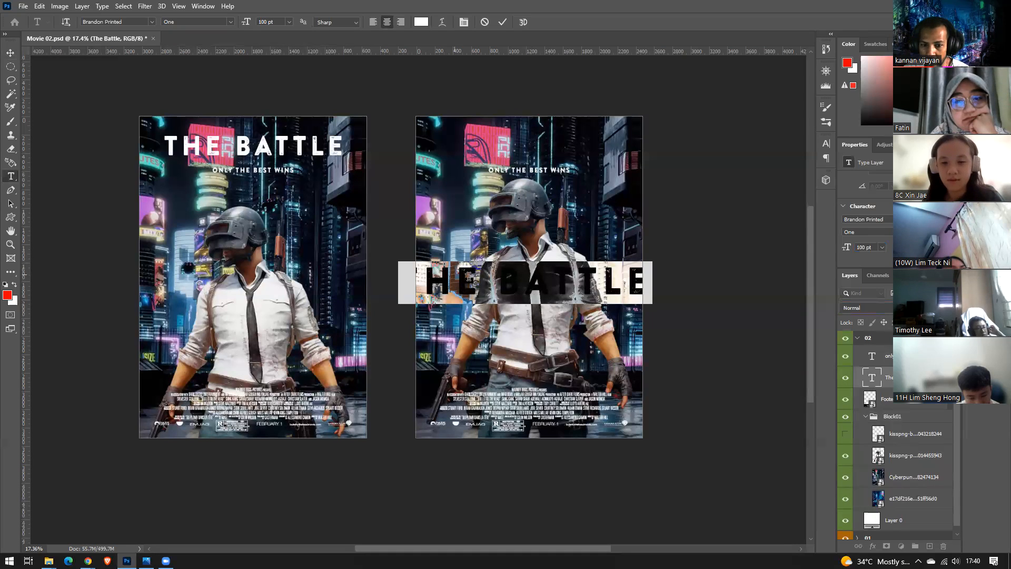
{"action": "left_click", "coordinate": [523, 278]}
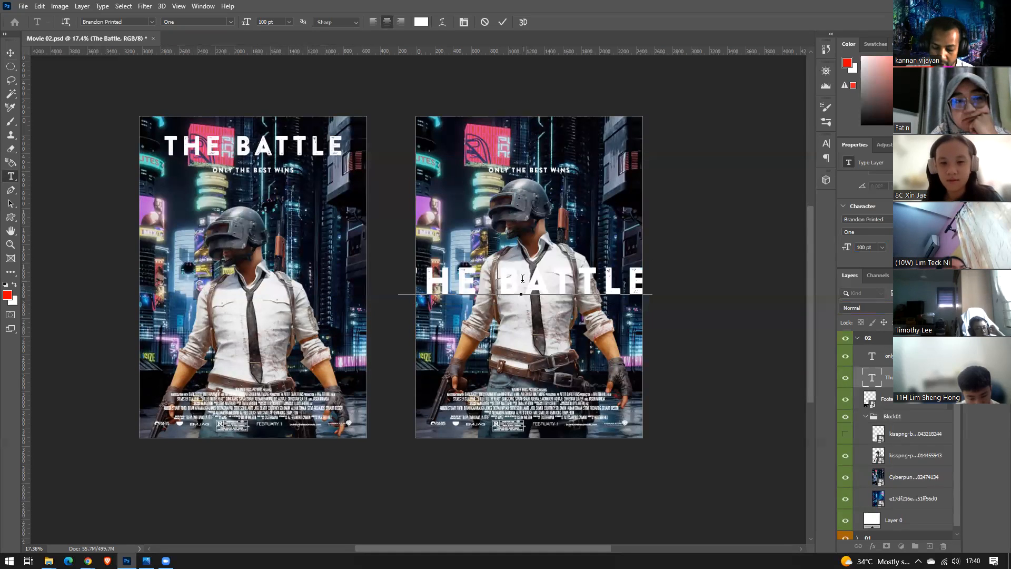
{"action": "key", "text": "Return"}
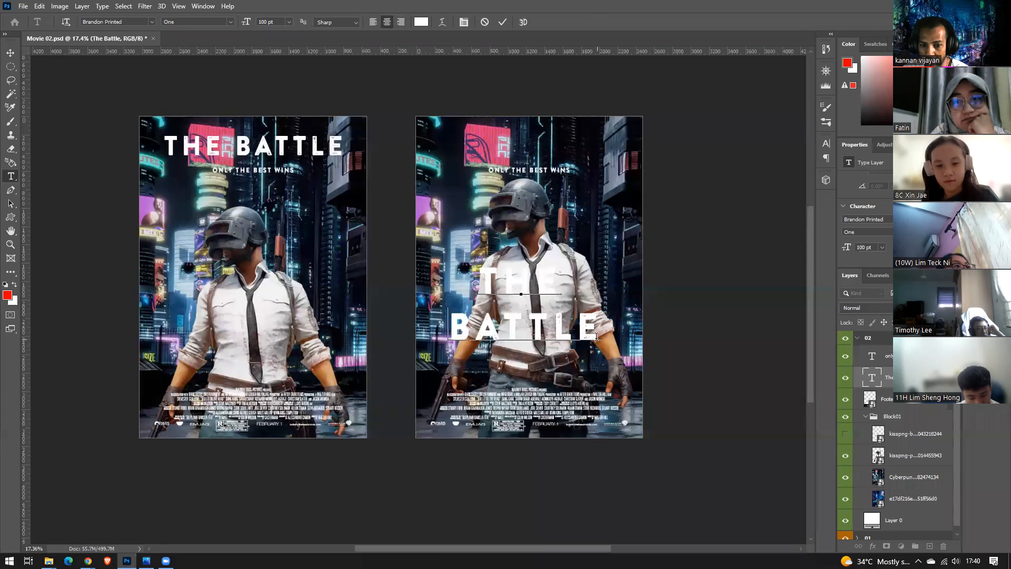
Tighten the leading of artboard 02's two-line title so THE and BATTLE sit closer together
{"action": "left_click_drag", "start_coordinate": [600, 336], "coordinate": [524, 295]}
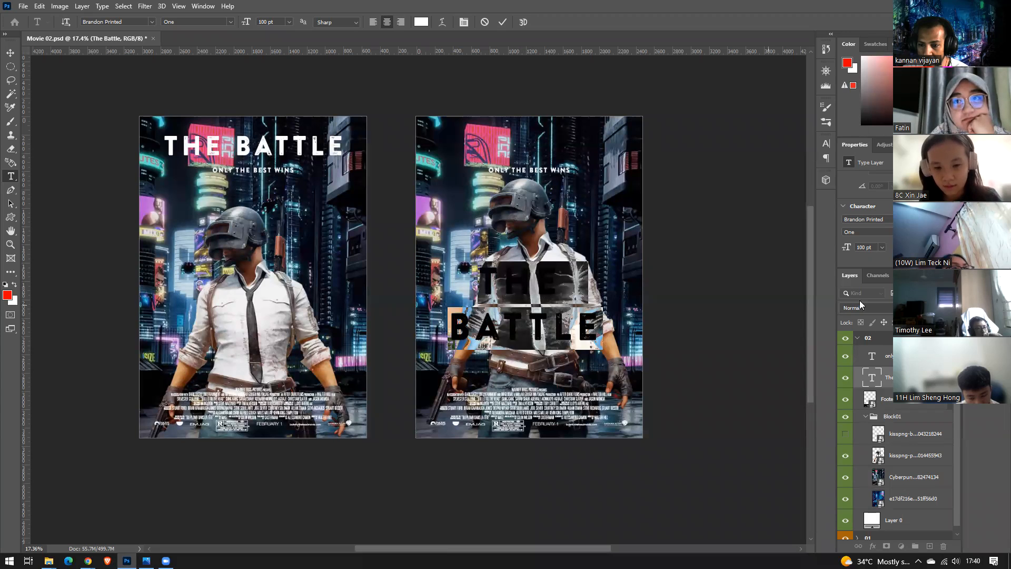
{"action": "left_click_drag", "start_coordinate": [863, 268], "coordinate": [858, 338]}
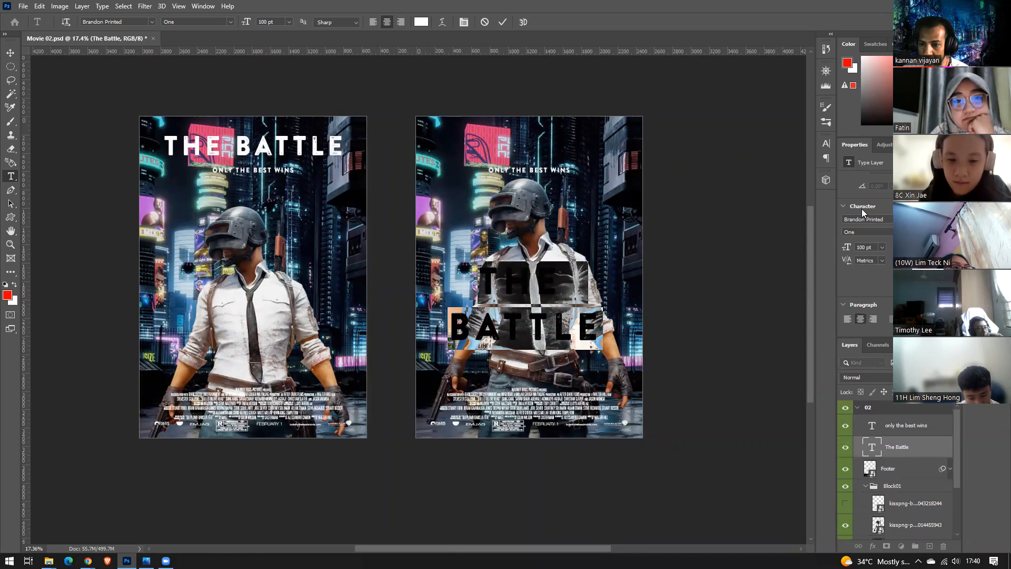
{"action": "left_click", "coordinate": [203, 7]}
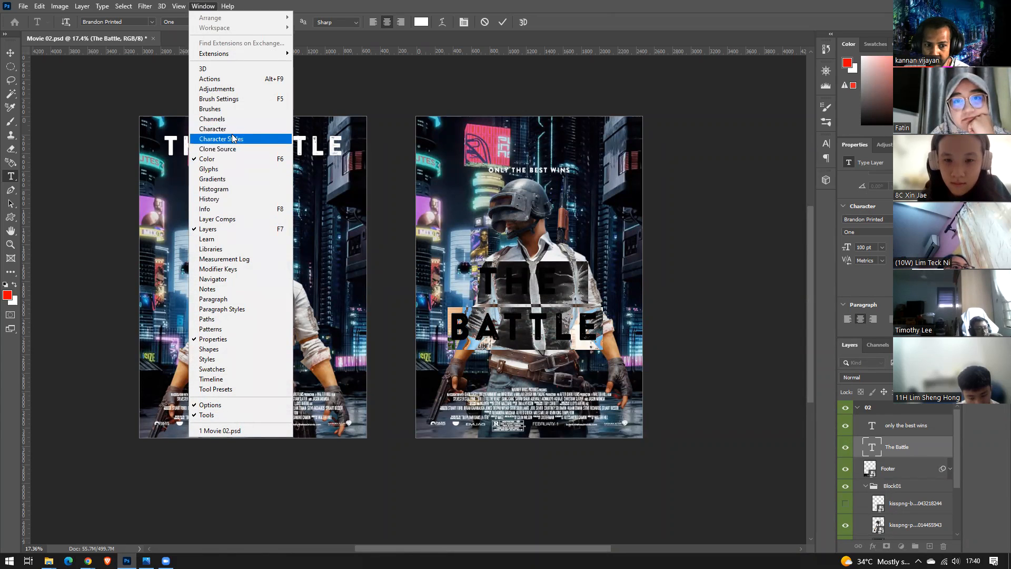
{"action": "left_click", "coordinate": [636, 8]}
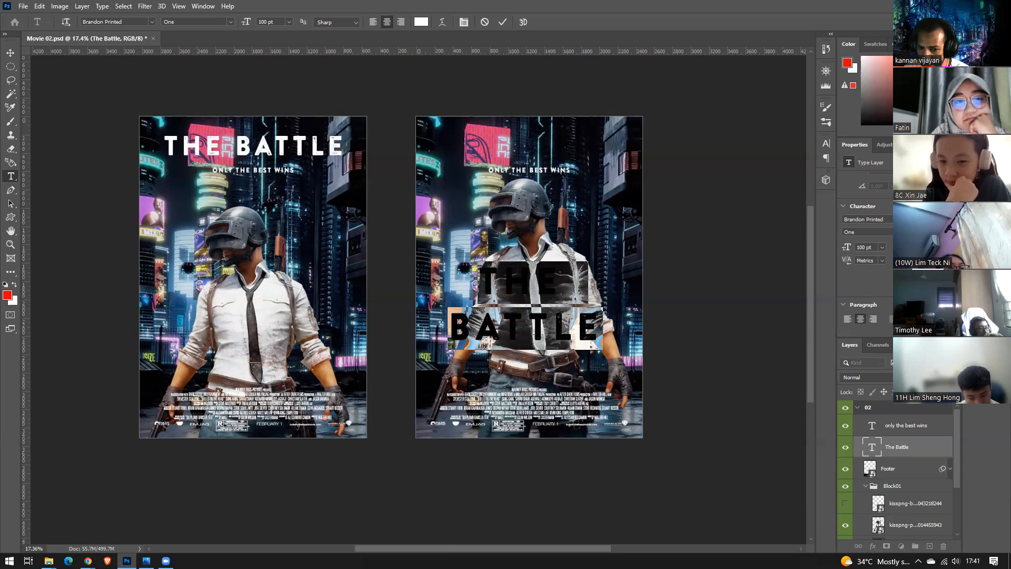
{"action": "mouse_move", "coordinate": [896, 245]}
{"action": "left_mouse_down"}
{"action": "mouse_move", "coordinate": [873, 246]}
{"action": "mouse_move", "coordinate": [885, 245]}
{"action": "left_mouse_up"}
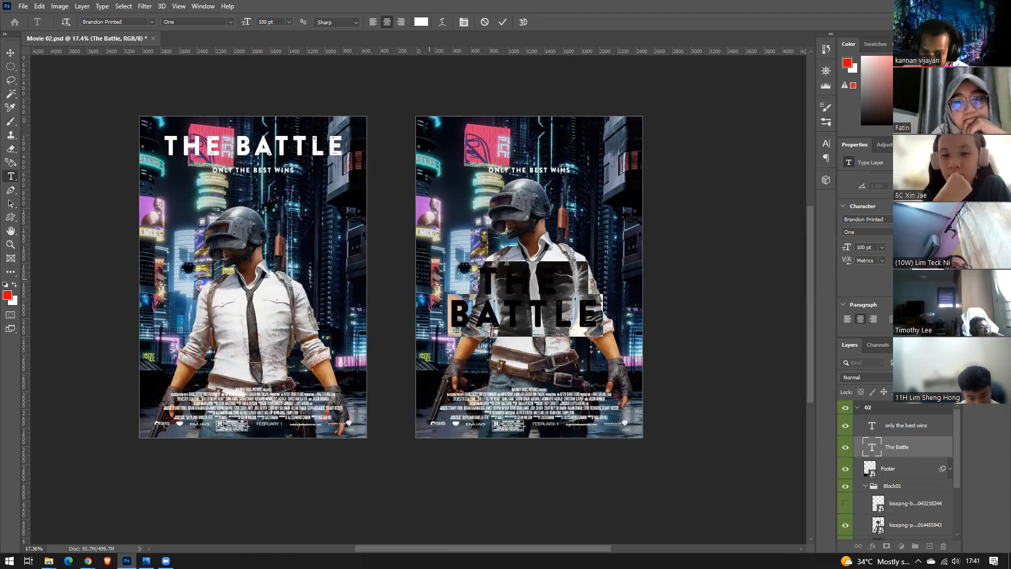
Try several text colors on both lines of artboard 02's title and apply pure red, ff0000
{"action": "left_click", "coordinate": [568, 307]}
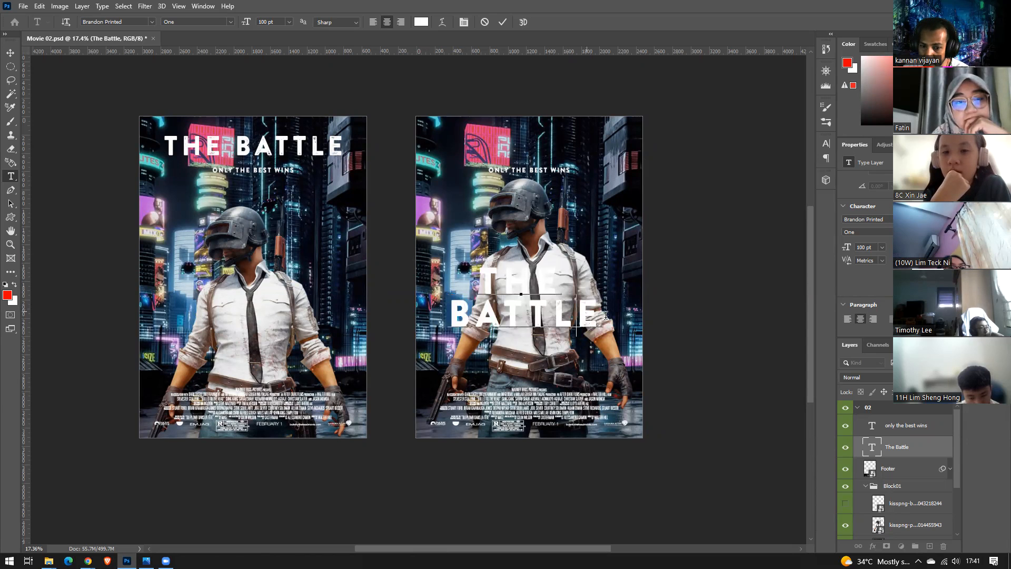
{"action": "left_click_drag", "start_coordinate": [599, 318], "coordinate": [485, 232]}
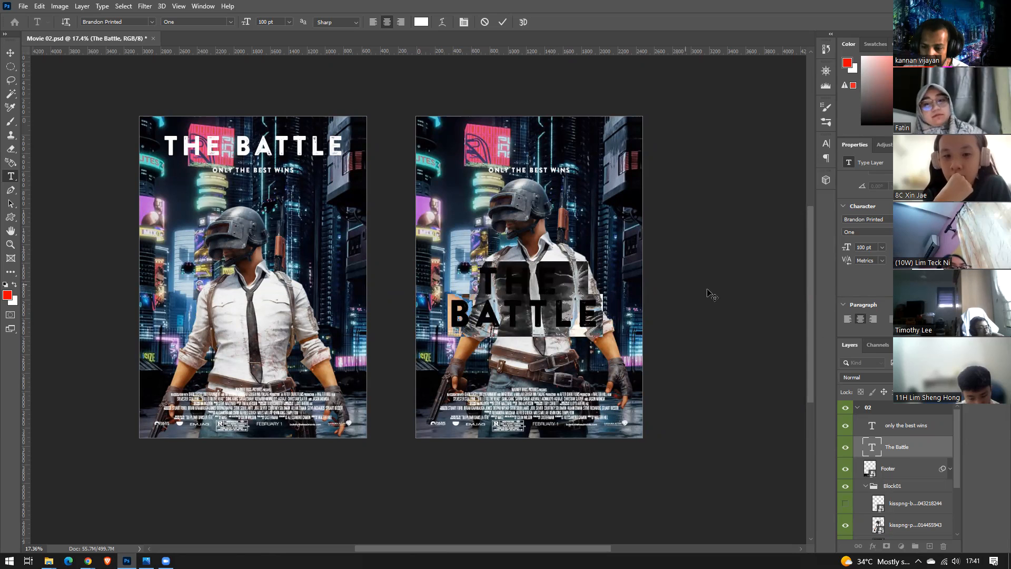
{"action": "left_click", "coordinate": [421, 21]}
{"action": "left_click", "coordinate": [734, 78]}
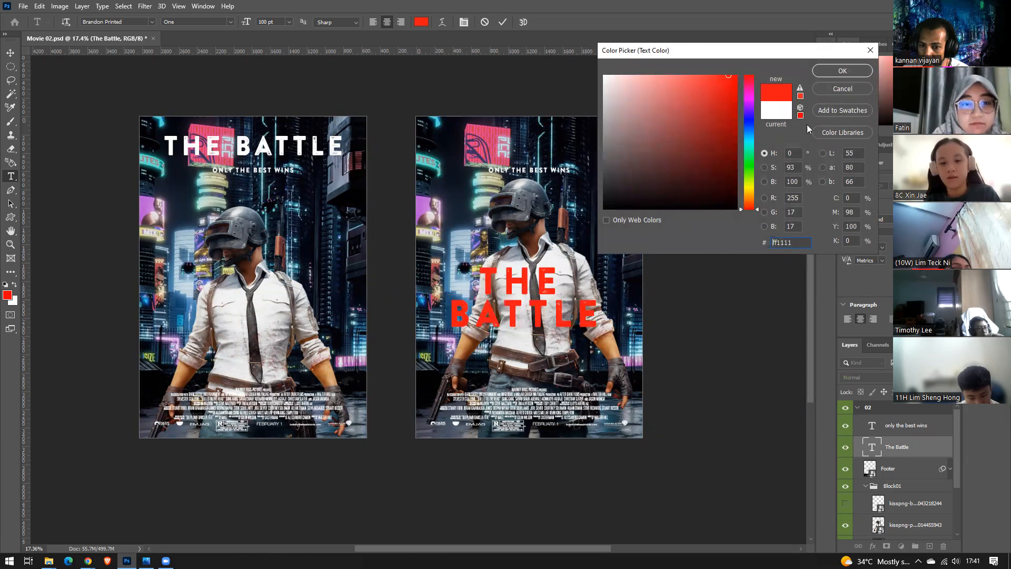
{"action": "left_click", "coordinate": [750, 186]}
{"action": "left_click_drag", "start_coordinate": [750, 187], "coordinate": [751, 214]}
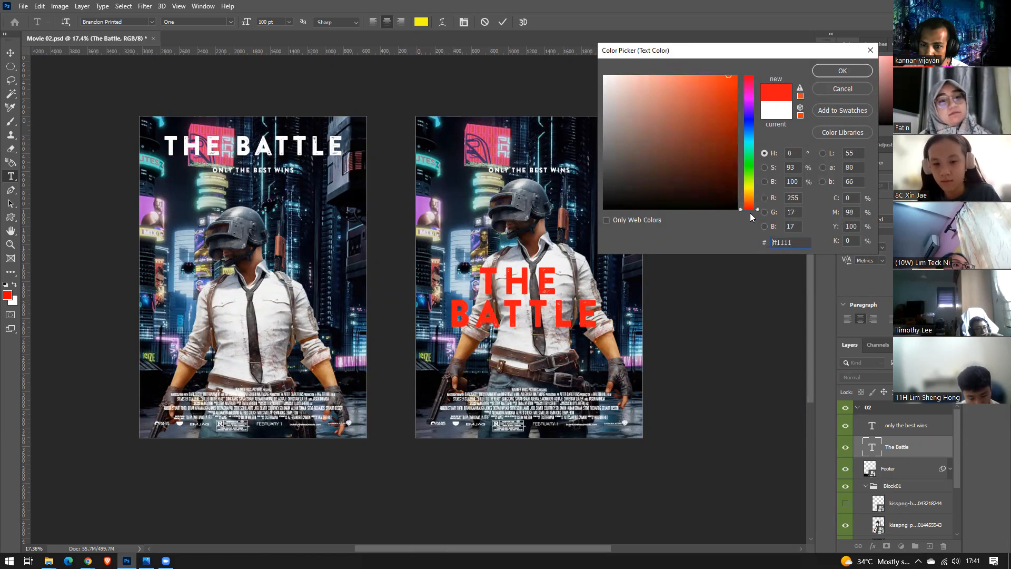
{"action": "left_click_drag", "start_coordinate": [748, 105], "coordinate": [751, 98]}
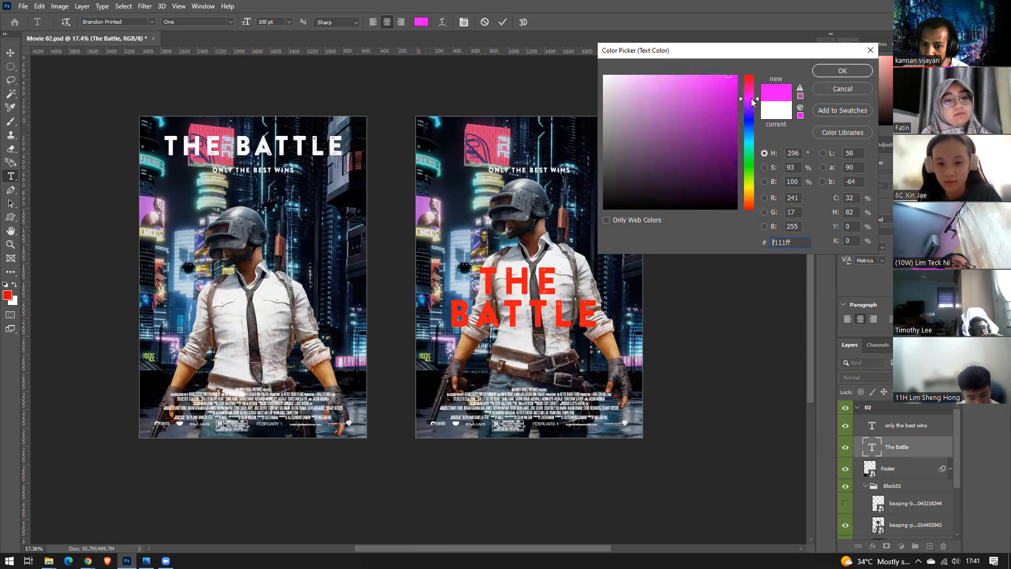
{"action": "left_click", "coordinate": [748, 143]}
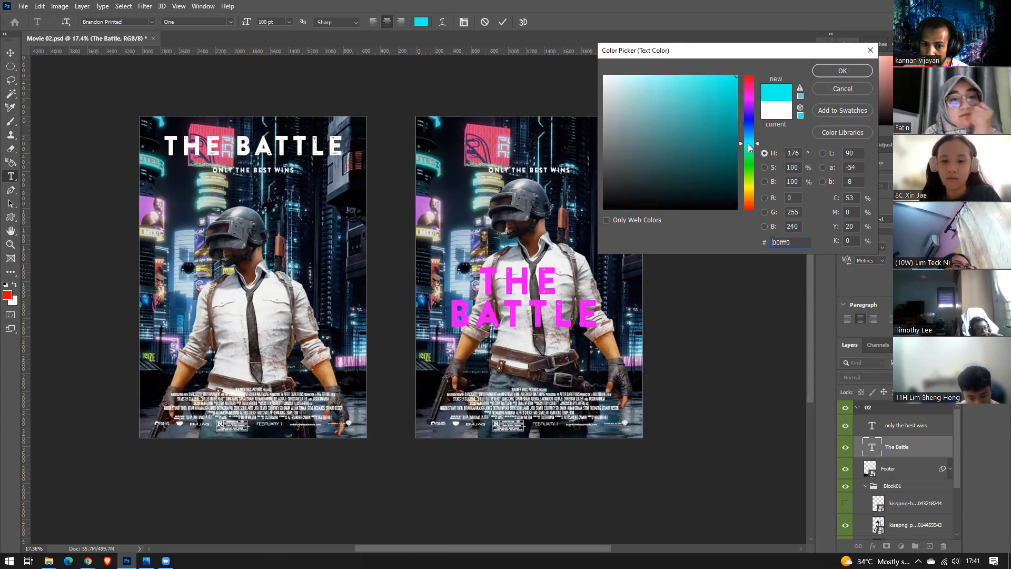
{"action": "left_click", "coordinate": [747, 182]}
{"action": "left_click_drag", "start_coordinate": [746, 181], "coordinate": [749, 222]}
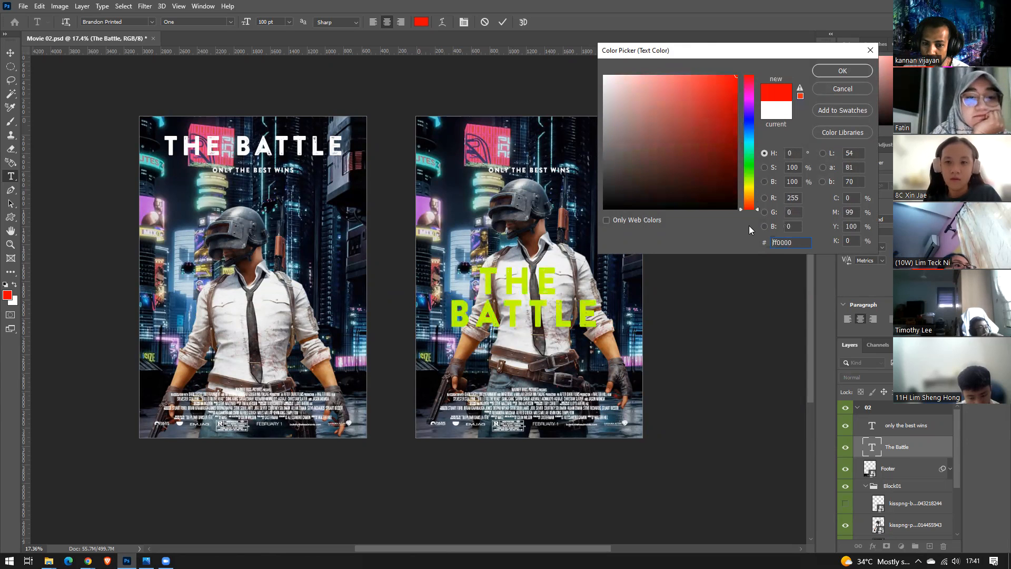
{"action": "left_click", "coordinate": [843, 71]}
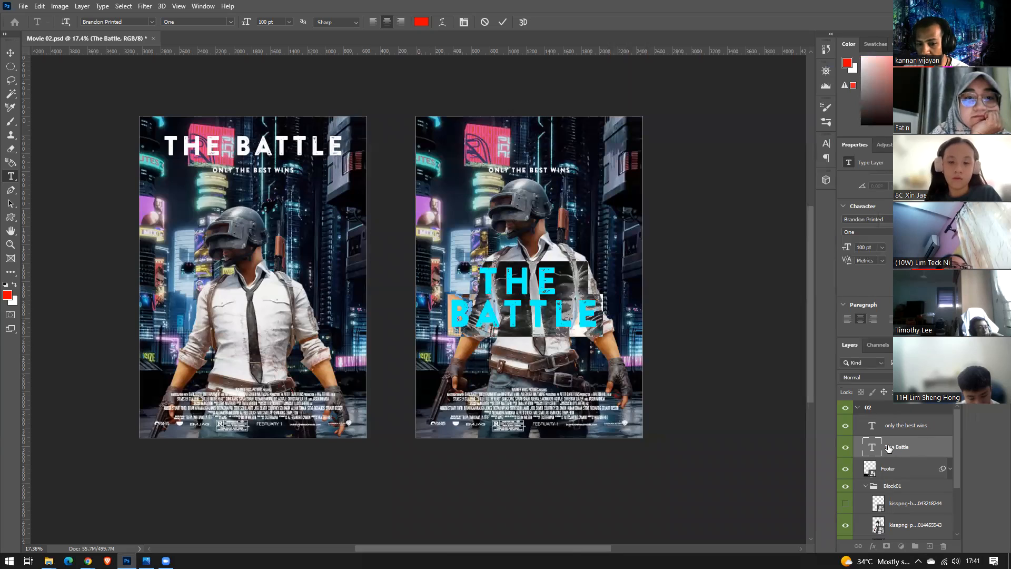
{"action": "left_click", "coordinate": [917, 450]}
{"action": "key", "text": "v"}
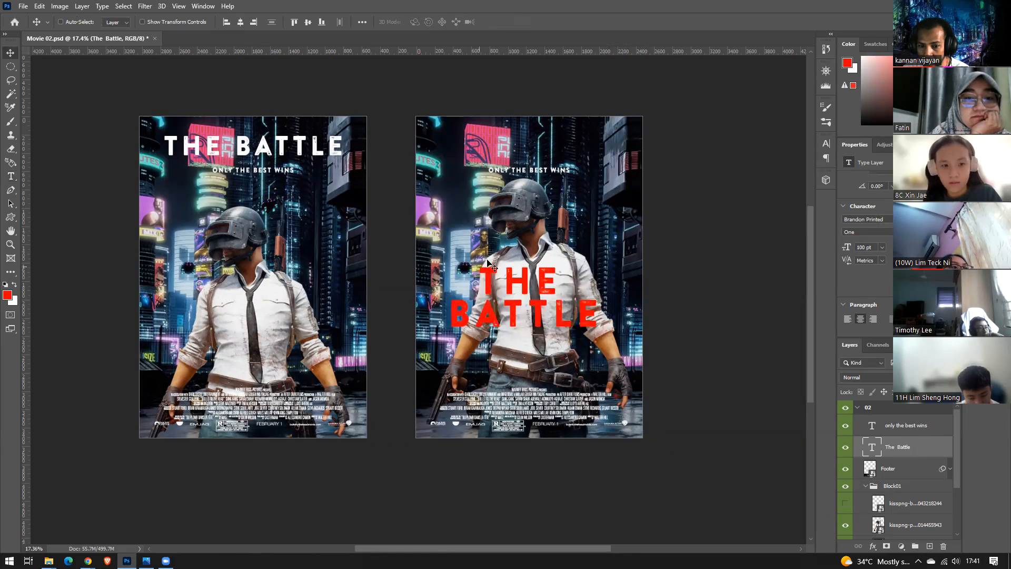
Widen the letter spacing of THE in artboard 02's title until it spans roughly the width of BATTLE
{"action": "double_click", "coordinate": [872, 446]}
{"action": "left_click_drag", "start_coordinate": [562, 282], "coordinate": [484, 272]}
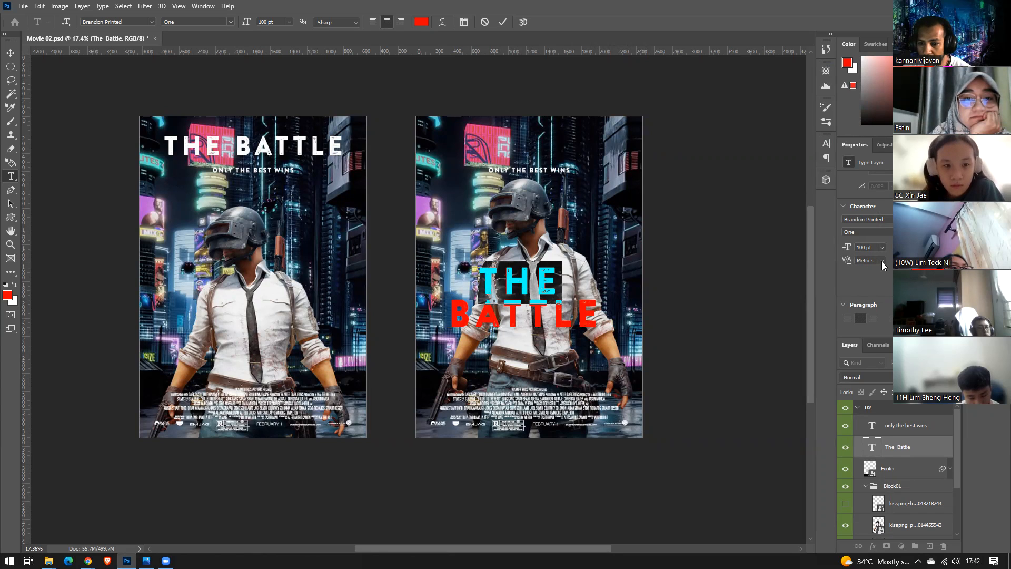
{"action": "key", "text": "alt+Left"}
{"action": "key", "text": "alt+Left"}
{"action": "key", "text": "alt+Left"}
{"action": "key", "text": "alt+Left"}
{"action": "key", "text": "alt+Left"}
{"action": "key", "text": "alt+Left"}
{"action": "key", "text": "alt+Left"}
{"action": "key", "text": "alt+Left"}
{"action": "key", "text": "alt+Left"}
{"action": "key", "text": "alt+Left"}
{"action": "key", "text": "alt+Left"}
{"action": "key", "text": "alt+Left"}
{"action": "key", "text": "alt+Left"}
{"action": "key", "text": "alt+Left"}
{"action": "key", "text": "alt+Left"}
{"action": "key", "text": "alt+Left"}
{"action": "key", "text": "alt+Right"}
{"action": "key", "text": "alt+Right"}
{"action": "key", "text": "alt+Right"}
{"action": "key", "text": "alt+Right"}
{"action": "key", "text": "alt+Right"}
{"action": "key", "text": "alt+Right"}
{"action": "key", "text": "alt+Right"}
{"action": "key", "text": "alt+Right"}
{"action": "key", "text": "alt+Right"}
{"action": "key", "text": "alt+Right"}
{"action": "key", "text": "alt+Left"}
{"action": "key", "text": "alt+Left"}
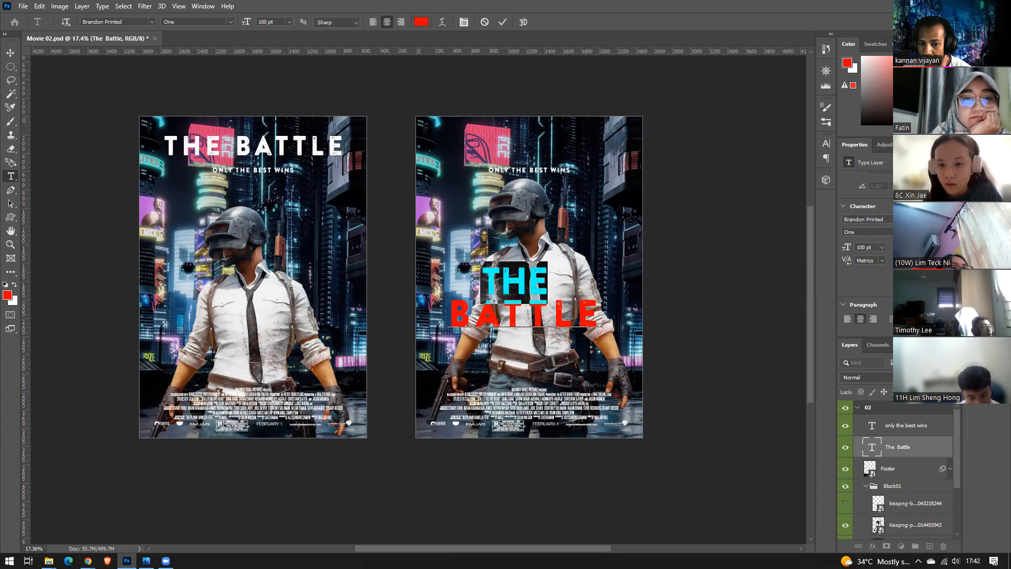
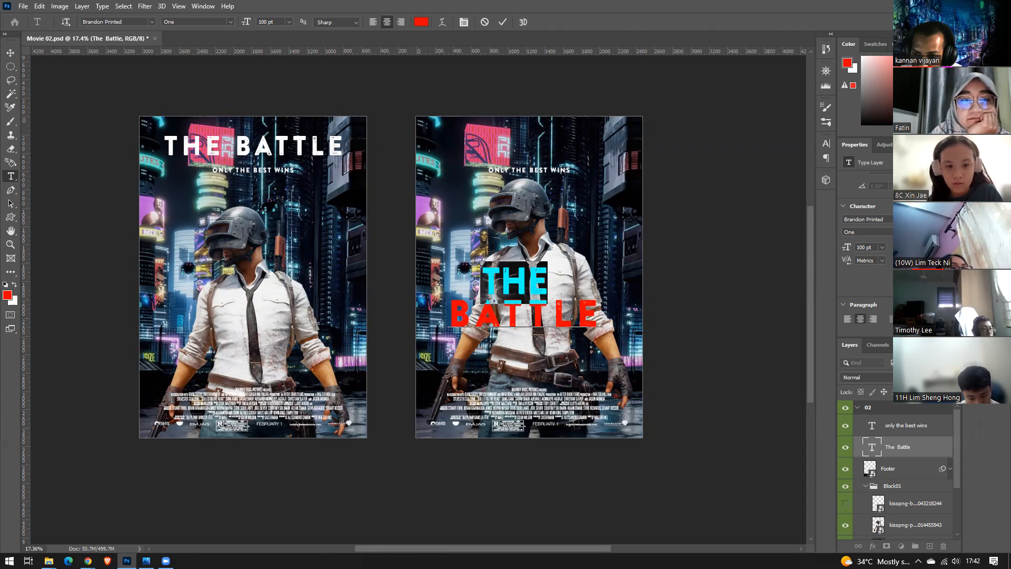
{"action": "key", "text": "alt+Right"}
{"action": "key", "text": "alt+Right"}
{"action": "key", "text": "alt+Right"}
{"action": "key", "text": "alt+Right"}
{"action": "key", "text": "alt+Right"}
{"action": "key", "text": "alt+Right"}
{"action": "key", "text": "alt+Right"}
{"action": "key", "text": "alt+Right"}
{"action": "key", "text": "alt+Right"}
{"action": "key", "text": "alt+Right"}
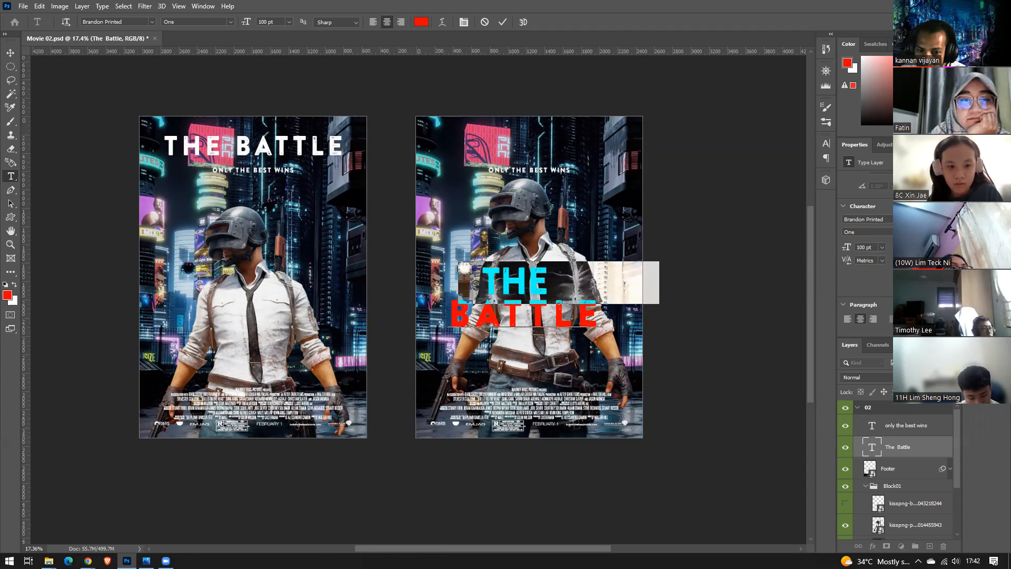
{"action": "key", "text": "alt+Left"}
{"action": "key", "text": "alt+Left"}
{"action": "key", "text": "alt+Left"}
{"action": "key", "text": "alt+Left"}
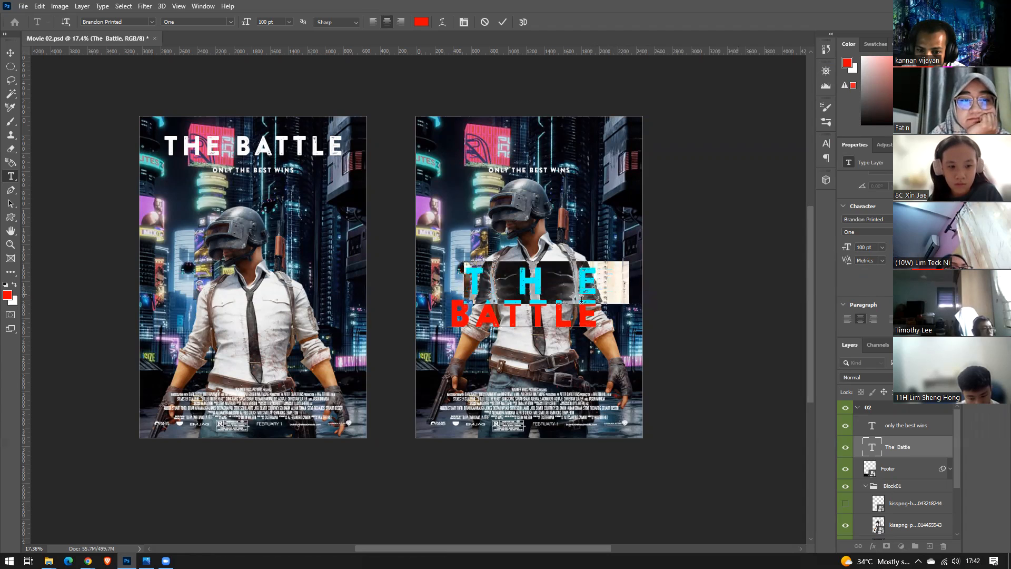
{"action": "key", "text": "ctrl+Return"}
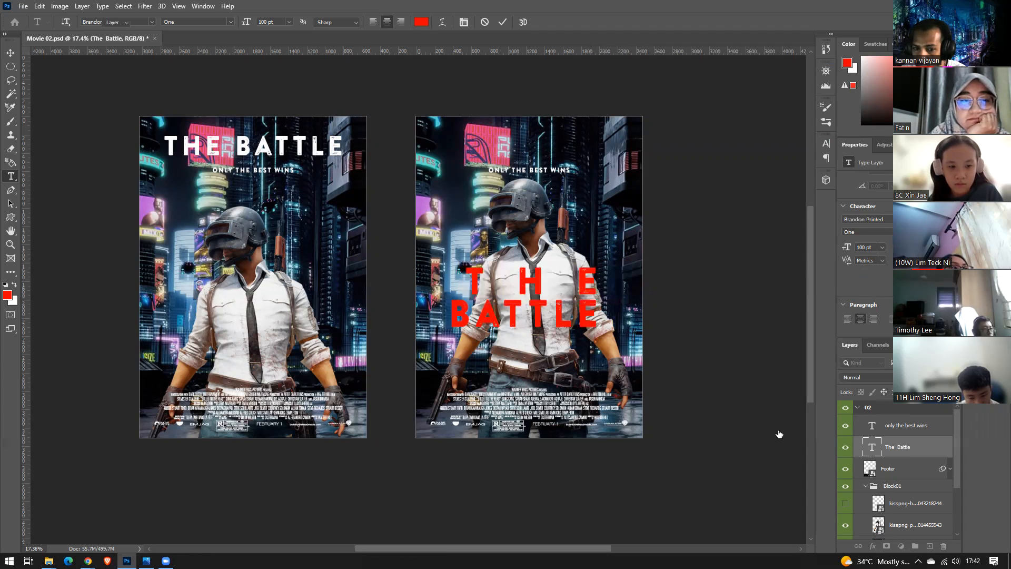
Remove the extra space before BATTLE in artboard 02's title so the word sits centered under THE
{"action": "key", "text": "v"}
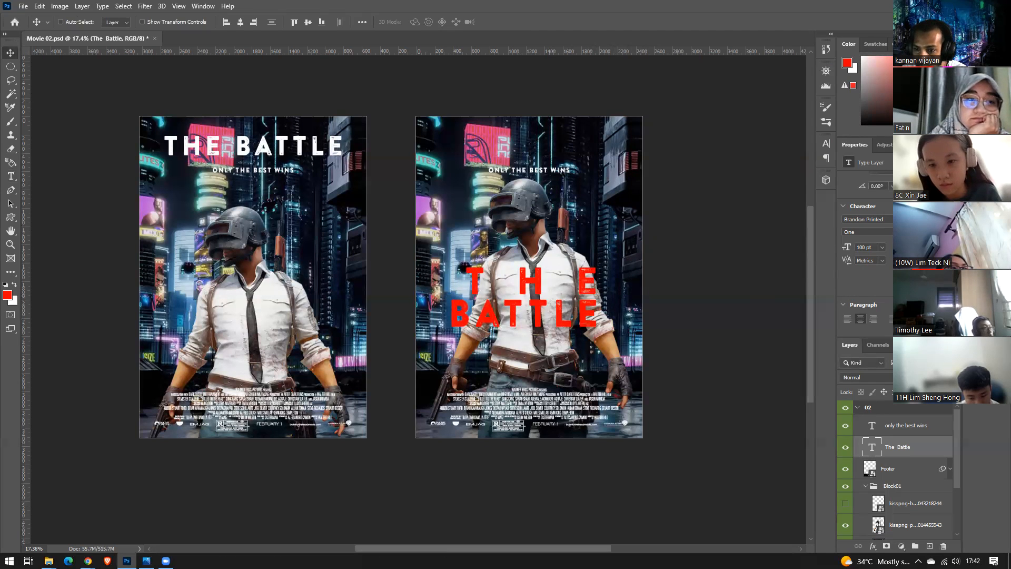
{"action": "double_click", "coordinate": [873, 449]}
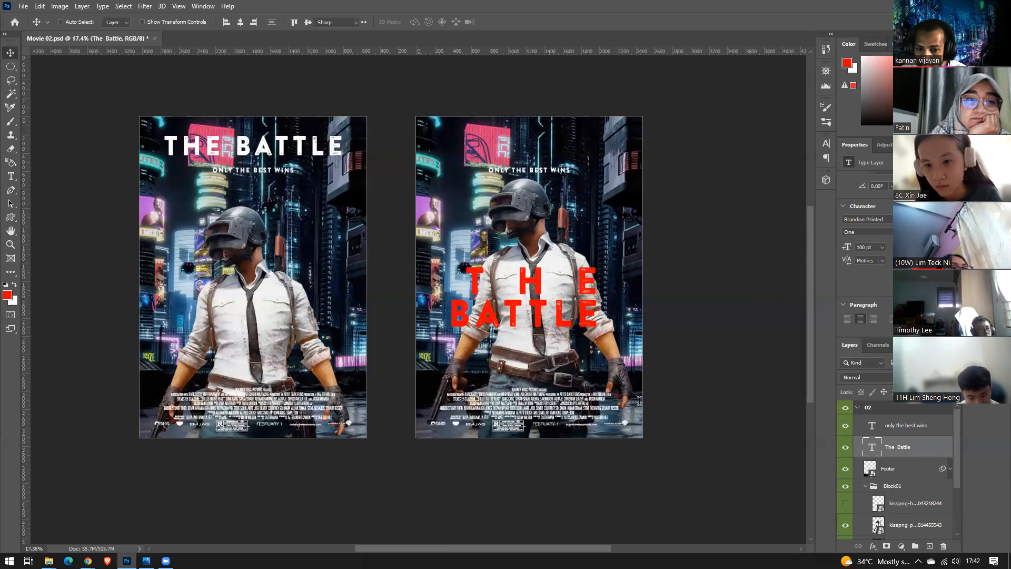
{"action": "left_click", "coordinate": [460, 321]}
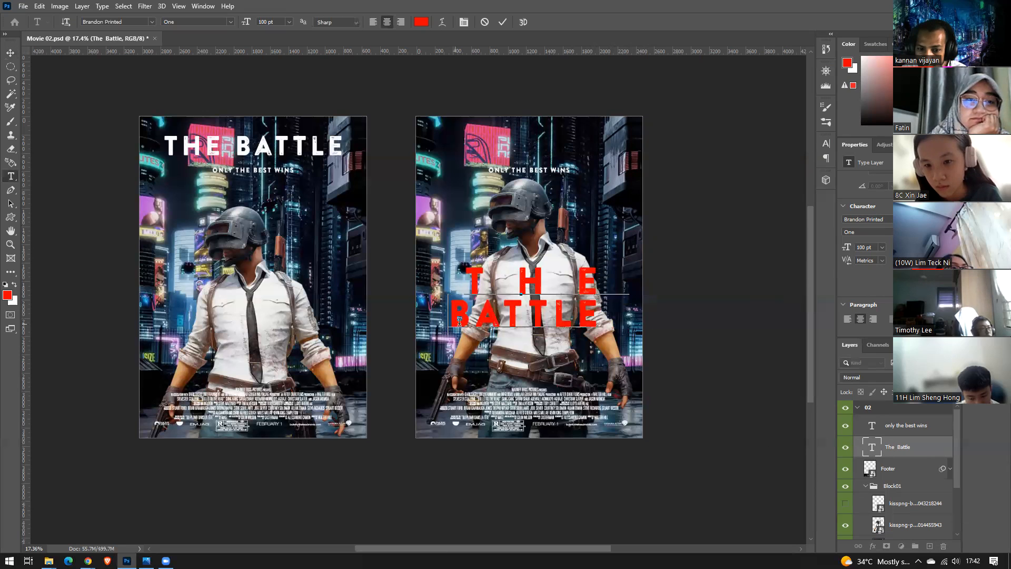
{"action": "left_click", "coordinate": [625, 286]}
{"action": "key", "text": "Left"}
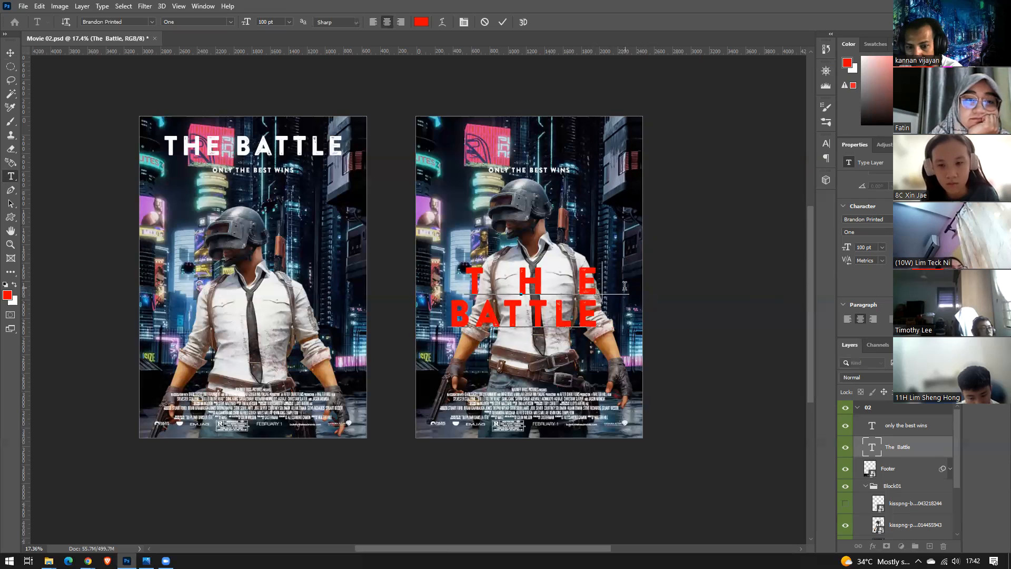
{"action": "key", "text": "Delete"}
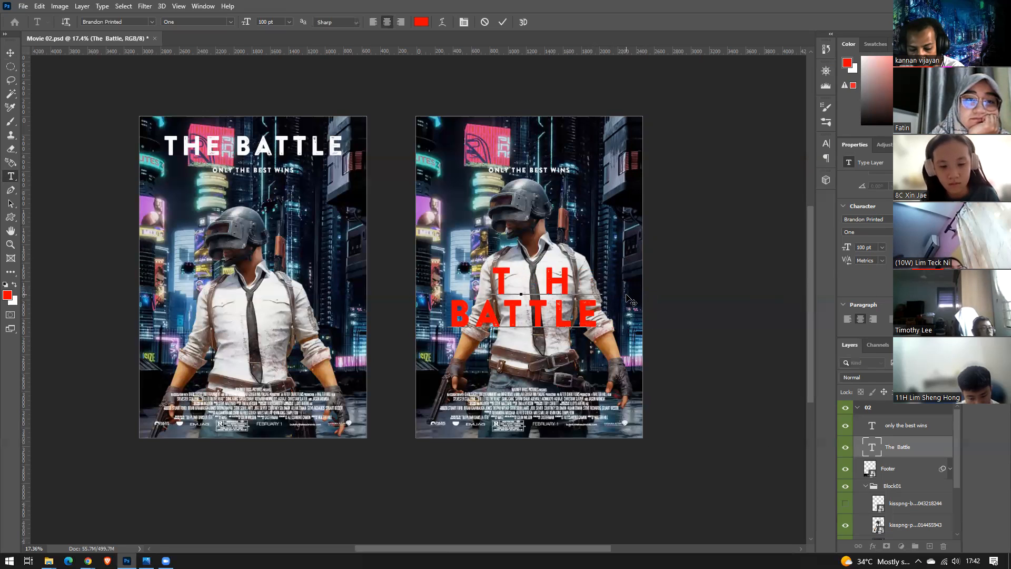
{"action": "key", "text": "ctrl+z"}
{"action": "mouse_move", "coordinate": [446, 319]}
{"action": "left_mouse_down"}
{"action": "mouse_move", "coordinate": [601, 318]}
{"action": "mouse_move", "coordinate": [435, 315]}
{"action": "left_mouse_up"}
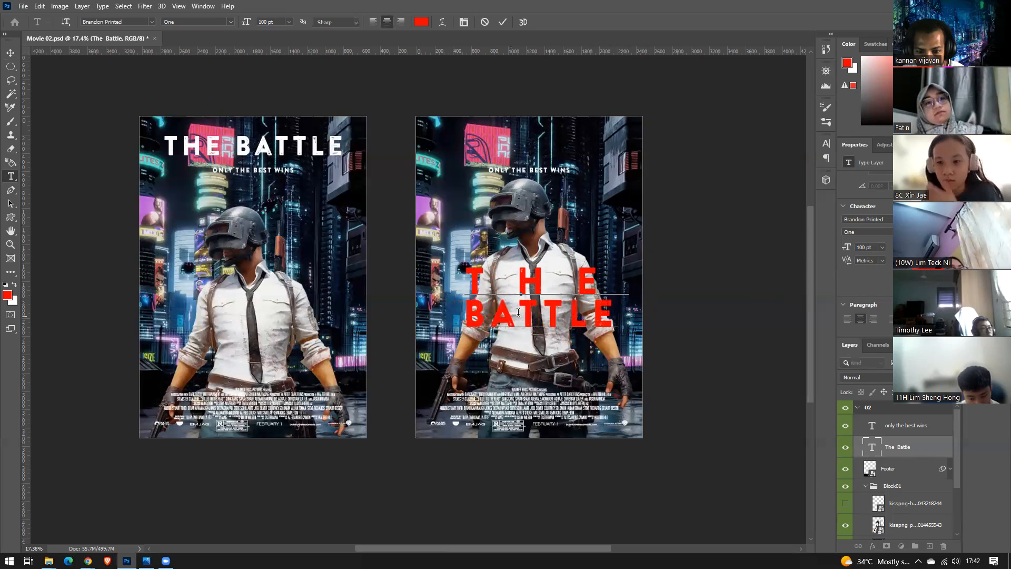
{"action": "key", "text": "BackSpace"}
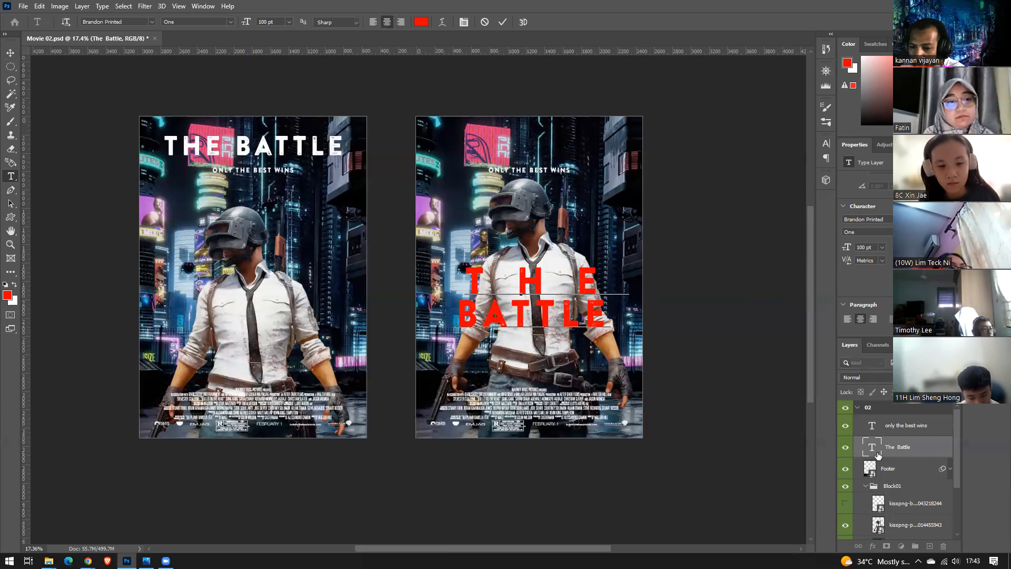
{"action": "key", "text": "ctrl+Return"}
{"action": "key", "text": "v"}
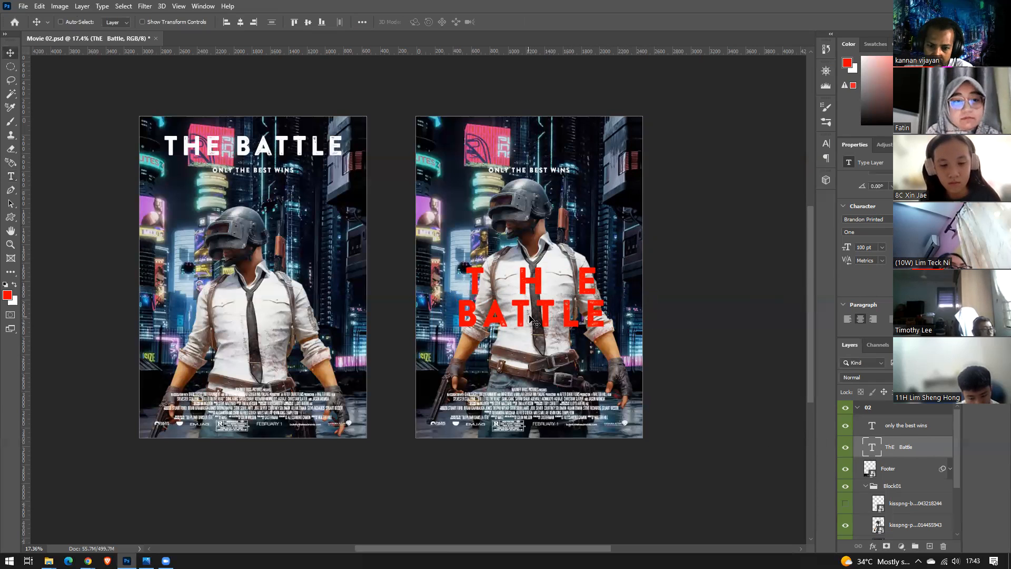
Lower artboard 02's title over the character's waist, just above the credits block, and make more room for the layer list
{"action": "left_click_drag", "start_coordinate": [544, 310], "coordinate": [544, 359]}
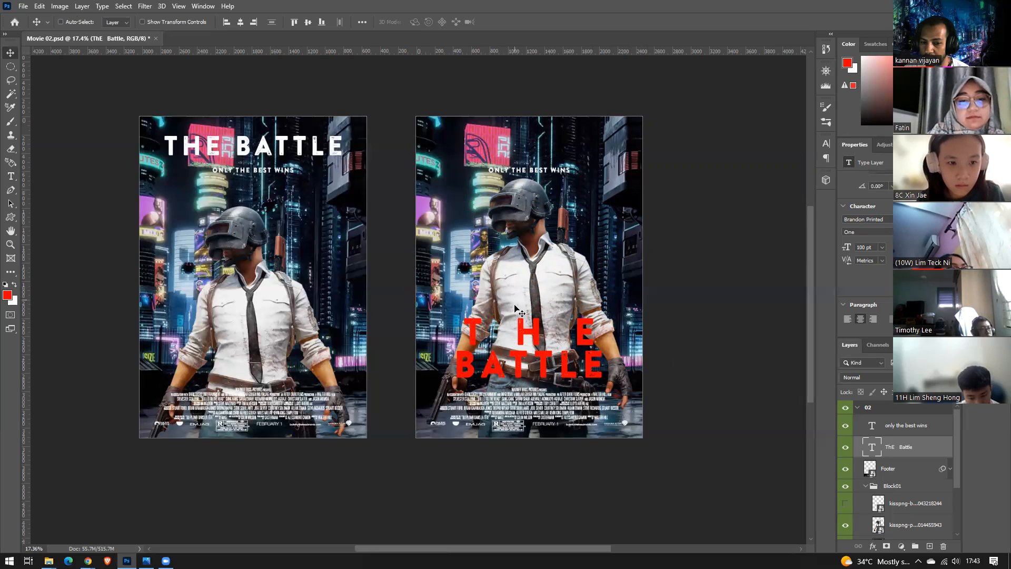
{"action": "scroll", "coordinate": [890, 479], "scroll_direction": "down", "scroll_amount": 3}
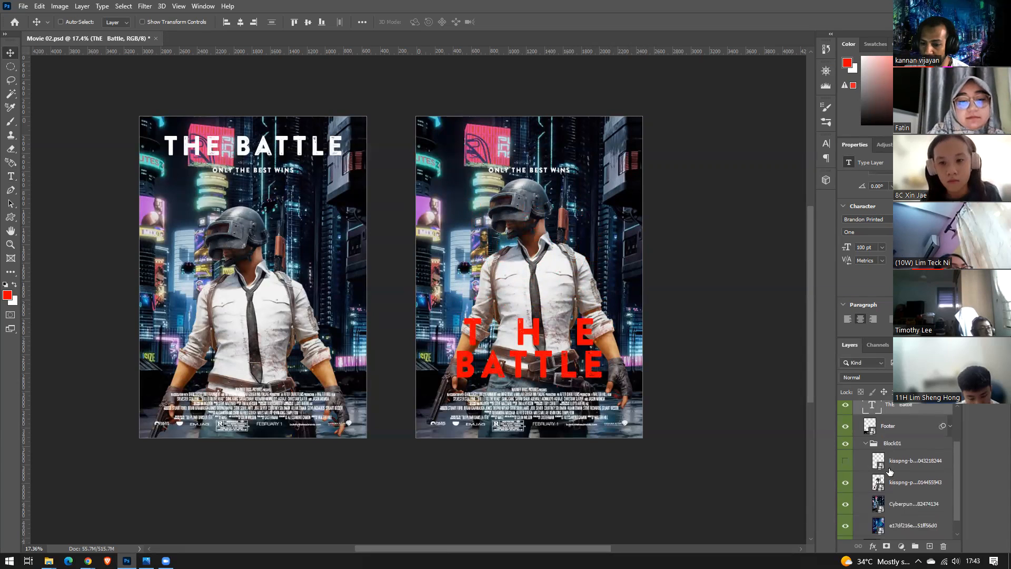
{"action": "left_click_drag", "start_coordinate": [892, 339], "coordinate": [892, 254]}
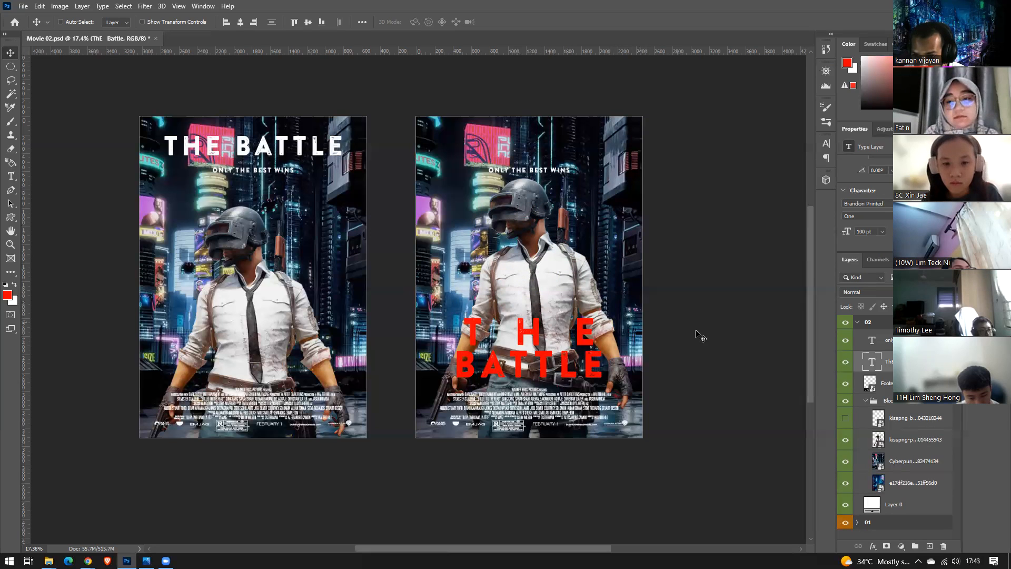
Raise artboard 02's tagline and turn a copy of it near the poster's upper-left corner into the first actor's name
{"action": "left_click", "coordinate": [542, 171], "text": "ctrl"}
{"action": "left_click_drag", "start_coordinate": [542, 171], "coordinate": [485, 125]}
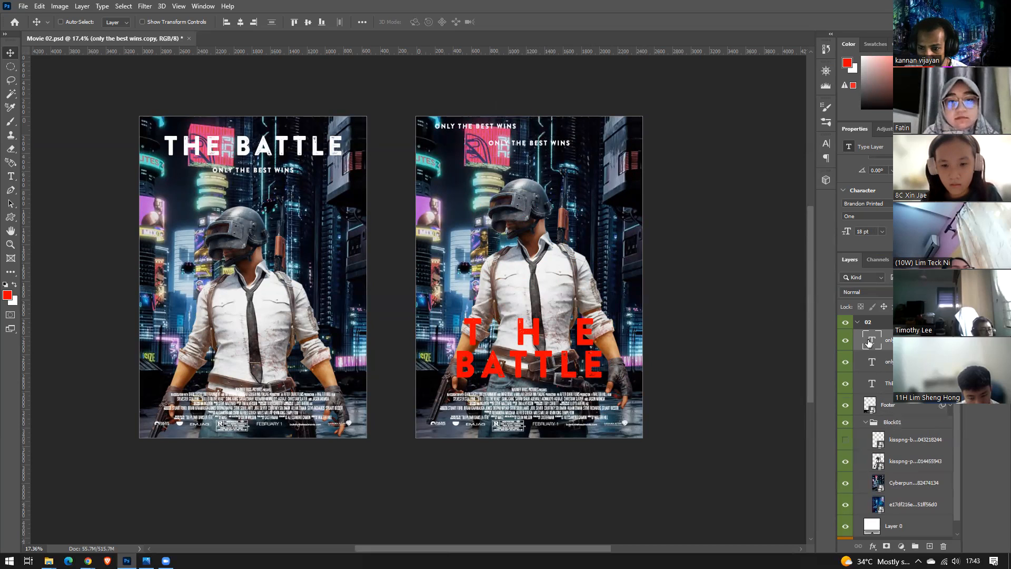
{"action": "double_click", "coordinate": [871, 340]}
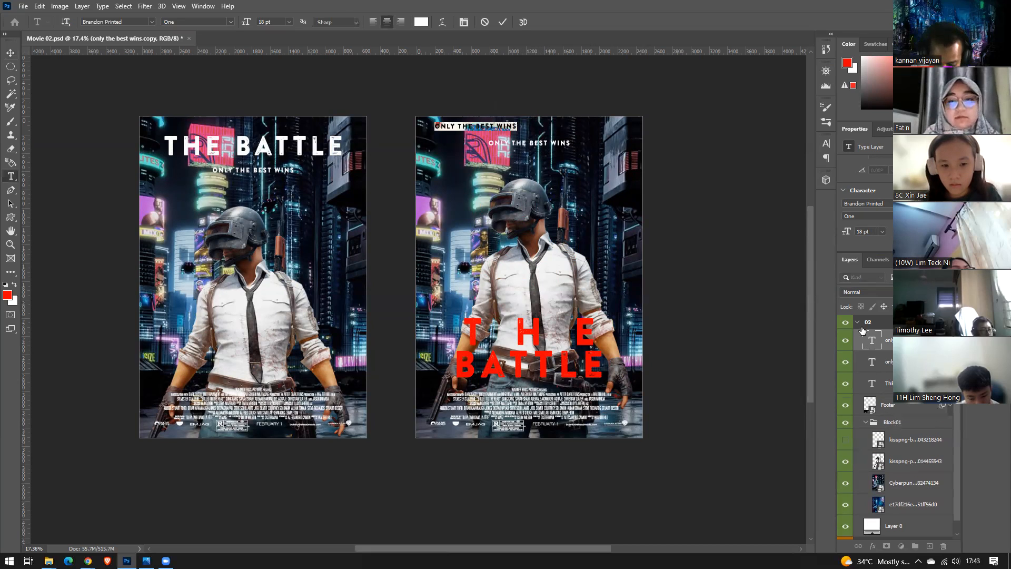
{"action": "type", "text": "JOHN"}
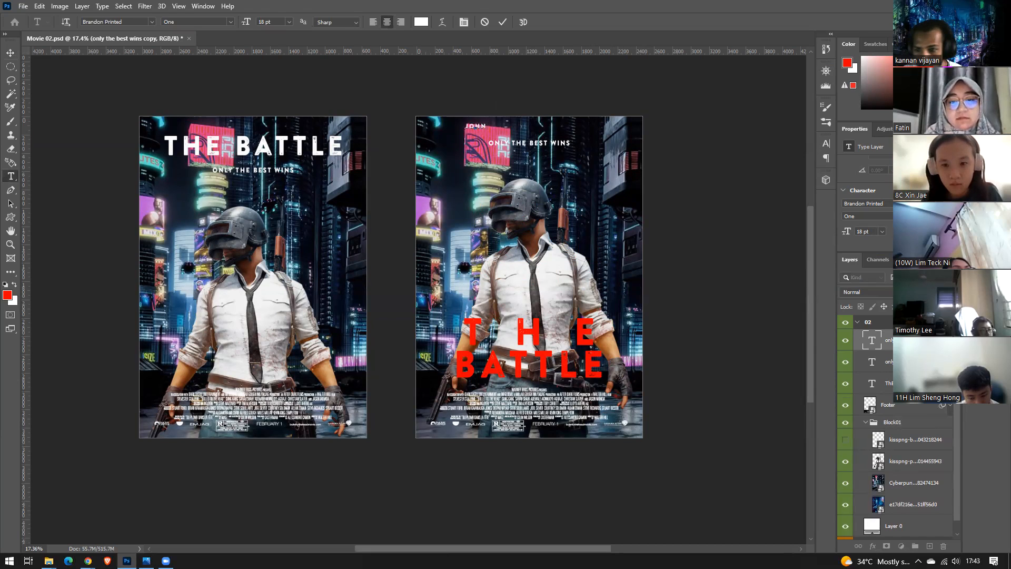
{"action": "left_click", "coordinate": [870, 341]}
{"action": "key", "text": "v"}
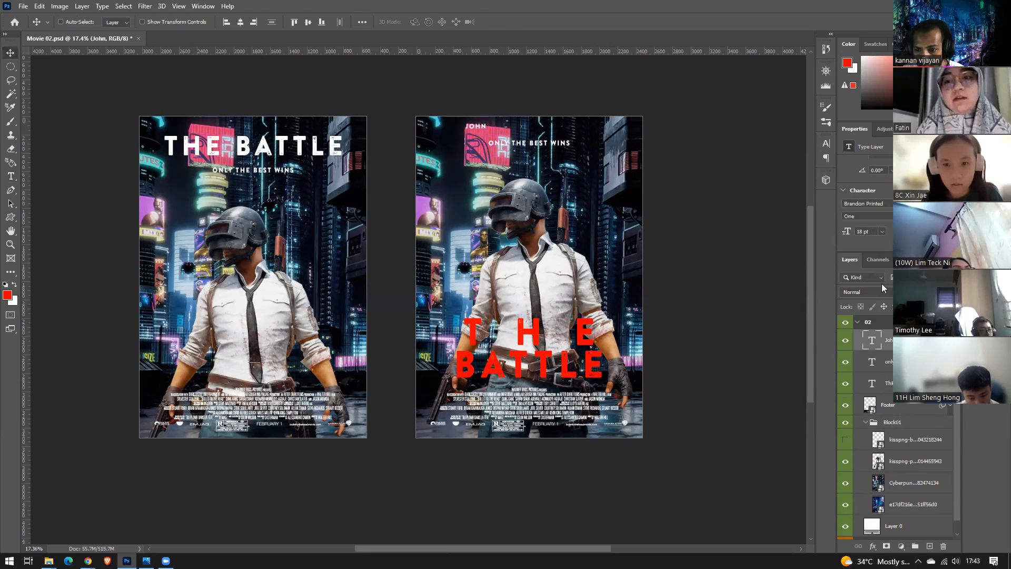
Move the first actor's name closer to the poster's upper-left corner and, after trying 36 pt, set its size to 24 pt
{"action": "left_click", "coordinate": [882, 231]}
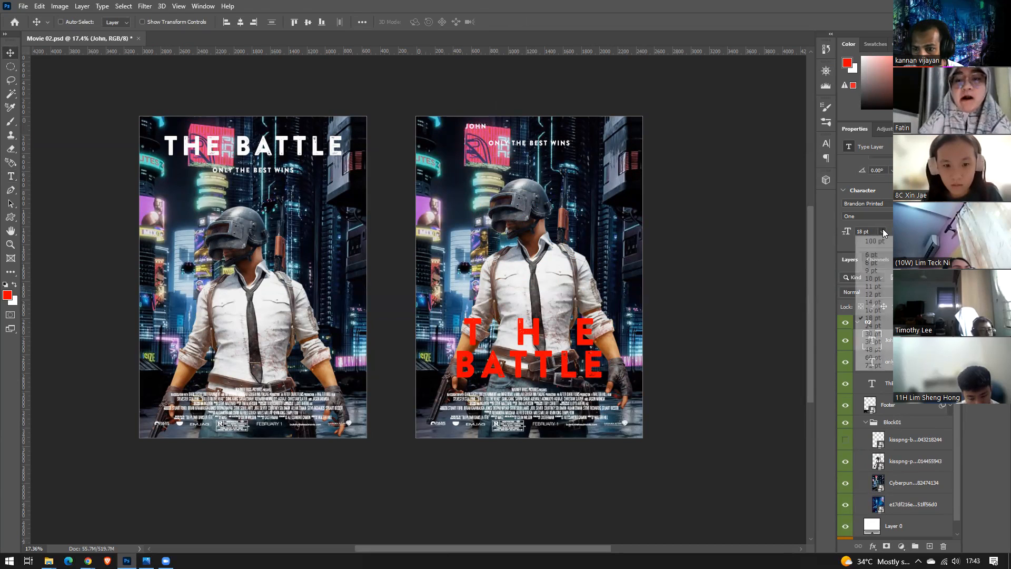
{"action": "left_click", "coordinate": [875, 342]}
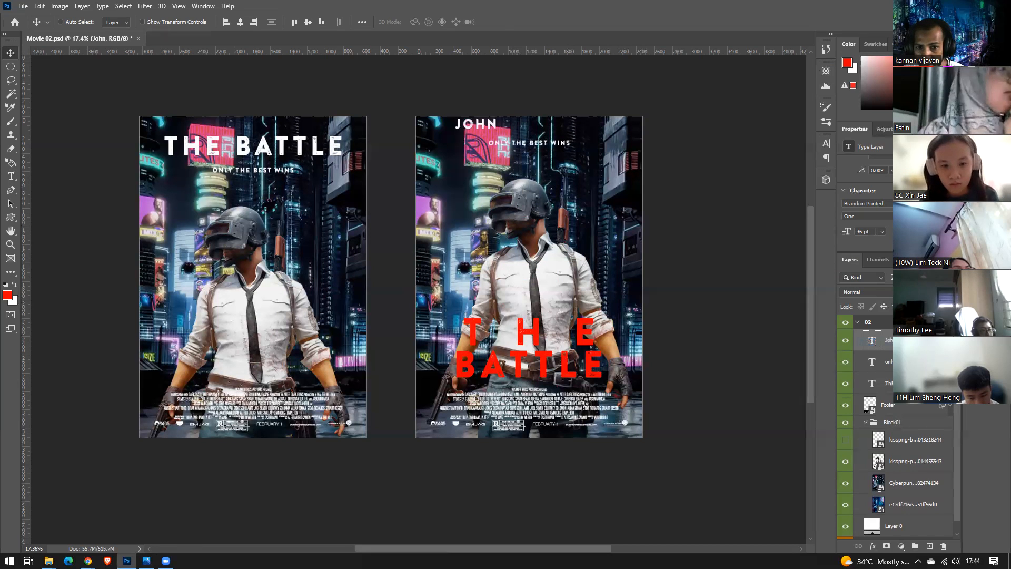
{"action": "left_click_drag", "start_coordinate": [470, 128], "coordinate": [441, 133]}
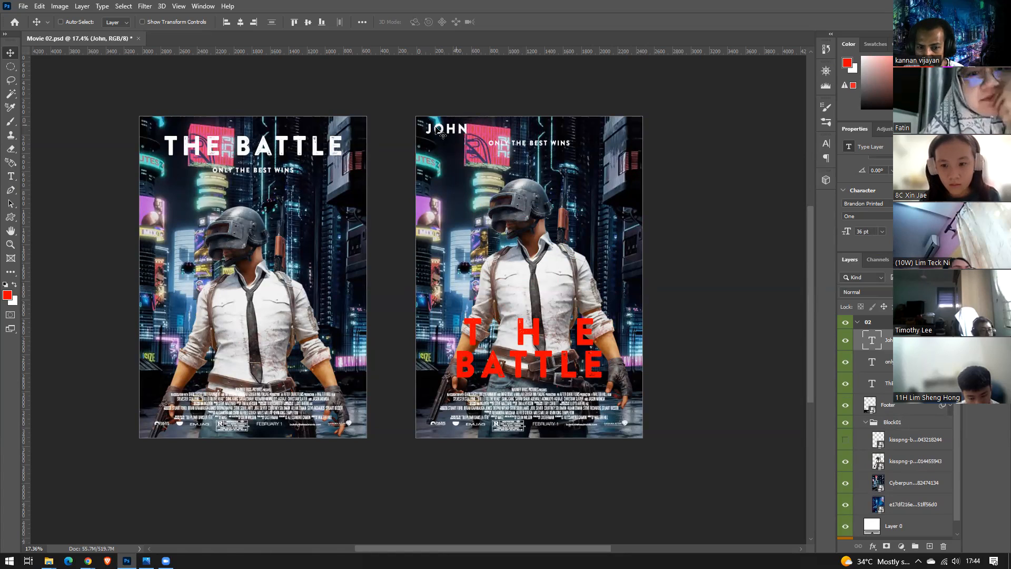
{"action": "double_click", "coordinate": [872, 340]}
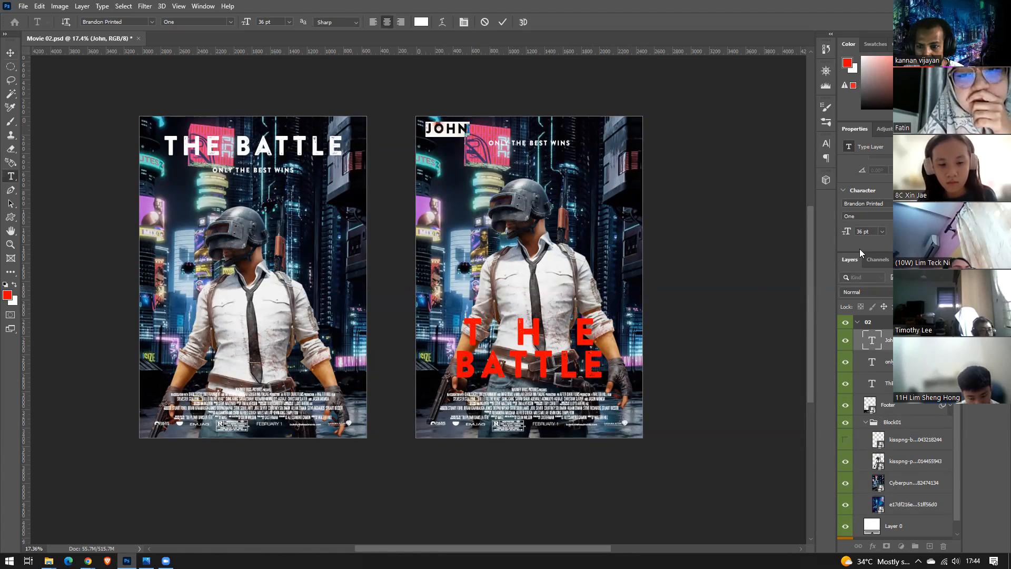
{"action": "left_click", "coordinate": [881, 231]}
{"action": "left_click", "coordinate": [876, 327]}
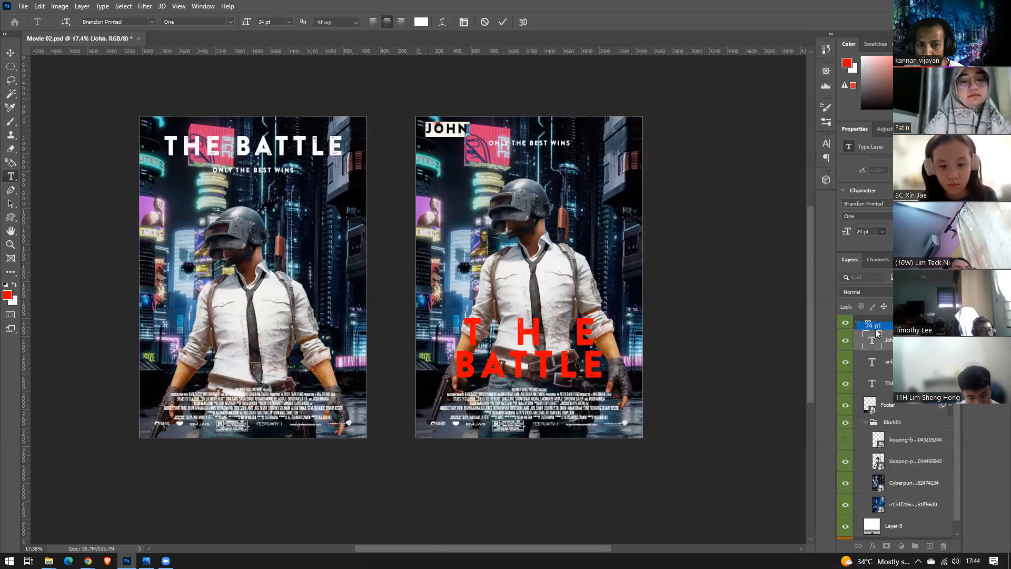
{"action": "left_click", "coordinate": [870, 348]}
{"action": "key", "text": "v"}
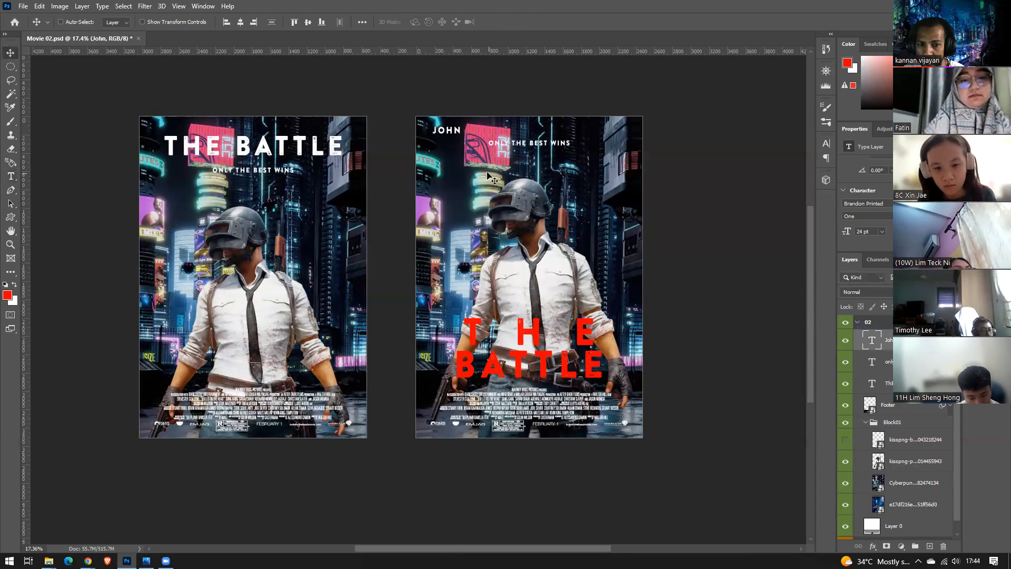
Duplicate the first actor's name to its right on the same line and replace the copy's text with a second actor's name
{"action": "left_click_drag", "start_coordinate": [437, 134], "coordinate": [488, 137]}
{"action": "double_click", "coordinate": [870, 341]}
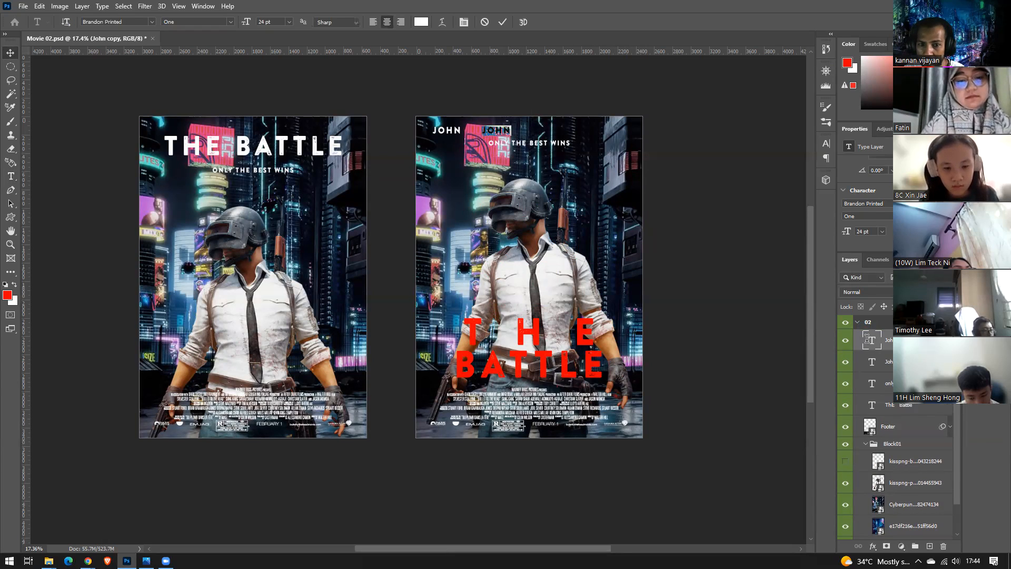
{"action": "type", "text": "Don"}
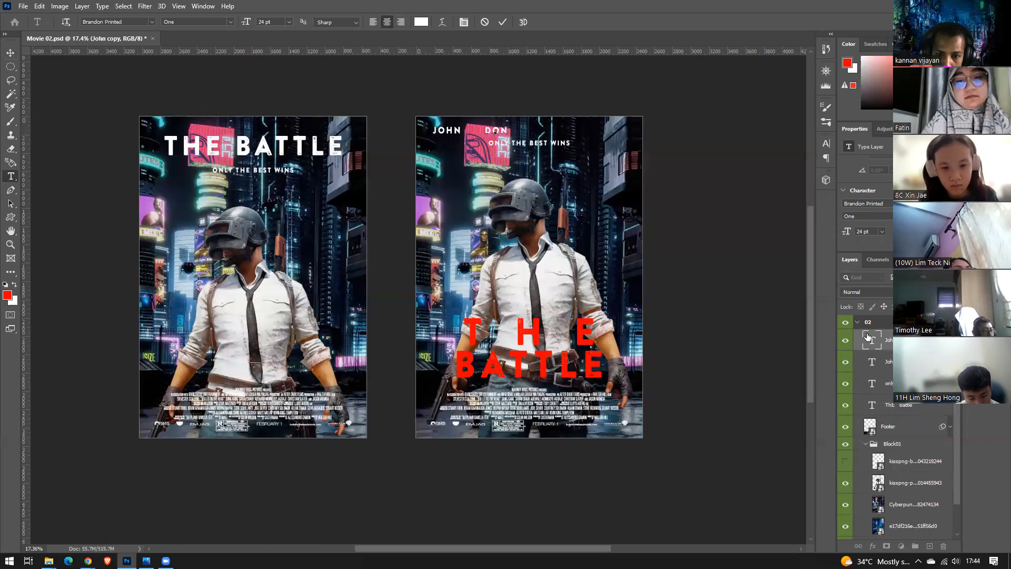
{"action": "left_click", "coordinate": [870, 342]}
{"action": "key", "text": "v"}
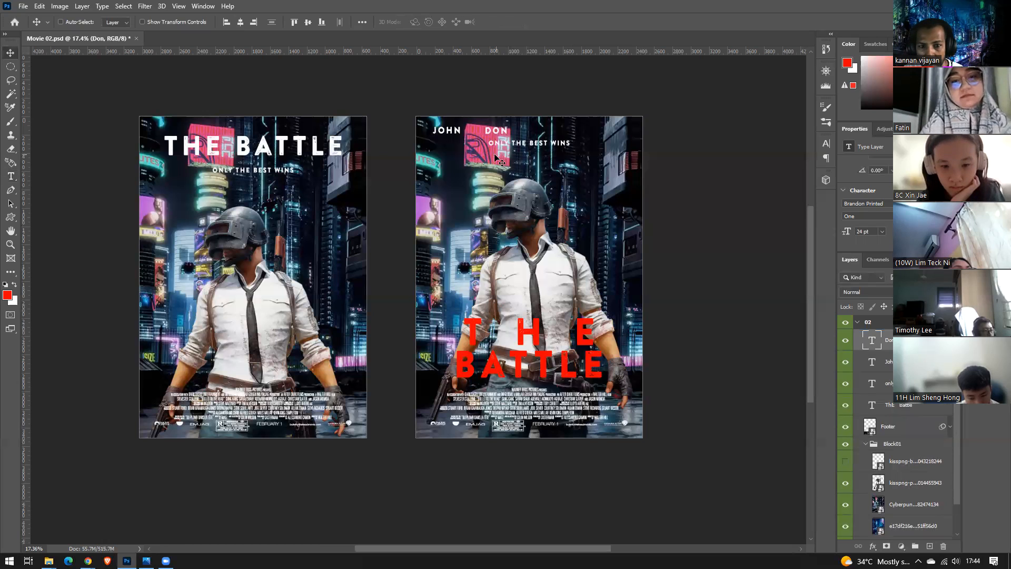
Duplicate the second actor's name to its right and replace the copy's text with a third actor's name
{"action": "left_click_drag", "start_coordinate": [503, 135], "coordinate": [555, 133]}
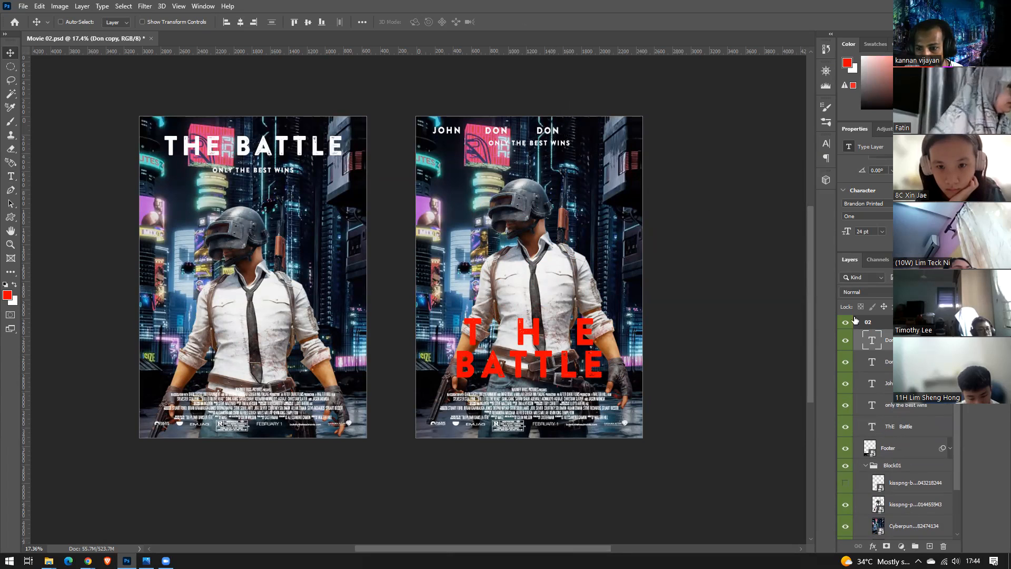
{"action": "double_click", "coordinate": [871, 341]}
{"action": "type", "text": "SON"}
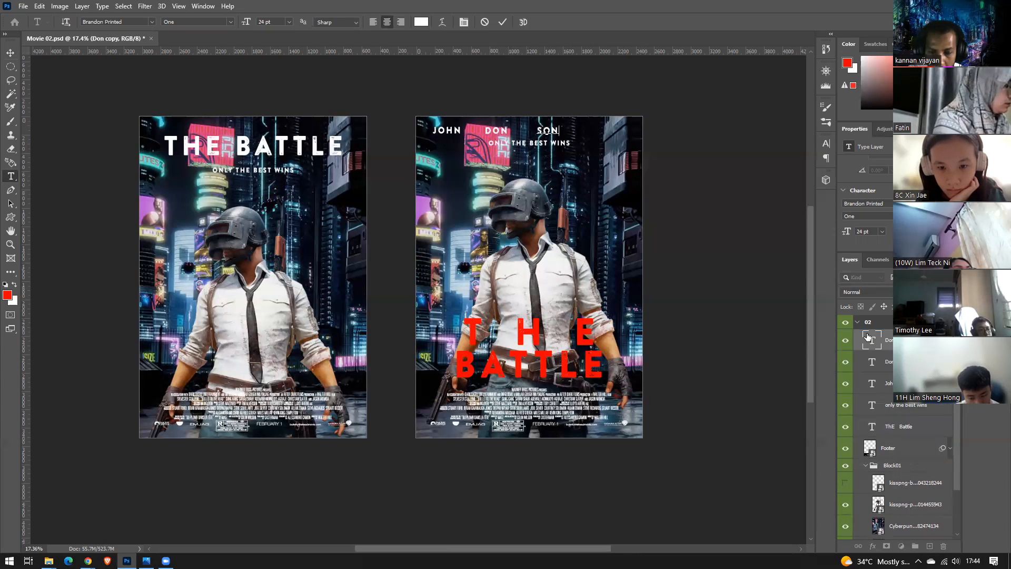
{"action": "left_click", "coordinate": [866, 324]}
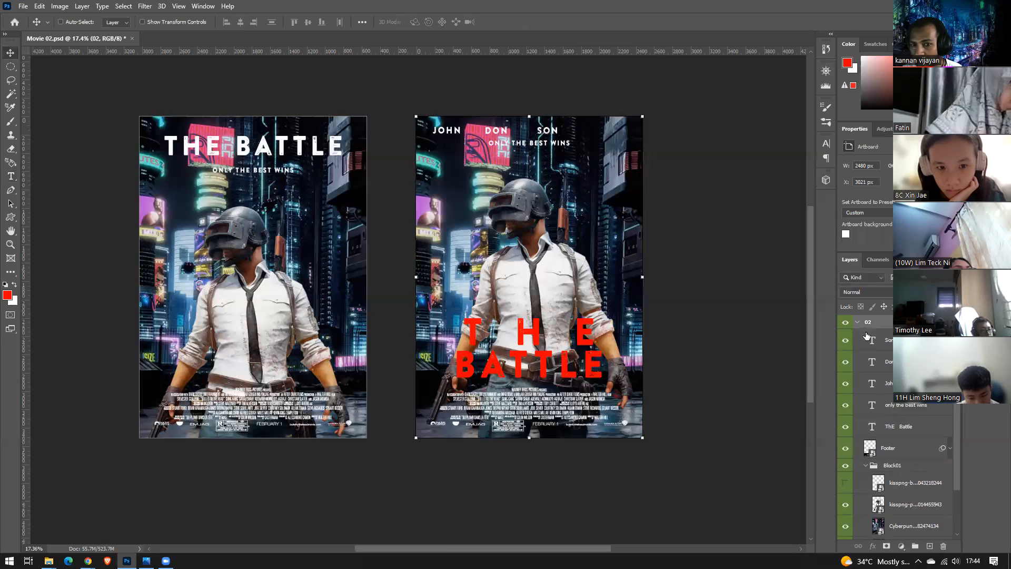
Duplicate the third actor's name toward the poster's right edge and replace the copy's text with a fourth actor's name
{"action": "left_click", "coordinate": [880, 348]}
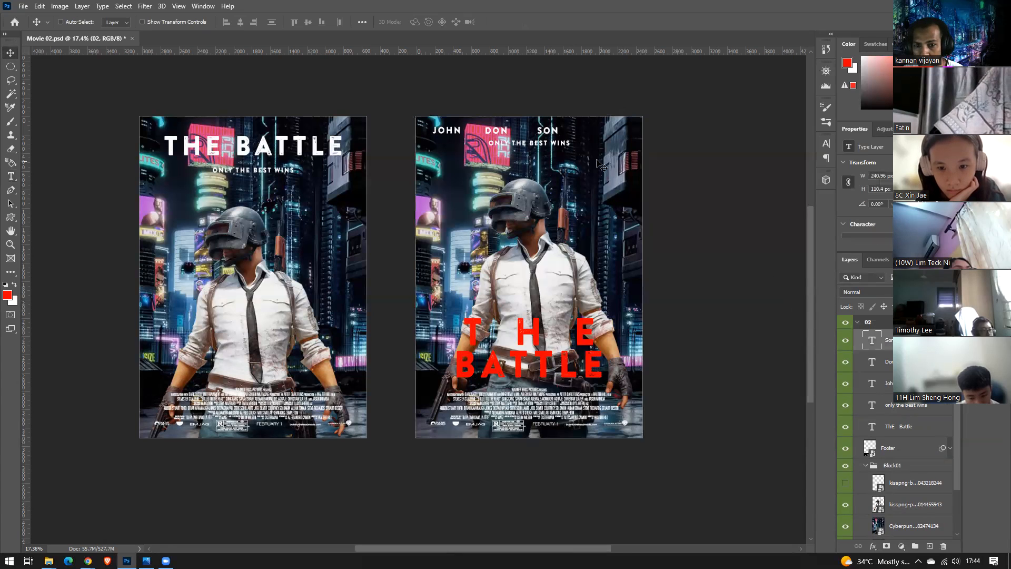
{"action": "left_click_drag", "start_coordinate": [554, 134], "coordinate": [609, 134]}
{"action": "double_click", "coordinate": [871, 344]}
{"action": "type", "text": "Ton"}
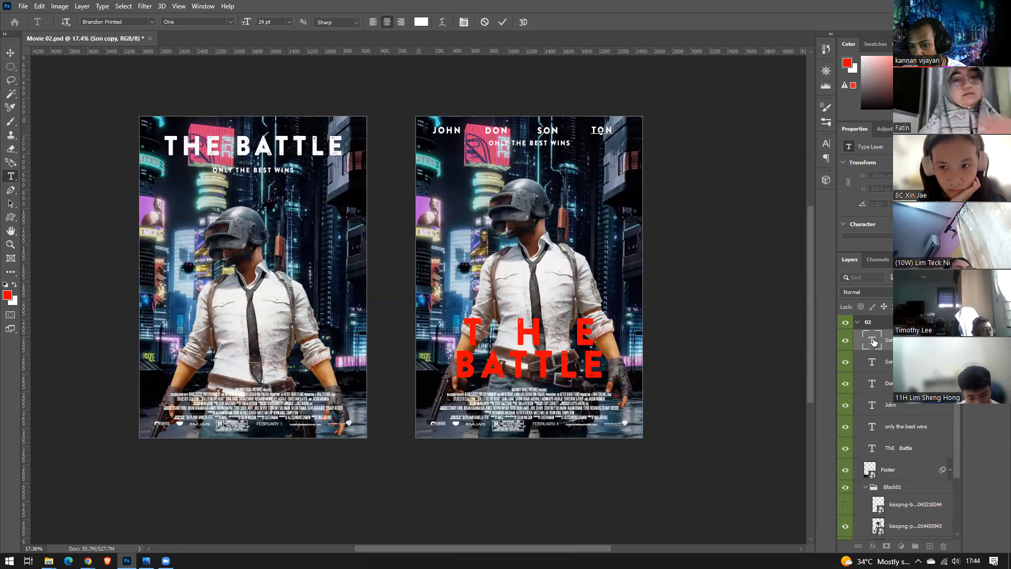
{"action": "key", "text": "ctrl+Return"}
{"action": "key", "text": "v"}
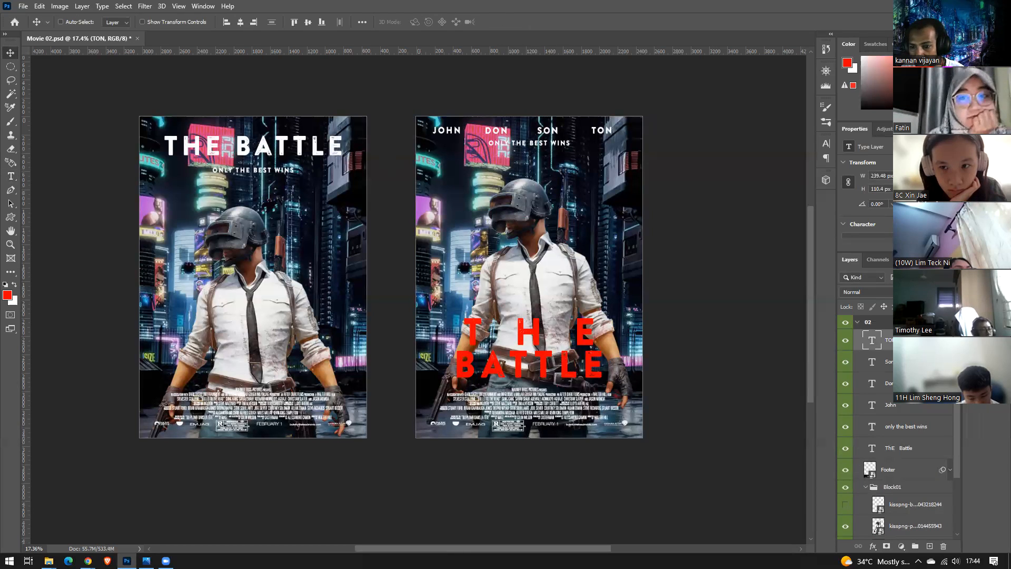
Link the four actor name layers and shift the row slightly up and right to center it across artboard 02
{"action": "left_click", "coordinate": [919, 416]}
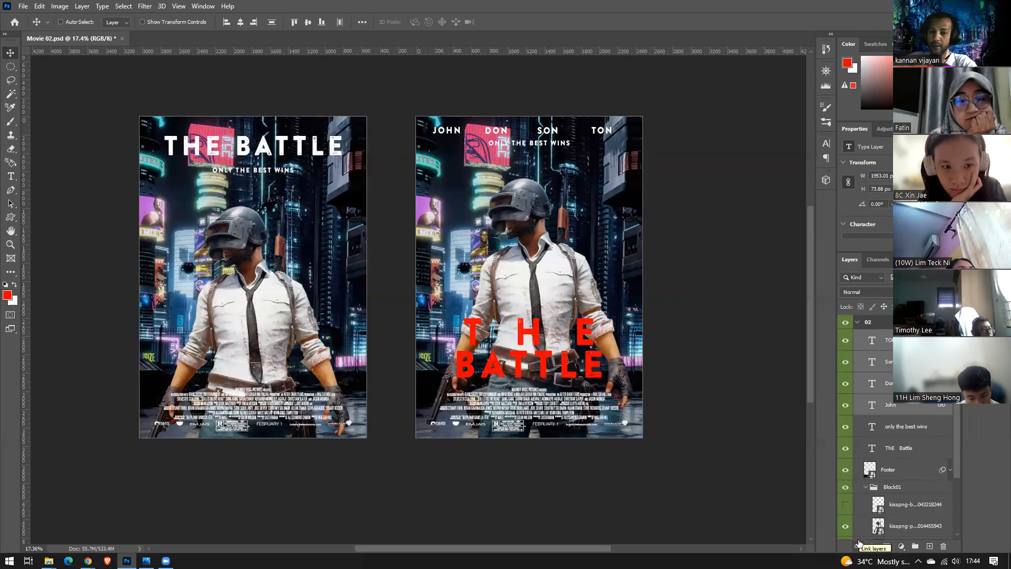
{"action": "left_click", "coordinate": [886, 348]}
{"action": "left_click_drag", "start_coordinate": [551, 137], "coordinate": [559, 133]}
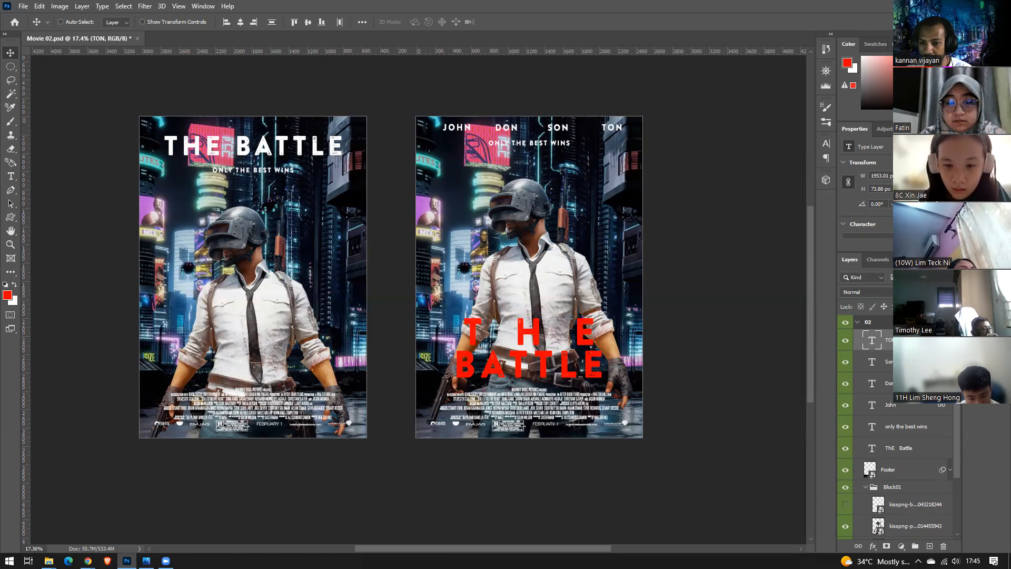
Move artboard 02's ONLY THE BEST WINS tagline between BATTLE and the credits block, nudged up close beneath the title
{"action": "left_click", "coordinate": [925, 435]}
{"action": "left_click_drag", "start_coordinate": [543, 143], "coordinate": [537, 379]}
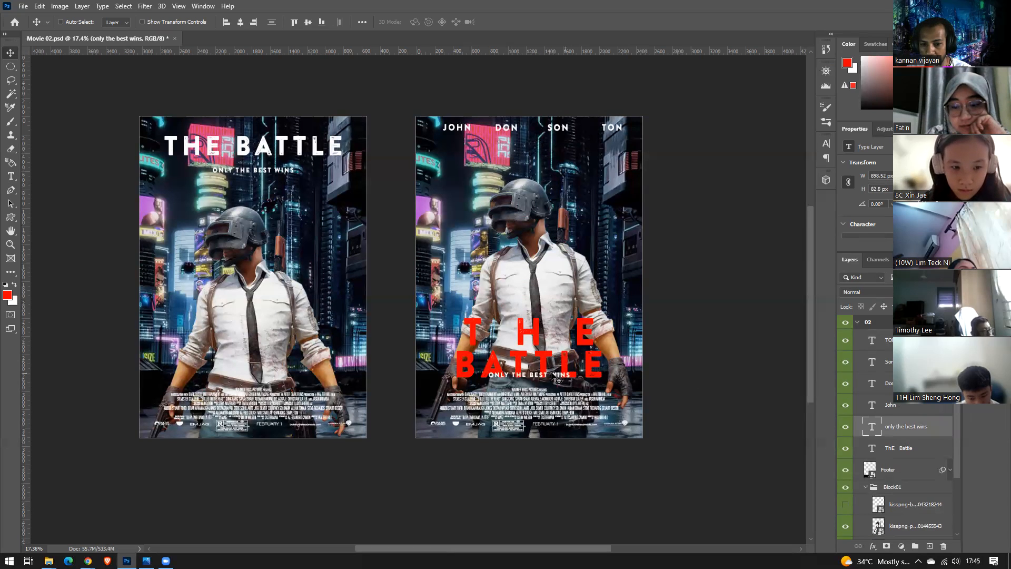
{"action": "mouse_move", "coordinate": [548, 375]}
{"action": "left_mouse_down"}
{"action": "mouse_move", "coordinate": [547, 350]}
{"action": "mouse_move", "coordinate": [543, 383]}
{"action": "left_mouse_up"}
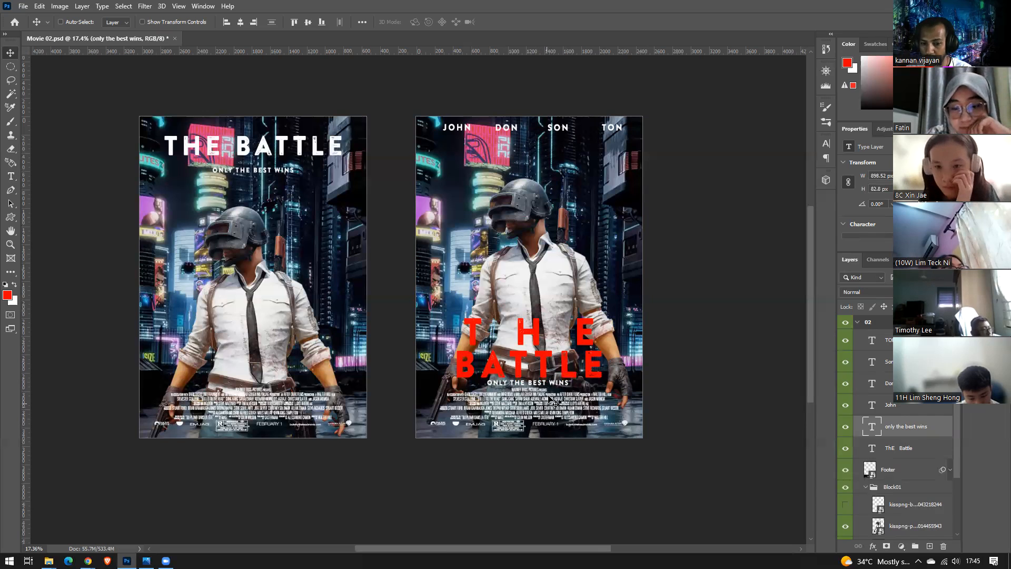
{"action": "key", "text": "shift+Up"}
{"action": "key", "text": "shift+Up"}
{"action": "key", "text": "shift+Up"}
{"action": "key", "text": "shift+Up"}
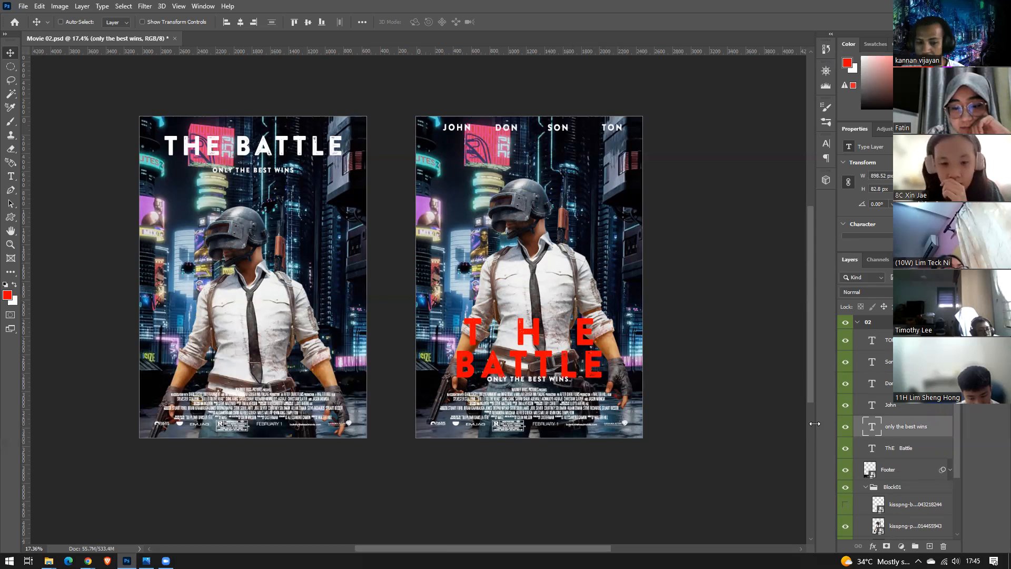
Nudge artboard 02's red THE BATTLE title slightly up to open a gap above the tagline
{"action": "left_click", "coordinate": [901, 449]}
{"action": "key", "text": "shift+Up"}
{"action": "key", "text": "shift+Up"}
{"action": "key", "text": "shift+Up"}
{"action": "key", "text": "shift+Up"}
{"action": "key", "text": "shift+Up"}
{"action": "key", "text": "shift+Up"}
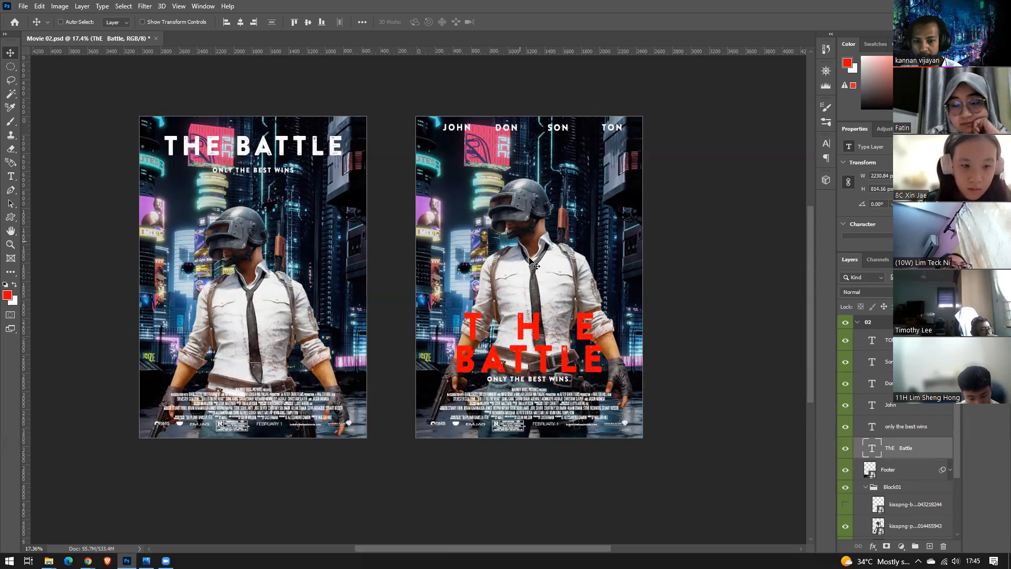
Move the linked row of actor names slightly down from artboard 02's upper edge
{"action": "scroll", "coordinate": [551, 294], "scroll_direction": "down", "scroll_amount": 2}
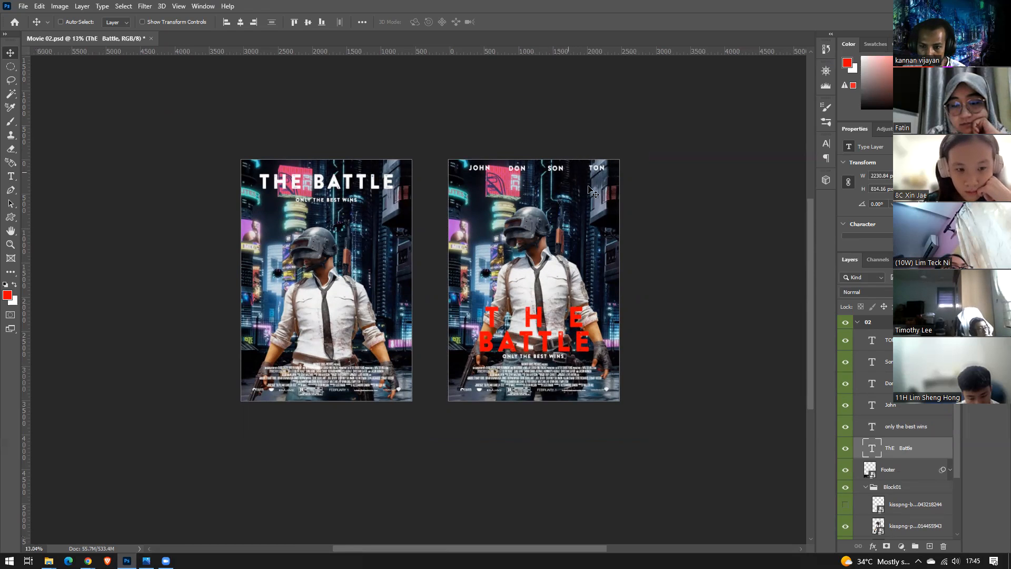
{"action": "left_click", "coordinate": [891, 383]}
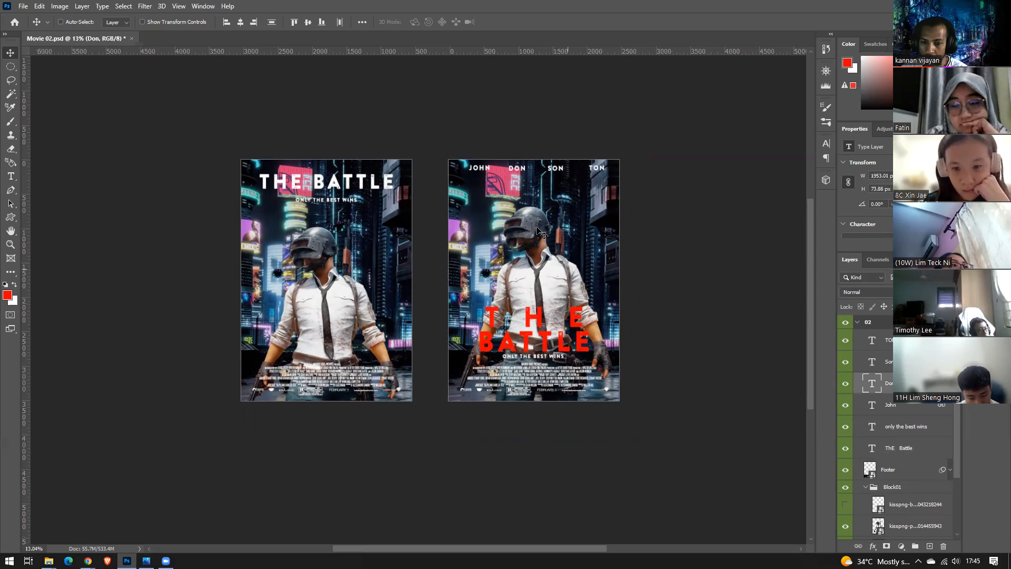
{"action": "left_click_drag", "start_coordinate": [554, 165], "coordinate": [554, 170]}
{"action": "scroll", "coordinate": [649, 318], "scroll_direction": "down", "scroll_amount": 2}
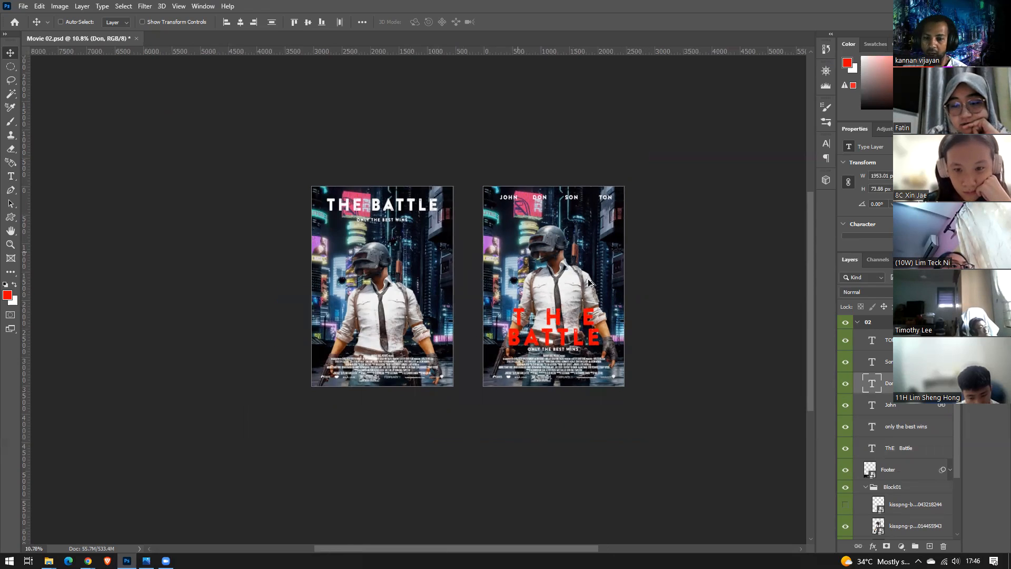
{"action": "scroll", "coordinate": [559, 342], "scroll_direction": "up", "scroll_amount": 3}
{"action": "scroll", "coordinate": [535, 342], "scroll_direction": "down", "scroll_amount": 3}
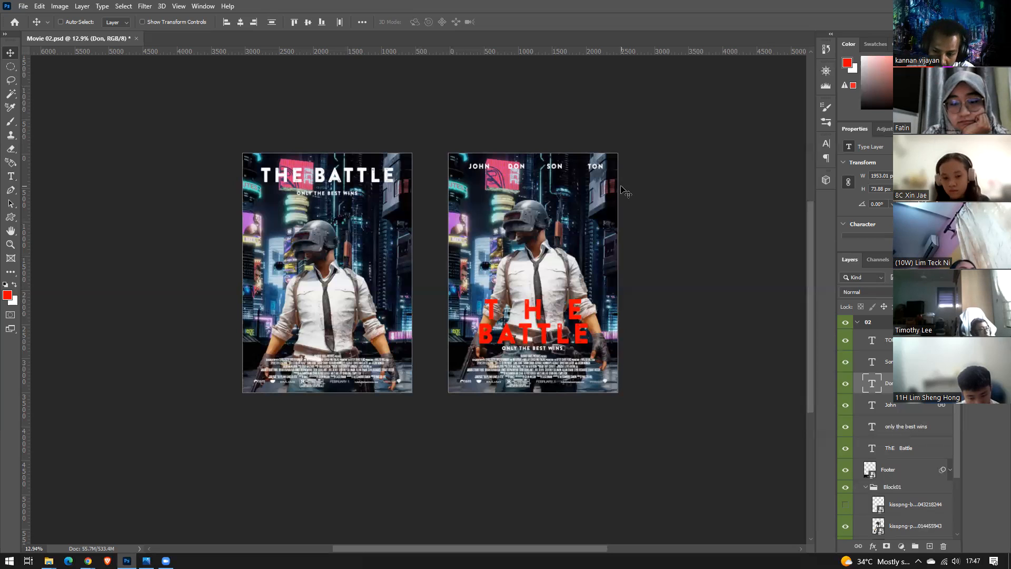
Hide the Cyberpunk city layer in artboard 02's Block01 group so the background image below it is used instead
{"action": "scroll", "coordinate": [898, 445], "scroll_direction": "down", "scroll_amount": 2}
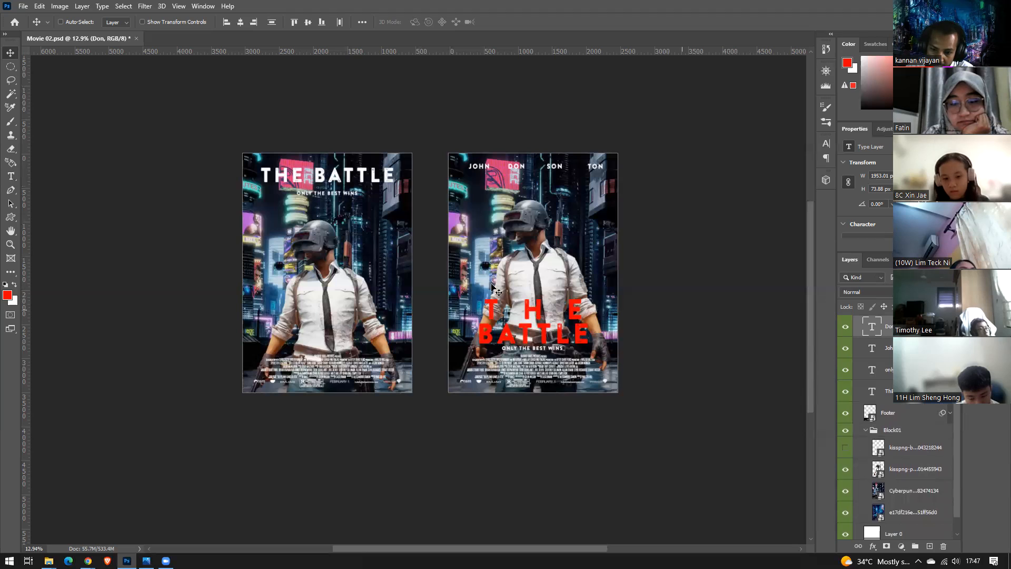
{"action": "scroll", "coordinate": [907, 494], "scroll_direction": "down", "scroll_amount": 1}
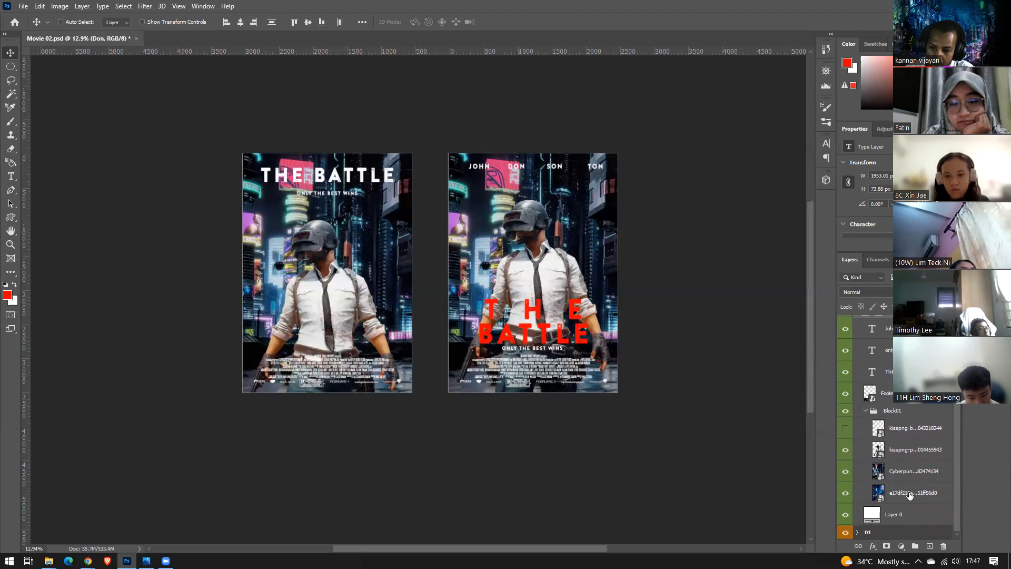
{"action": "left_click", "coordinate": [845, 472]}
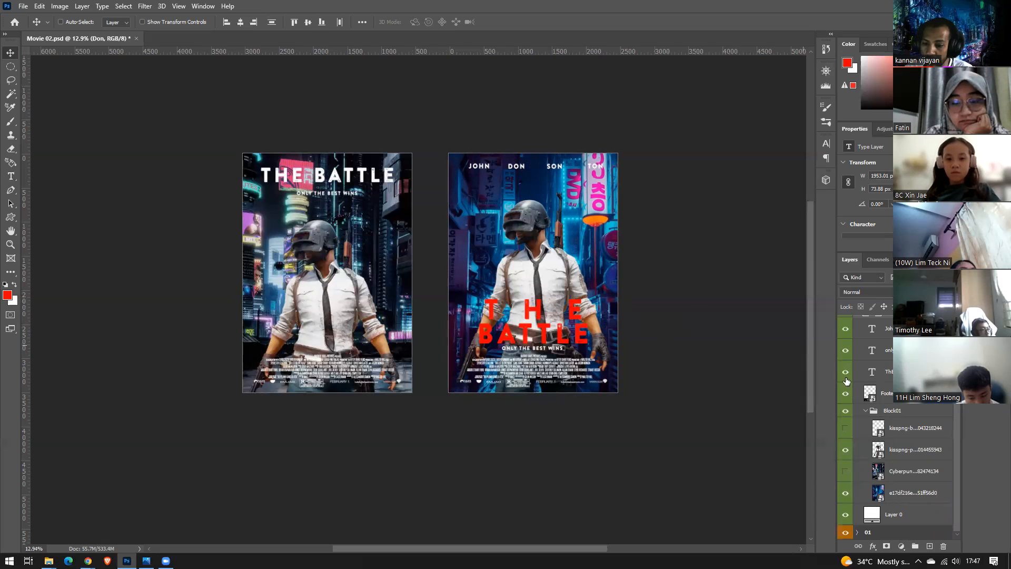
Collapse the Block01 group and artboard 02 in the layer list and deselect all layers
{"action": "left_click", "coordinate": [862, 410]}
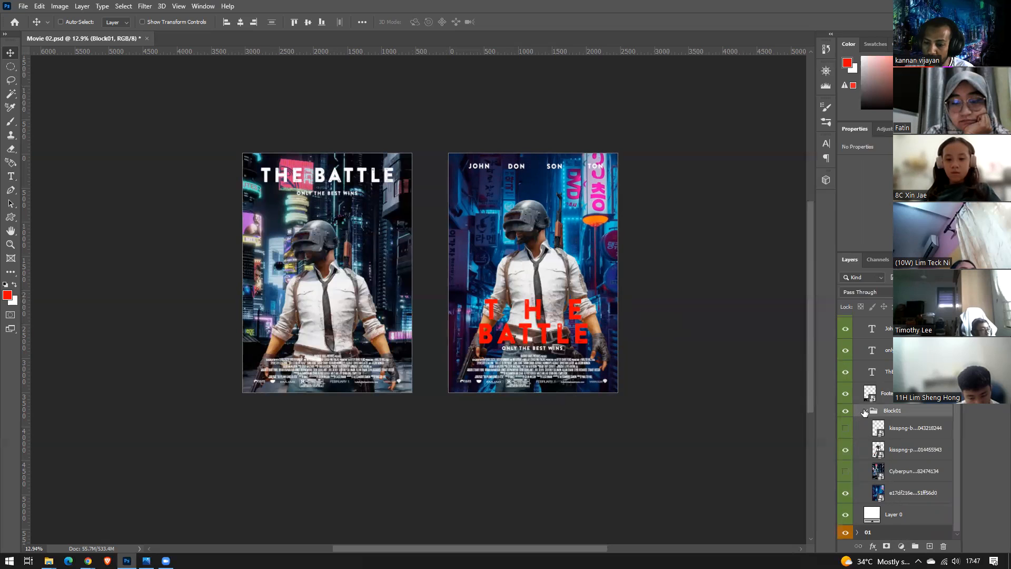
{"action": "left_click", "coordinate": [864, 410]}
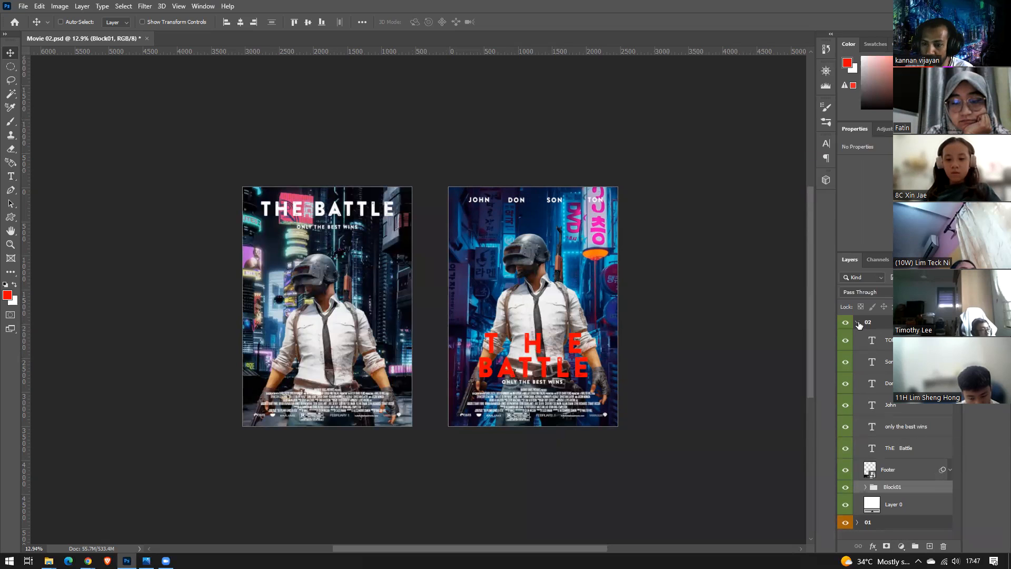
{"action": "left_click", "coordinate": [859, 322]}
{"action": "left_click", "coordinate": [882, 375]}
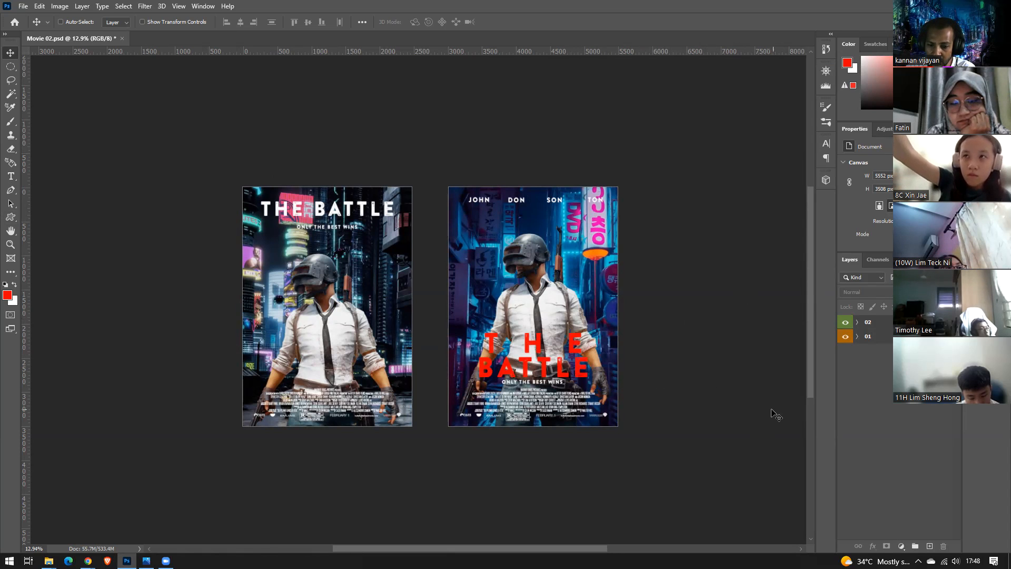
Look over artboard 02's layer list, and temporarily hide artboard 01 to view the alternative poster alone
{"action": "left_click", "coordinate": [857, 323]}
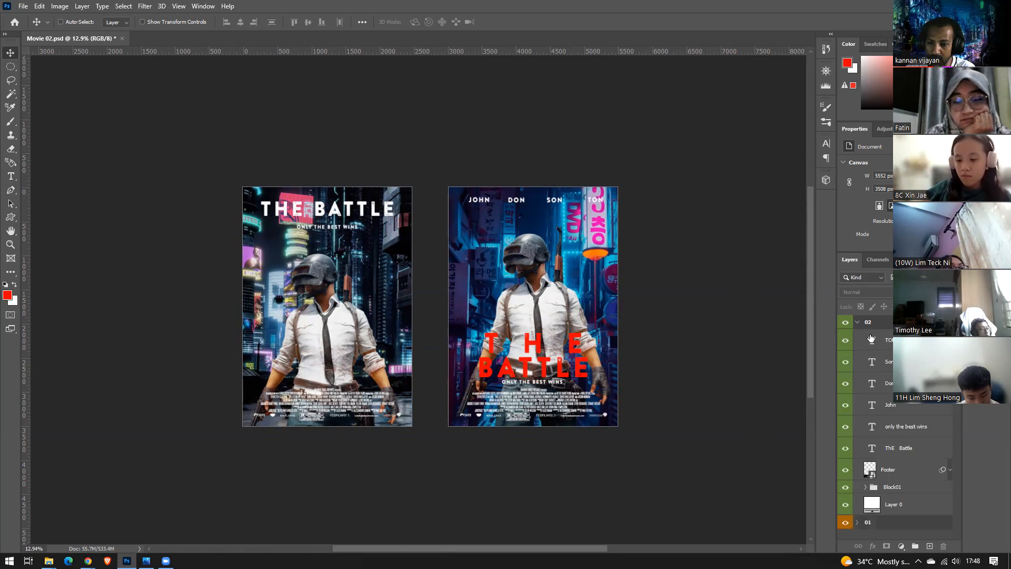
{"action": "left_click", "coordinate": [858, 323]}
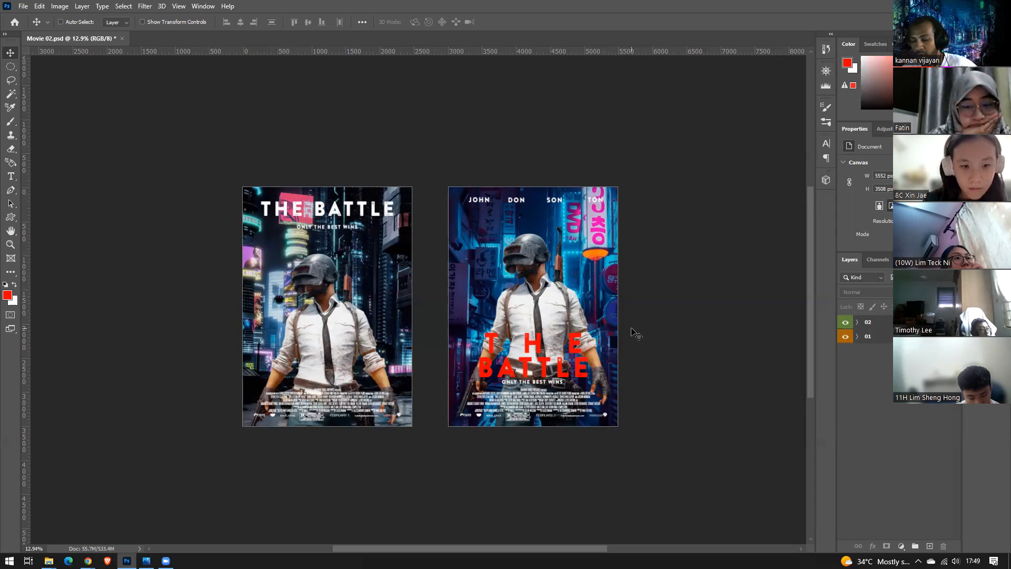
{"action": "left_click", "coordinate": [846, 336]}
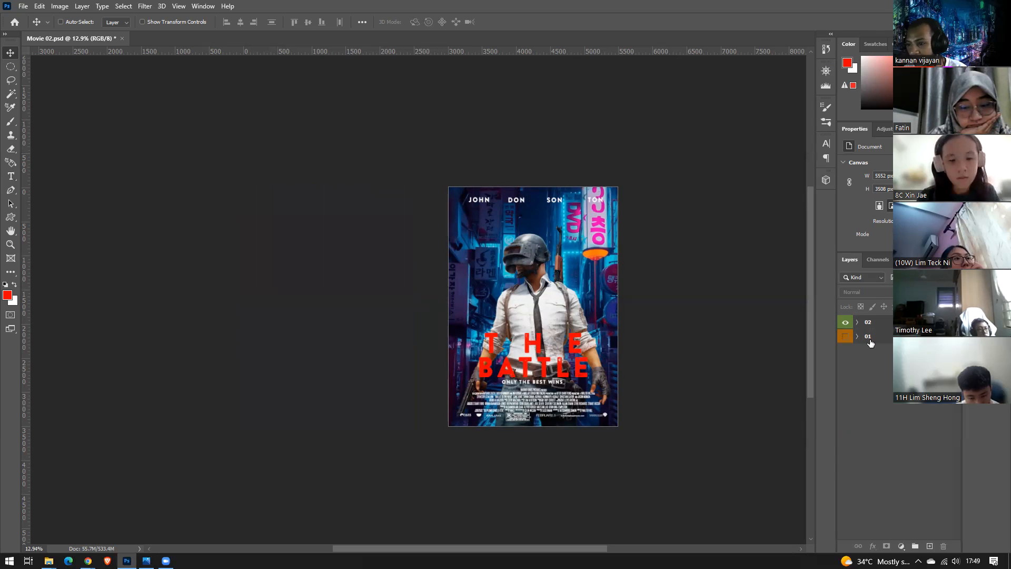
{"action": "left_click", "coordinate": [847, 337]}
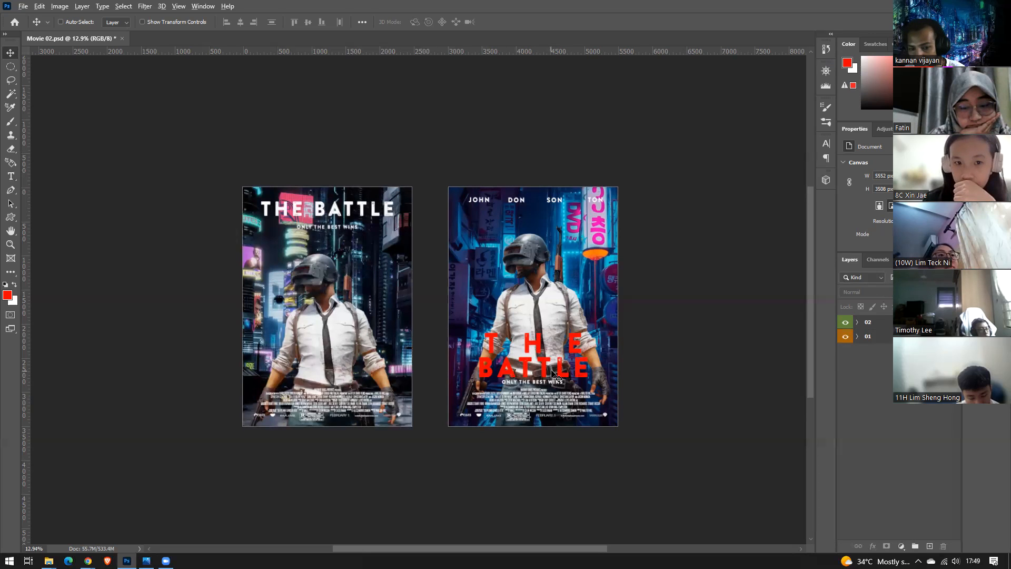
Examine the two movie poster versions side by side, up close and as a whole
{"action": "scroll", "coordinate": [553, 371], "scroll_direction": "up", "scroll_amount": 2}
{"action": "key", "text": "space"}
{"action": "left_click_drag", "start_coordinate": [726, 351], "coordinate": [766, 331]}
{"action": "scroll", "coordinate": [692, 425], "scroll_direction": "down", "scroll_amount": 2}
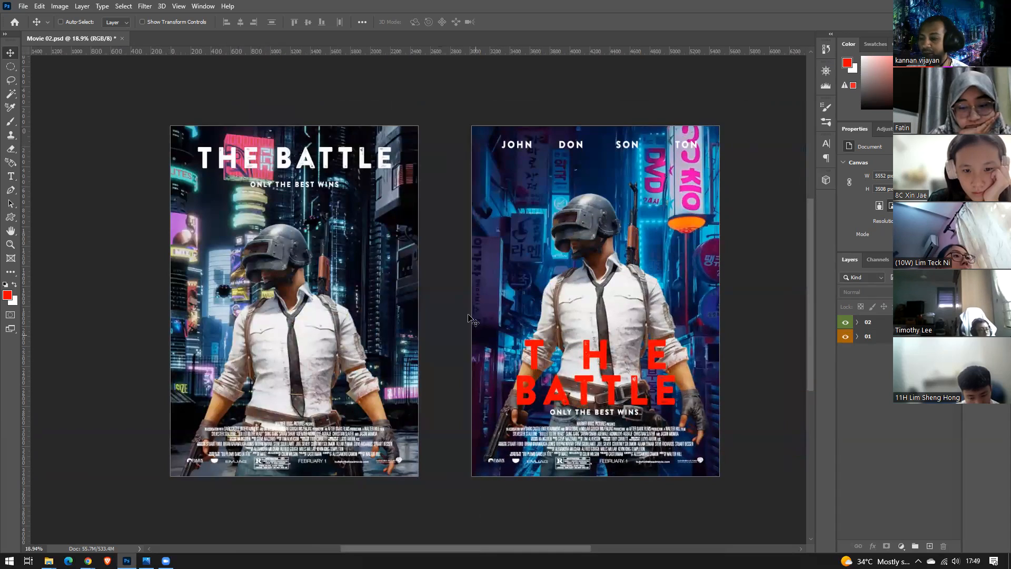
{"action": "scroll", "coordinate": [616, 404], "scroll_direction": "up", "scroll_amount": 1}
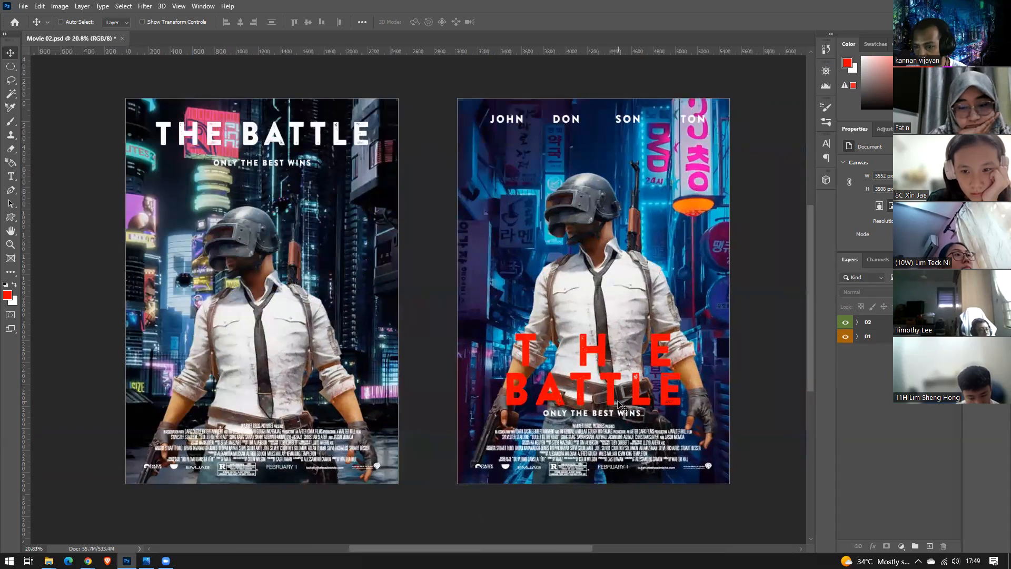
{"action": "scroll", "coordinate": [618, 406], "scroll_direction": "down", "scroll_amount": 3}
{"action": "scroll", "coordinate": [620, 408], "scroll_direction": "up", "scroll_amount": 1}
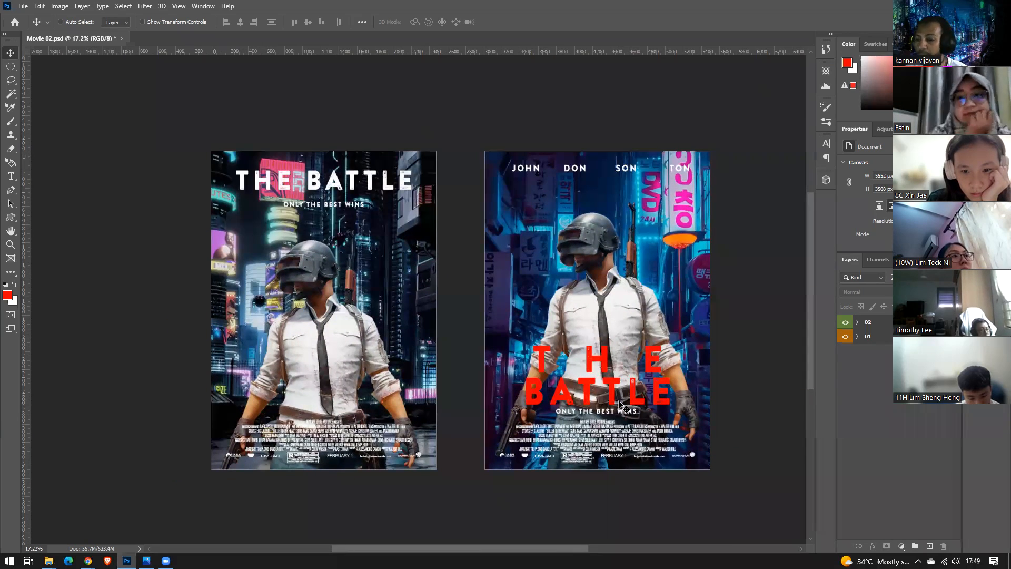
{"action": "scroll", "coordinate": [624, 404], "scroll_direction": "up", "scroll_amount": 1}
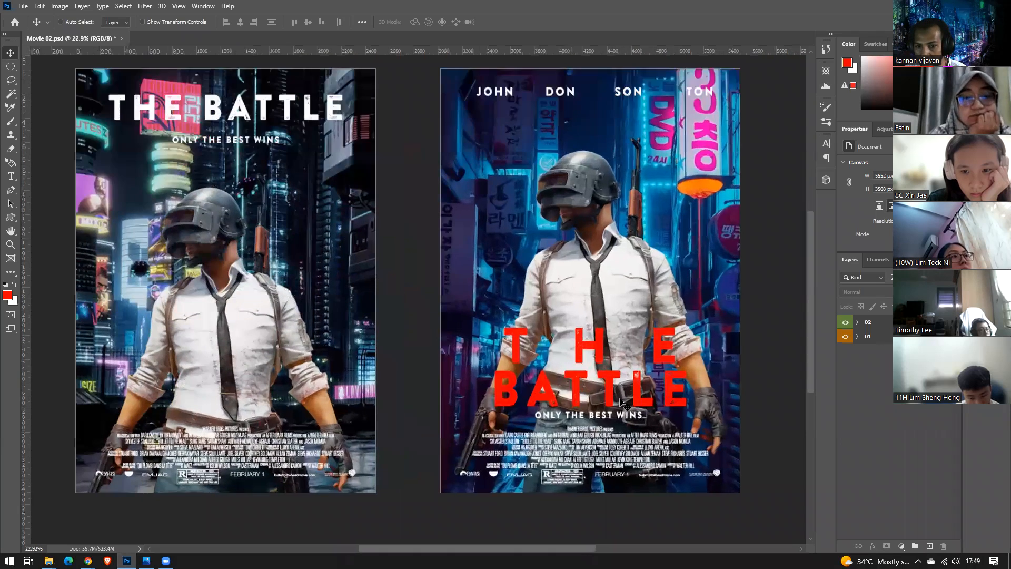
{"action": "scroll", "coordinate": [624, 404], "scroll_direction": "down", "scroll_amount": 2}
{"action": "scroll", "coordinate": [599, 419], "scroll_direction": "up", "scroll_amount": 1}
{"action": "scroll", "coordinate": [599, 419], "scroll_direction": "down", "scroll_amount": 1}
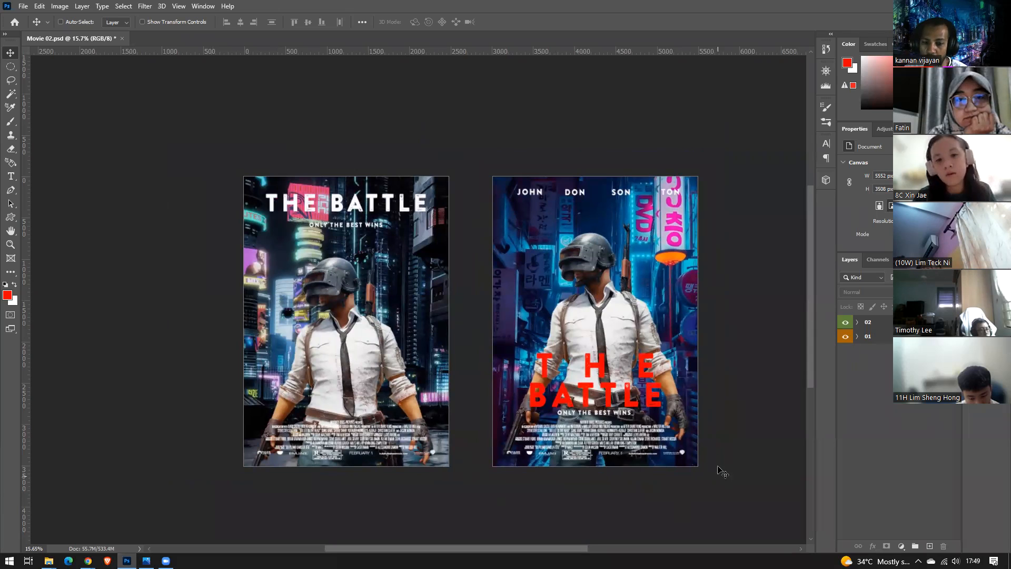
Expand group 01 and delete the blue street background image layer beneath the Cyberpunk layer in Block01
{"action": "left_click", "coordinate": [858, 338]}
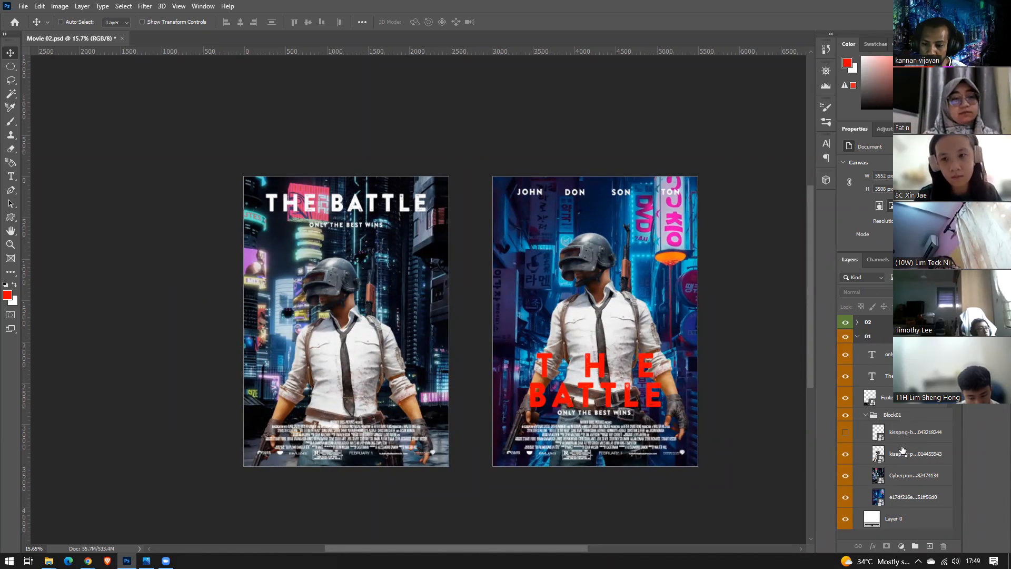
{"action": "left_click", "coordinate": [919, 480]}
{"action": "left_click", "coordinate": [845, 498]}
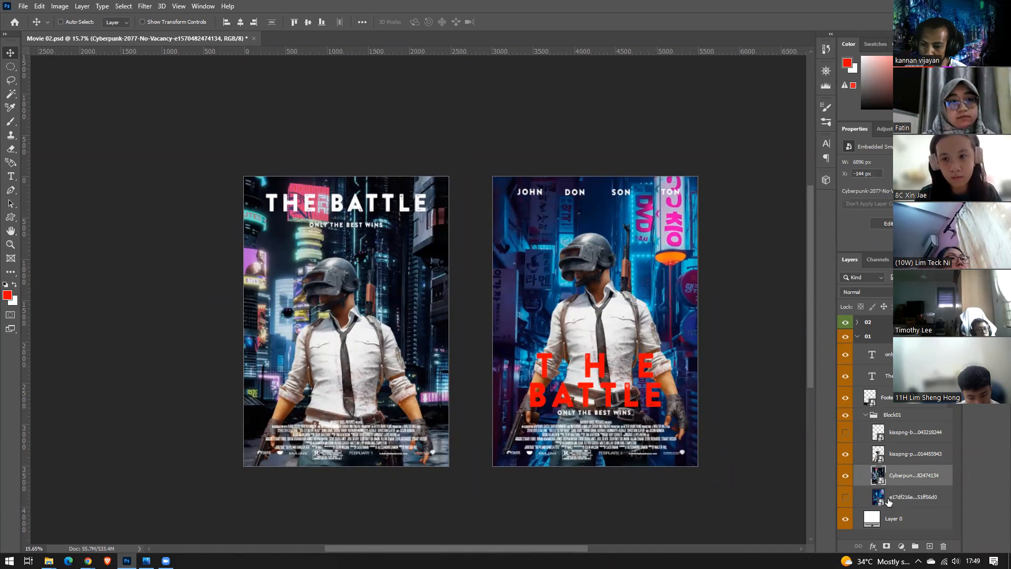
{"action": "left_click", "coordinate": [902, 502]}
{"action": "key", "text": "Delete"}
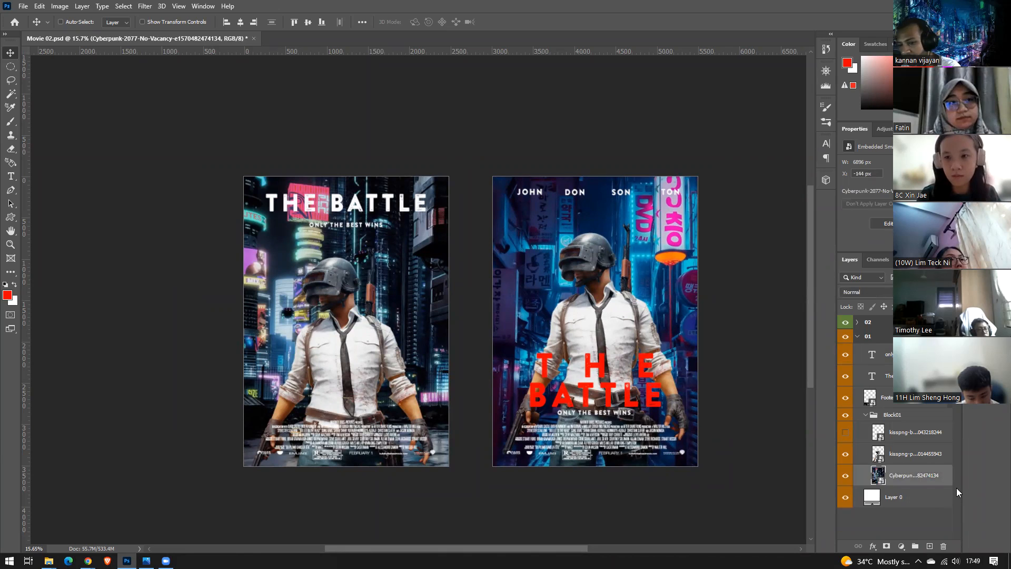
Rename the Cyberpunk background layer as BG and the helmeted character layer as Actor
{"action": "double_click", "coordinate": [917, 476]}
{"action": "type", "text": "BG"}
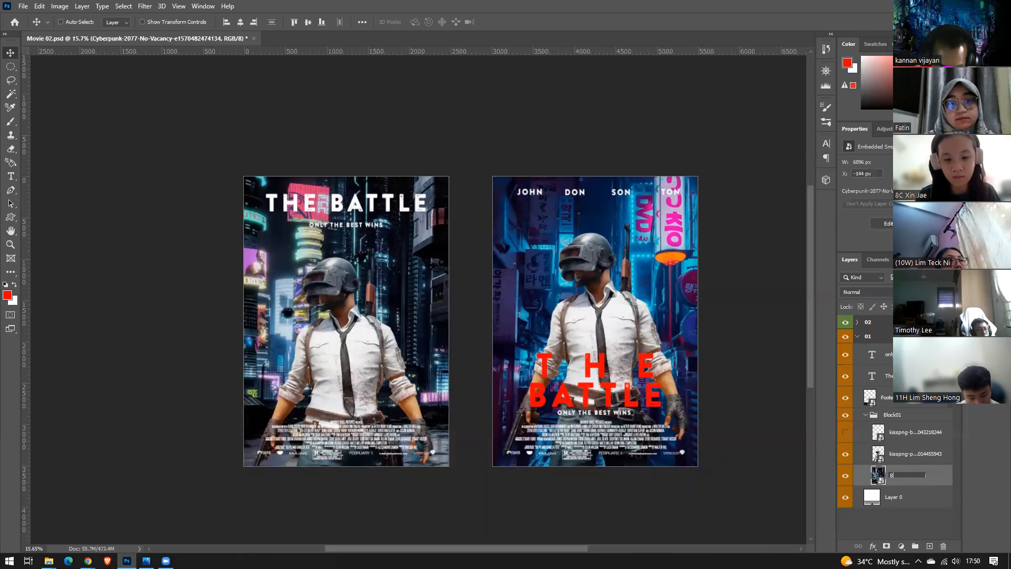
{"action": "key", "text": "Return"}
{"action": "double_click", "coordinate": [920, 455]}
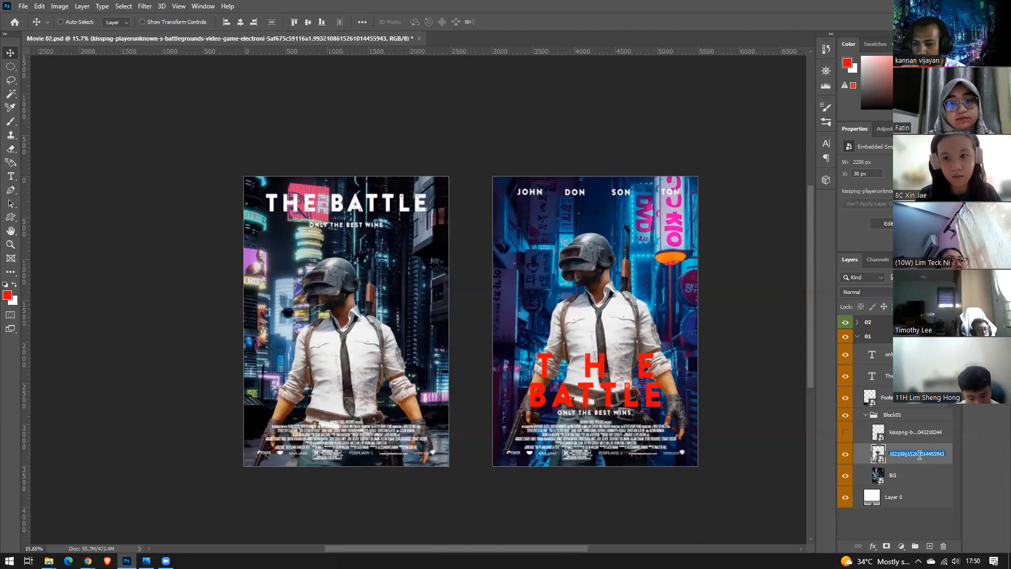
{"action": "type", "text": "Cha"}
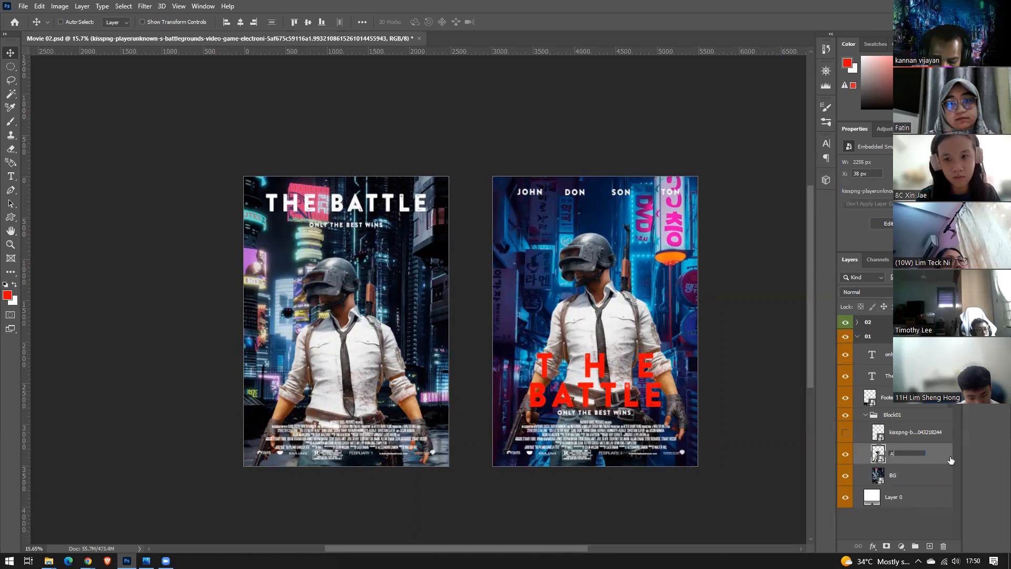
{"action": "key", "text": "Return"}
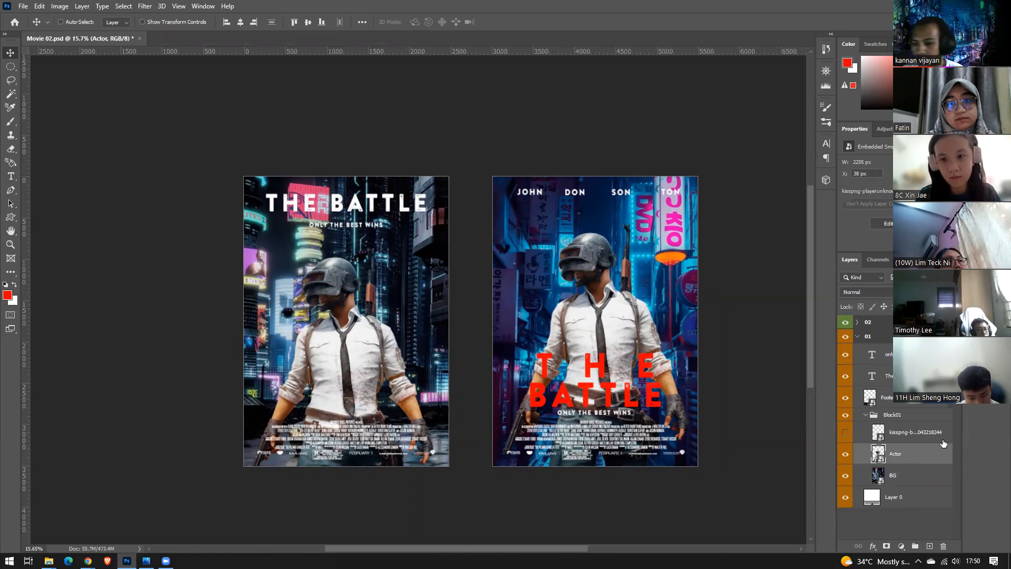
Rename the hidden floating powder layer at the top of Block01 as EFX
{"action": "left_click", "coordinate": [894, 434]}
{"action": "double_click", "coordinate": [894, 434]}
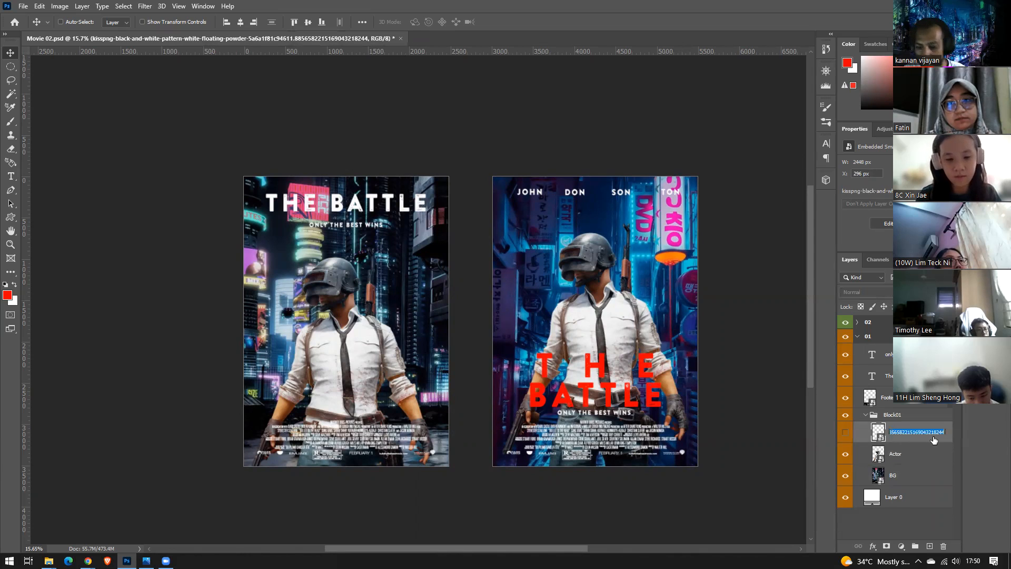
{"action": "type", "text": "EFX"}
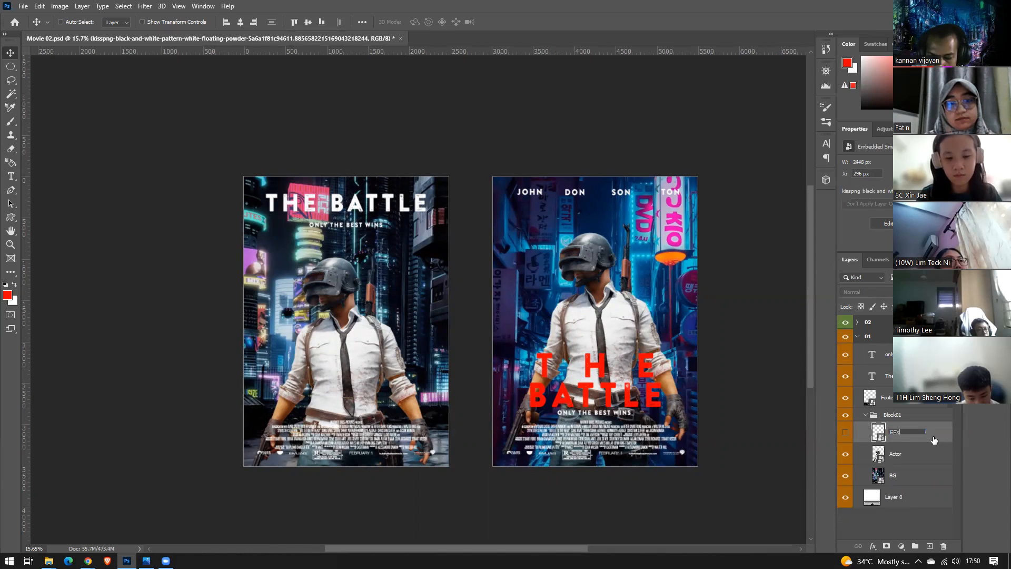
{"action": "key", "text": "Return"}
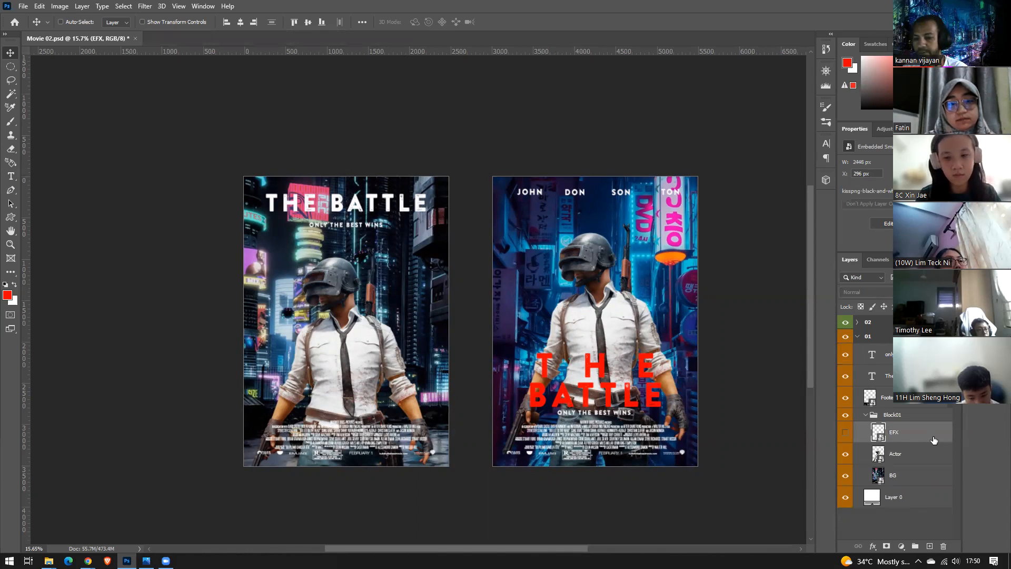
{"action": "left_click", "coordinate": [915, 540]}
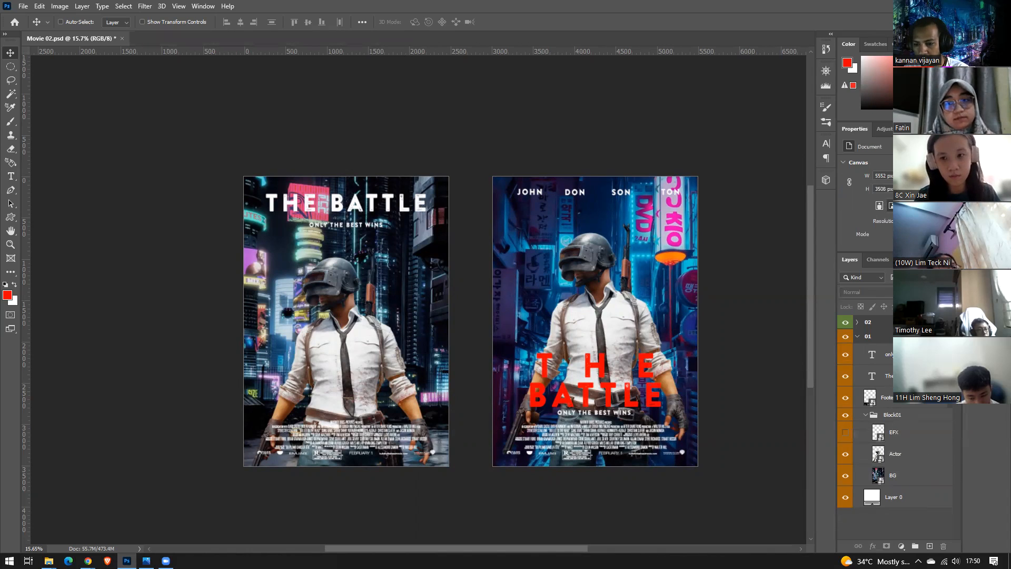
Select the BG layer and hide group 02 so only the first poster is displayed
{"action": "left_click", "coordinate": [890, 354]}
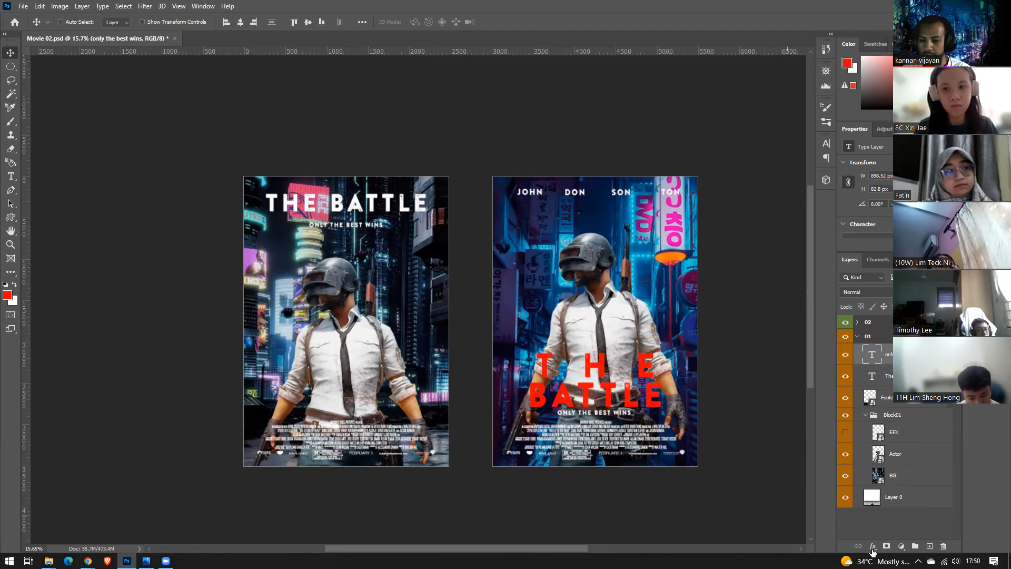
{"action": "left_click", "coordinate": [922, 478]}
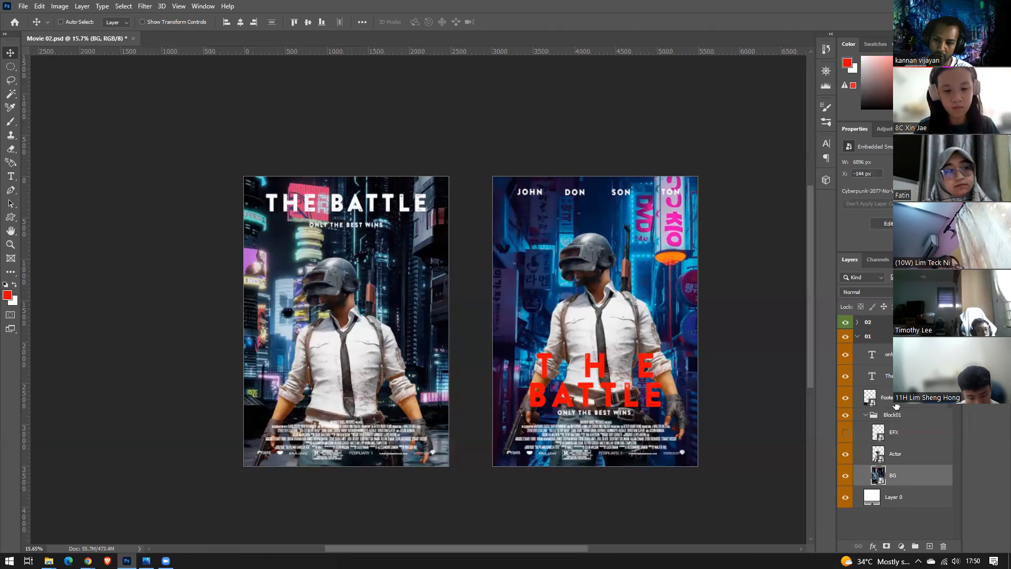
{"action": "left_click", "coordinate": [846, 322]}
{"action": "scroll", "coordinate": [232, 345], "scroll_direction": "up", "scroll_amount": 2}
{"action": "left_click_drag", "start_coordinate": [537, 328], "coordinate": [618, 328]}
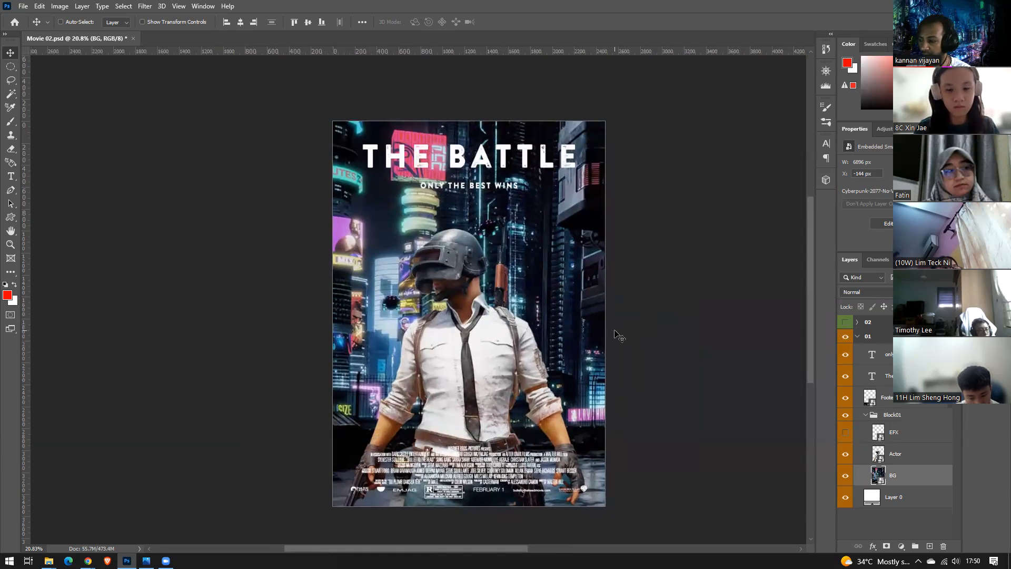
{"action": "scroll", "coordinate": [617, 335], "scroll_direction": "up", "scroll_amount": 1}
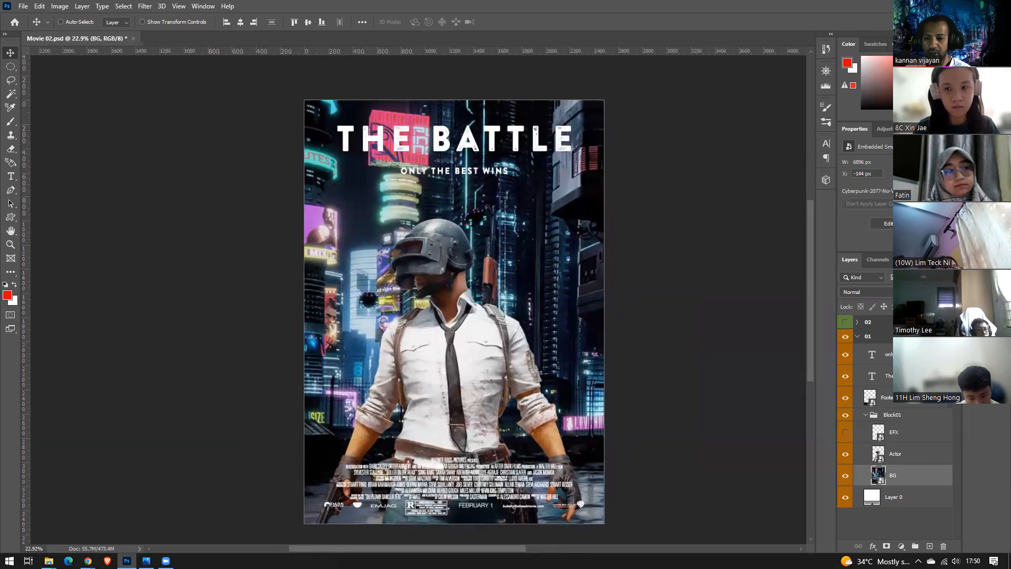
{"action": "scroll", "coordinate": [465, 325], "scroll_direction": "down", "scroll_amount": 2}
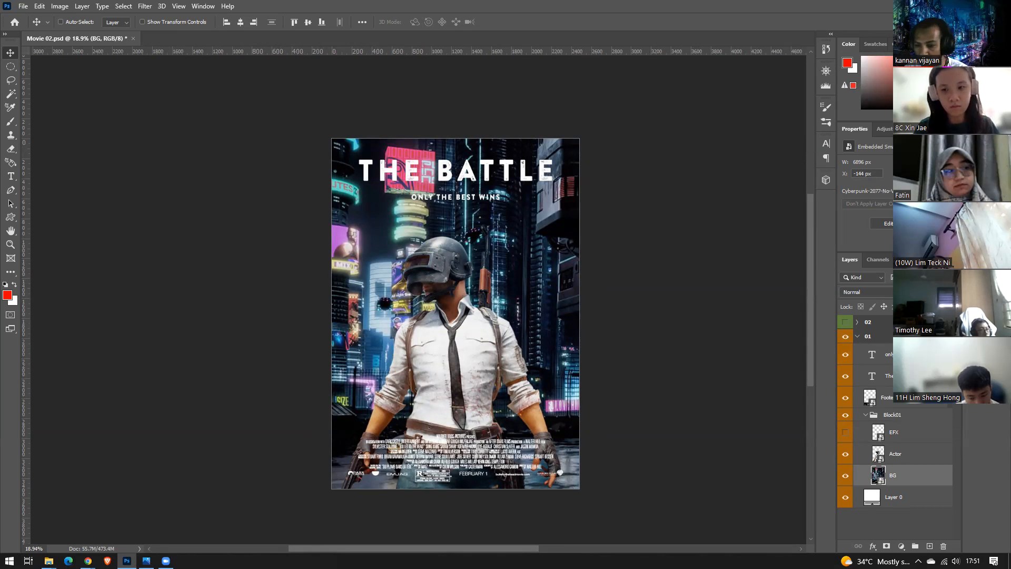
Preview blend modes such as Hard Light on the Actor layer and return it to Normal
{"action": "left_click", "coordinate": [910, 458]}
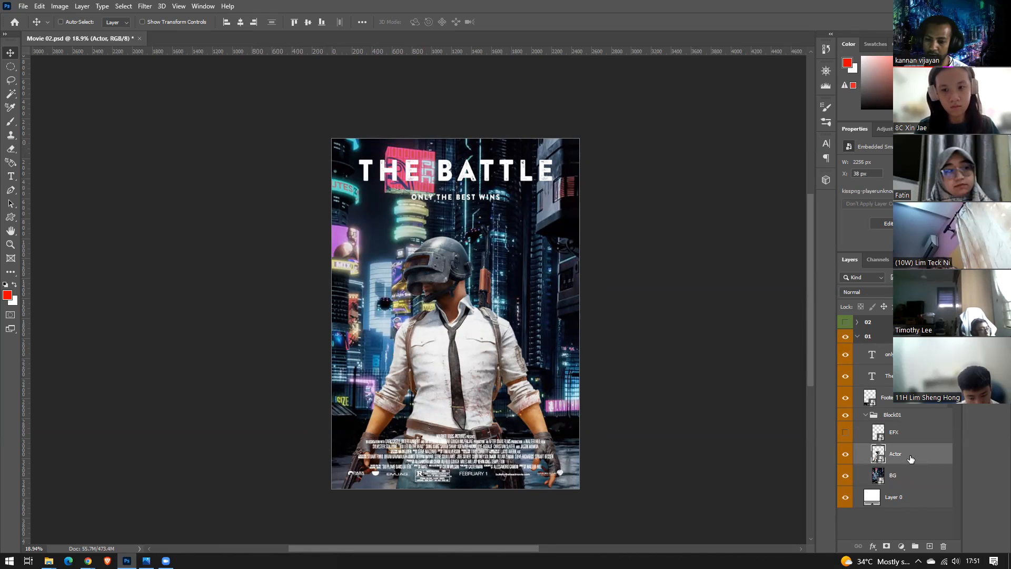
{"action": "left_click", "coordinate": [858, 294]}
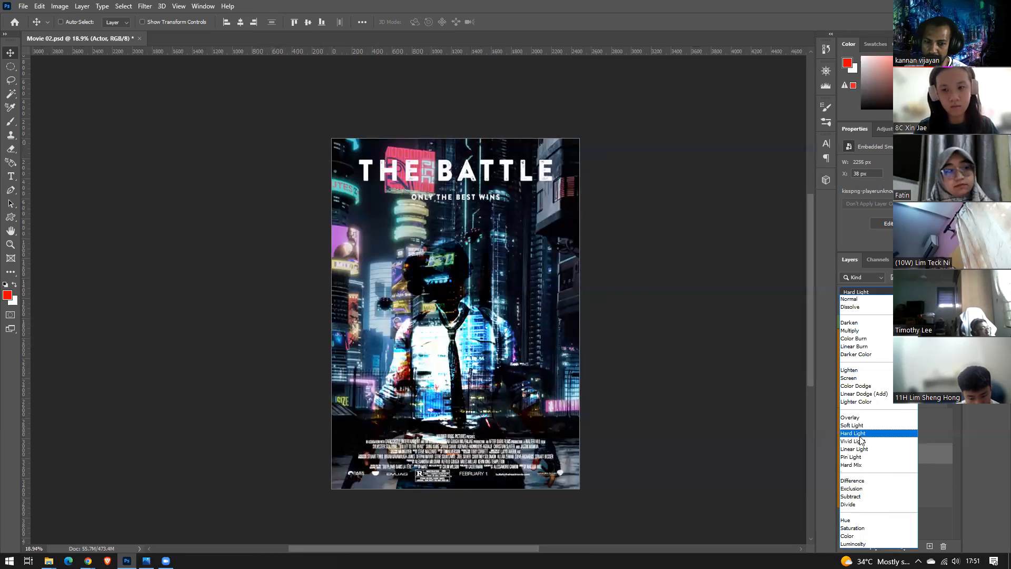
{"action": "key", "text": "Up"}
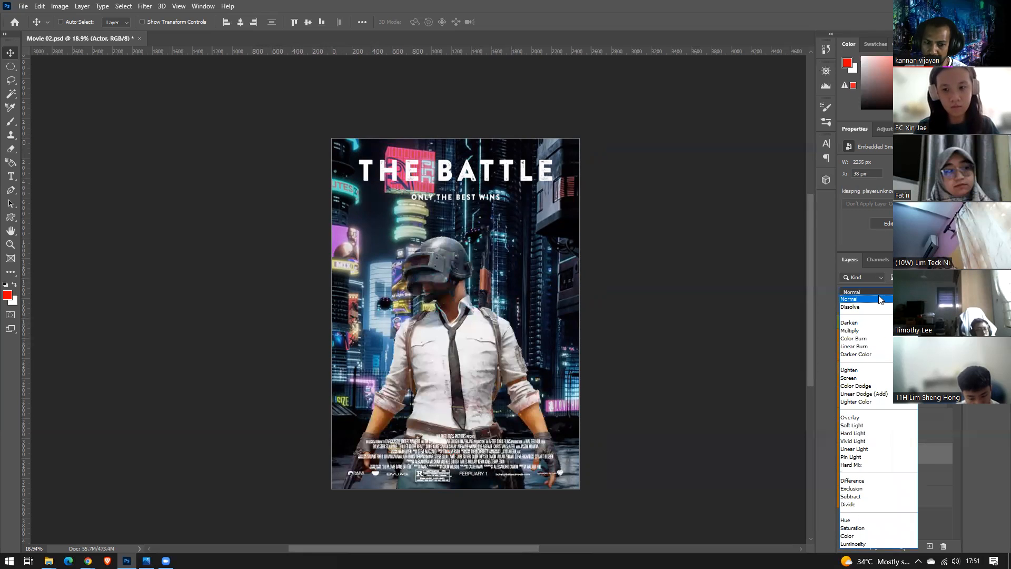
{"action": "left_click", "coordinate": [946, 517]}
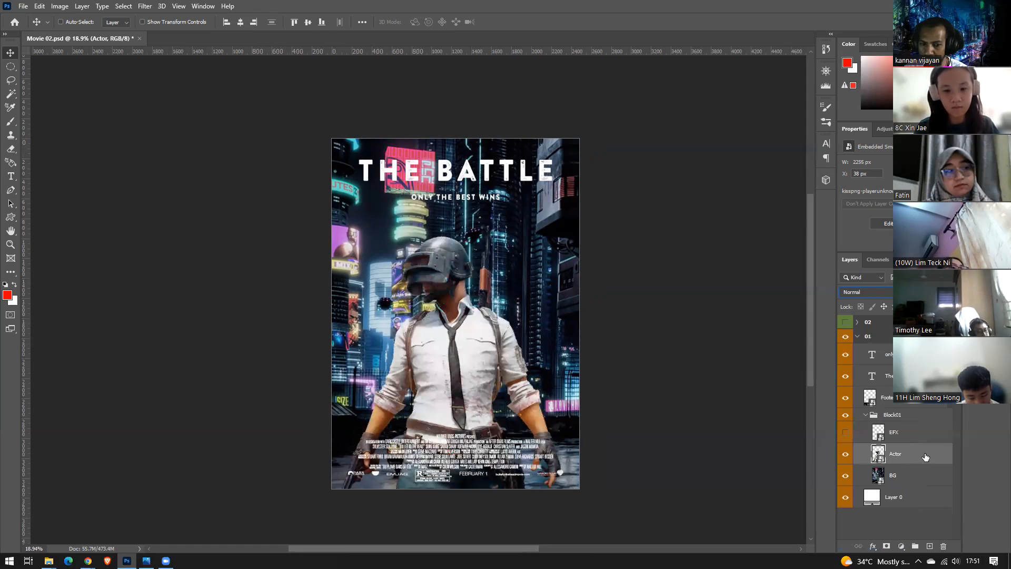
Mask the BG layer with the Actor layer's silhouette and move BG above Actor
{"action": "left_click", "coordinate": [876, 453], "text": "ctrl"}
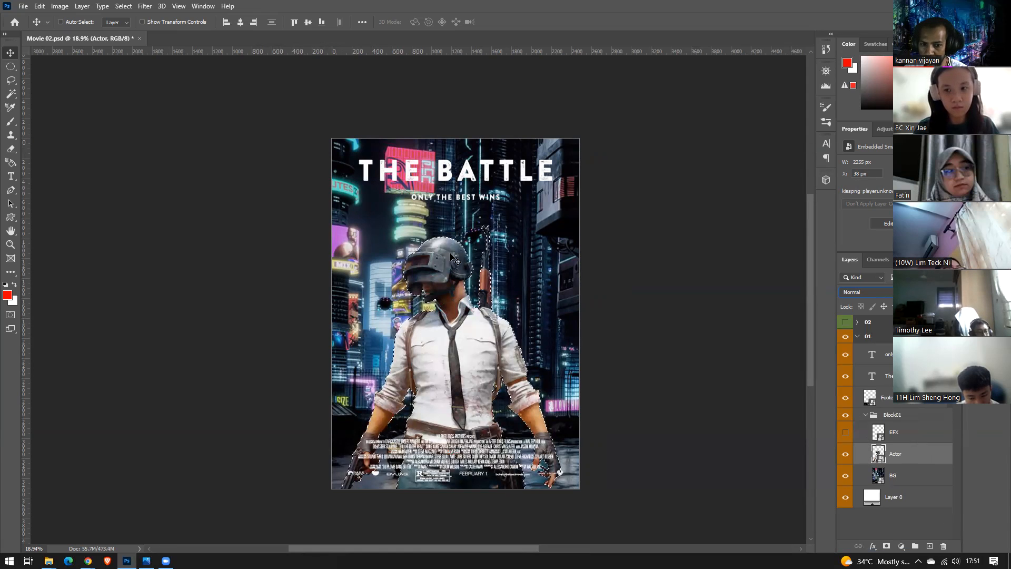
{"action": "left_click", "coordinate": [910, 480]}
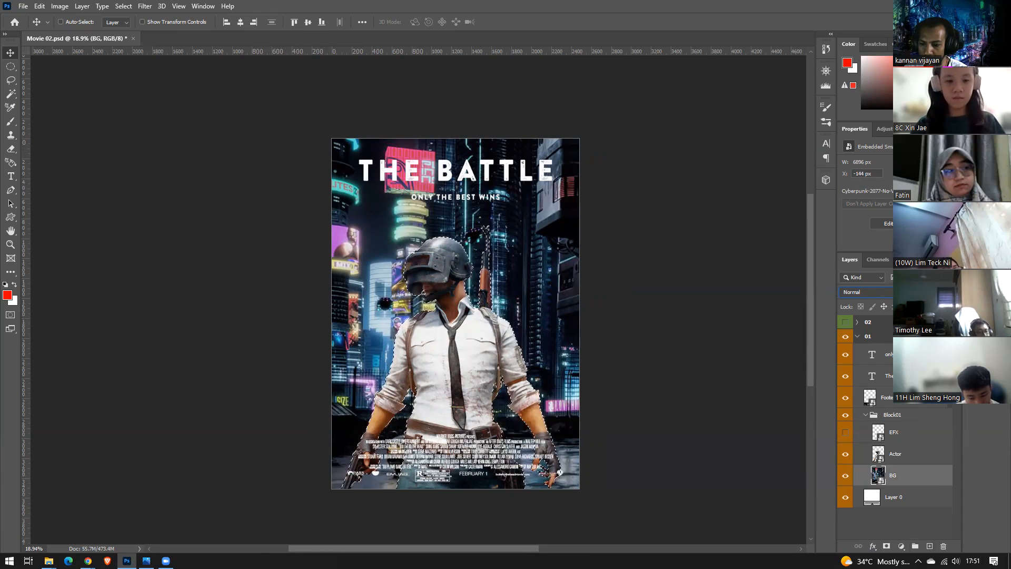
{"action": "left_click", "coordinate": [887, 547]}
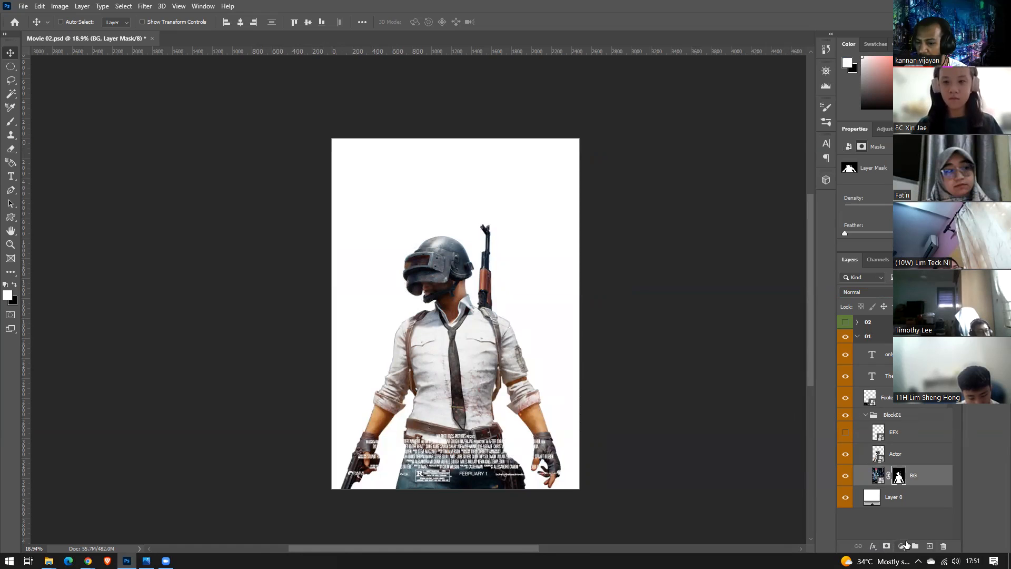
{"action": "left_click_drag", "start_coordinate": [877, 475], "coordinate": [889, 455]}
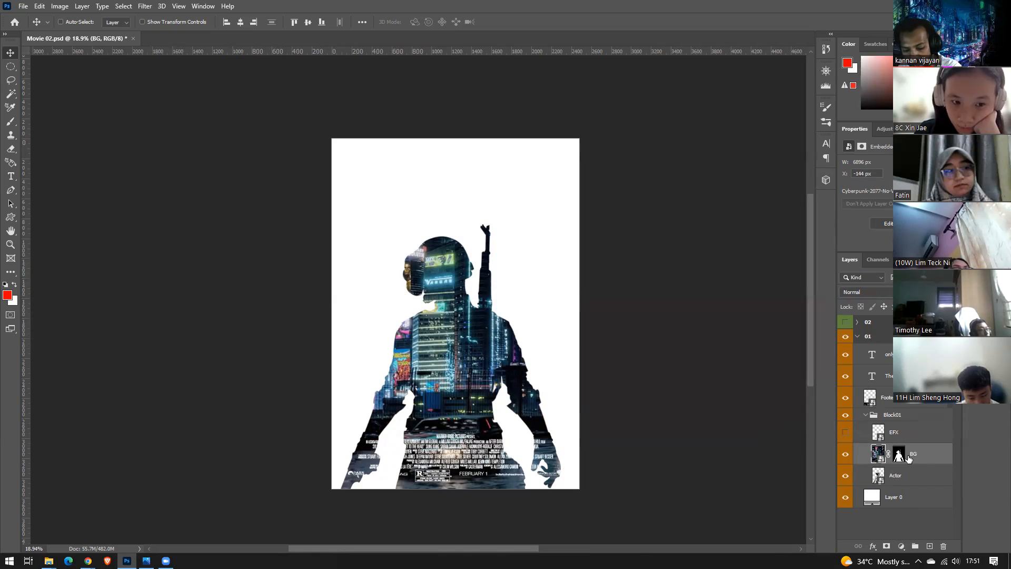
Choose the Soft Round brush at 177 px with 0% hardness and rasterize the BG smart object
{"action": "key", "text": "b"}
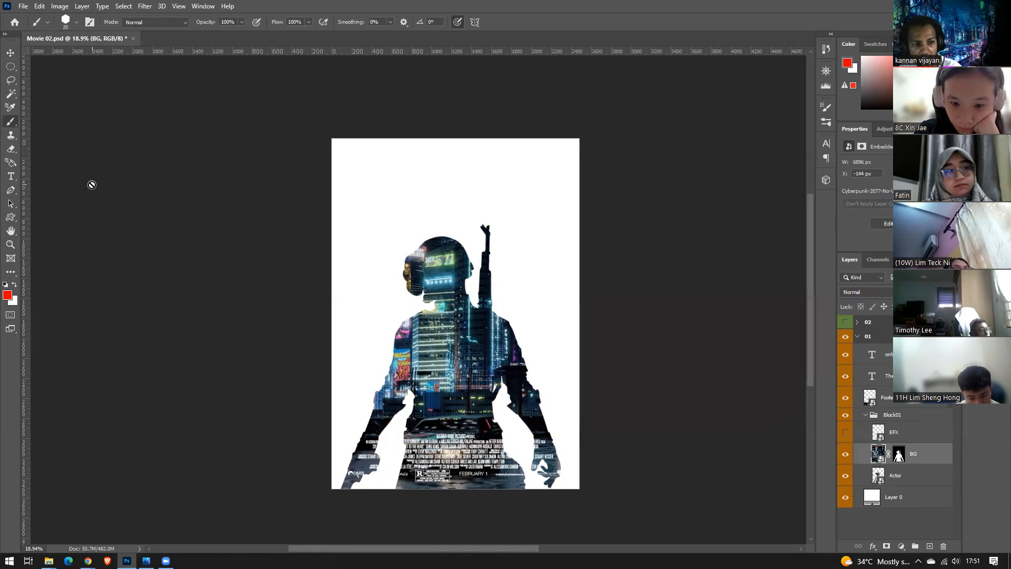
{"action": "left_click", "coordinate": [65, 20]}
{"action": "left_click", "coordinate": [211, 128]}
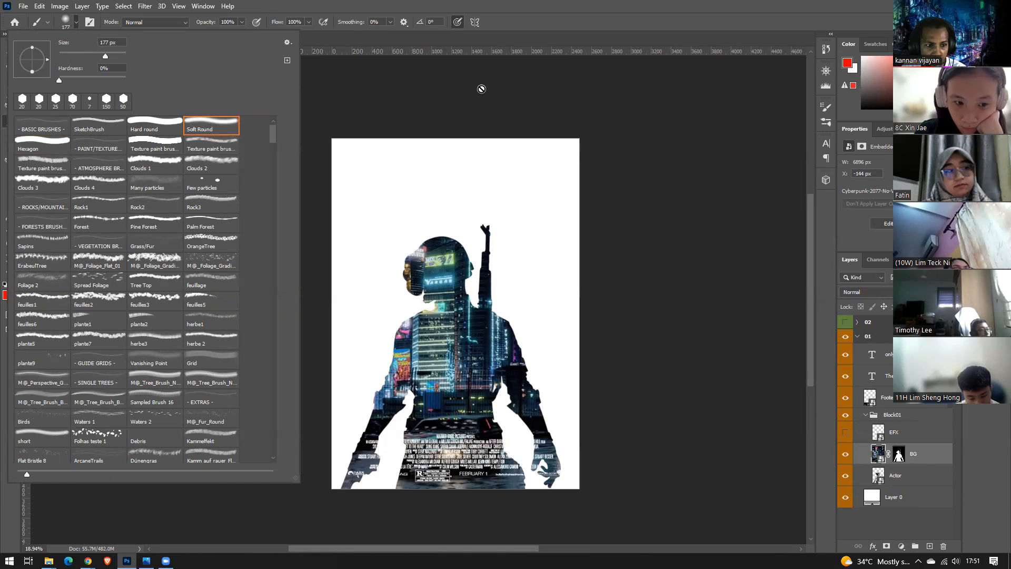
{"action": "left_click", "coordinate": [580, 138]}
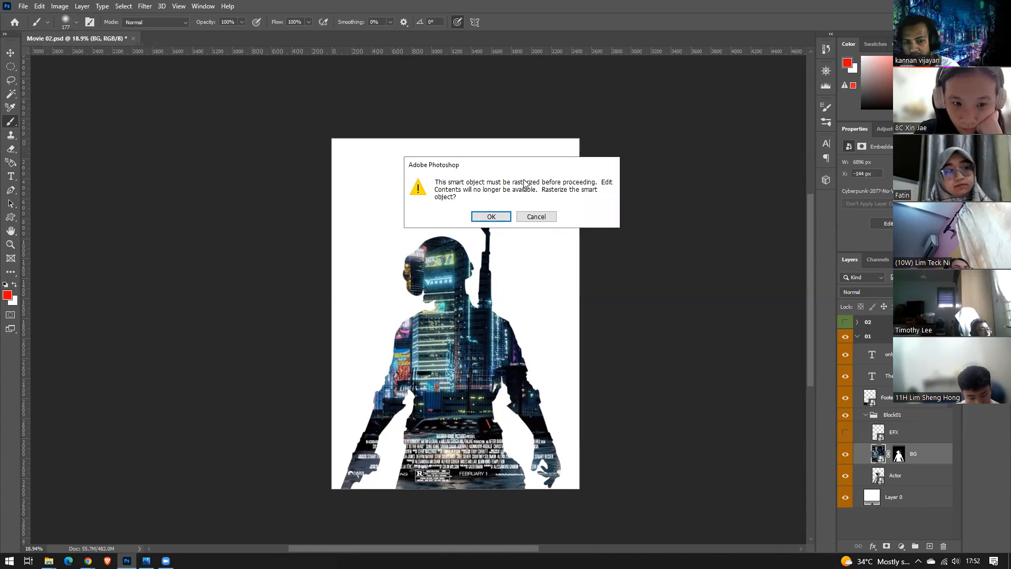
{"action": "left_click", "coordinate": [507, 217]}
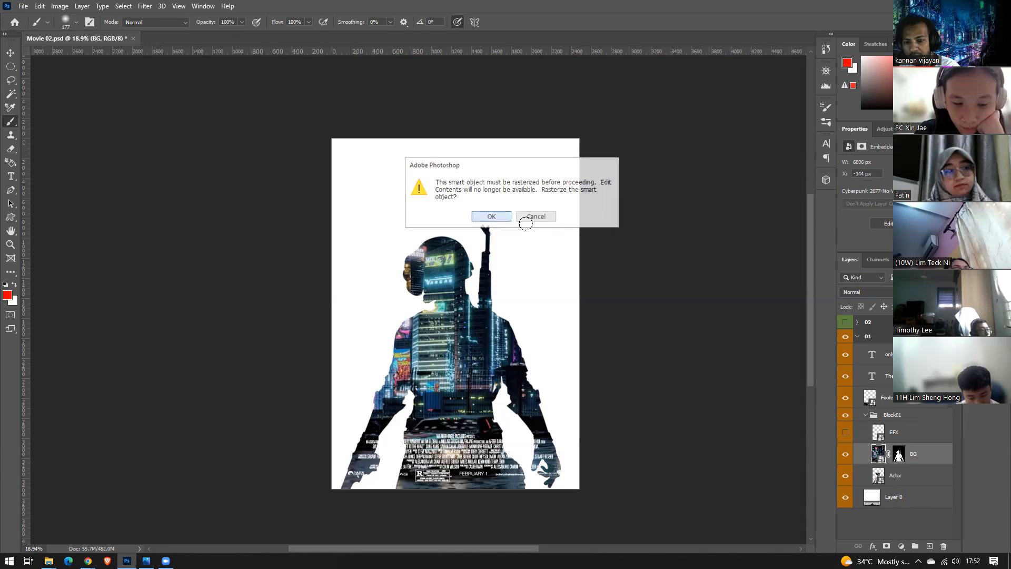
Paint the BG layer mask in black with a 1300 px brush at 40% opacity to reveal the actor's head, rifle, shoulders and arms
{"action": "left_click", "coordinate": [906, 460]}
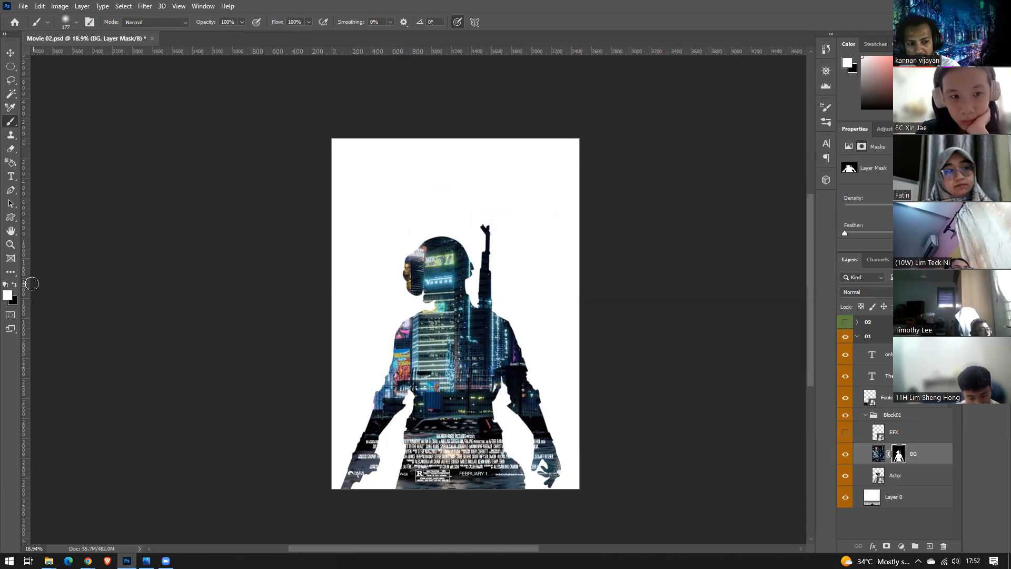
{"action": "left_click", "coordinate": [15, 284]}
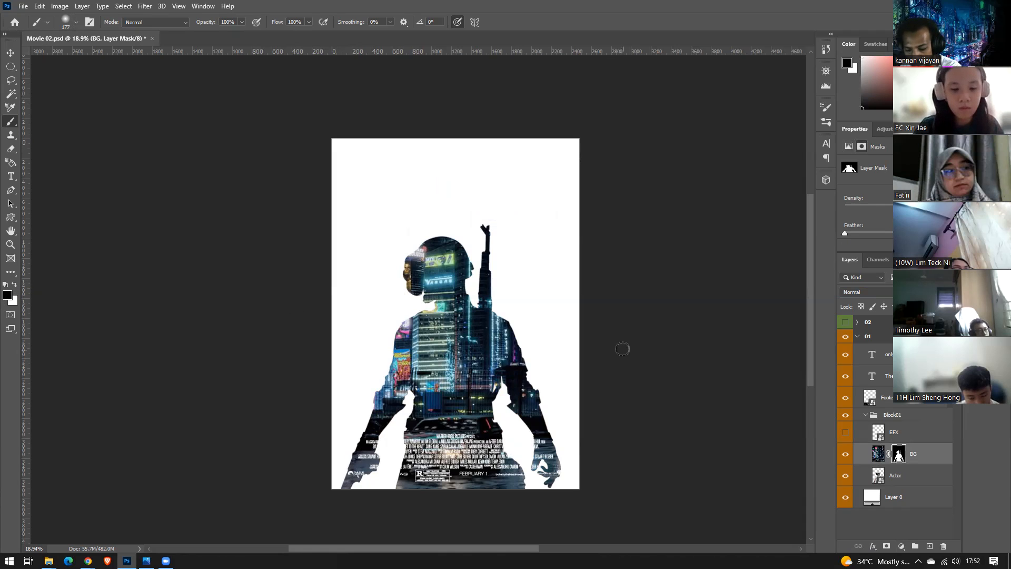
{"action": "key", "text": "bracketright"}
{"action": "key", "text": "bracketright"}
{"action": "key", "text": "bracketright"}
{"action": "key", "text": "bracketright"}
{"action": "key", "text": "bracketright"}
{"action": "key", "text": "bracketright"}
{"action": "key", "text": "bracketright"}
{"action": "key", "text": "bracketright"}
{"action": "key", "text": "bracketright"}
{"action": "key", "text": "bracketright"}
{"action": "key", "text": "bracketright"}
{"action": "key", "text": "bracketright"}
{"action": "key", "text": "bracketright"}
{"action": "key", "text": "bracketright"}
{"action": "key", "text": "bracketright"}
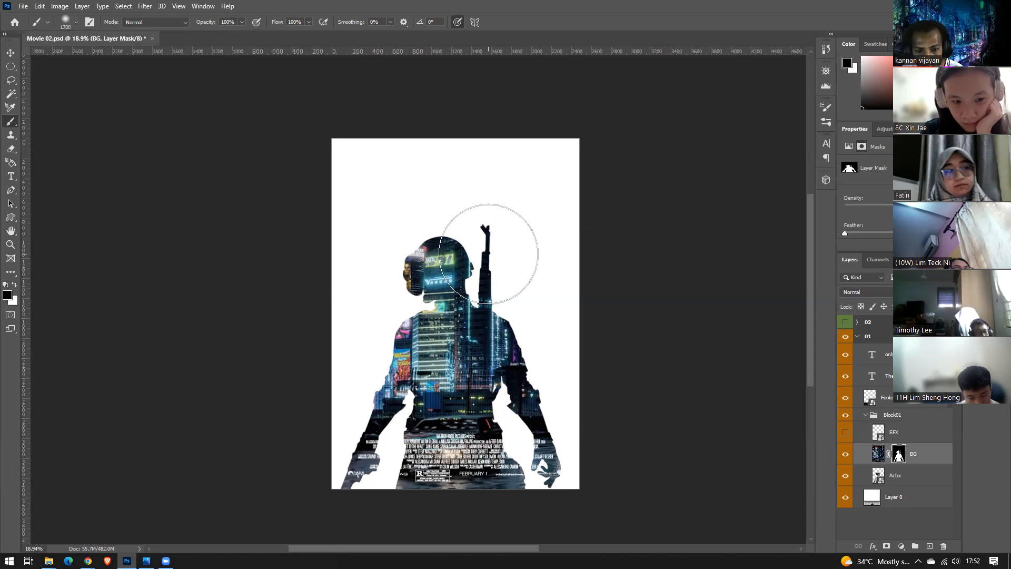
{"action": "key", "text": "4"}
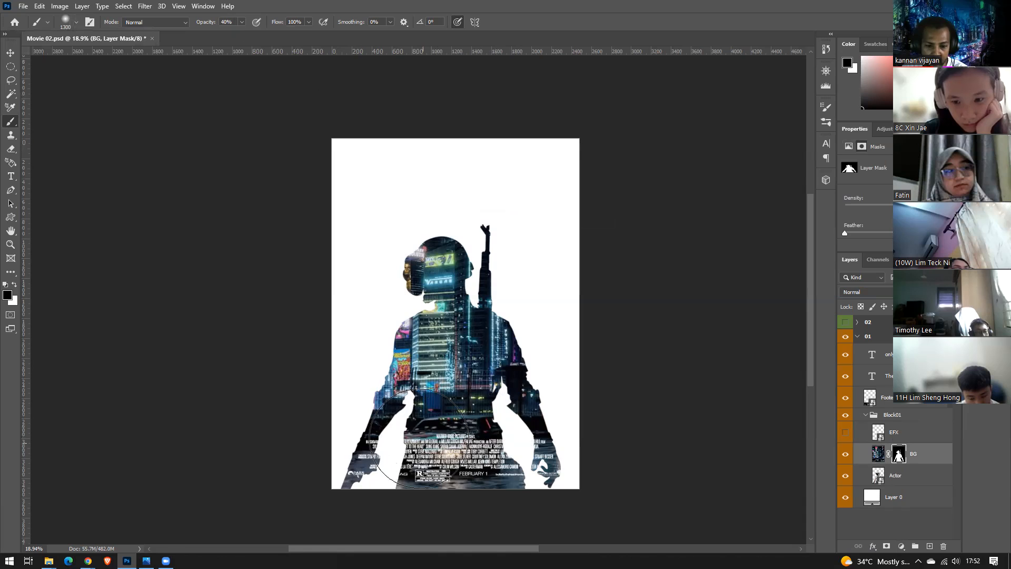
{"action": "mouse_move", "coordinate": [434, 295]}
{"action": "left_mouse_down"}
{"action": "mouse_move", "coordinate": [433, 274]}
{"action": "mouse_move", "coordinate": [432, 292]}
{"action": "mouse_move", "coordinate": [421, 288]}
{"action": "mouse_move", "coordinate": [396, 317]}
{"action": "mouse_move", "coordinate": [468, 268]}
{"action": "mouse_move", "coordinate": [523, 295]}
{"action": "mouse_move", "coordinate": [553, 256]}
{"action": "mouse_move", "coordinate": [532, 249]}
{"action": "mouse_move", "coordinate": [544, 306]}
{"action": "mouse_move", "coordinate": [521, 290]}
{"action": "mouse_move", "coordinate": [499, 241]}
{"action": "mouse_move", "coordinate": [614, 418]}
{"action": "left_mouse_up"}
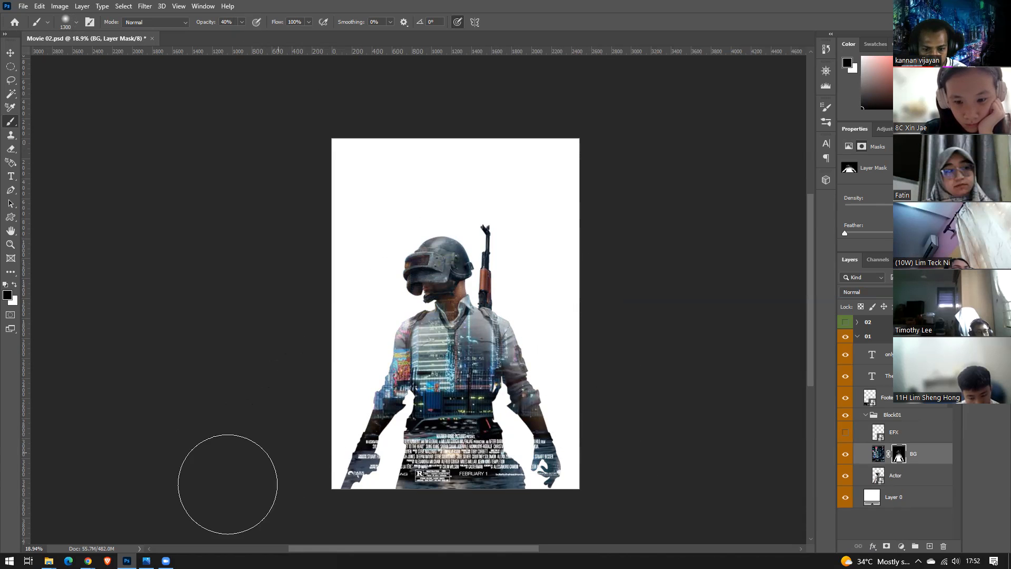
{"action": "left_click", "coordinate": [578, 384]}
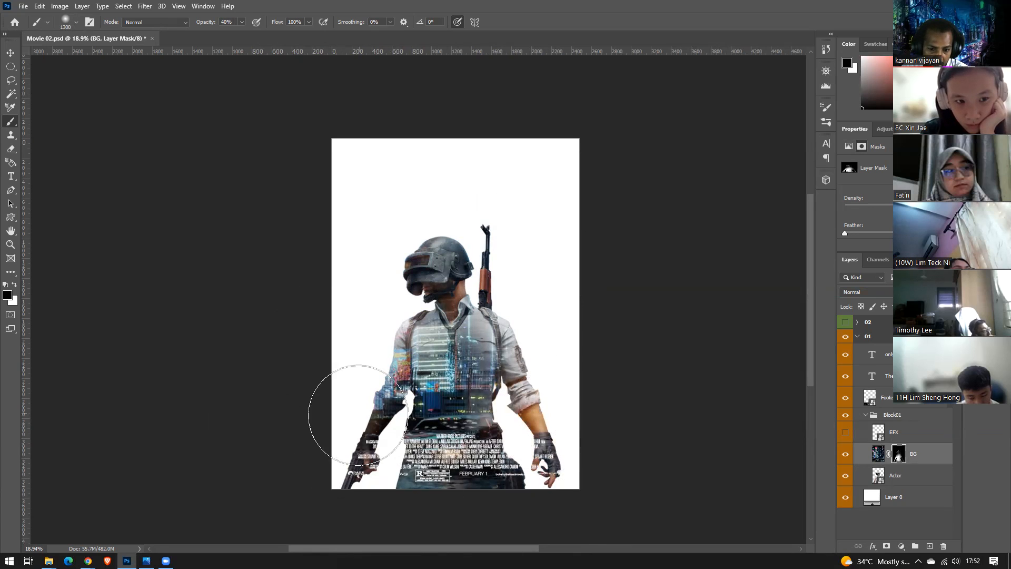
{"action": "left_click_drag", "start_coordinate": [358, 416], "coordinate": [321, 494]}
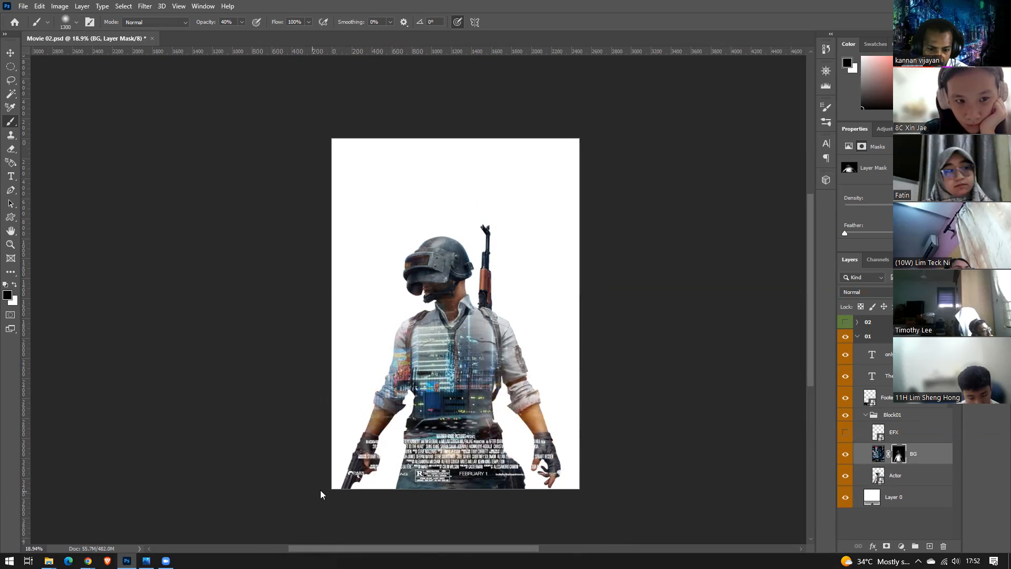
Unlink the mask from the BG layer and scale the city image alone to about 75%, repositioning it over the actor's torso
{"action": "left_click", "coordinate": [890, 456]}
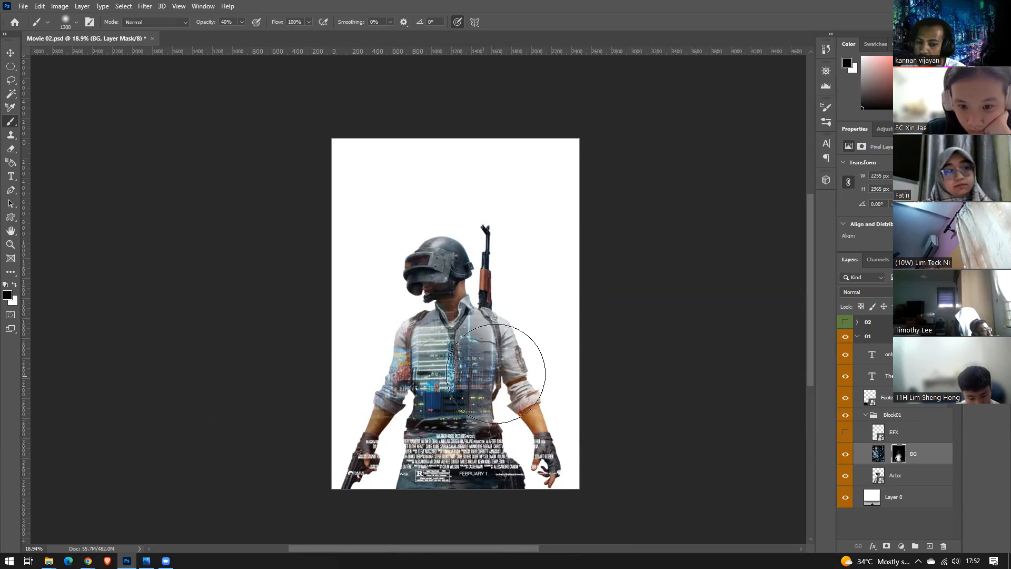
{"action": "left_click", "coordinate": [876, 460]}
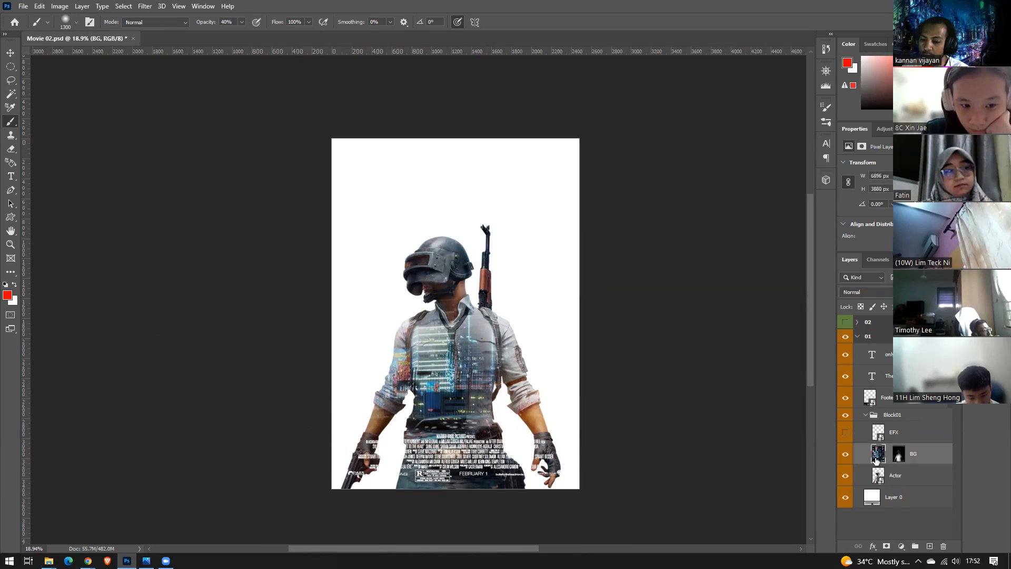
{"action": "key", "text": "ctrl+t"}
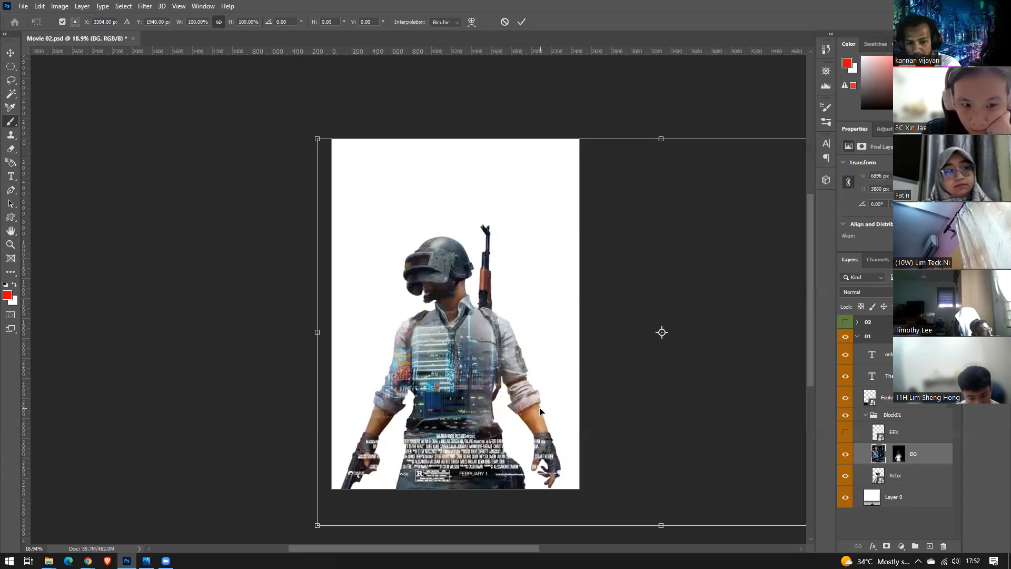
{"action": "scroll", "coordinate": [657, 341], "scroll_direction": "down", "scroll_amount": 2}
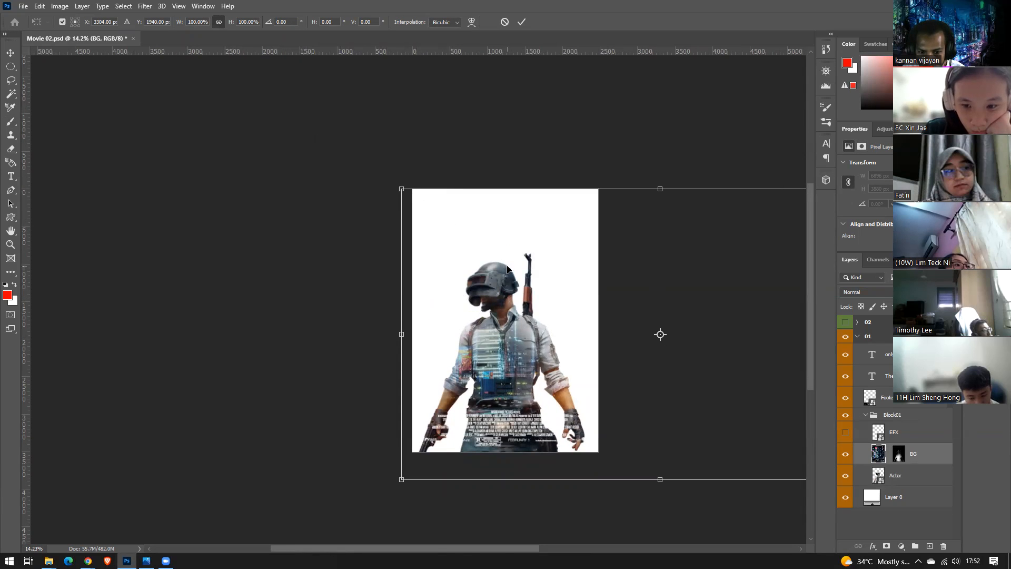
{"action": "left_click_drag", "start_coordinate": [400, 184], "coordinate": [530, 259]}
{"action": "left_click_drag", "start_coordinate": [611, 332], "coordinate": [376, 328]}
{"action": "left_click_drag", "start_coordinate": [569, 389], "coordinate": [753, 370]}
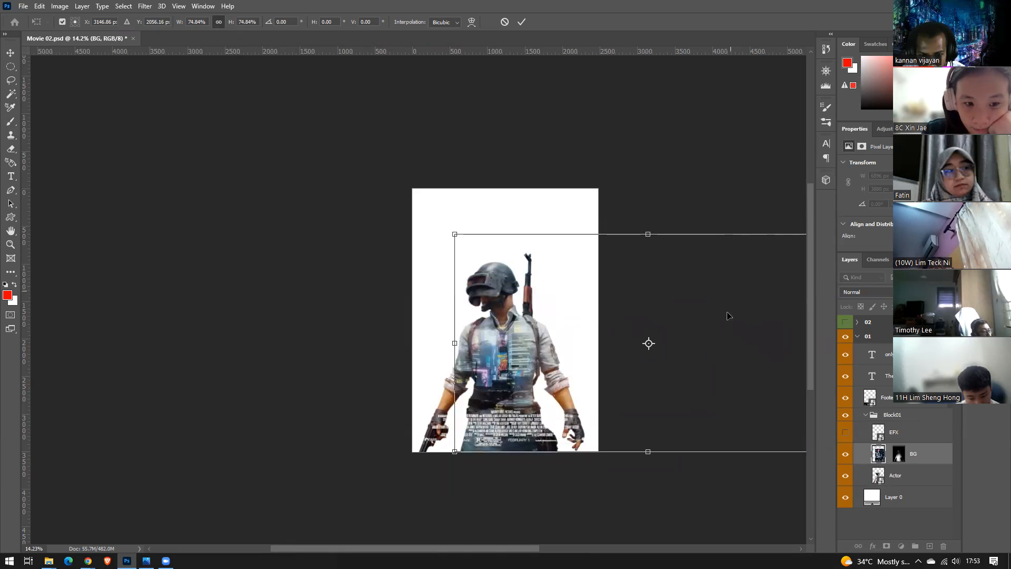
Shrink the city image further to about 57%, fit its buildings within the actor's torso and apply the transform
{"action": "scroll", "coordinate": [692, 371], "scroll_direction": "up", "scroll_amount": 2}
{"action": "key", "text": "alt+space"}
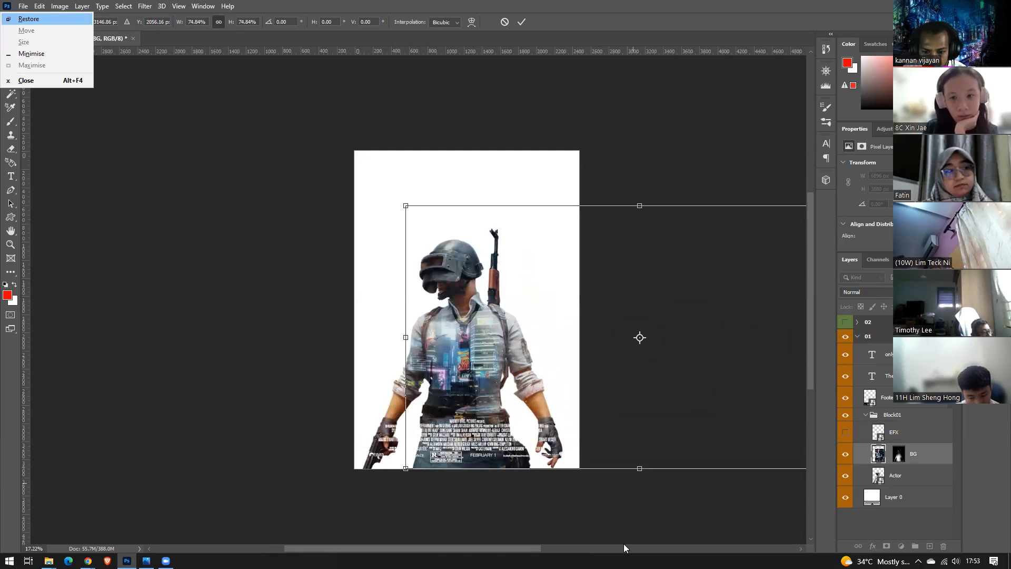
{"action": "left_click", "coordinate": [635, 521]}
{"action": "left_click_drag", "start_coordinate": [623, 517], "coordinate": [513, 517]}
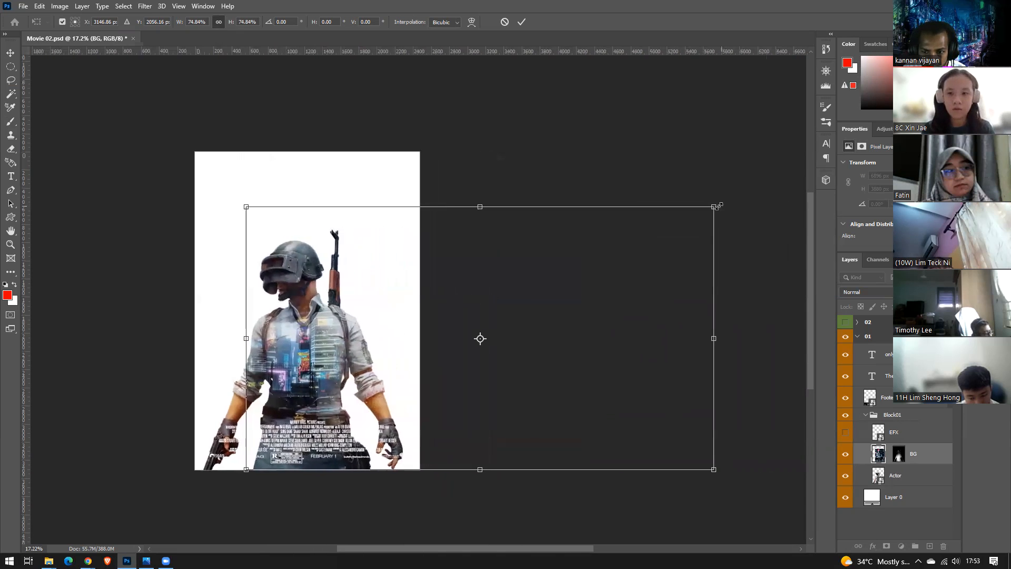
{"action": "left_click_drag", "start_coordinate": [712, 210], "coordinate": [602, 270]}
{"action": "left_click_drag", "start_coordinate": [451, 347], "coordinate": [462, 343]}
{"action": "left_click_drag", "start_coordinate": [351, 358], "coordinate": [351, 344]}
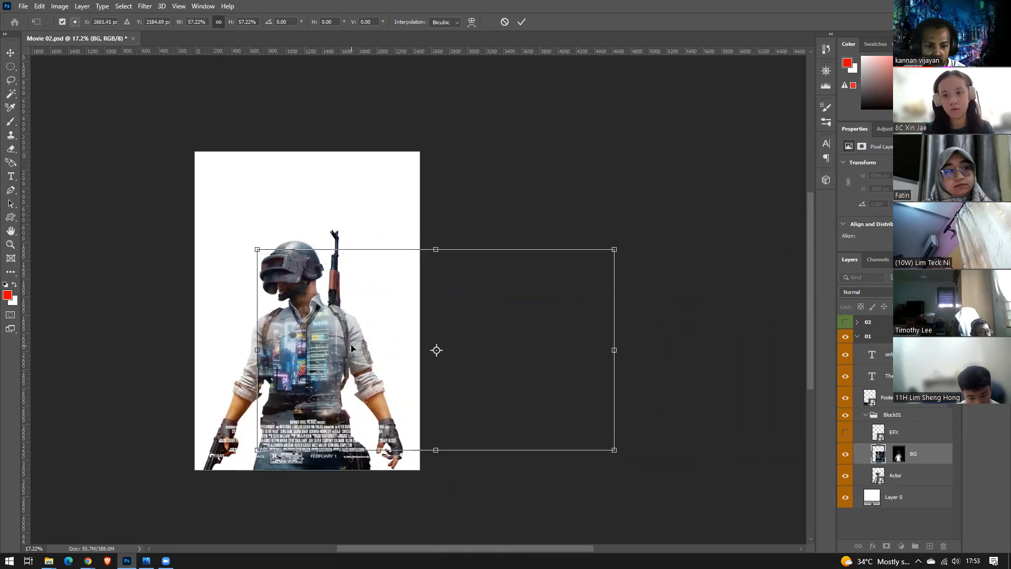
{"action": "key", "text": "Return"}
{"action": "key", "text": "b"}
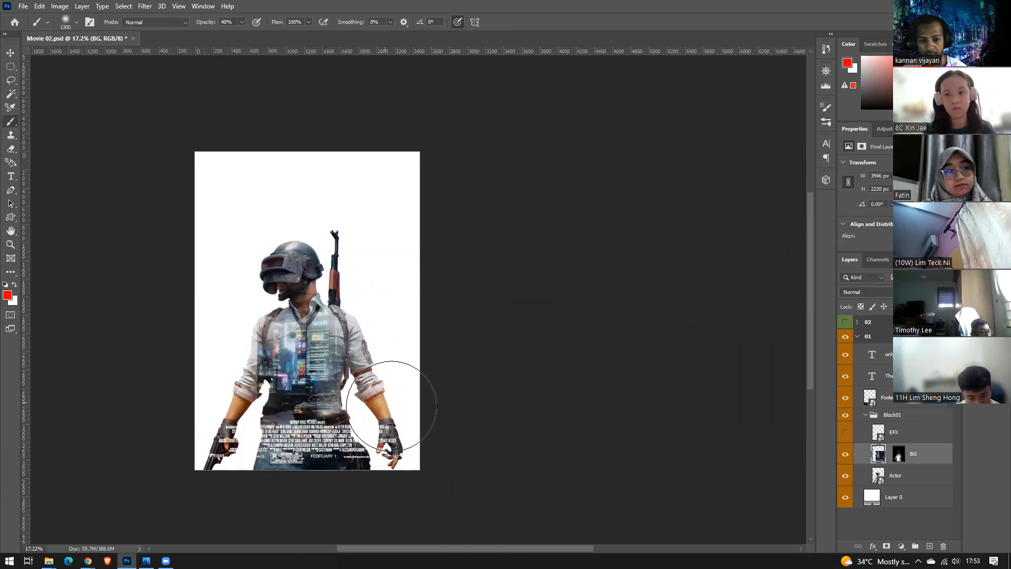
{"action": "scroll", "coordinate": [430, 490], "scroll_direction": "up", "scroll_amount": 1}
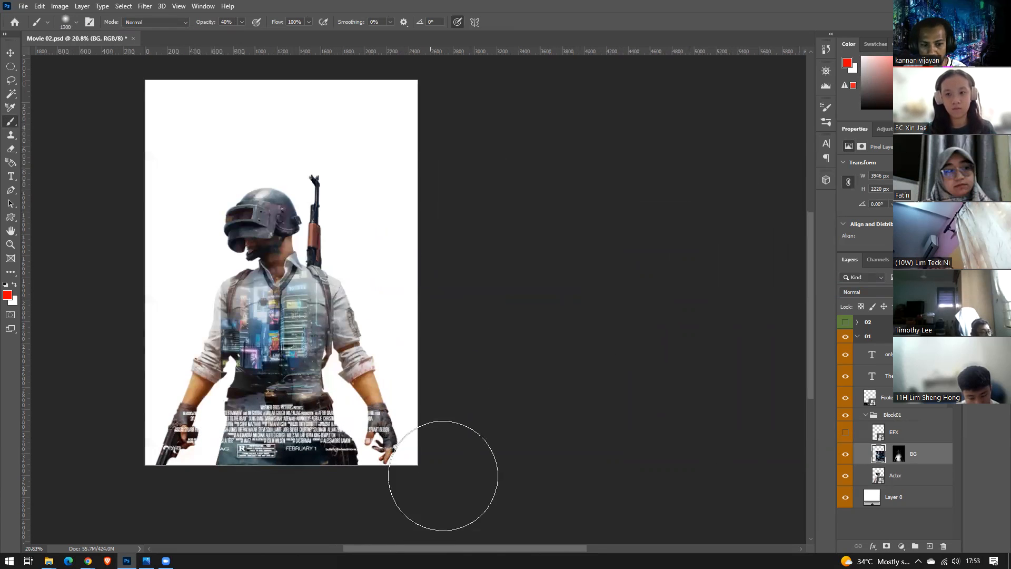
{"action": "left_click_drag", "start_coordinate": [567, 399], "coordinate": [716, 429]}
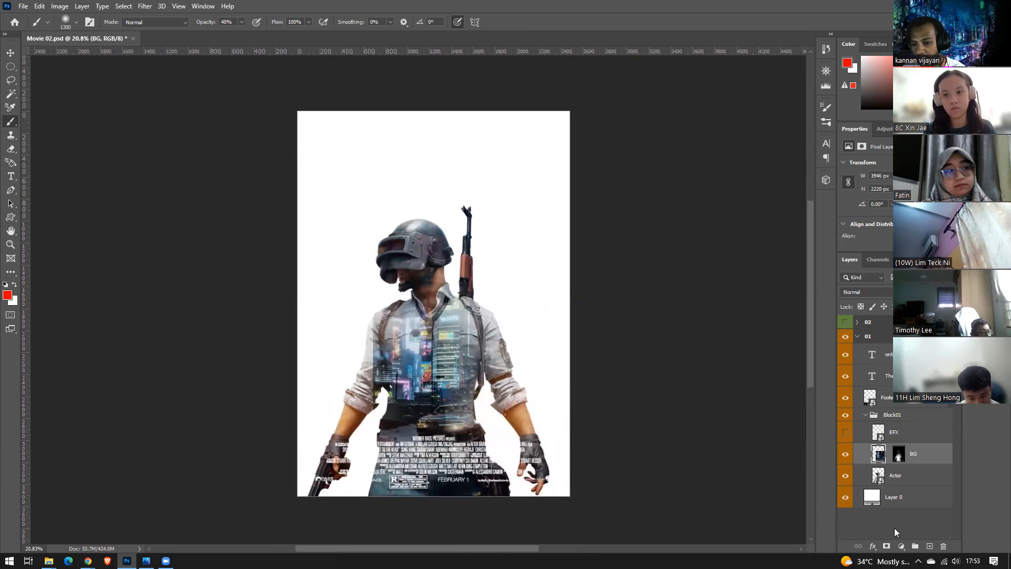
Duplicate the BG layer, delete the copy's layer mask and place the copy below the Actor layer
{"action": "left_click", "coordinate": [895, 532]}
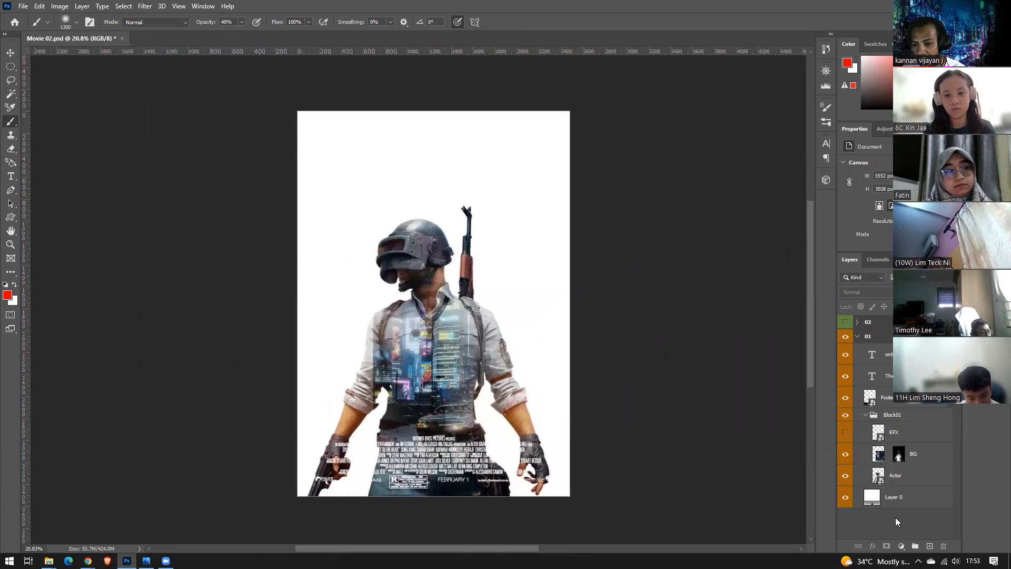
{"action": "left_click", "coordinate": [930, 458]}
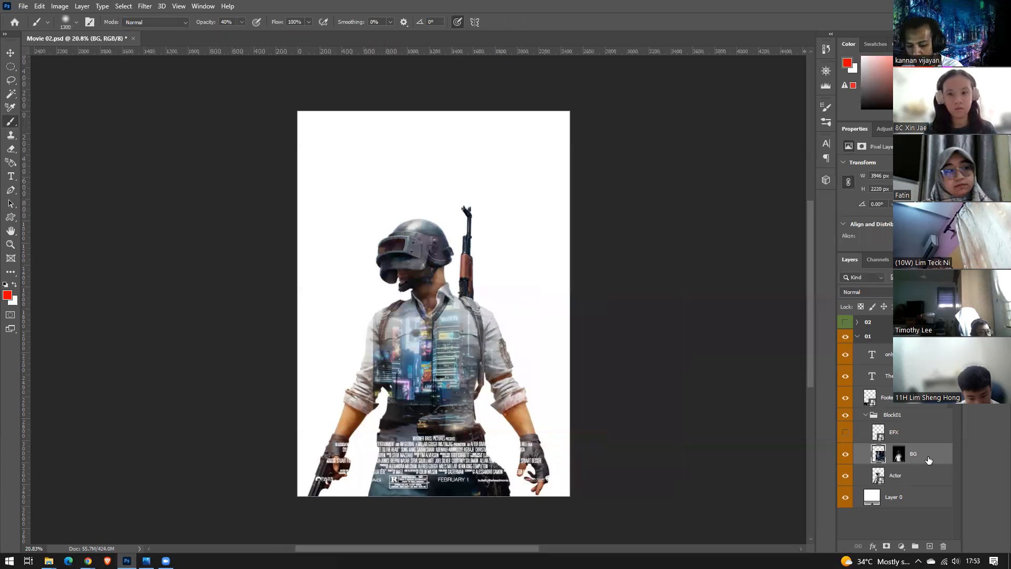
{"action": "key", "text": "ctrl+j"}
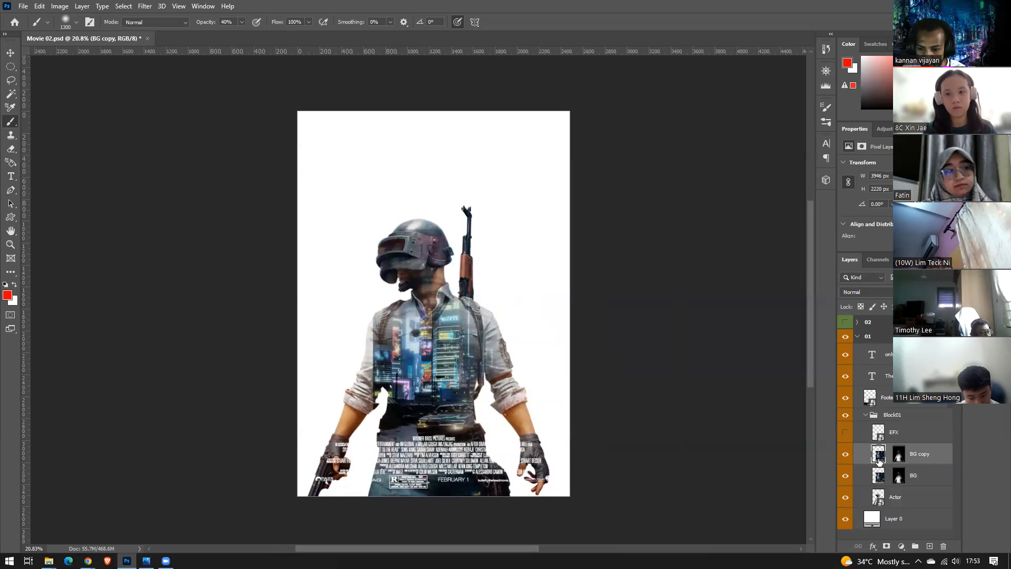
{"action": "left_click", "coordinate": [899, 454]}
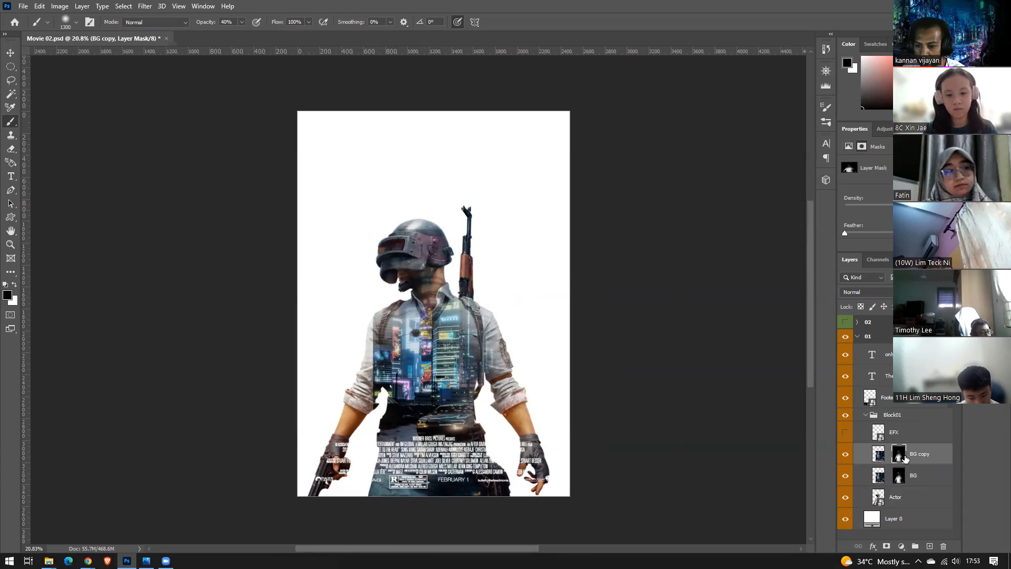
{"action": "right_click", "coordinate": [900, 455]}
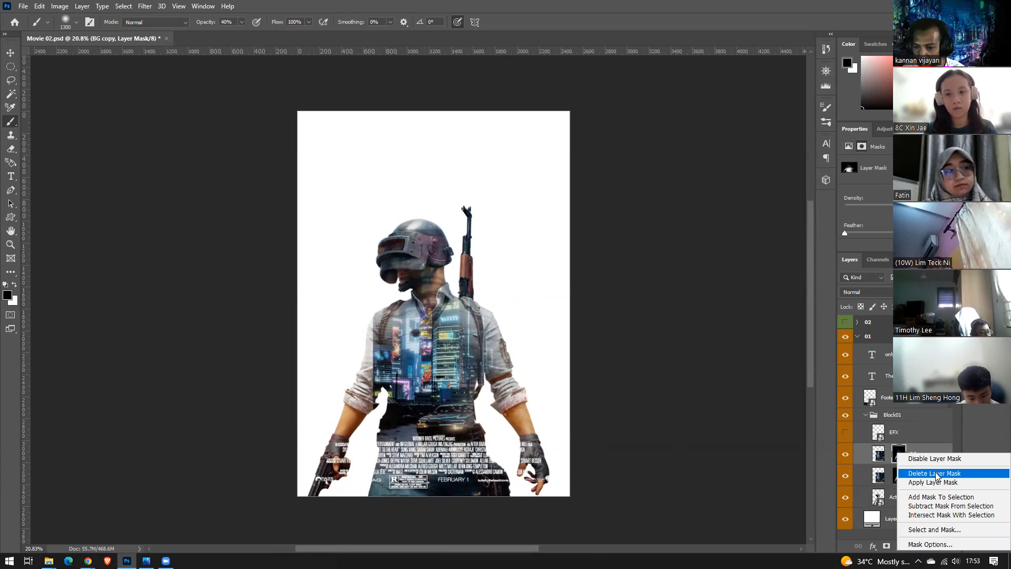
{"action": "left_click", "coordinate": [937, 474]}
{"action": "left_click_drag", "start_coordinate": [878, 455], "coordinate": [879, 508]}
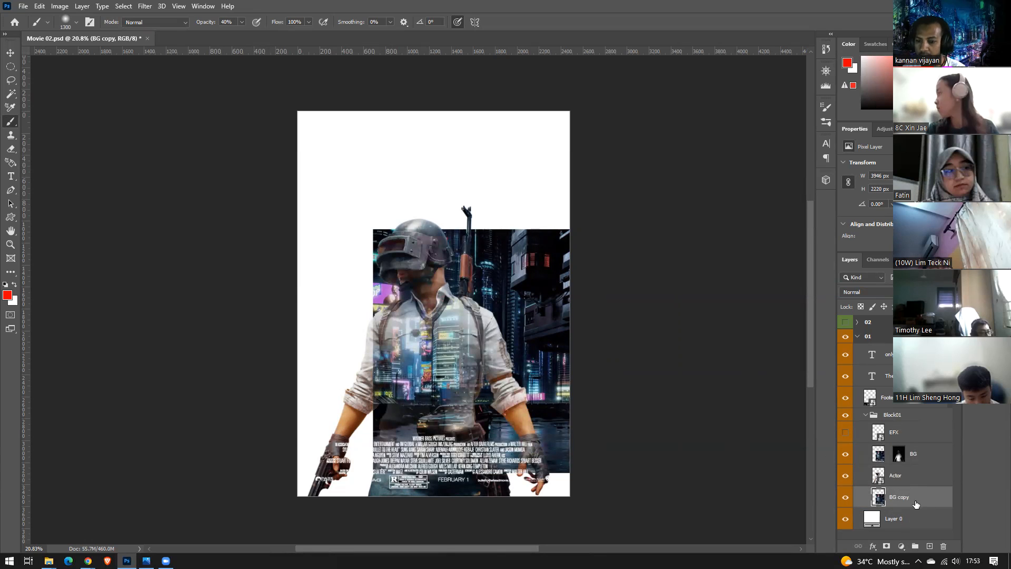
Enlarge the BG copy to about 285%, position it to fill the whole poster behind the actor and apply the transform
{"action": "key", "text": "ctrl+t"}
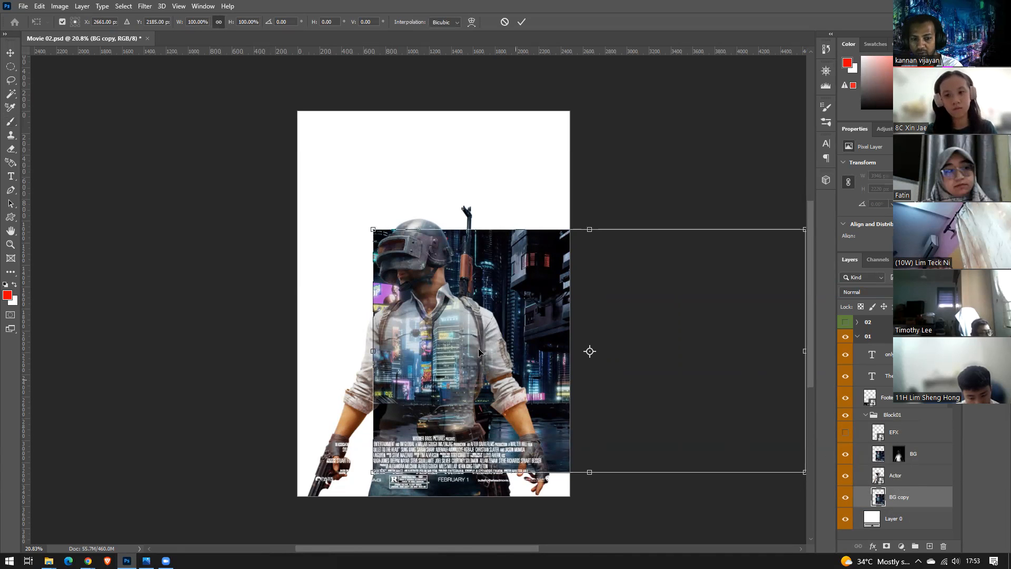
{"action": "left_click_drag", "start_coordinate": [373, 229], "coordinate": [79, 22]}
{"action": "scroll", "coordinate": [451, 303], "scroll_direction": "down", "scroll_amount": 1}
{"action": "scroll", "coordinate": [450, 303], "scroll_direction": "down", "scroll_amount": 4}
{"action": "scroll", "coordinate": [473, 332], "scroll_direction": "up", "scroll_amount": 2}
{"action": "left_click_drag", "start_coordinate": [480, 350], "coordinate": [355, 259]}
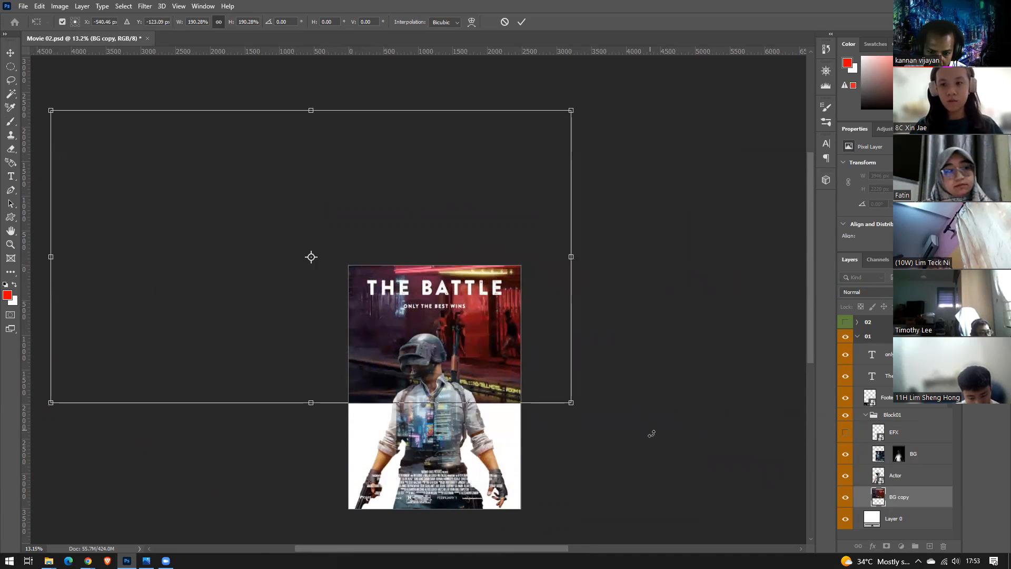
{"action": "left_click_drag", "start_coordinate": [567, 402], "coordinate": [793, 549]}
{"action": "left_click_drag", "start_coordinate": [551, 324], "coordinate": [491, 297]}
{"action": "scroll", "coordinate": [416, 396], "scroll_direction": "up", "scroll_amount": 3}
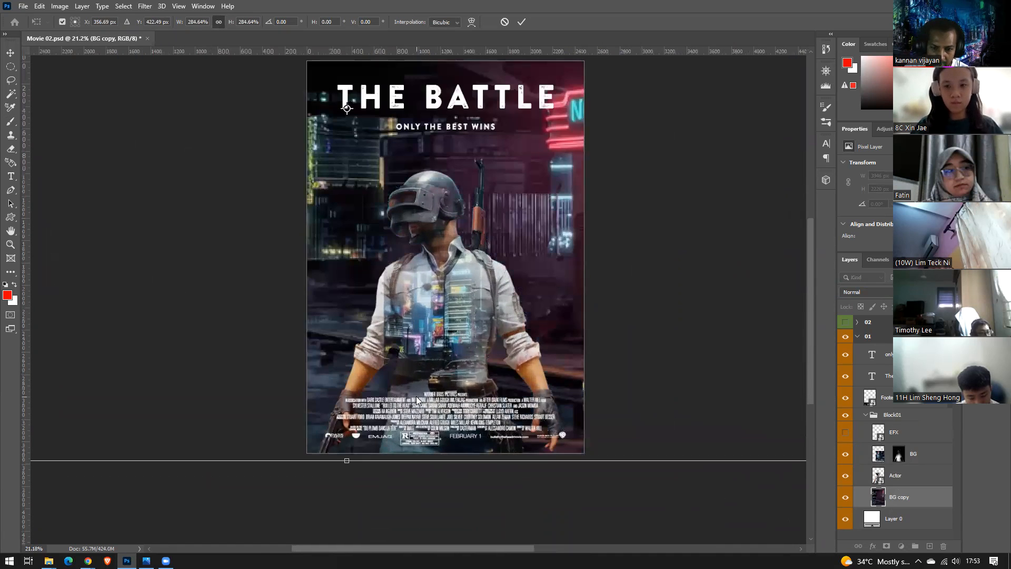
{"action": "key", "text": "alt+space"}
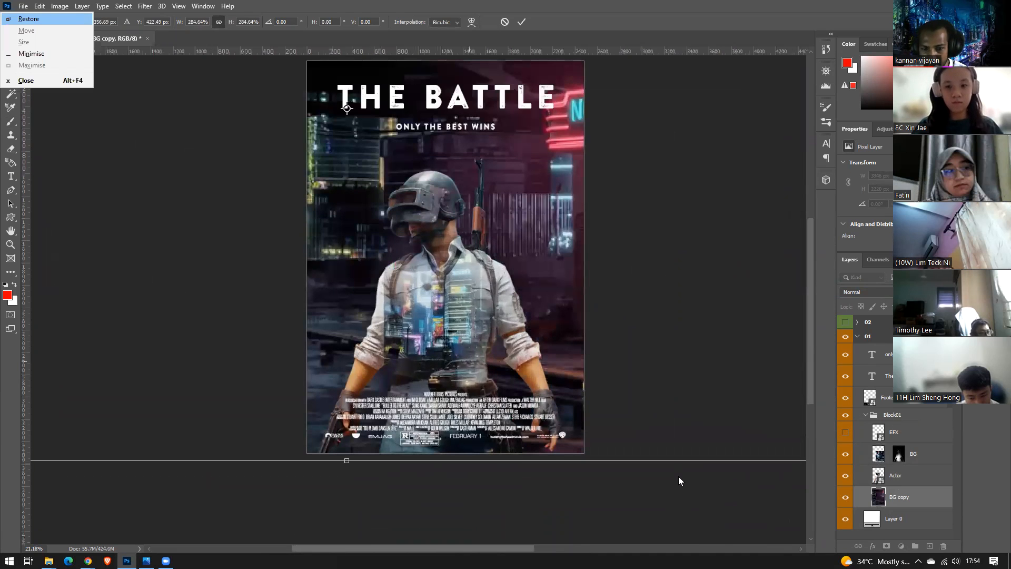
{"action": "key", "text": "Escape"}
{"action": "key", "text": "Return"}
{"action": "key", "text": "b"}
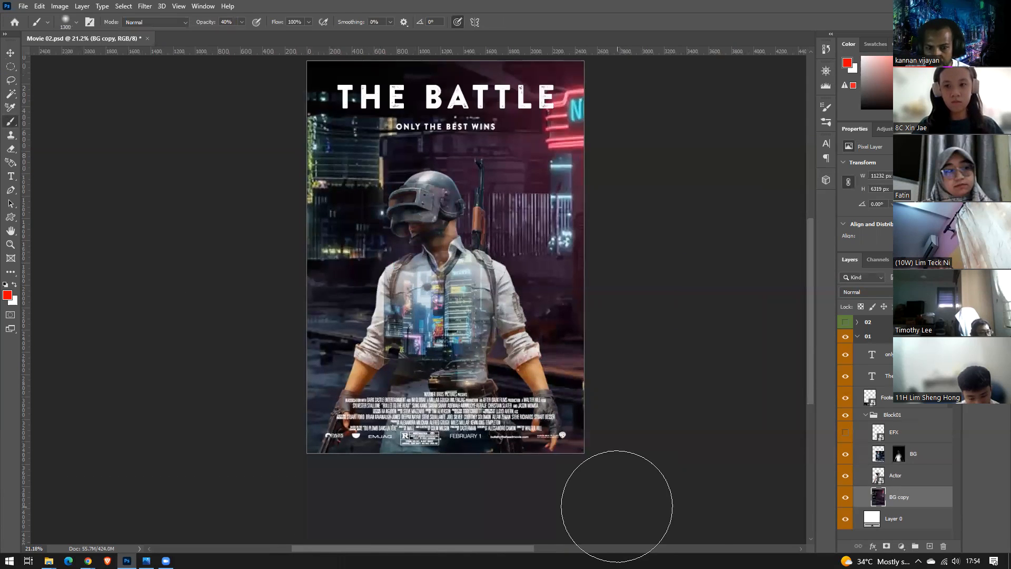
{"action": "scroll", "coordinate": [554, 379], "scroll_direction": "down", "scroll_amount": 3}
{"action": "scroll", "coordinate": [514, 291], "scroll_direction": "up", "scroll_amount": 1}
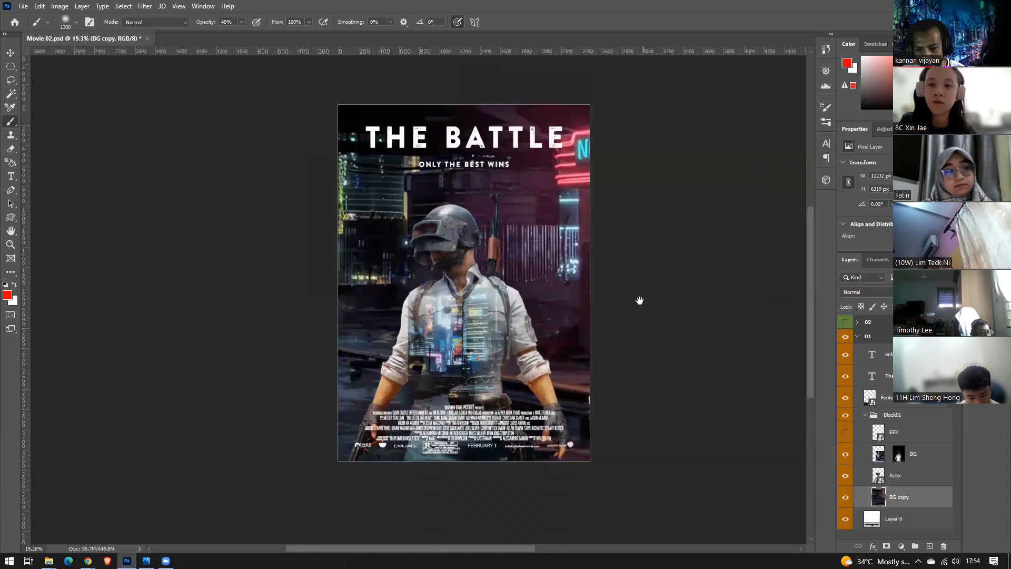
{"action": "scroll", "coordinate": [634, 368], "scroll_direction": "up", "scroll_amount": 1}
{"action": "scroll", "coordinate": [567, 381], "scroll_direction": "down", "scroll_amount": 1}
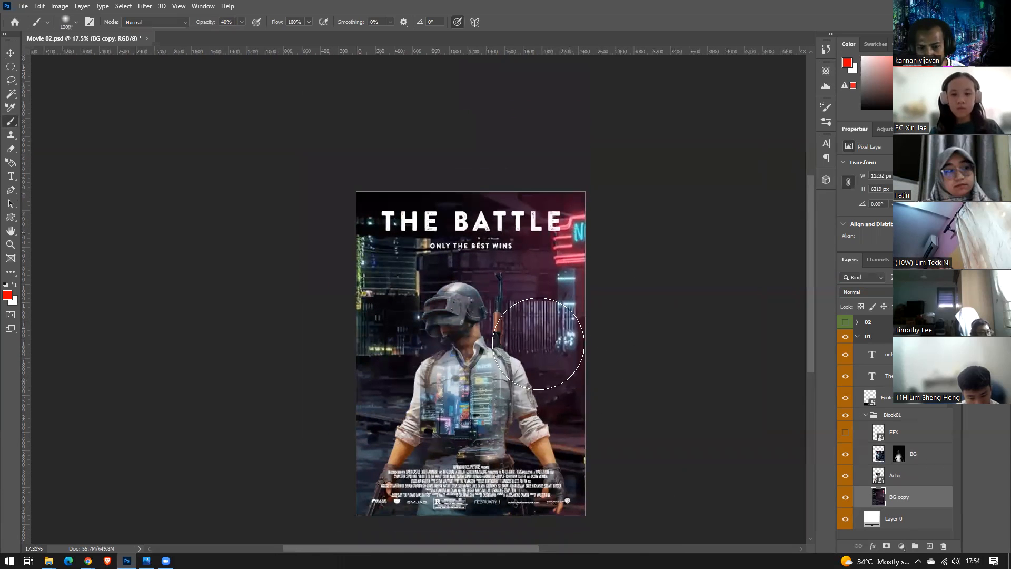
{"action": "scroll", "coordinate": [597, 426], "scroll_direction": "down", "scroll_amount": 1}
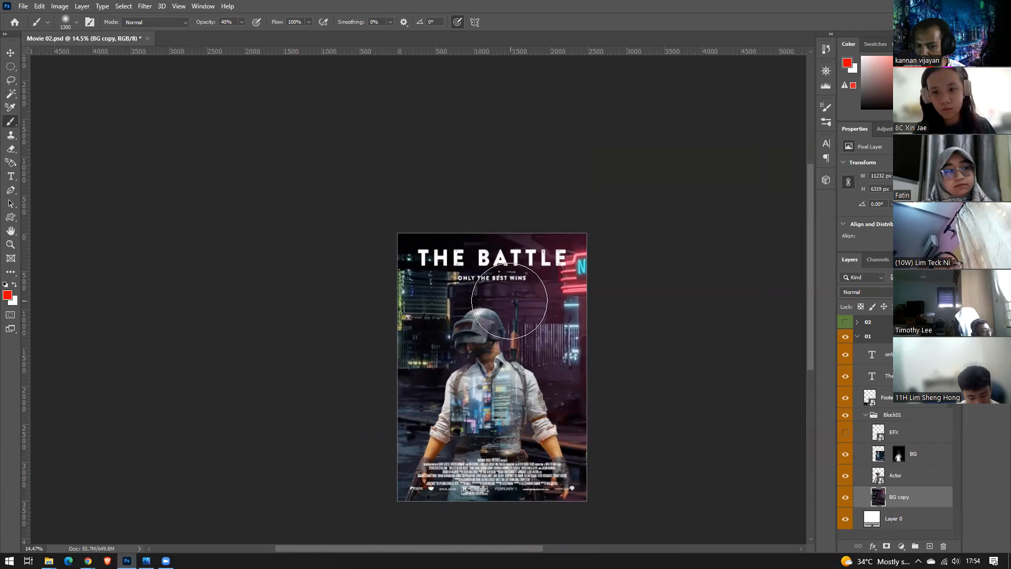
Add a Color Lookup adjustment layer directly above the Actor layer
{"action": "left_click", "coordinate": [911, 534]}
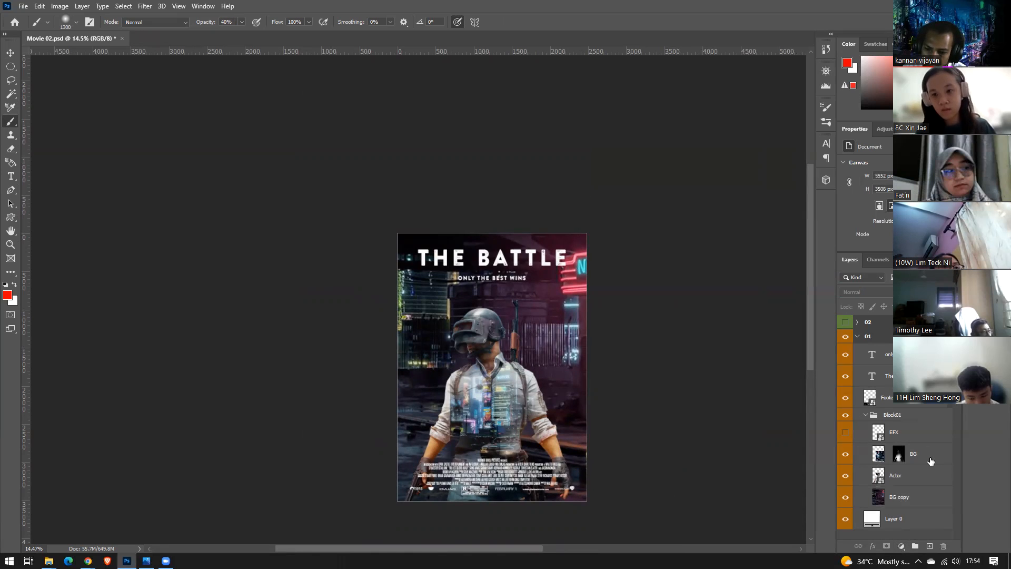
{"action": "left_click", "coordinate": [924, 481]}
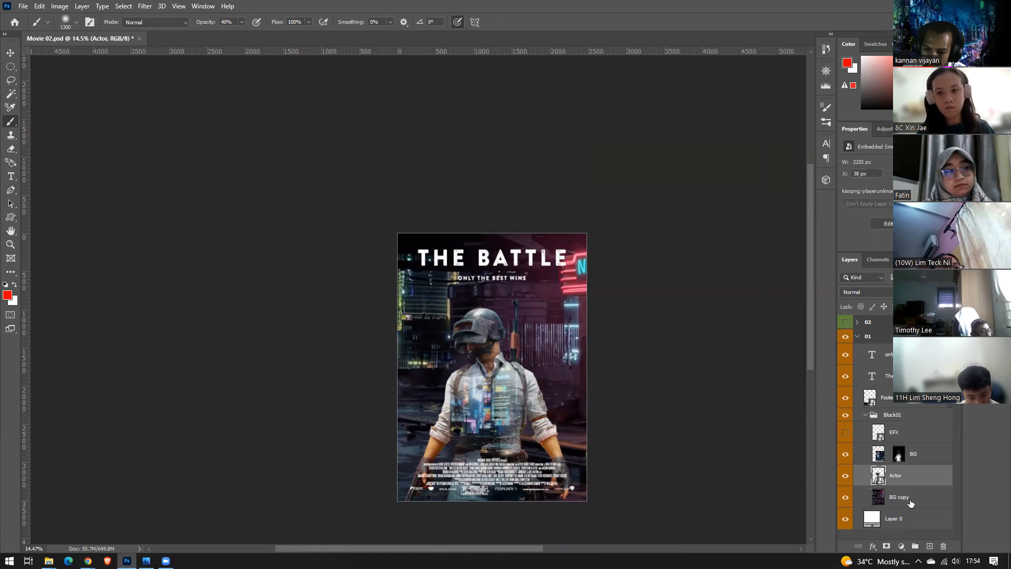
{"action": "left_click", "coordinate": [922, 497], "text": "shift"}
{"action": "left_click", "coordinate": [901, 547]}
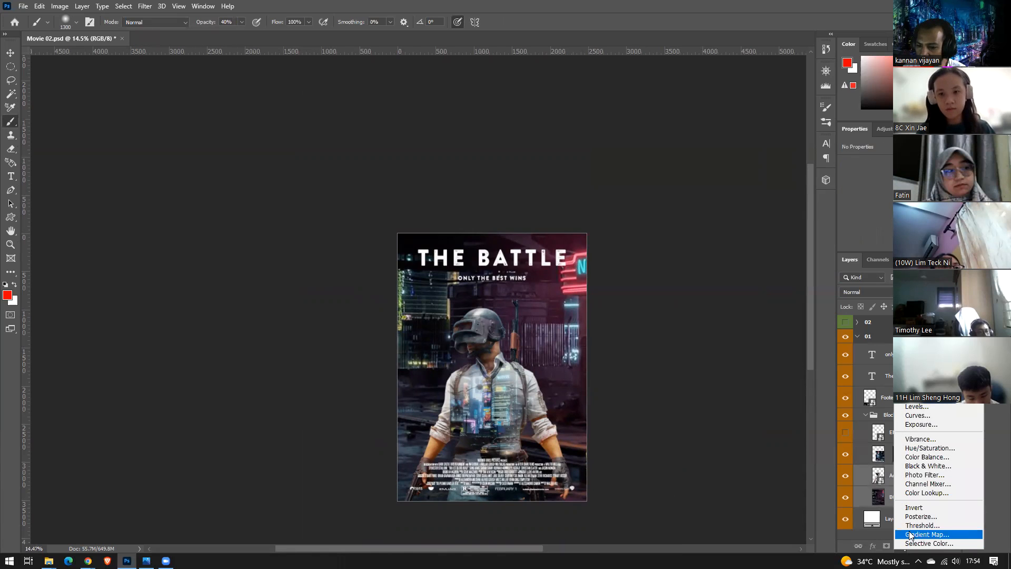
{"action": "left_click", "coordinate": [929, 493]}
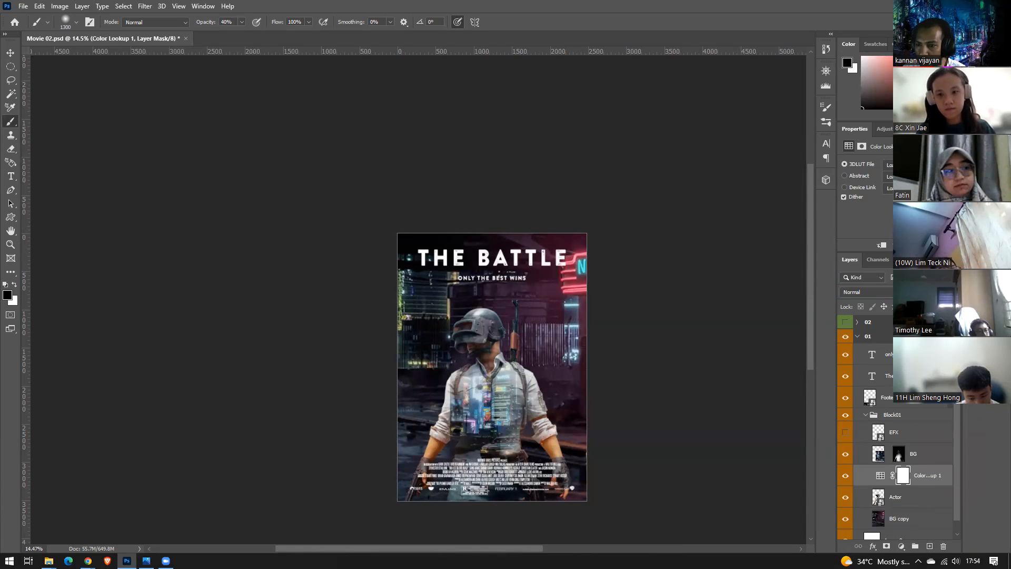
Try the Bleach and Candle 3DLUT looks on the Color Lookup layer and settle on the cool blue Crisp look
{"action": "left_click", "coordinate": [889, 165]}
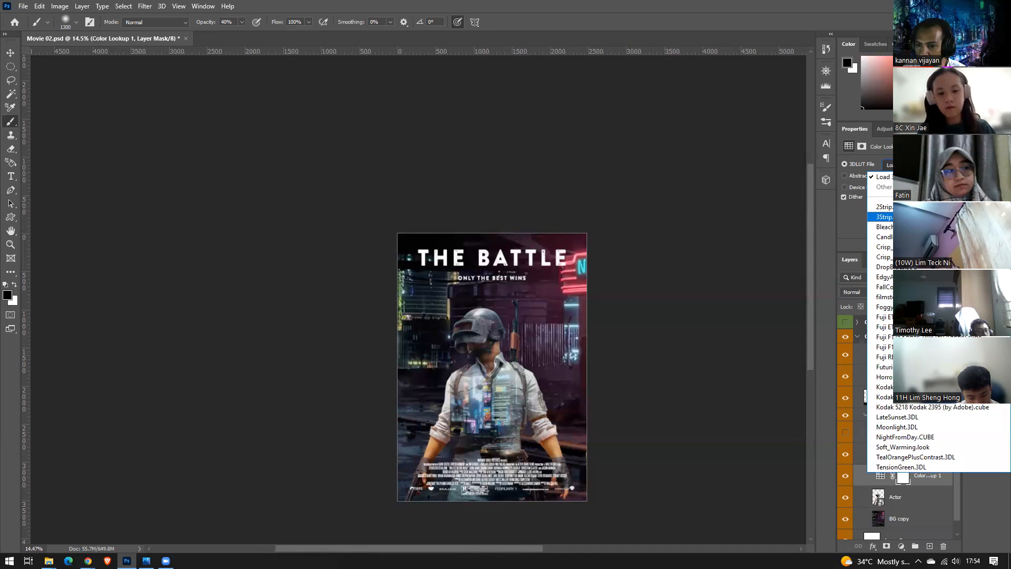
{"action": "left_click", "coordinate": [884, 226]}
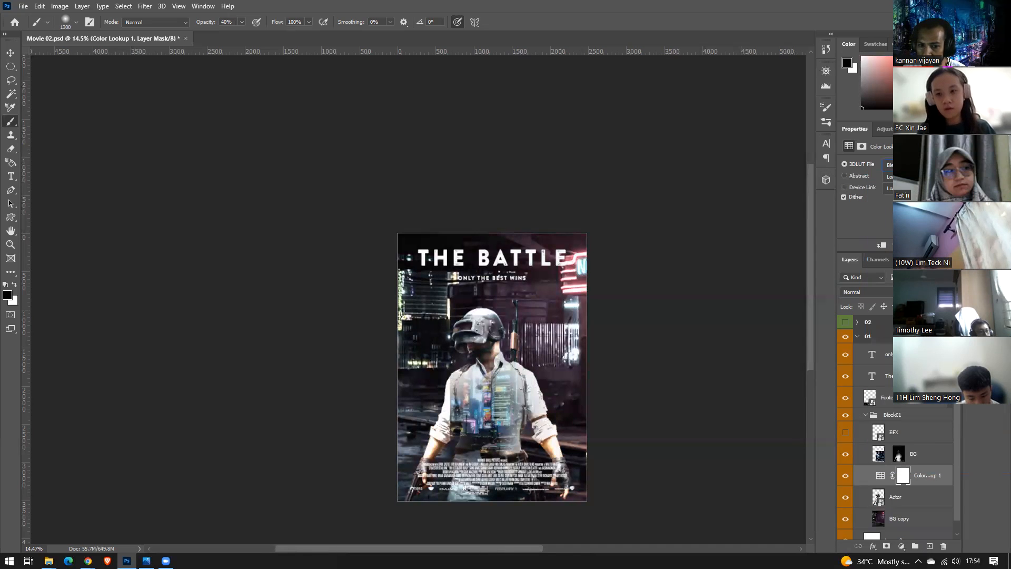
{"action": "left_click", "coordinate": [890, 165]}
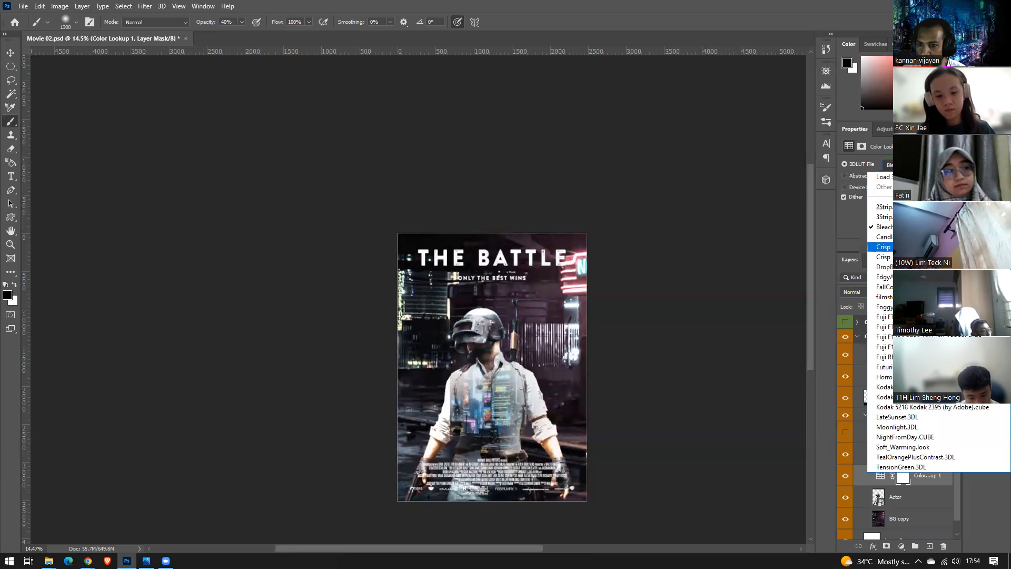
{"action": "left_click", "coordinate": [884, 237]}
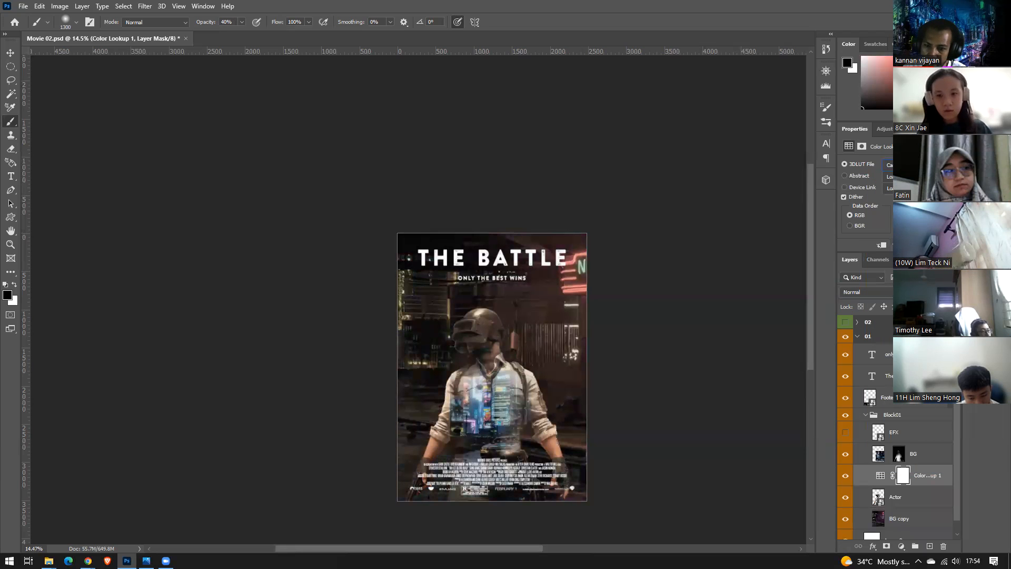
{"action": "left_click", "coordinate": [889, 165]}
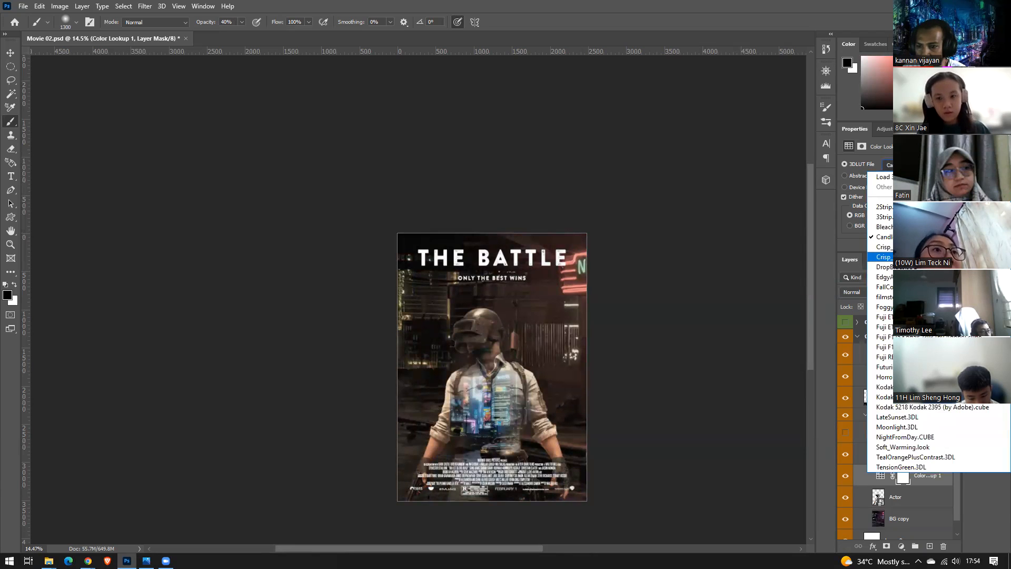
{"action": "left_click", "coordinate": [882, 257]}
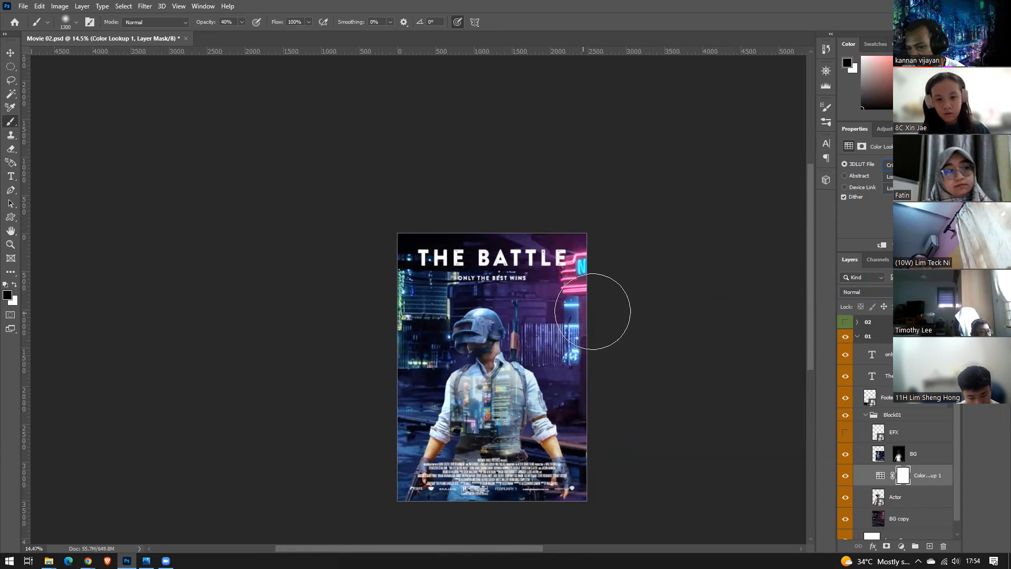
Convert the BG copy layer to a smart object
{"action": "left_click", "coordinate": [908, 520]}
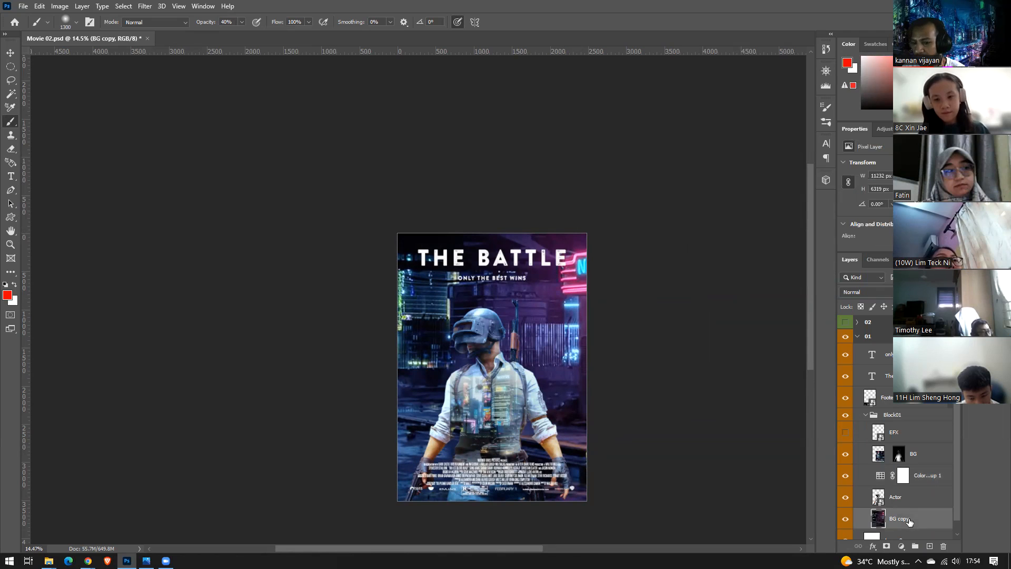
{"action": "scroll", "coordinate": [925, 498], "scroll_direction": "down", "scroll_amount": 1}
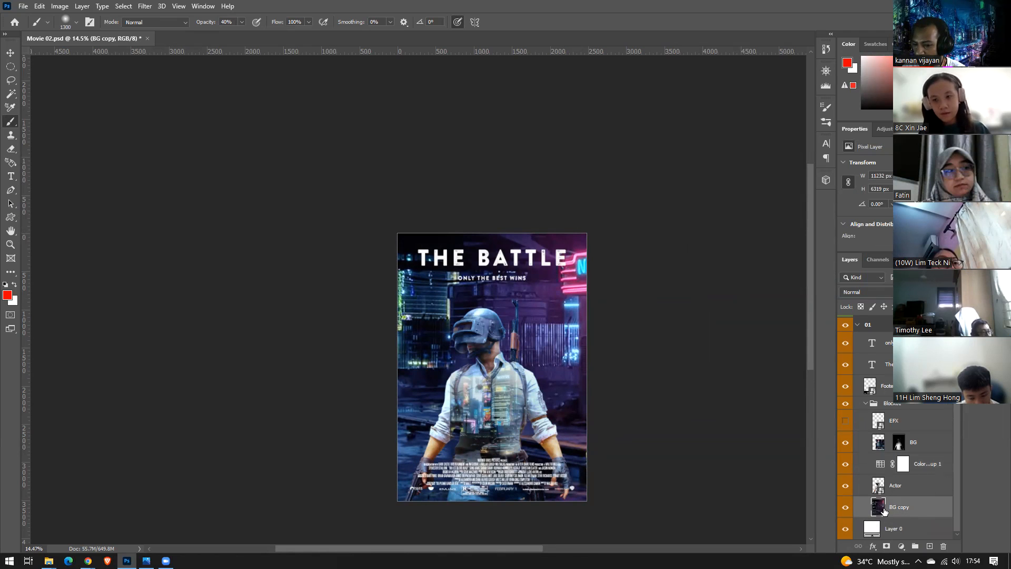
{"action": "right_click", "coordinate": [933, 510]}
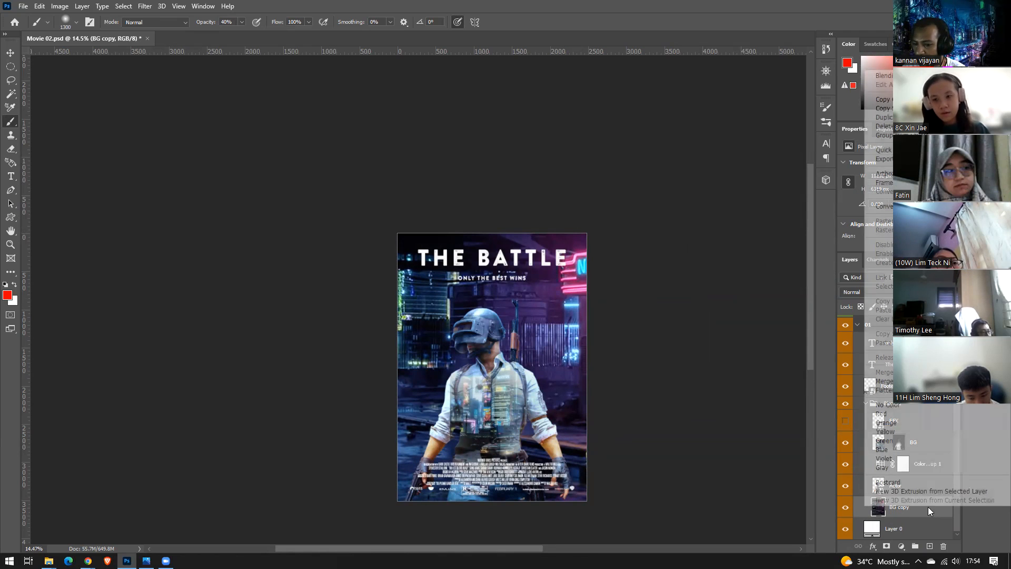
{"action": "left_click", "coordinate": [885, 206]}
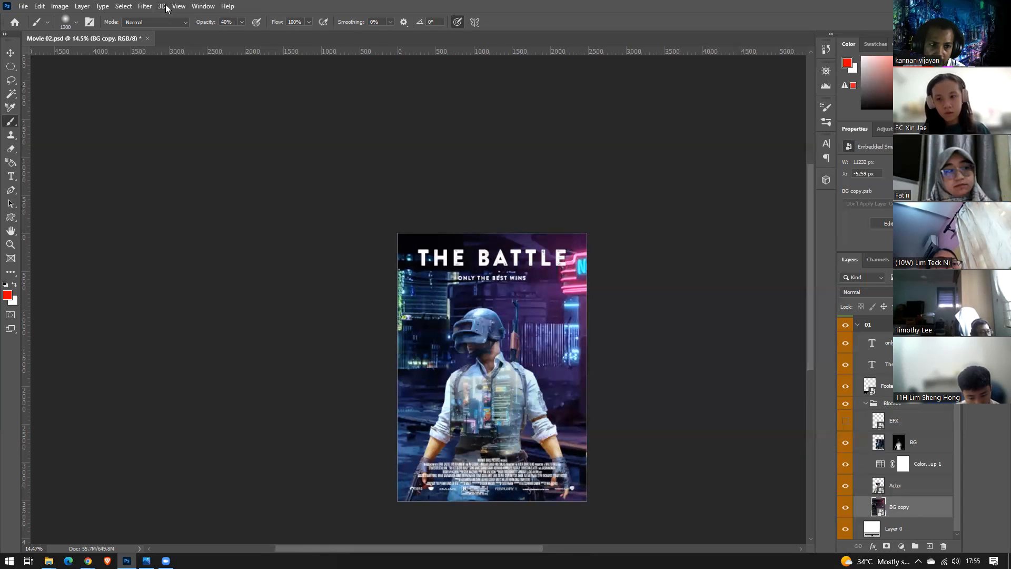
Apply a Black & White adjustment to BG copy with Reds -38, Yellows -119, Cyans -53, Blues -47 and Magentas 51
{"action": "left_click", "coordinate": [143, 8]}
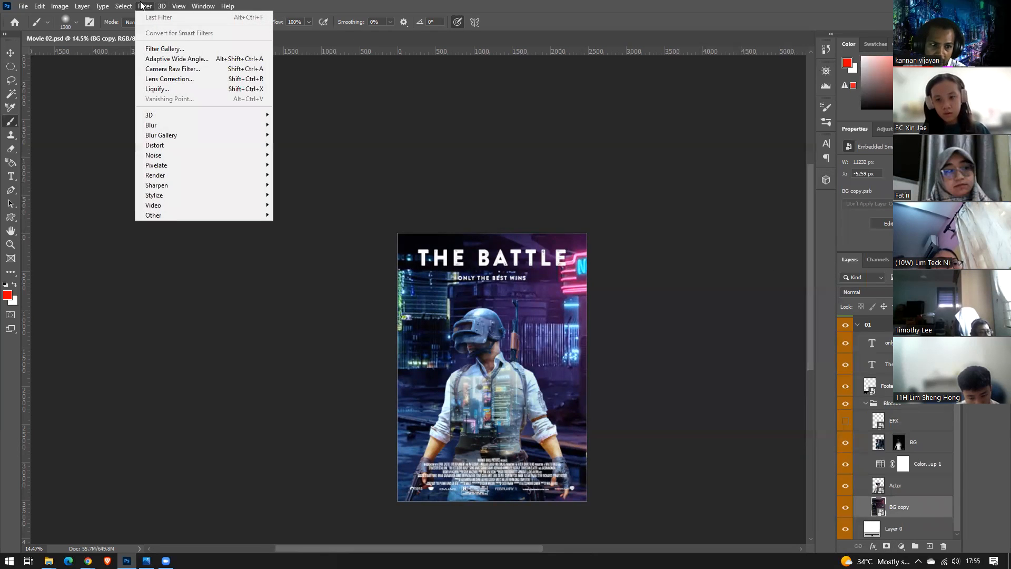
{"action": "mouse_move", "coordinate": [59, 7]}
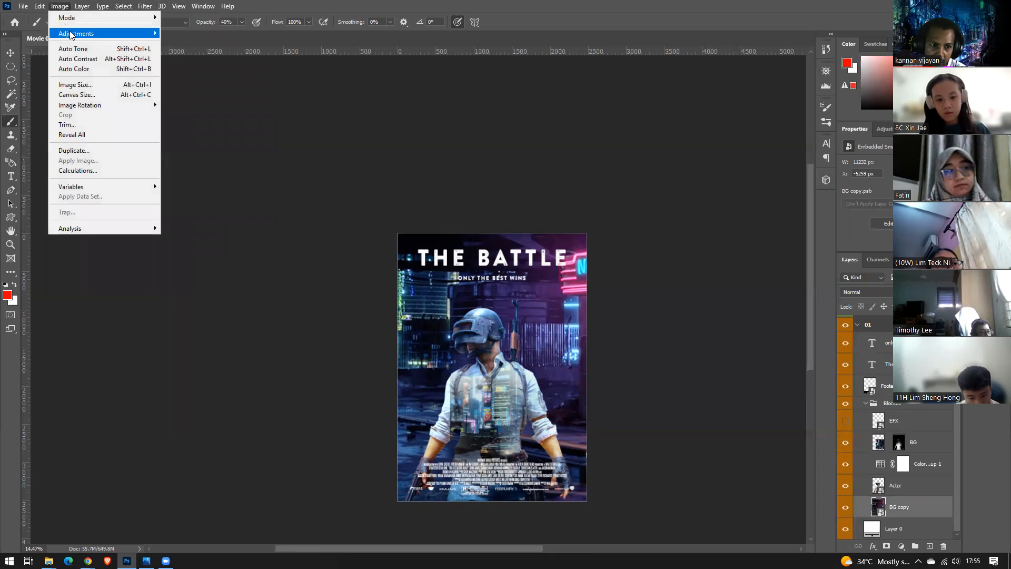
{"action": "mouse_move", "coordinate": [71, 34]}
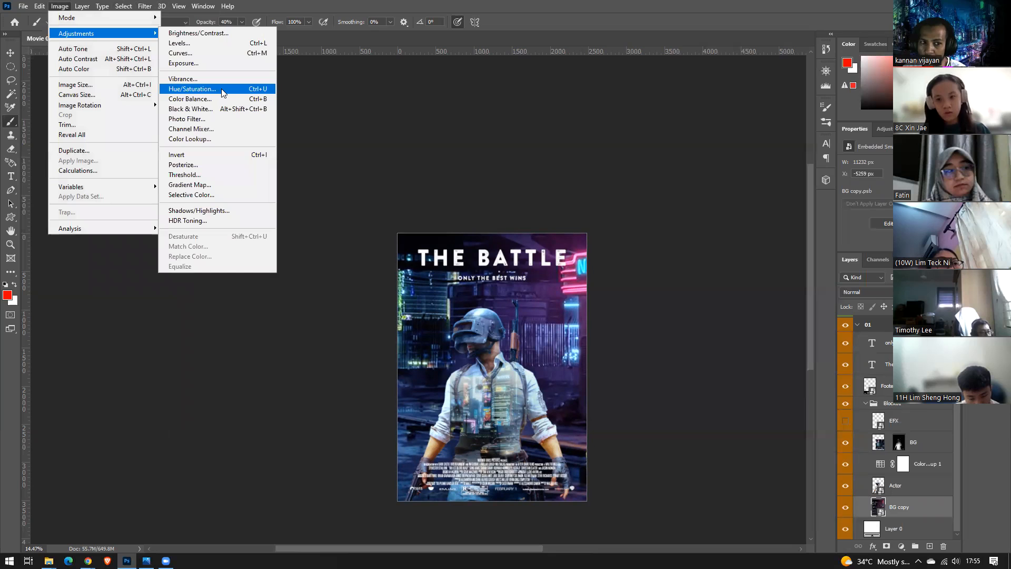
{"action": "left_click", "coordinate": [217, 109]}
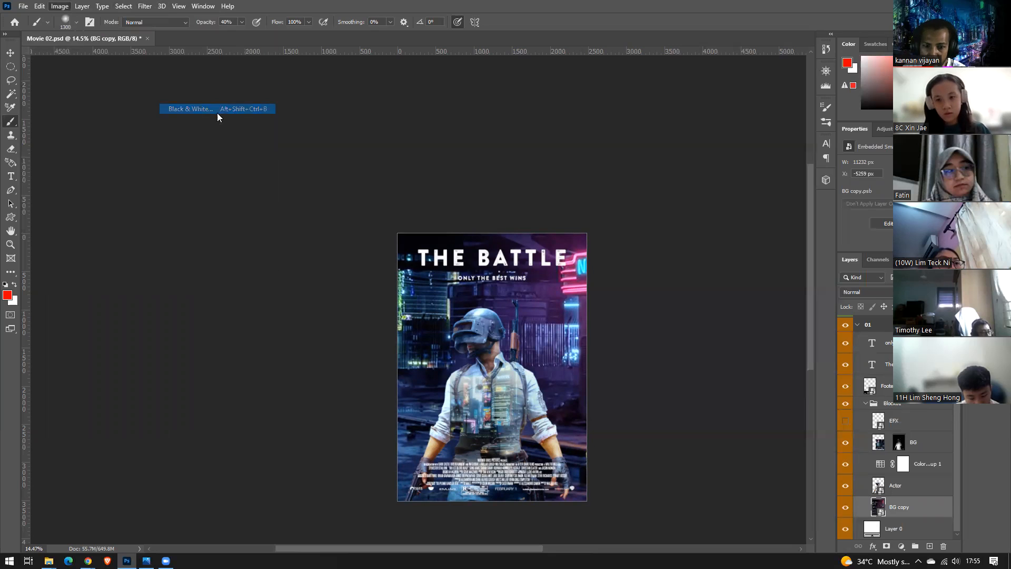
{"action": "left_click_drag", "start_coordinate": [444, 87], "coordinate": [160, 100]}
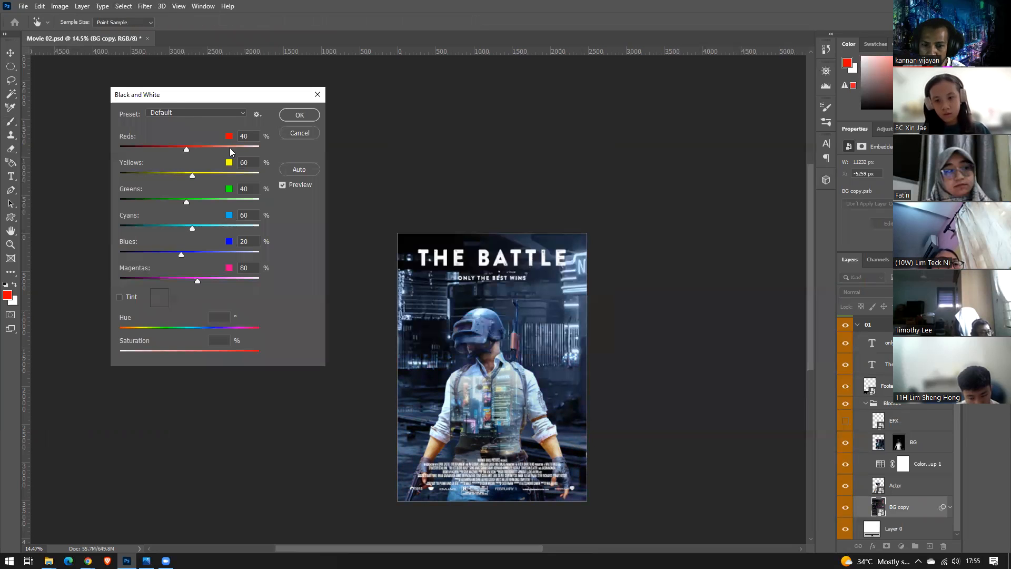
{"action": "left_click_drag", "start_coordinate": [192, 230], "coordinate": [169, 229]}
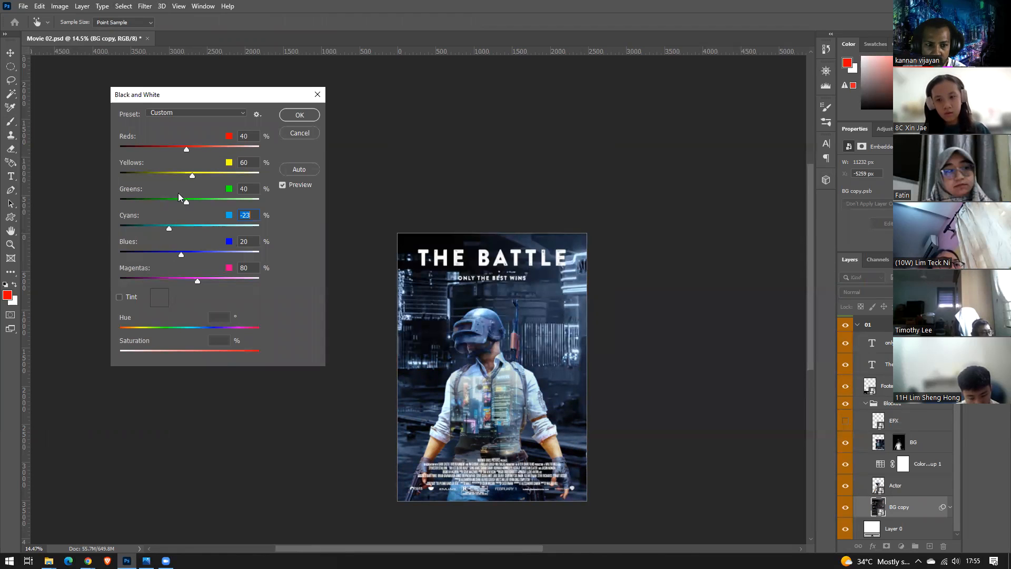
{"action": "left_click_drag", "start_coordinate": [142, 173], "coordinate": [142, 174]}
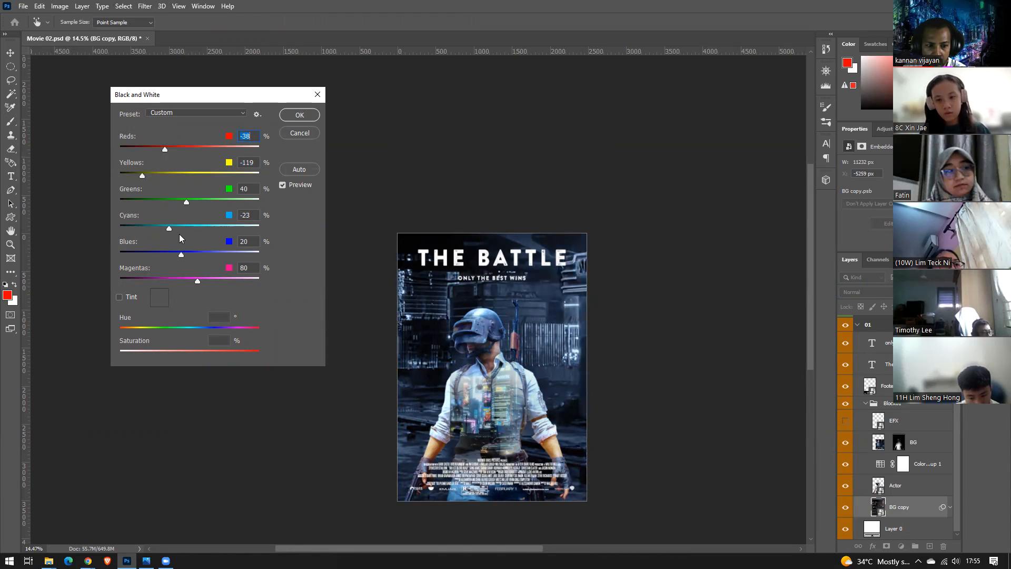
{"action": "left_click", "coordinate": [161, 226]}
{"action": "left_click_drag", "start_coordinate": [184, 256], "coordinate": [190, 280]}
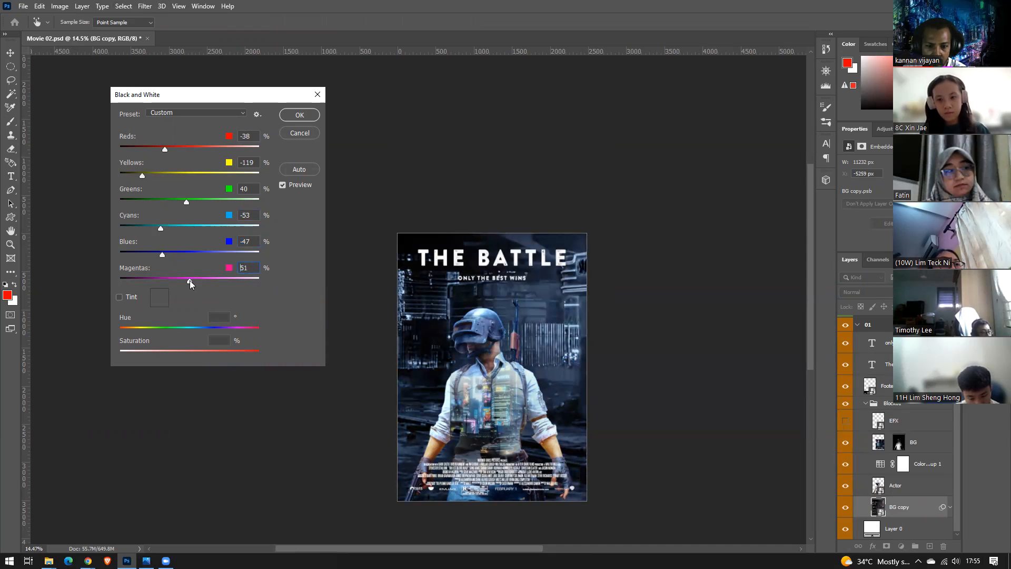
{"action": "left_click", "coordinate": [308, 114]}
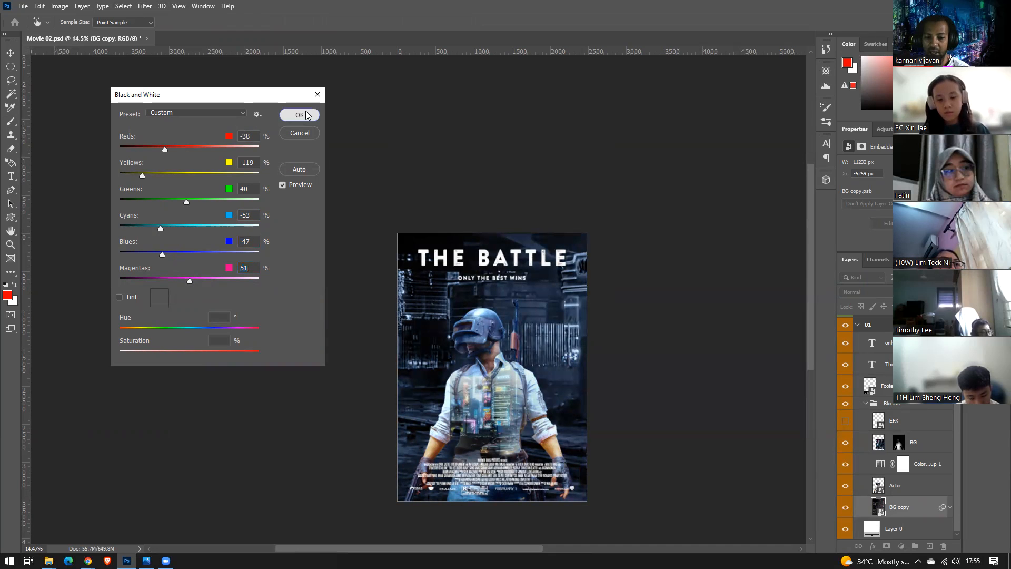
Show the hidden EFX layer and check its particles against the whole poster
{"action": "key", "text": "b"}
{"action": "scroll", "coordinate": [661, 265], "scroll_direction": "down", "scroll_amount": 2}
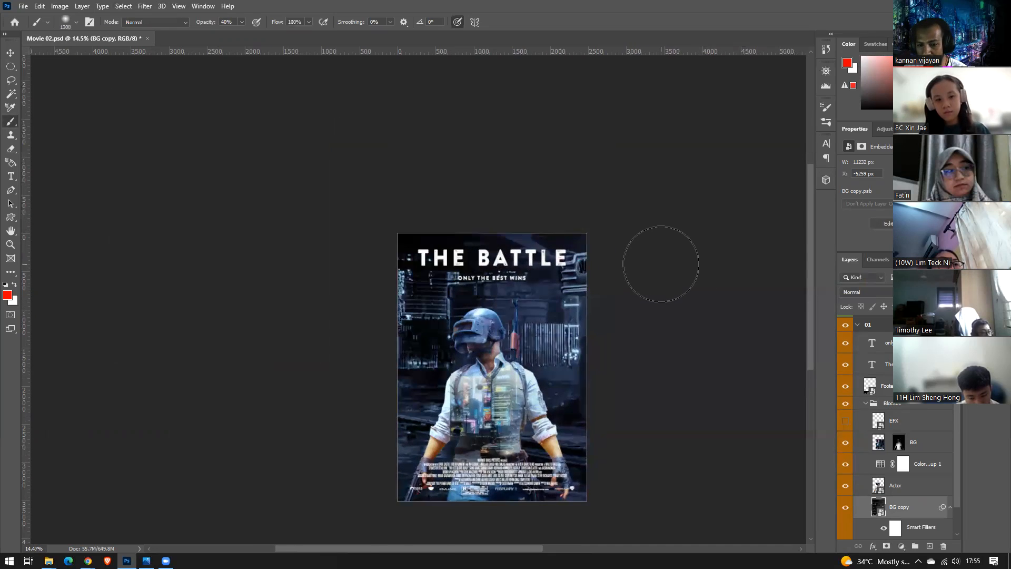
{"action": "scroll", "coordinate": [661, 264], "scroll_direction": "up", "scroll_amount": 4}
{"action": "scroll", "coordinate": [653, 253], "scroll_direction": "down", "scroll_amount": 3}
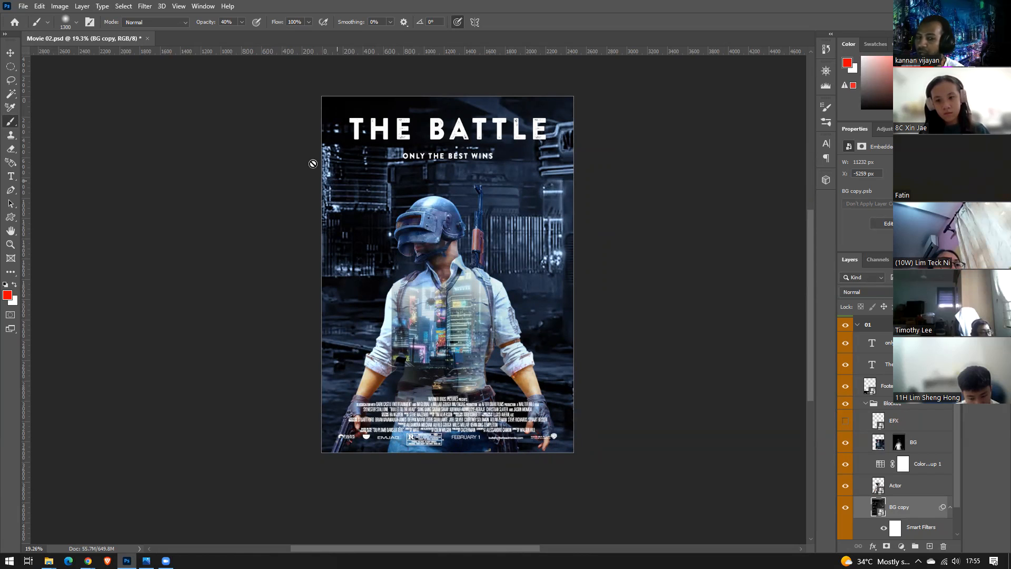
{"action": "scroll", "coordinate": [647, 388], "scroll_direction": "up", "scroll_amount": 1}
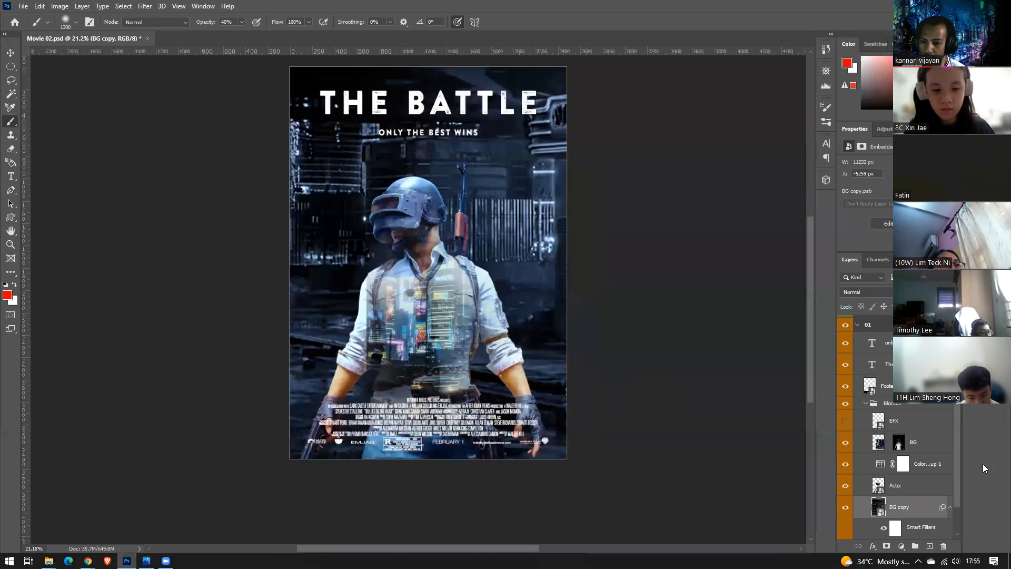
{"action": "left_click", "coordinate": [846, 421]}
{"action": "scroll", "coordinate": [582, 417], "scroll_direction": "up", "scroll_amount": 3}
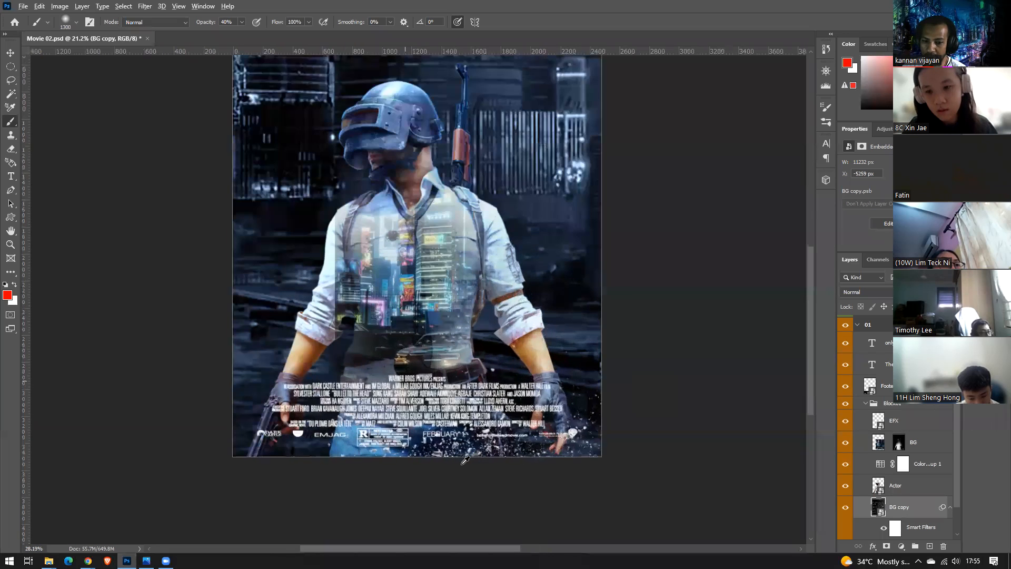
{"action": "scroll", "coordinate": [647, 428], "scroll_direction": "down", "scroll_amount": 3}
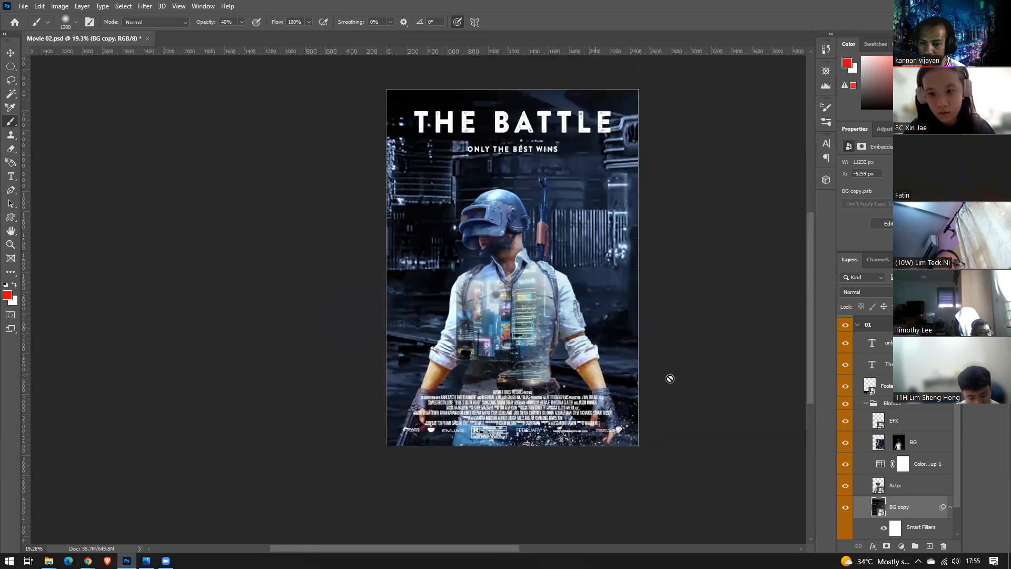
Paint black on the BG layer mask with a 600 px brush at 100% opacity, hiding the city around the actor's torso edges and waist
{"action": "left_click", "coordinate": [901, 444]}
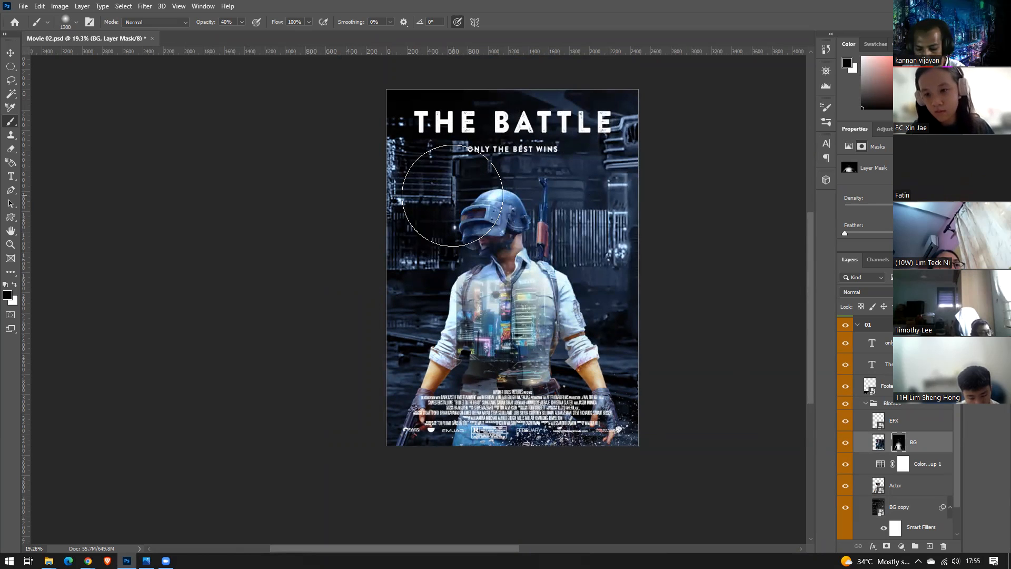
{"action": "key", "text": "0"}
{"action": "key", "text": "["}
{"action": "key", "text": "["}
{"action": "key", "text": "["}
{"action": "key", "text": "["}
{"action": "key", "text": "["}
{"action": "key", "text": "["}
{"action": "key", "text": "["}
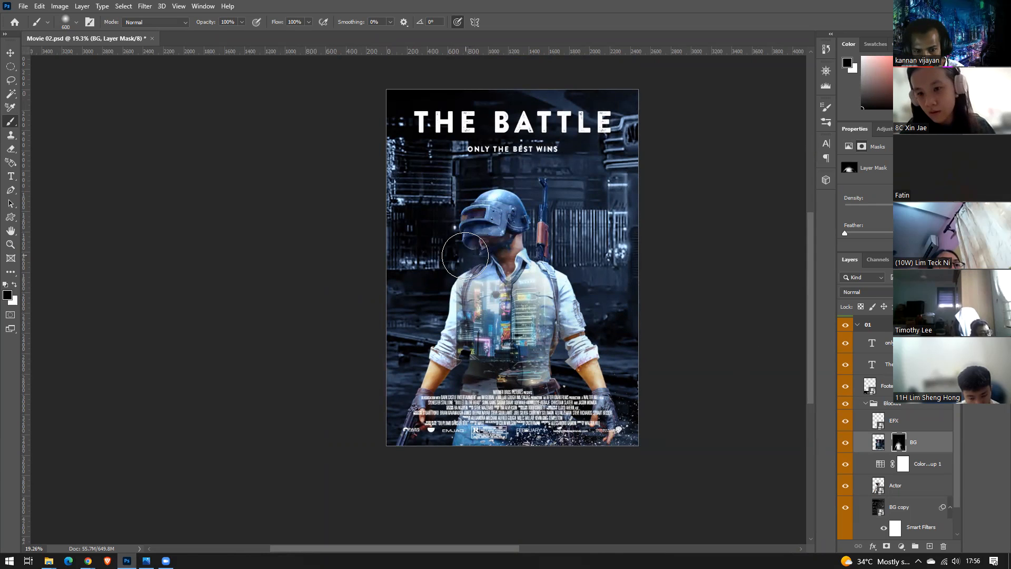
{"action": "mouse_move", "coordinate": [431, 341]}
{"action": "left_mouse_down"}
{"action": "mouse_move", "coordinate": [442, 353]}
{"action": "mouse_move", "coordinate": [436, 398]}
{"action": "mouse_move", "coordinate": [448, 392]}
{"action": "mouse_move", "coordinate": [456, 361]}
{"action": "mouse_move", "coordinate": [442, 446]}
{"action": "left_mouse_up"}
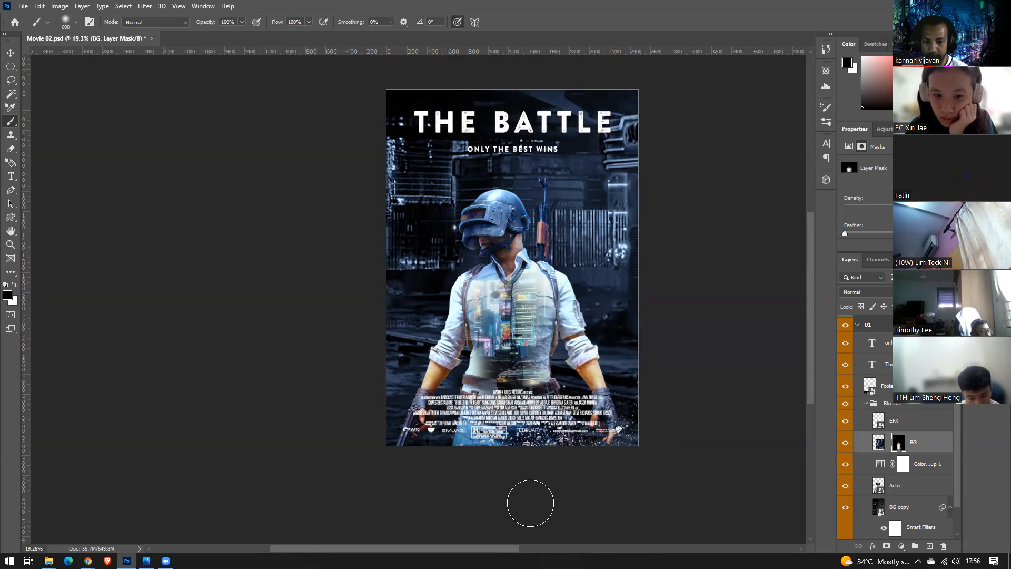
{"action": "scroll", "coordinate": [557, 496], "scroll_direction": "down", "scroll_amount": 2}
{"action": "scroll", "coordinate": [556, 496], "scroll_direction": "up", "scroll_amount": 1}
{"action": "scroll", "coordinate": [557, 497], "scroll_direction": "down", "scroll_amount": 2}
{"action": "scroll", "coordinate": [557, 496], "scroll_direction": "up", "scroll_amount": 3}
{"action": "scroll", "coordinate": [557, 496], "scroll_direction": "down", "scroll_amount": 2}
{"action": "scroll", "coordinate": [556, 495], "scroll_direction": "up", "scroll_amount": 1}
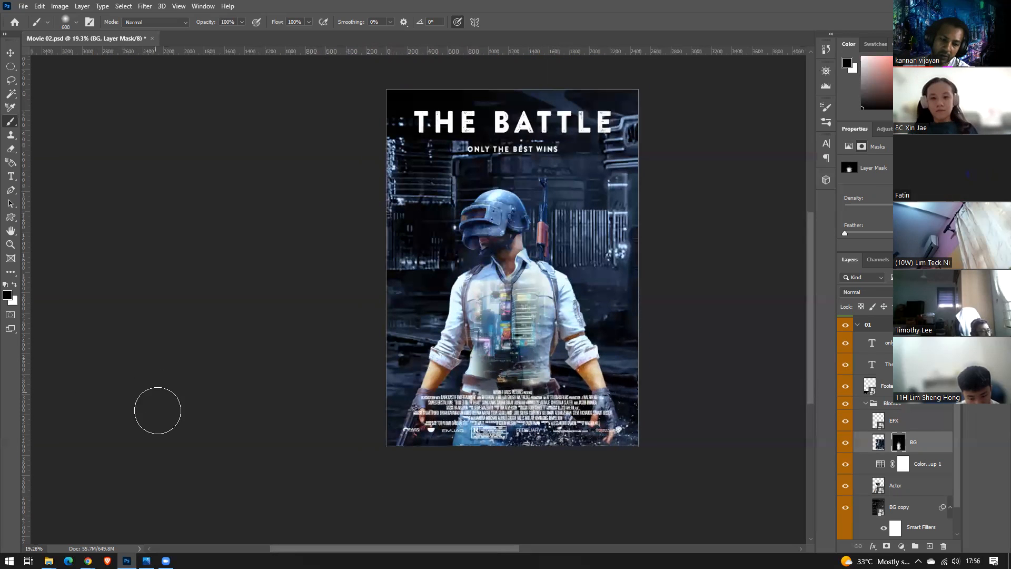
{"action": "mouse_move", "coordinate": [88, 560]}
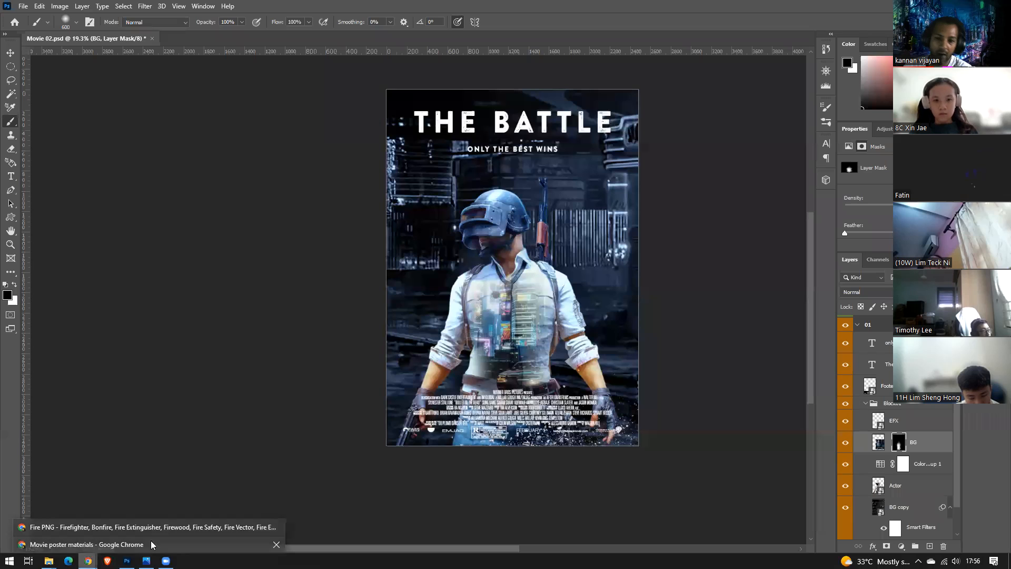
Add a Gradient Fill layer directly above BG copy and choose the dark navy-to-beige Custom gradient preset
{"action": "left_click", "coordinate": [915, 504]}
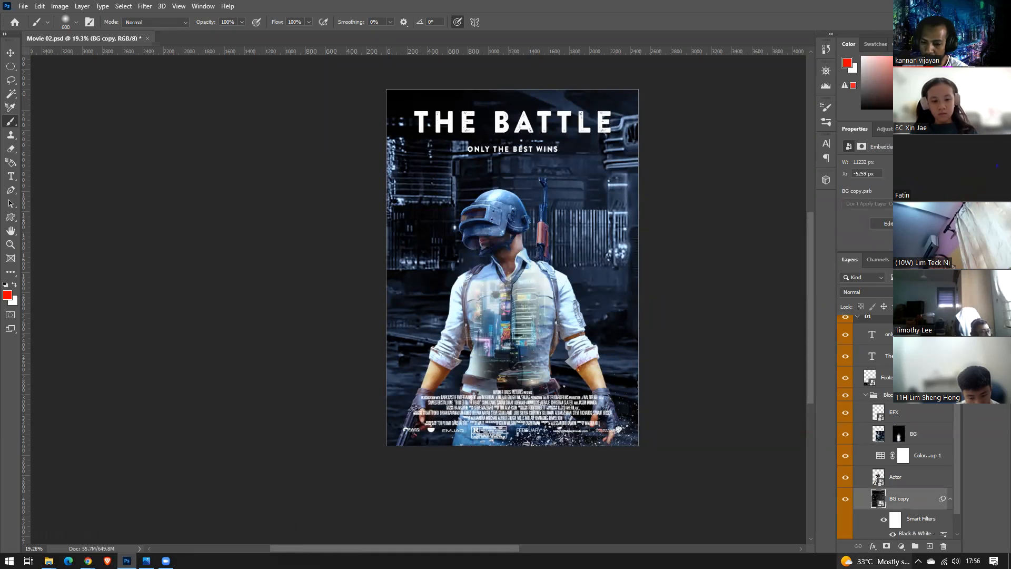
{"action": "left_click", "coordinate": [902, 547]}
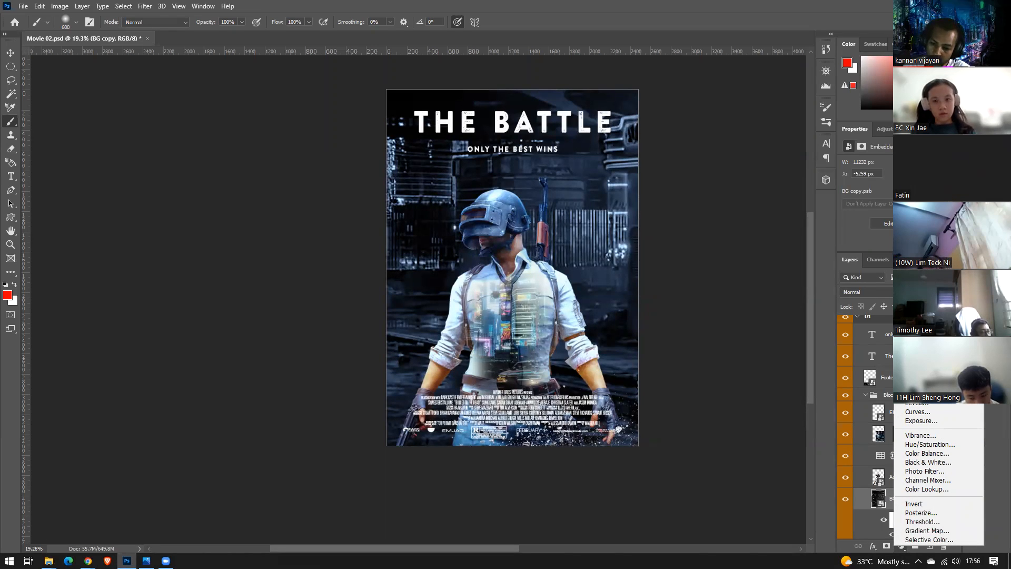
{"action": "left_click", "coordinate": [918, 370]}
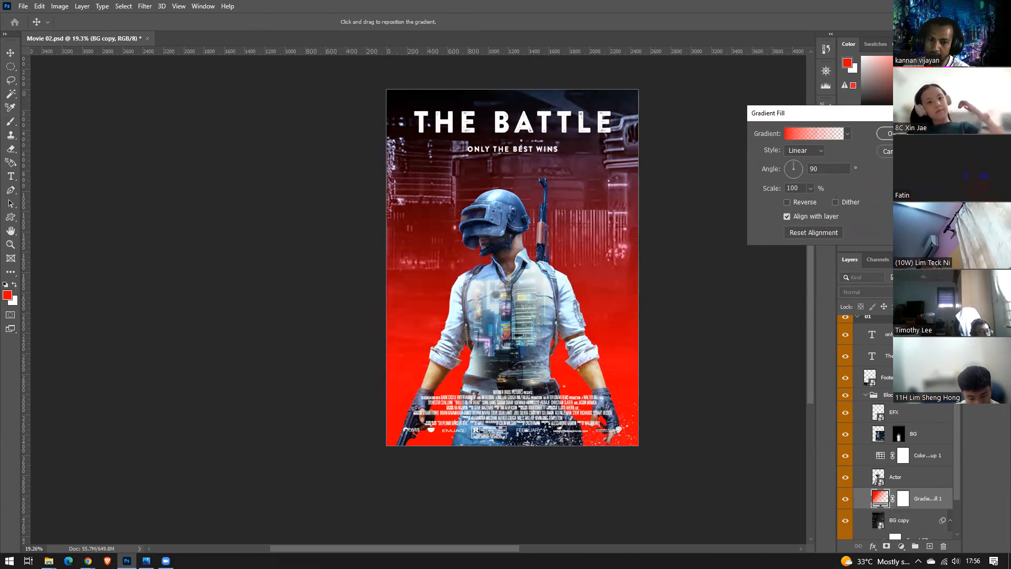
{"action": "left_click", "coordinate": [814, 136]}
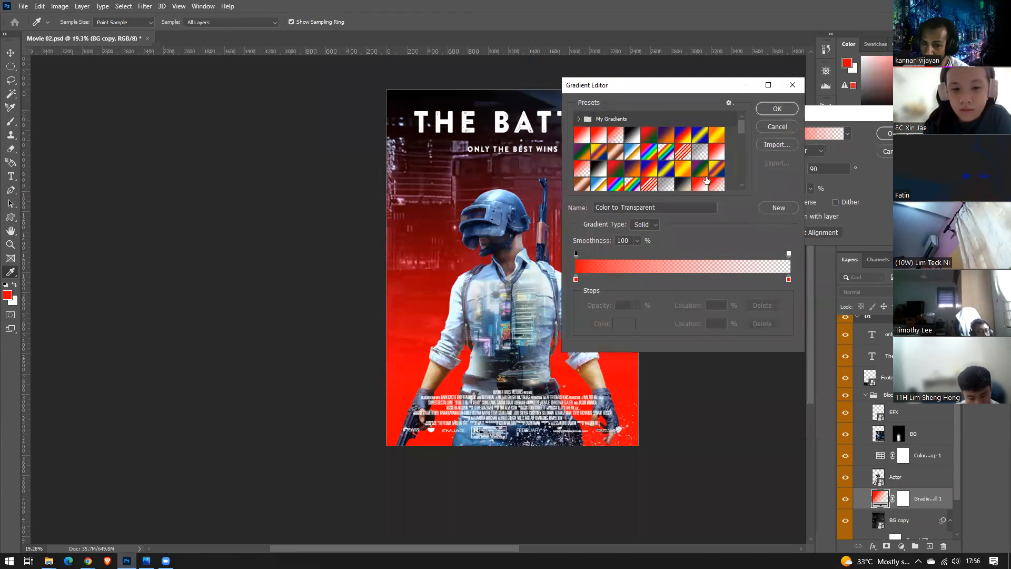
{"action": "left_click", "coordinate": [684, 184]}
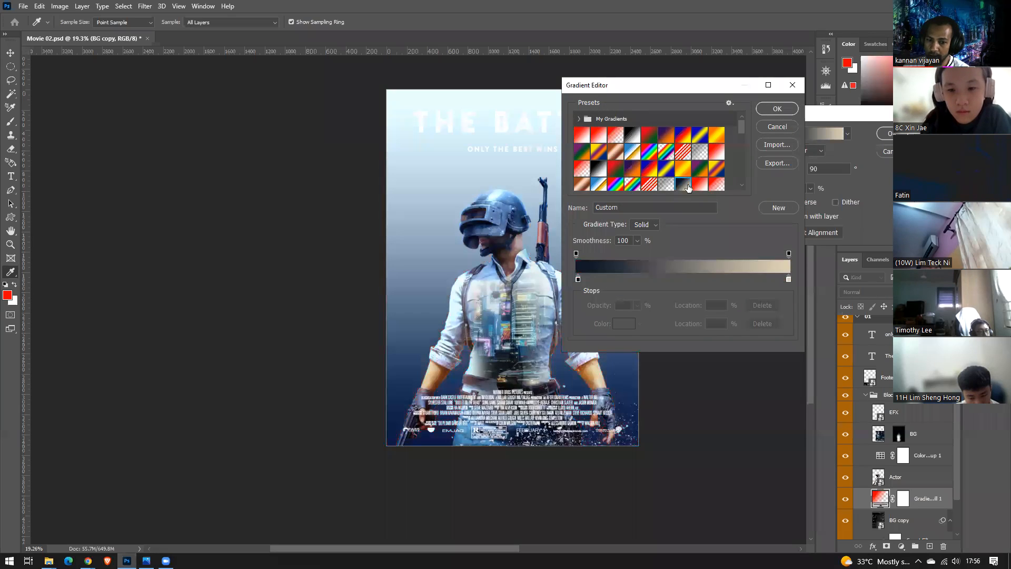
{"action": "left_click", "coordinate": [666, 169]}
{"action": "left_click", "coordinate": [623, 169]}
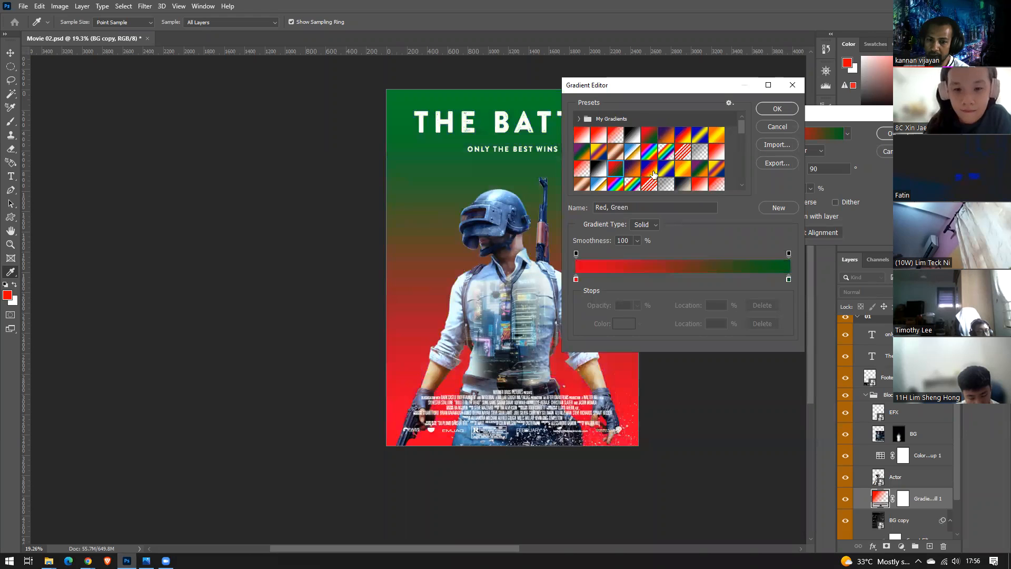
{"action": "scroll", "coordinate": [656, 174], "scroll_direction": "down", "scroll_amount": 1}
{"action": "left_click", "coordinate": [683, 170]}
{"action": "scroll", "coordinate": [684, 174], "scroll_direction": "down", "scroll_amount": 1}
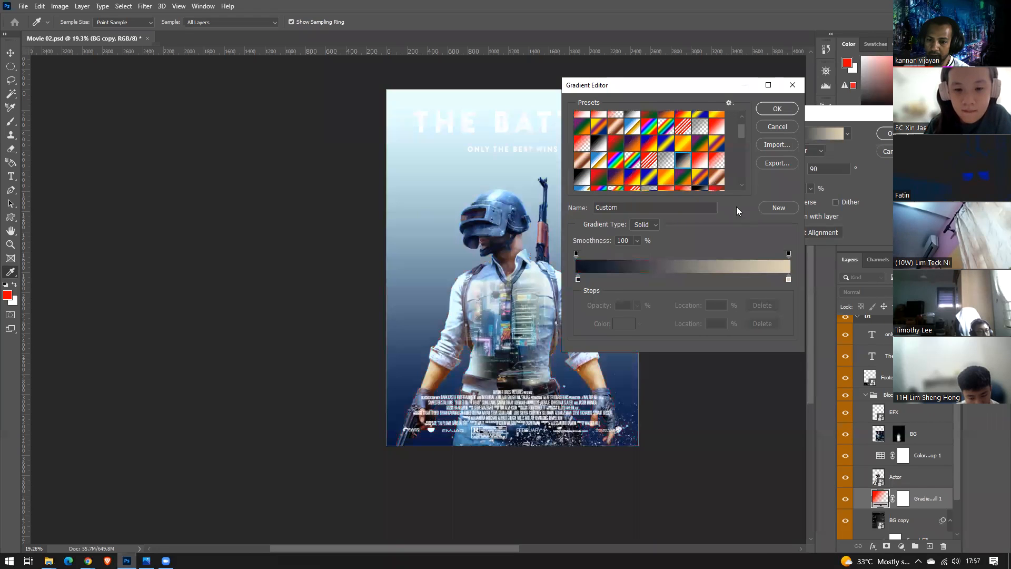
Set the opacity stop at the beige end of the gradient to 0%
{"action": "left_click", "coordinate": [789, 279]}
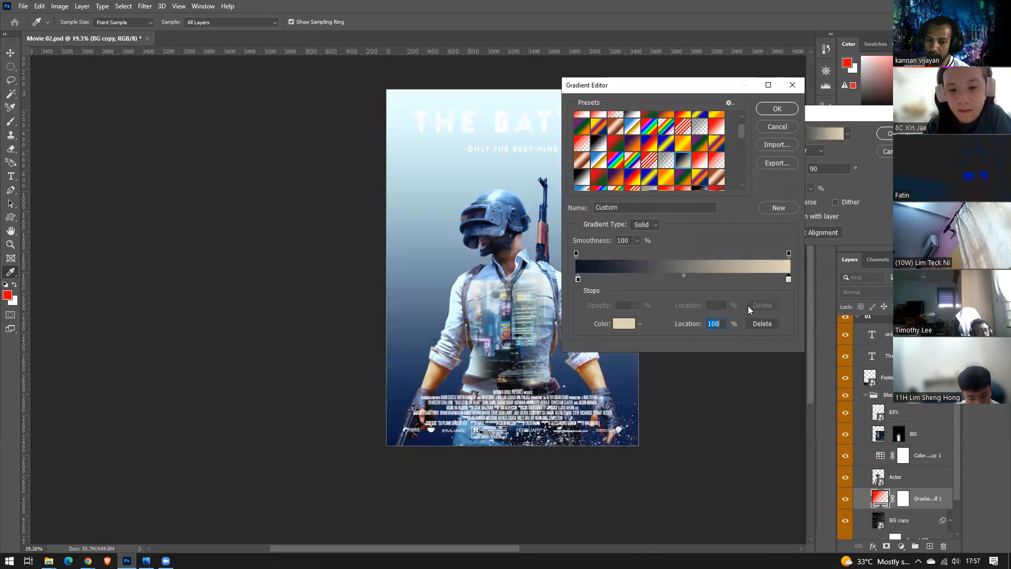
{"action": "left_click", "coordinate": [789, 254]}
{"action": "left_click", "coordinate": [638, 306]}
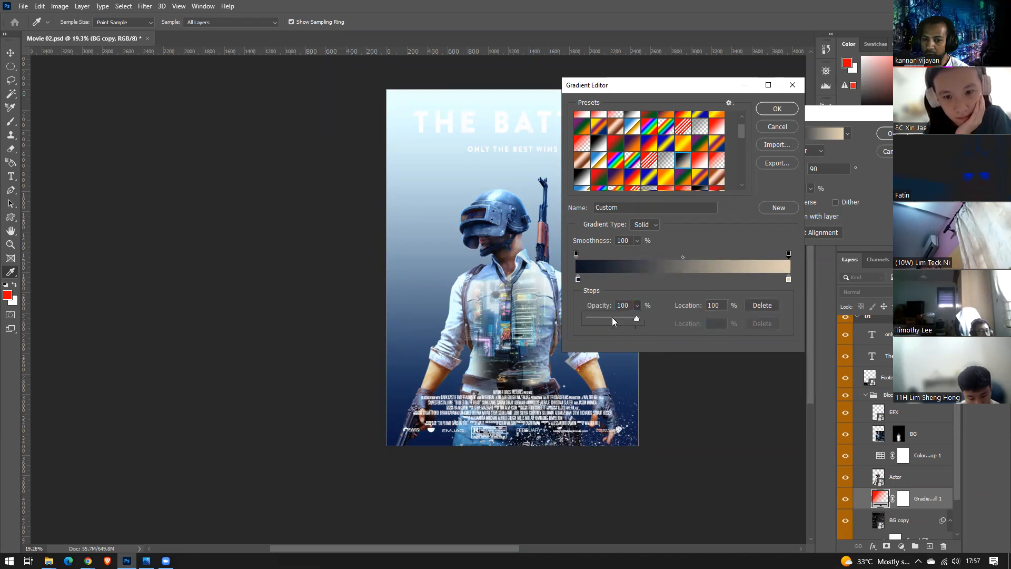
{"action": "left_click_drag", "start_coordinate": [612, 318], "coordinate": [584, 318]}
{"action": "left_click", "coordinate": [682, 85]}
{"action": "left_click_drag", "start_coordinate": [682, 85], "coordinate": [786, 86]}
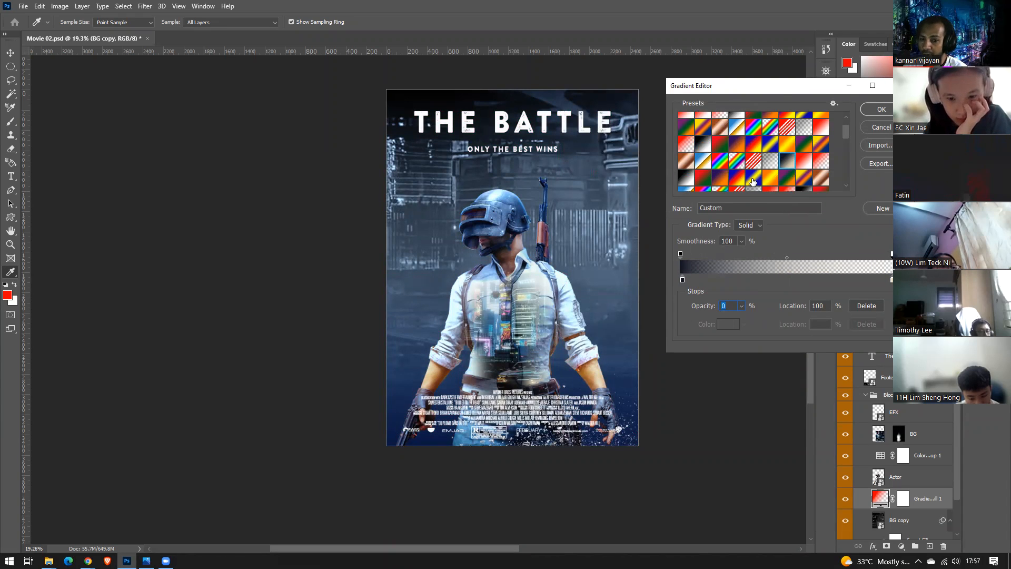
{"action": "scroll", "coordinate": [759, 179], "scroll_direction": "down", "scroll_amount": 1}
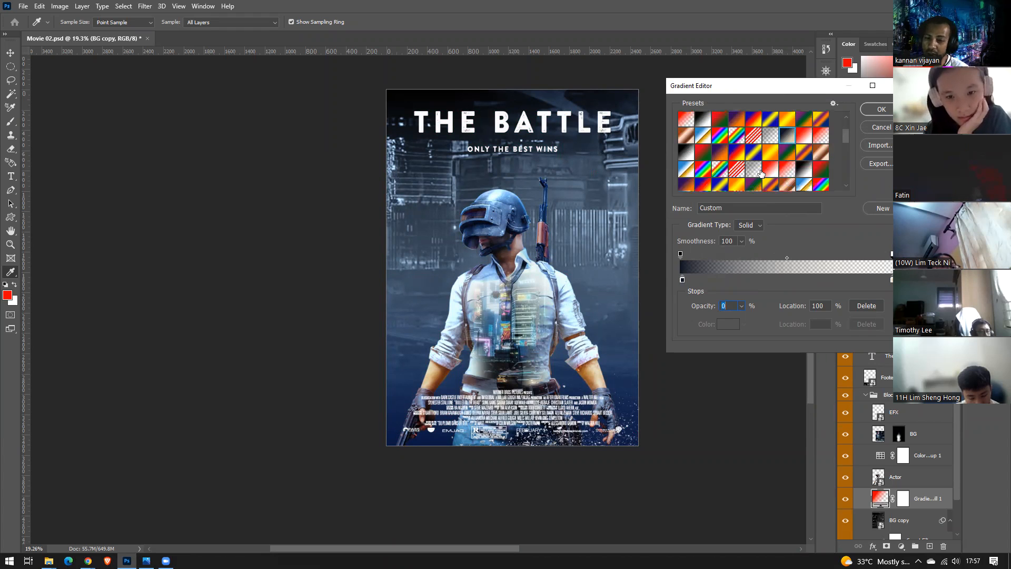
{"action": "scroll", "coordinate": [769, 176], "scroll_direction": "down", "scroll_amount": 1}
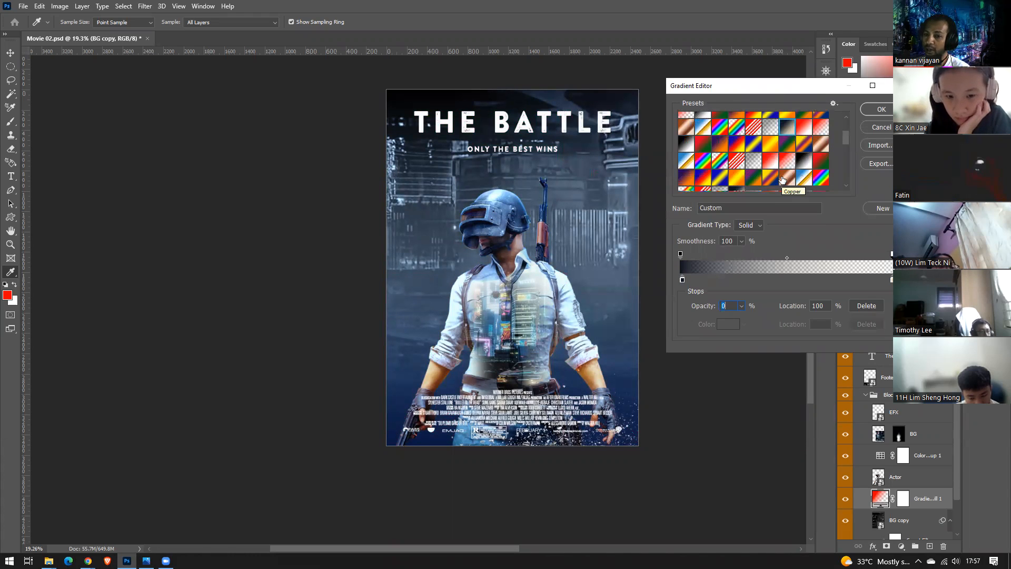
{"action": "scroll", "coordinate": [782, 180], "scroll_direction": "down", "scroll_amount": 1}
Recolor the gradient's navy stop to a crimson pink and apply the gradient fill
{"action": "left_click", "coordinate": [682, 279]}
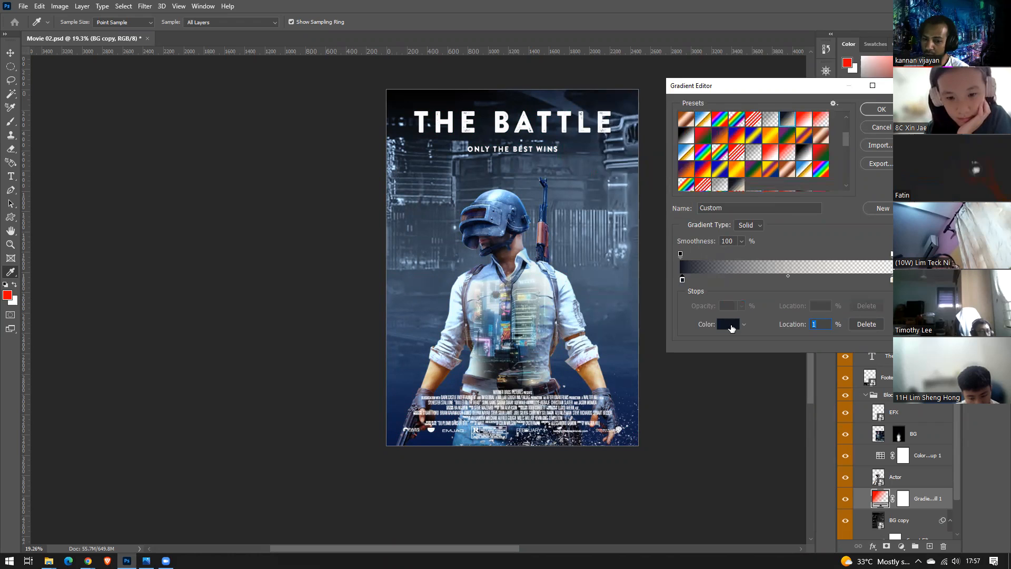
{"action": "left_click", "coordinate": [731, 327]}
{"action": "left_click_drag", "start_coordinate": [726, 184], "coordinate": [752, 205]}
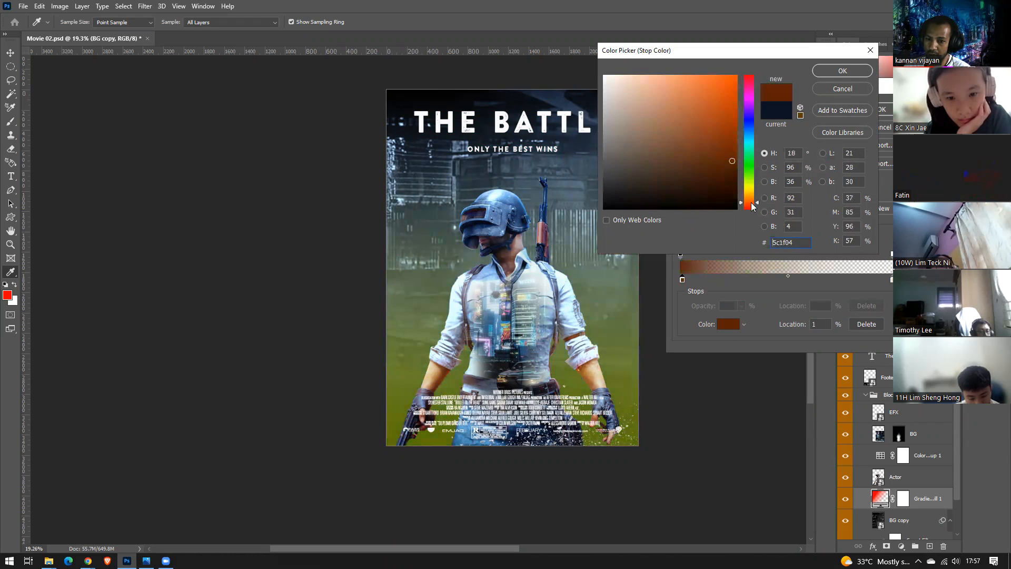
{"action": "left_click_drag", "start_coordinate": [732, 159], "coordinate": [737, 116]}
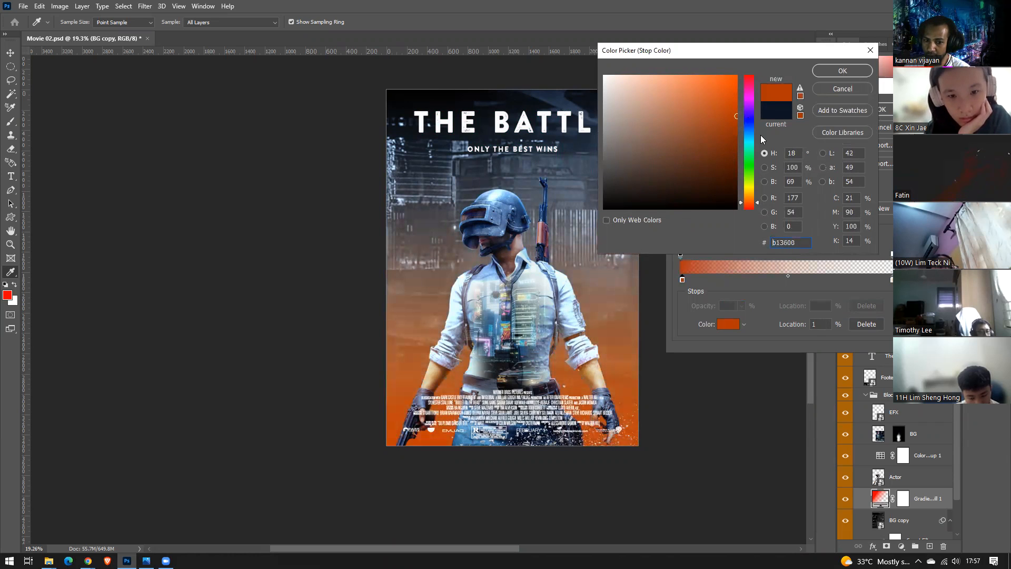
{"action": "left_click", "coordinate": [752, 94]}
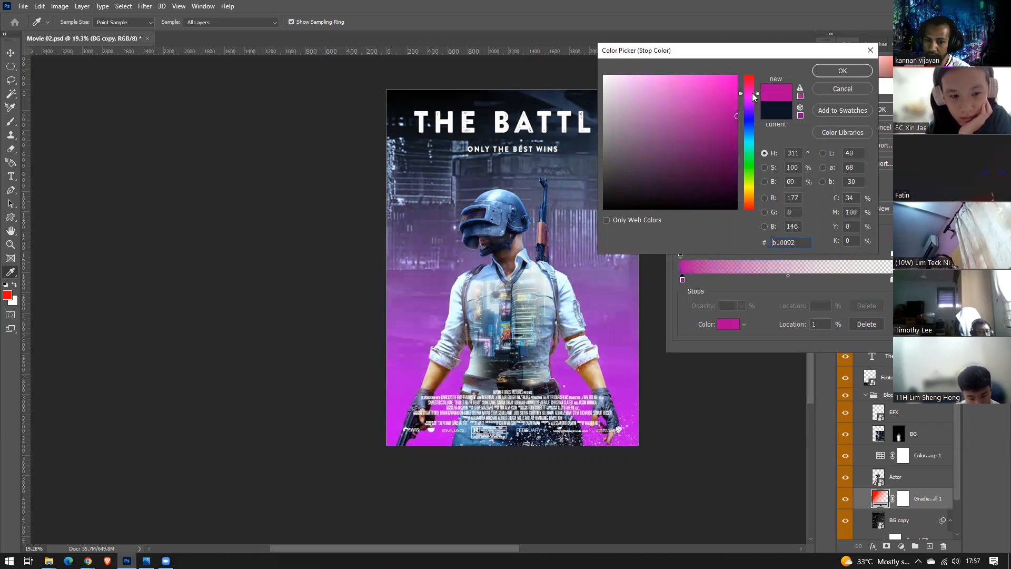
{"action": "left_click_drag", "start_coordinate": [754, 96], "coordinate": [755, 76]}
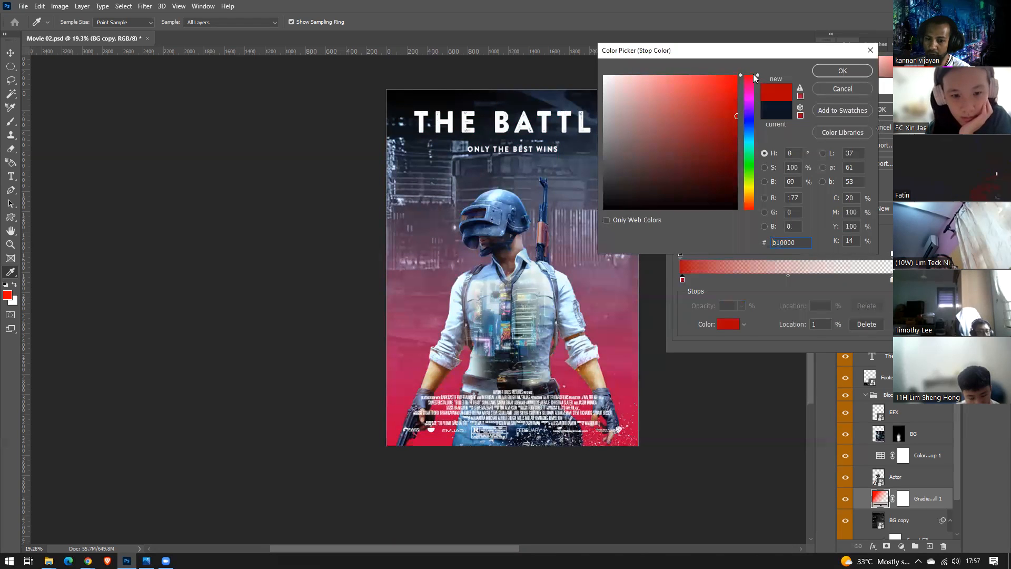
{"action": "left_click_drag", "start_coordinate": [754, 74], "coordinate": [754, 86]}
{"action": "left_click", "coordinate": [702, 115]}
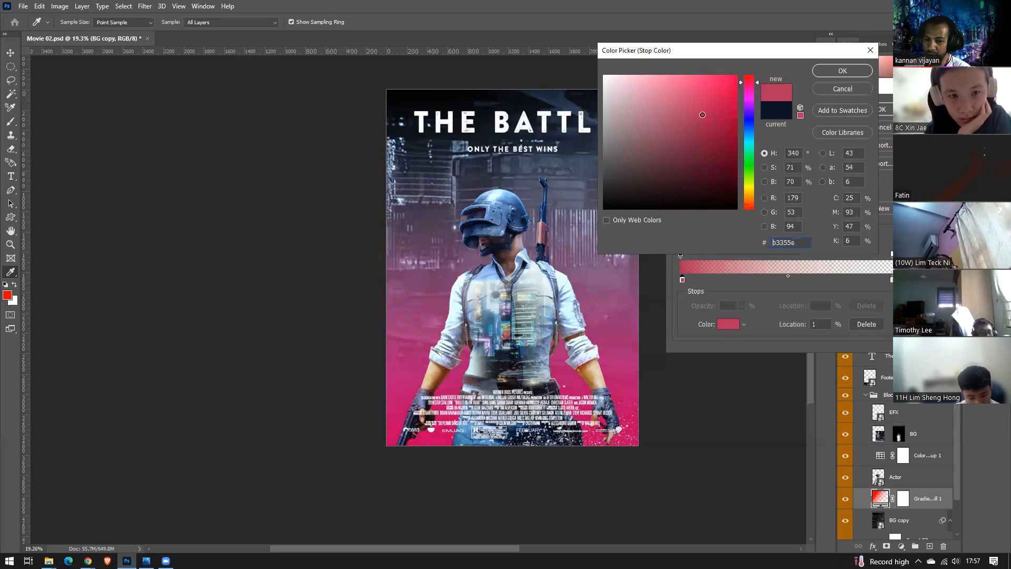
{"action": "left_click", "coordinate": [850, 70]}
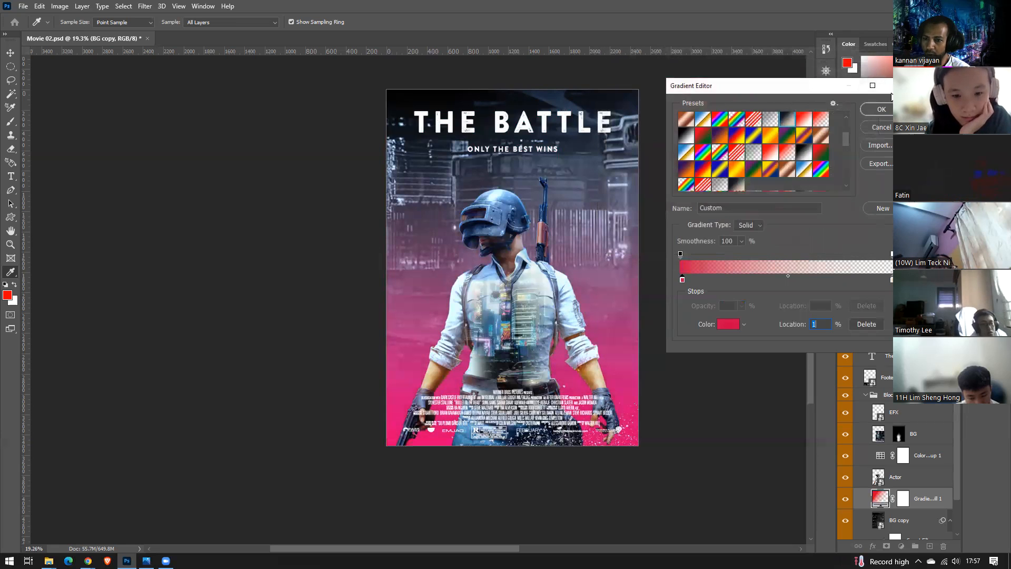
{"action": "left_click", "coordinate": [882, 109]}
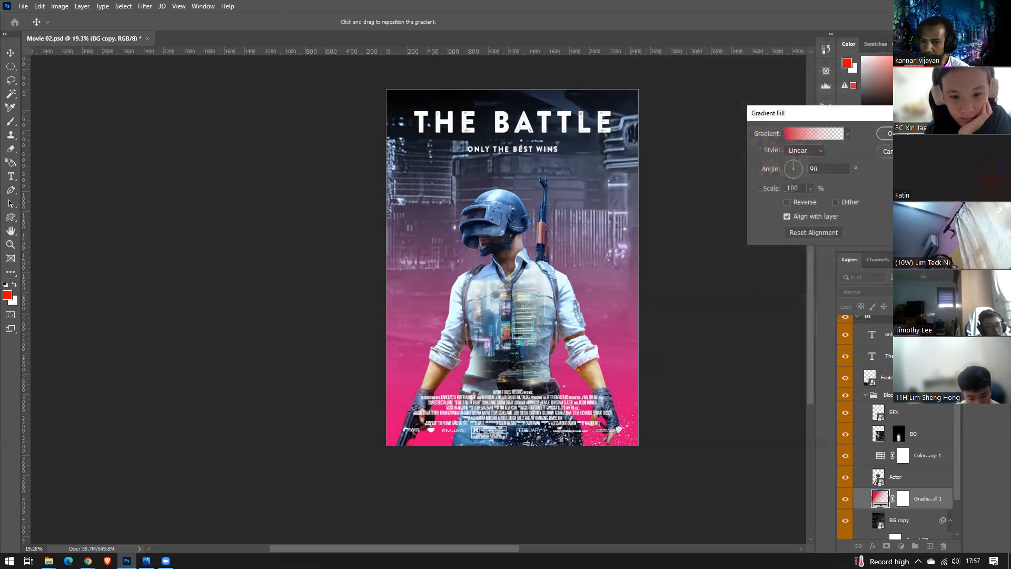
{"action": "left_click", "coordinate": [890, 136]}
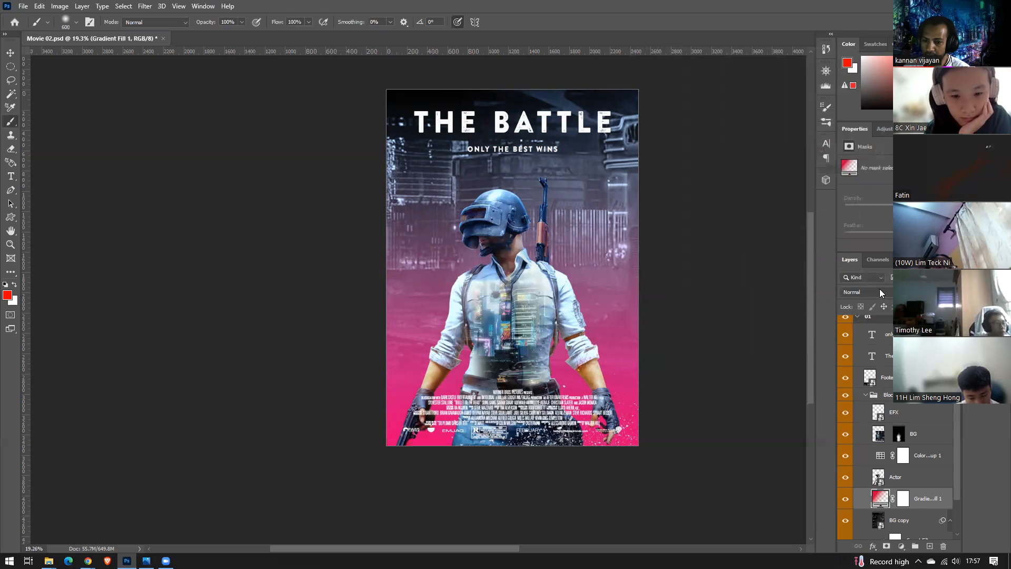
Set the gradient fill layer's blend mode to Soft Light and check the tint across the poster
{"action": "left_click", "coordinate": [880, 293]}
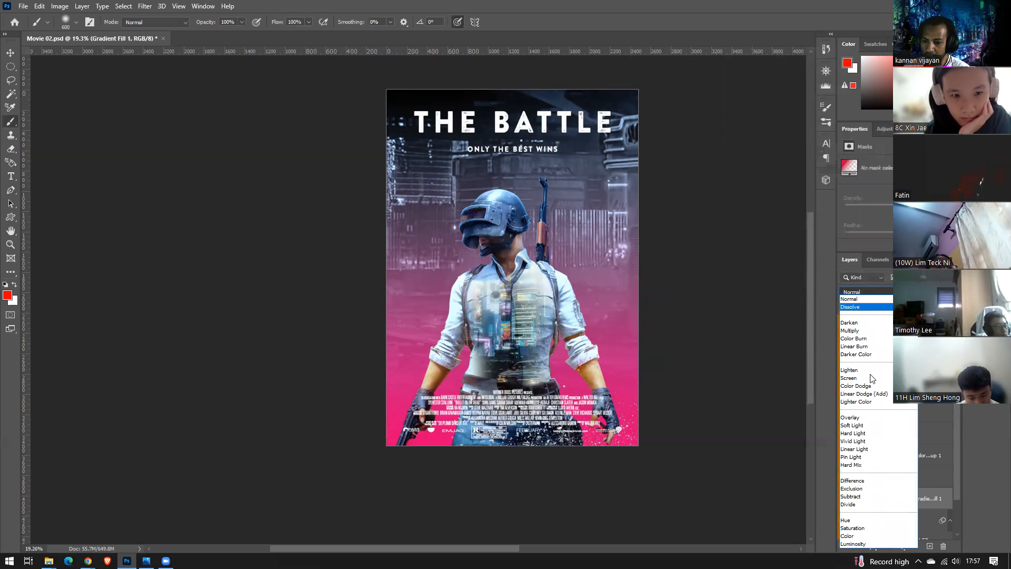
{"action": "left_click", "coordinate": [869, 427]}
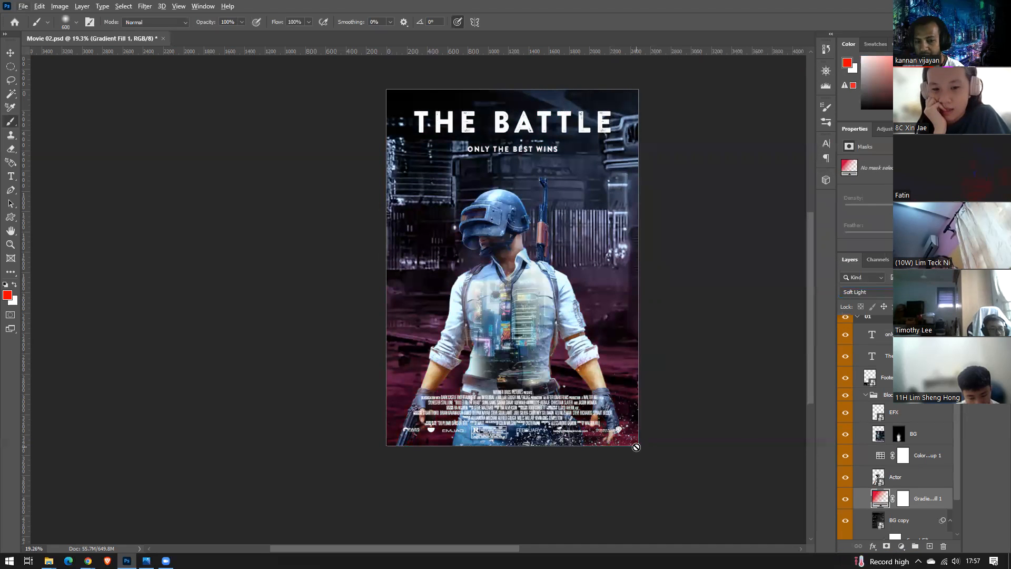
{"action": "scroll", "coordinate": [636, 448], "scroll_direction": "down", "scroll_amount": 2}
{"action": "scroll", "coordinate": [637, 447], "scroll_direction": "up", "scroll_amount": 1}
{"action": "left_click_drag", "start_coordinate": [688, 302], "coordinate": [613, 373]}
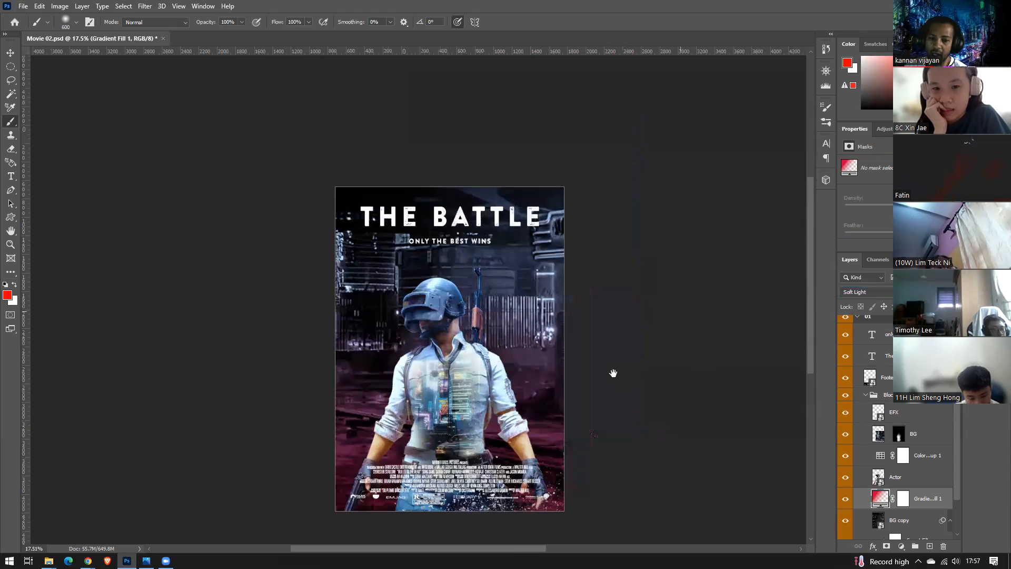
{"action": "scroll", "coordinate": [430, 406], "scroll_direction": "up", "scroll_amount": 2}
{"action": "scroll", "coordinate": [431, 406], "scroll_direction": "down", "scroll_amount": 1}
{"action": "scroll", "coordinate": [459, 373], "scroll_direction": "down", "scroll_amount": 1}
{"action": "scroll", "coordinate": [458, 373], "scroll_direction": "up", "scroll_amount": 1}
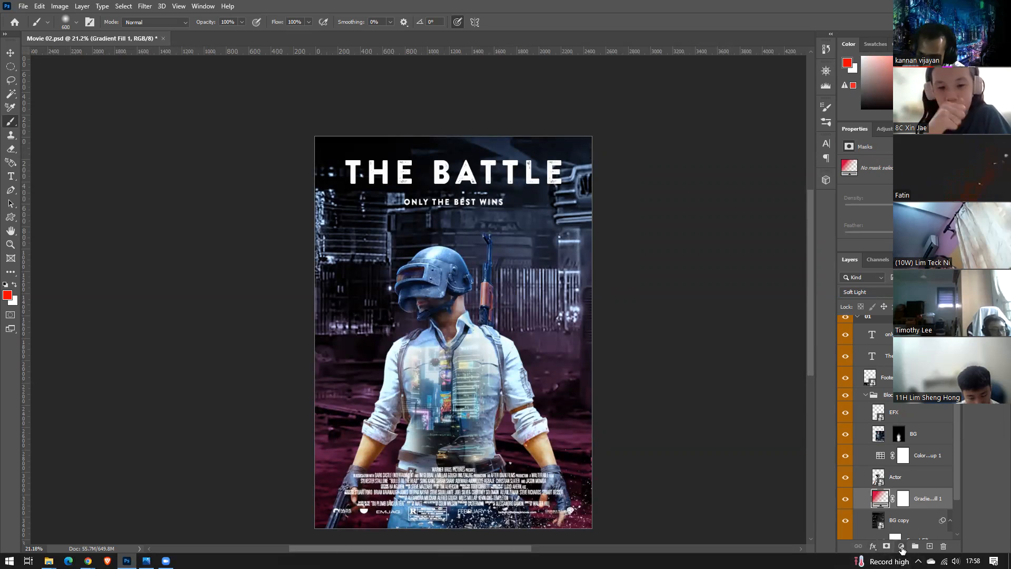
Add a Brightness/Contrast adjustment above the gradient fill and lower its brightness to darken the backdrop behind the actor
{"action": "left_click", "coordinate": [902, 545]}
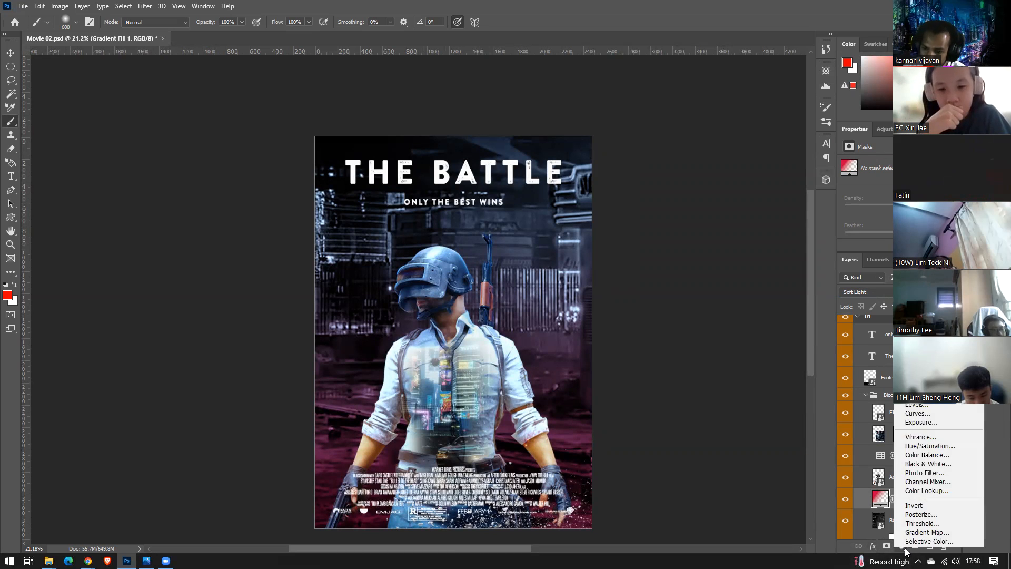
{"action": "left_click", "coordinate": [955, 395]}
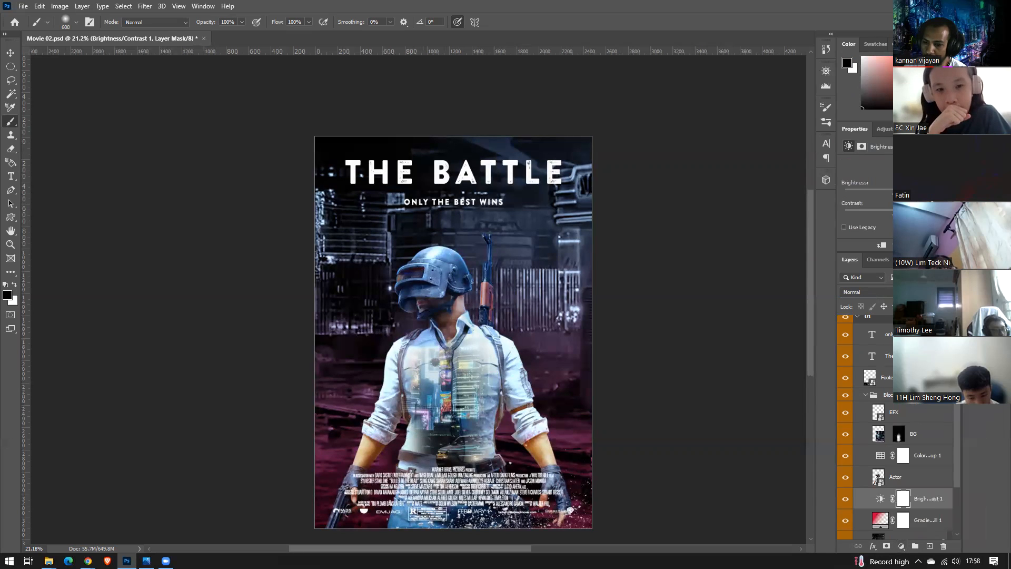
{"action": "left_click_drag", "start_coordinate": [893, 194], "coordinate": [875, 195]}
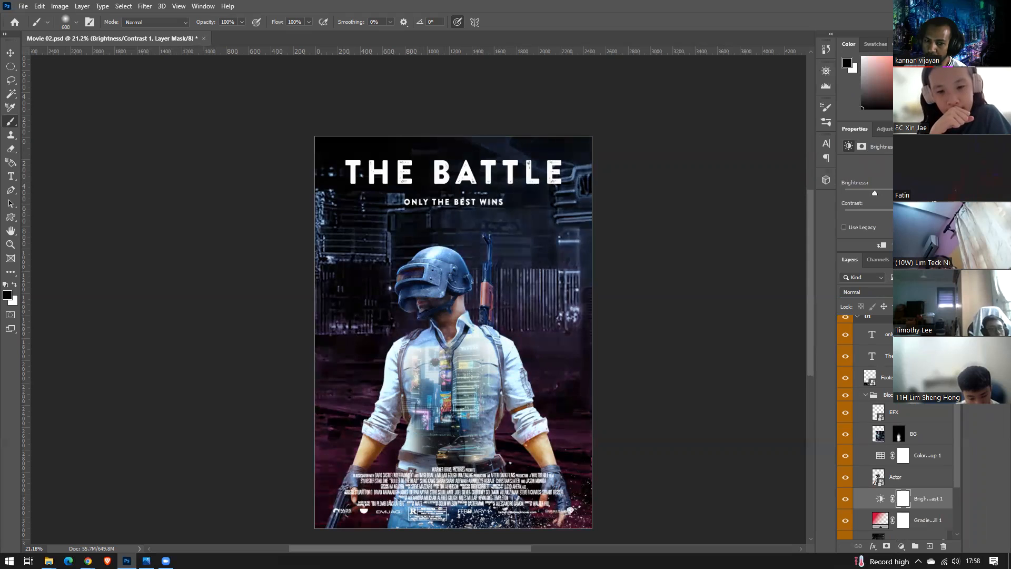
{"action": "left_click_drag", "start_coordinate": [881, 195], "coordinate": [883, 195]}
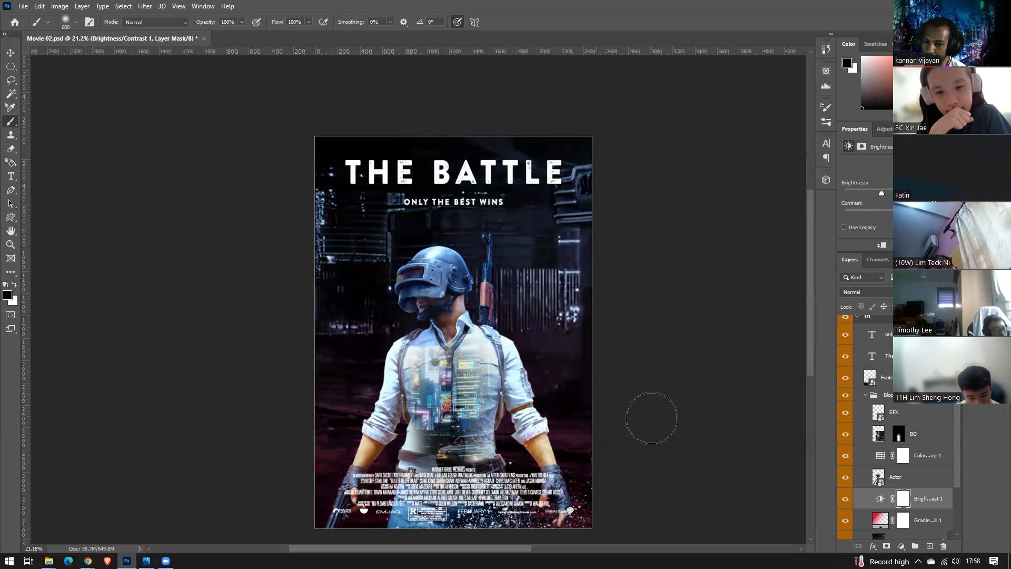
Apply a Gaussian Blur smart filter with a radius of 8.8 pixels to BG copy
{"action": "left_click", "coordinate": [917, 535]}
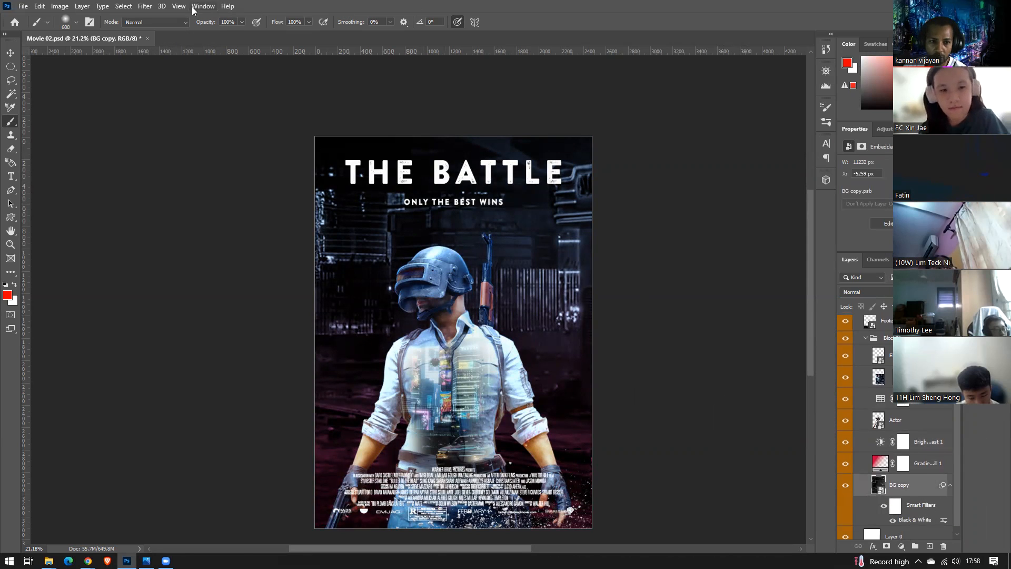
{"action": "left_click", "coordinate": [145, 6]}
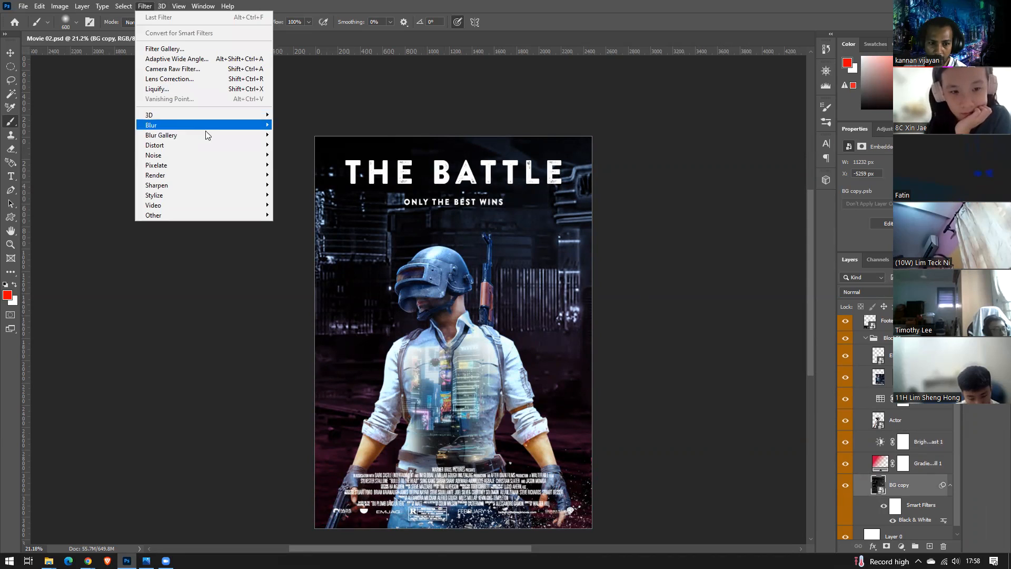
{"action": "mouse_move", "coordinate": [213, 132]}
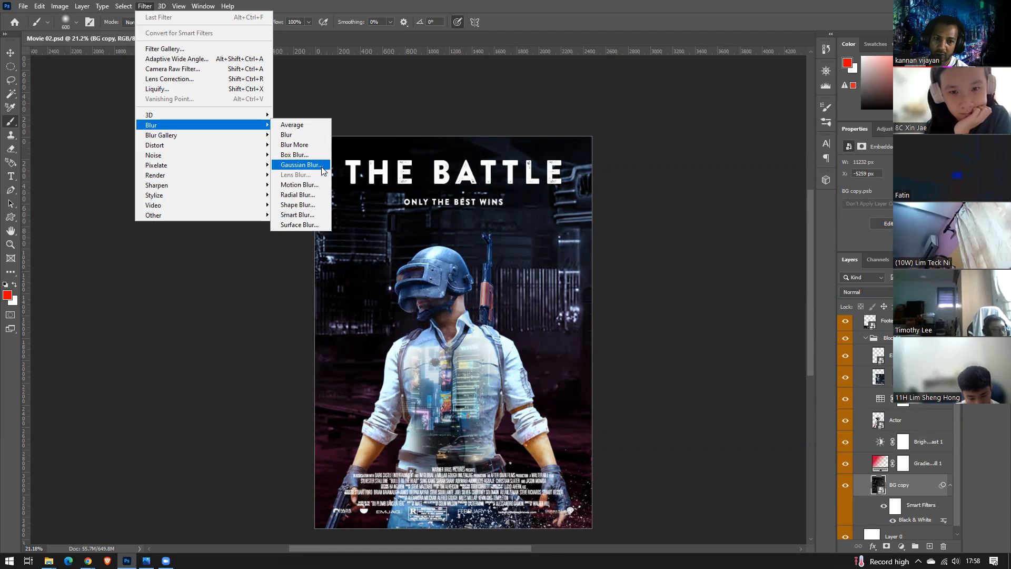
{"action": "left_click", "coordinate": [303, 165]}
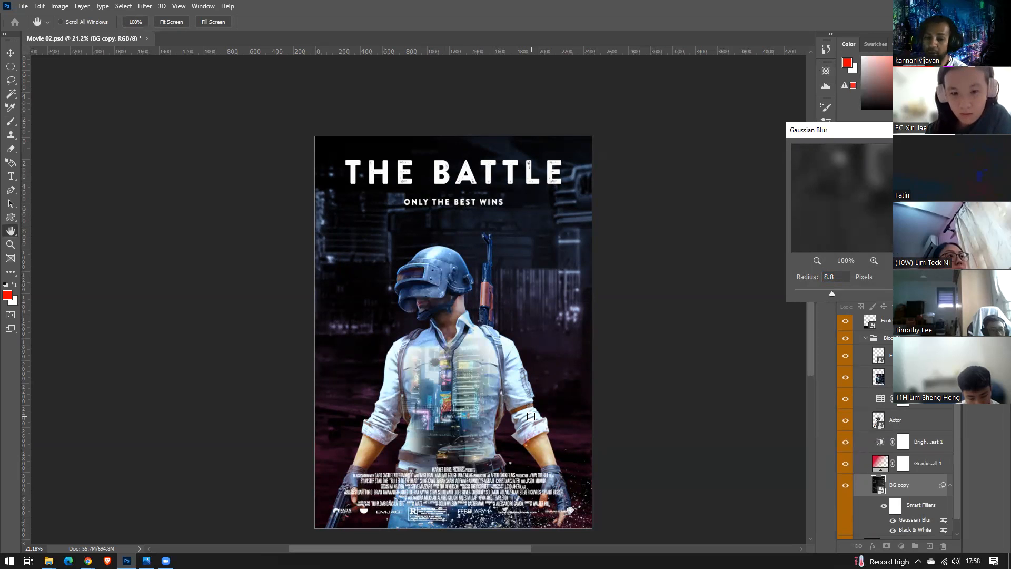
{"action": "key", "text": "Return"}
{"action": "key", "text": "b"}
{"action": "scroll", "coordinate": [528, 286], "scroll_direction": "down", "scroll_amount": 3}
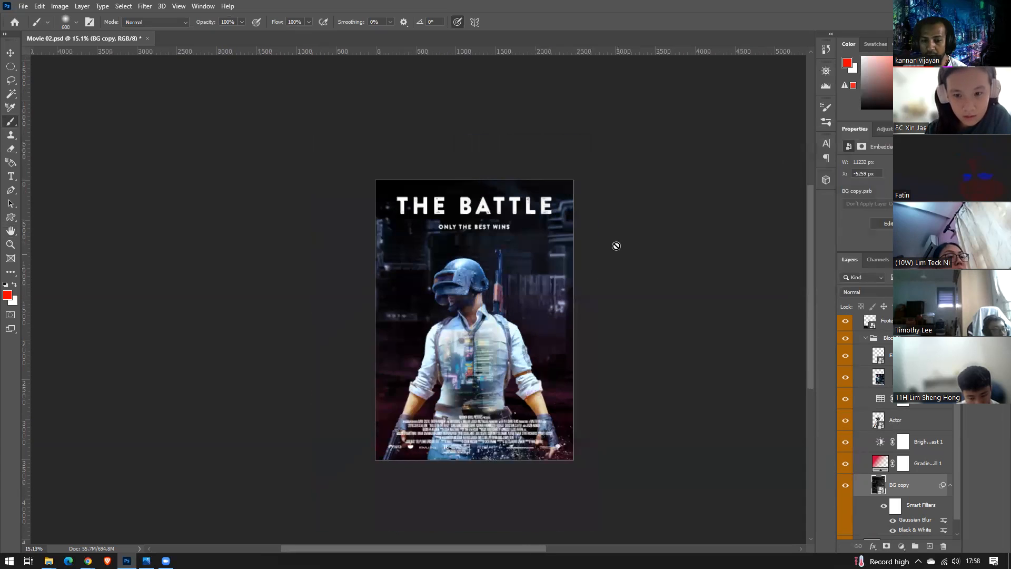
{"action": "scroll", "coordinate": [923, 429], "scroll_direction": "down", "scroll_amount": 1}
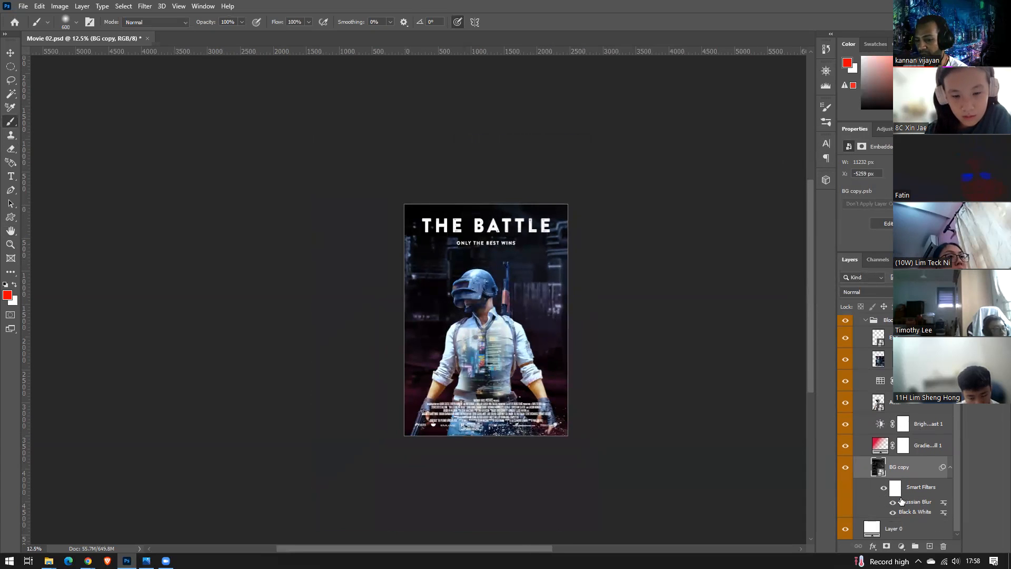
Duplicate the EFX particle layer and place the copy over the poster's lower-left area
{"action": "scroll", "coordinate": [510, 371], "scroll_direction": "up", "scroll_amount": 2}
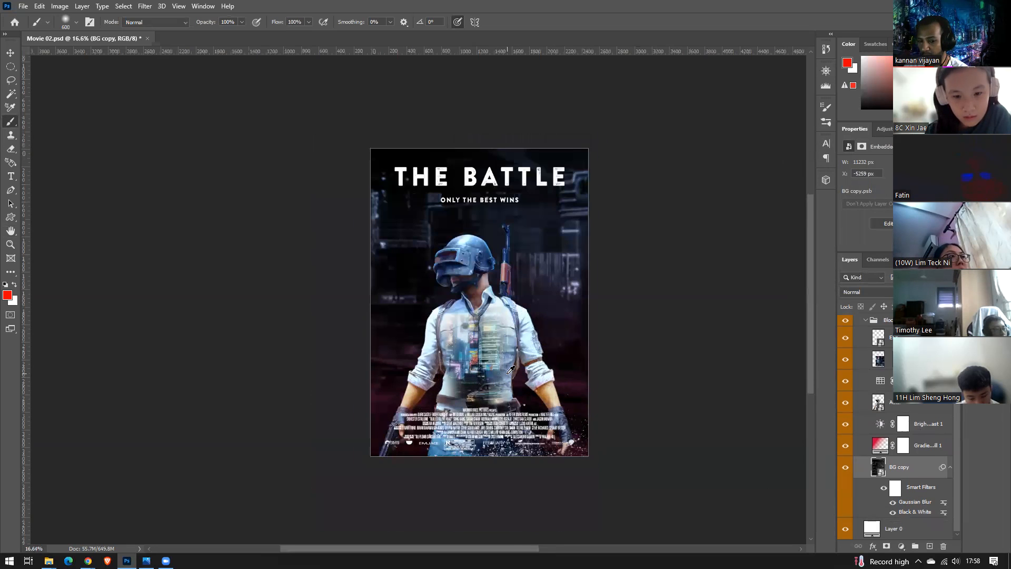
{"action": "scroll", "coordinate": [510, 370], "scroll_direction": "up", "scroll_amount": 1}
{"action": "scroll", "coordinate": [510, 370], "scroll_direction": "down", "scroll_amount": 2}
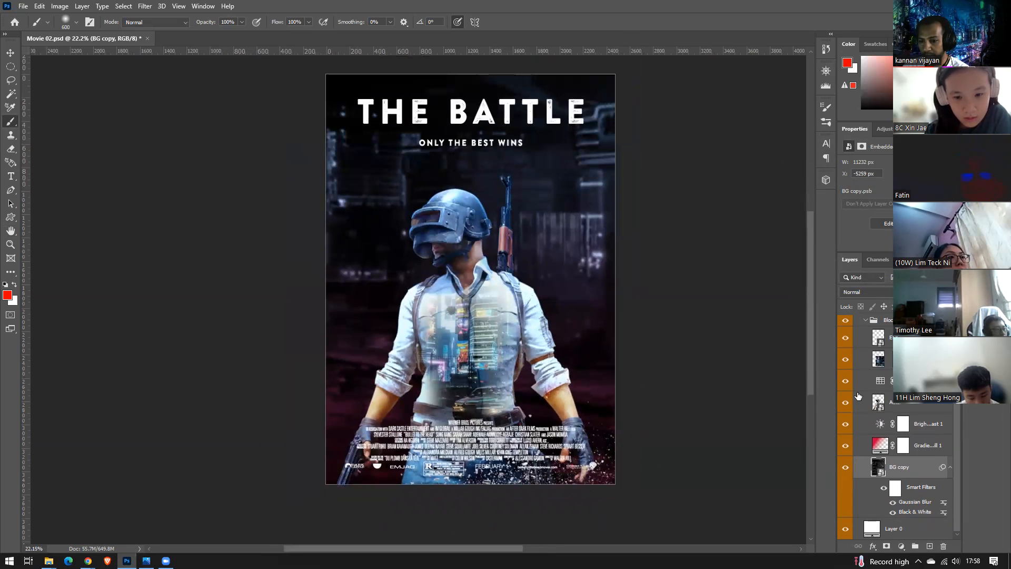
{"action": "left_click", "coordinate": [890, 338]}
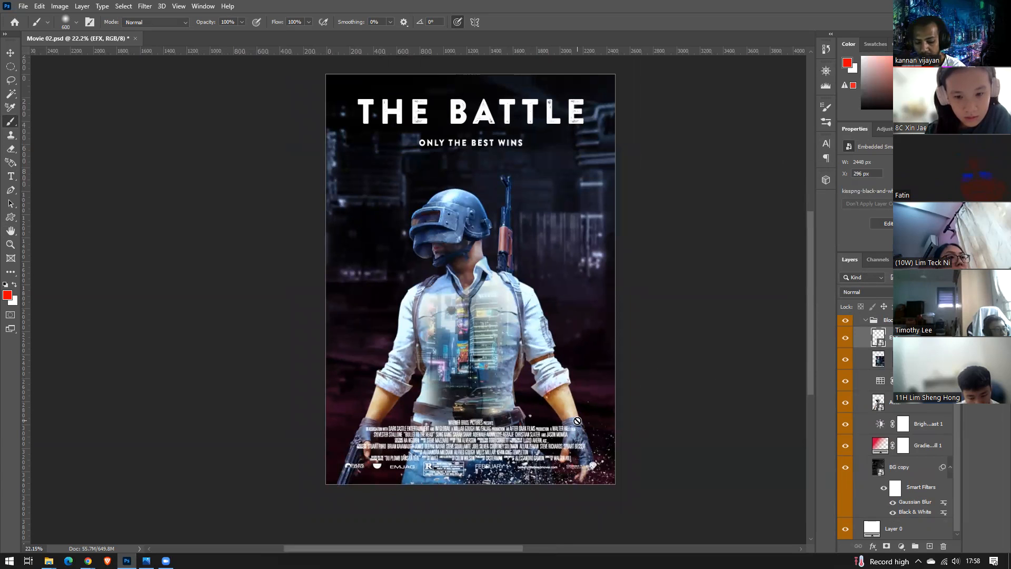
{"action": "key", "text": "v"}
{"action": "left_click_drag", "start_coordinate": [604, 476], "coordinate": [327, 377]}
{"action": "key", "text": "ctrl+j"}
{"action": "key", "text": "ctrl+t"}
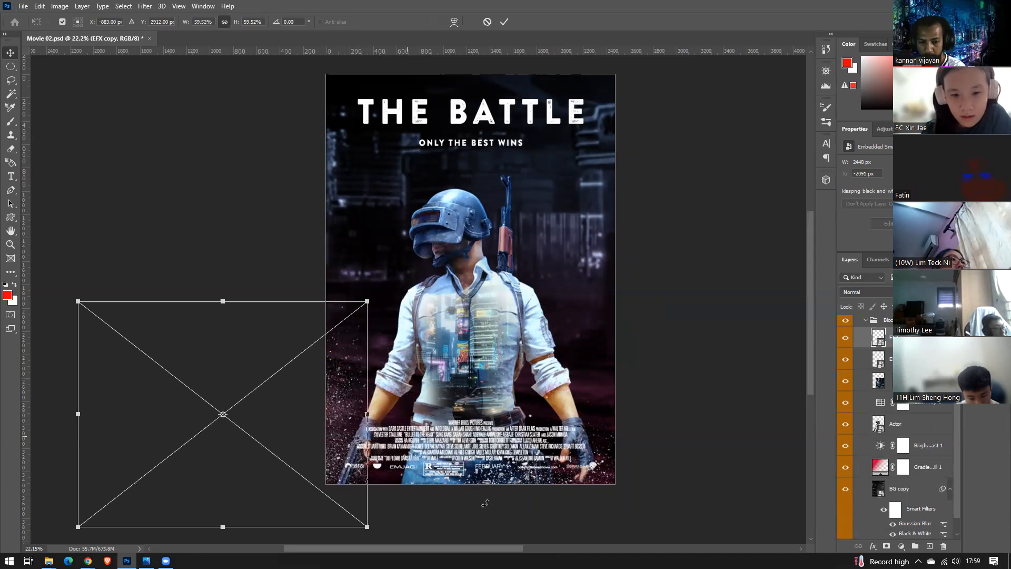
{"action": "key", "text": "Return"}
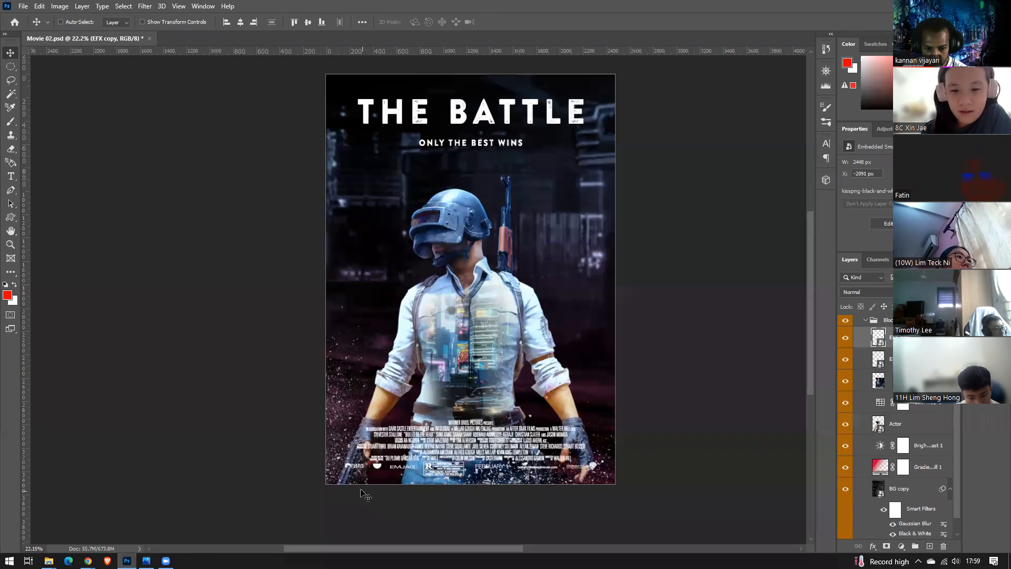
Rotate the EFX copy to about -22.39 degrees and shift it down toward the poster's lower-left corner
{"action": "key", "text": "ctrl+t"}
{"action": "left_click_drag", "start_coordinate": [395, 531], "coordinate": [410, 456]}
{"action": "left_click_drag", "start_coordinate": [335, 439], "coordinate": [367, 519]}
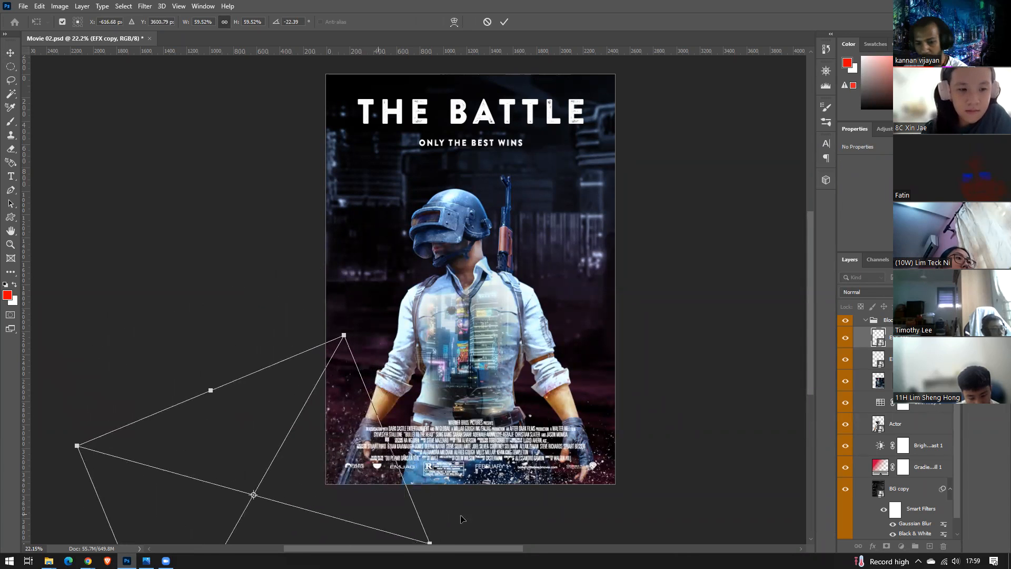
{"action": "key", "text": "Return"}
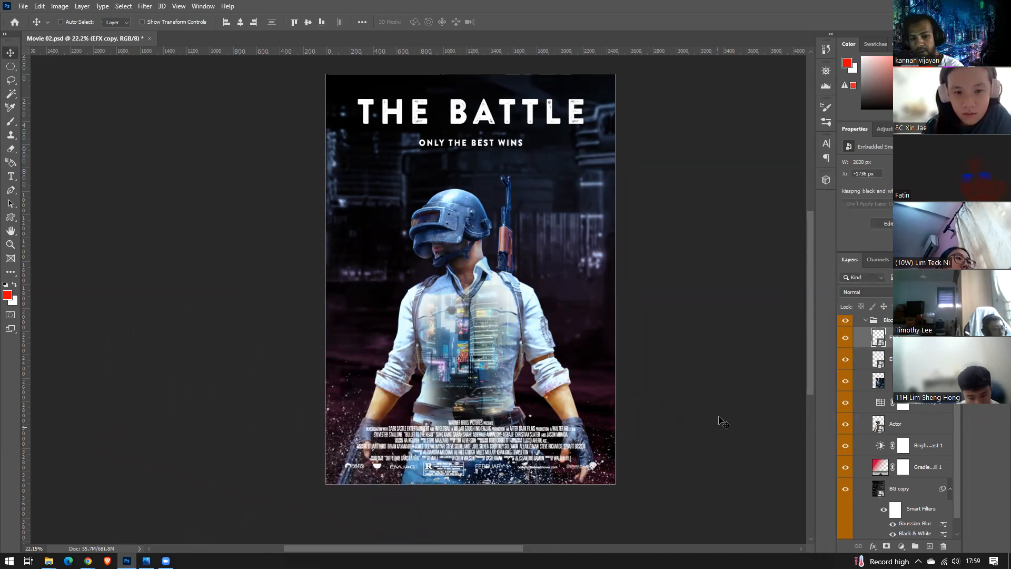
{"action": "scroll", "coordinate": [609, 431], "scroll_direction": "down", "scroll_amount": 1}
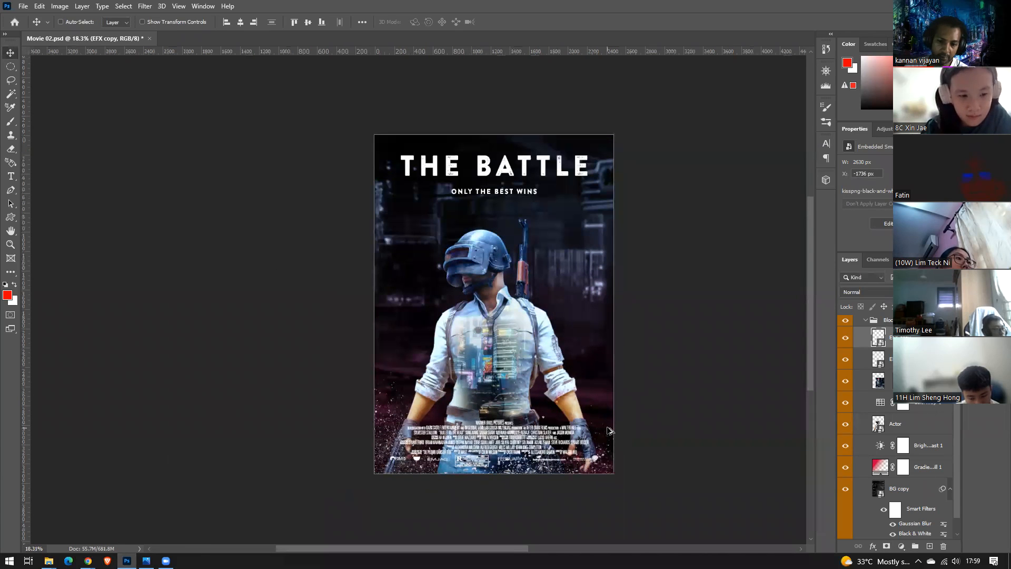
{"action": "scroll", "coordinate": [609, 431], "scroll_direction": "down", "scroll_amount": 1}
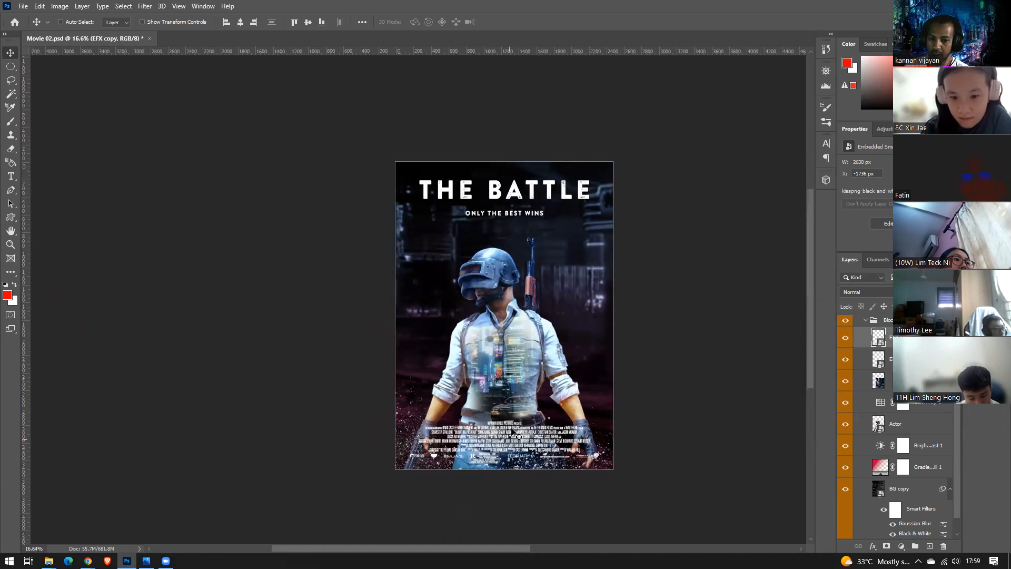
{"action": "scroll", "coordinate": [462, 384], "scroll_direction": "up", "scroll_amount": 2}
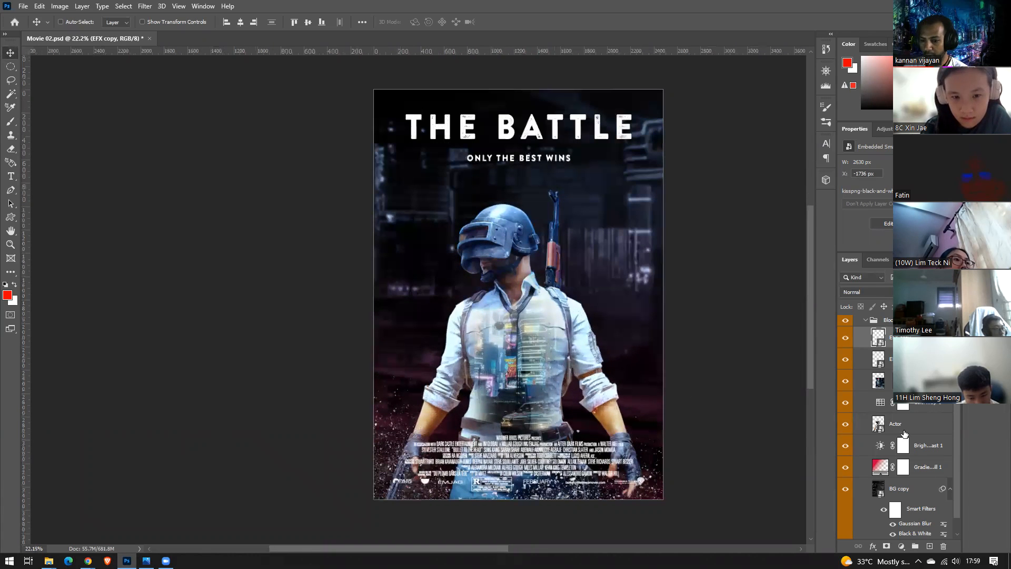
Add a new empty layer directly above the BG layer
{"action": "scroll", "coordinate": [920, 479], "scroll_direction": "up", "scroll_amount": 1}
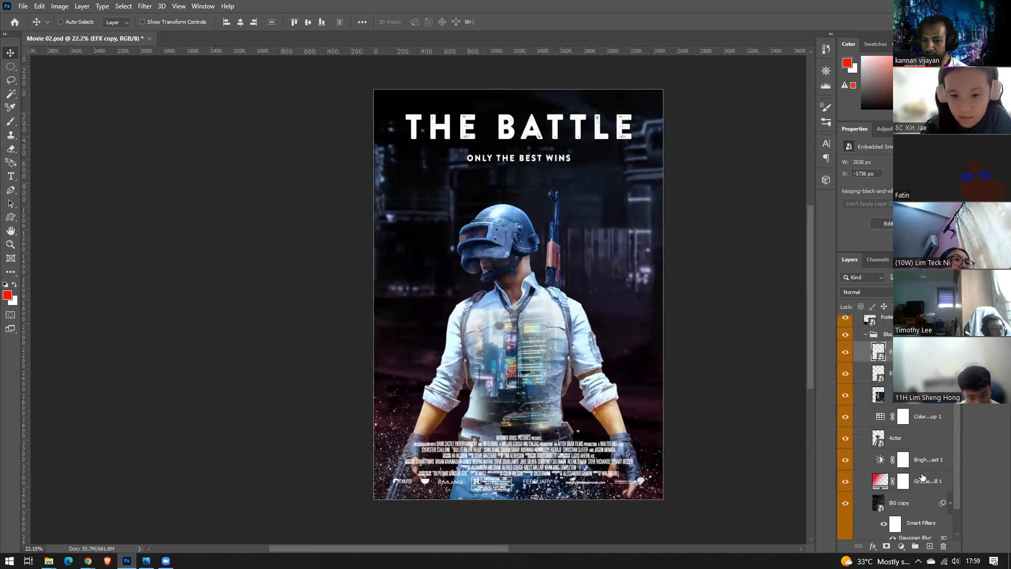
{"action": "left_click", "coordinate": [929, 444]}
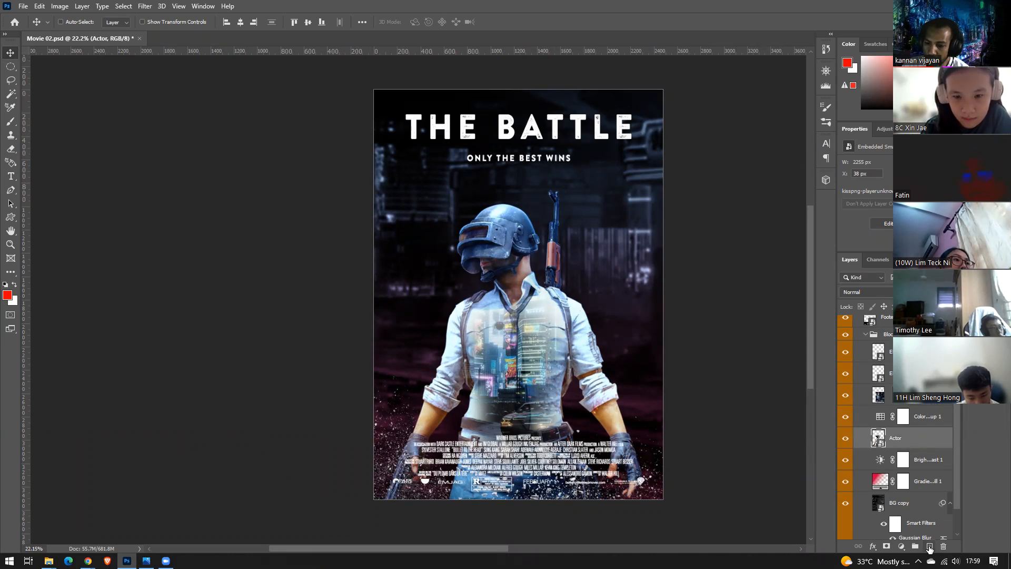
{"action": "left_click", "coordinate": [917, 396]}
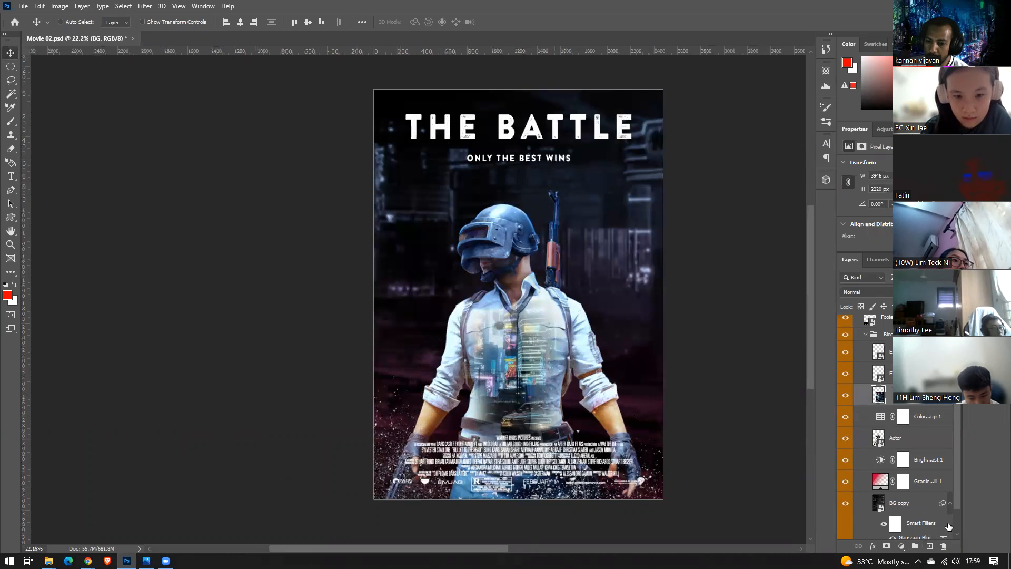
{"action": "left_click", "coordinate": [930, 547]}
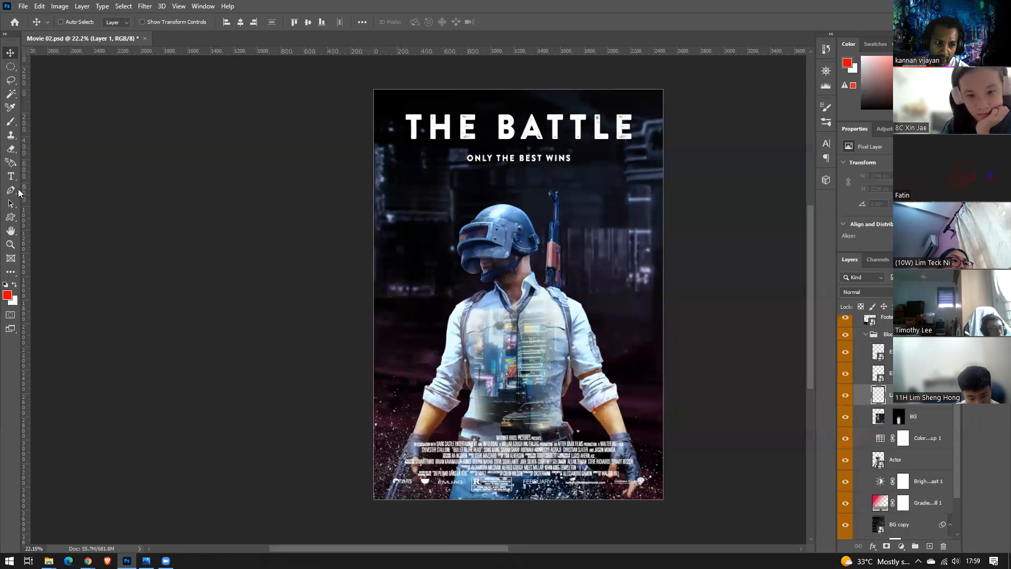
Trace the helmet's visor opening with a closed Pen tool path on the new layer
{"action": "left_click", "coordinate": [15, 193]}
{"action": "scroll", "coordinate": [485, 238], "scroll_direction": "up", "scroll_amount": 3}
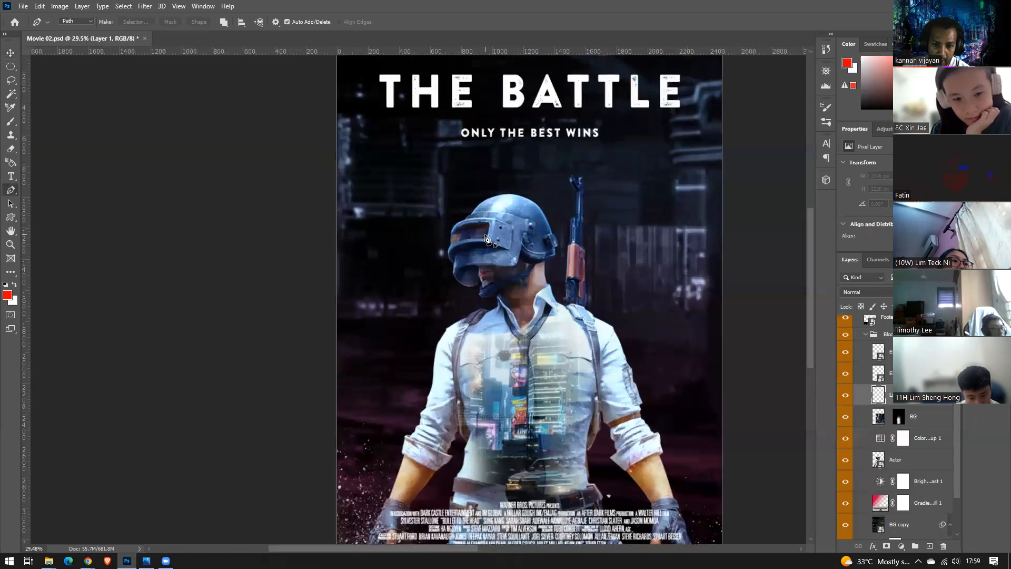
{"action": "scroll", "coordinate": [486, 239], "scroll_direction": "up", "scroll_amount": 1}
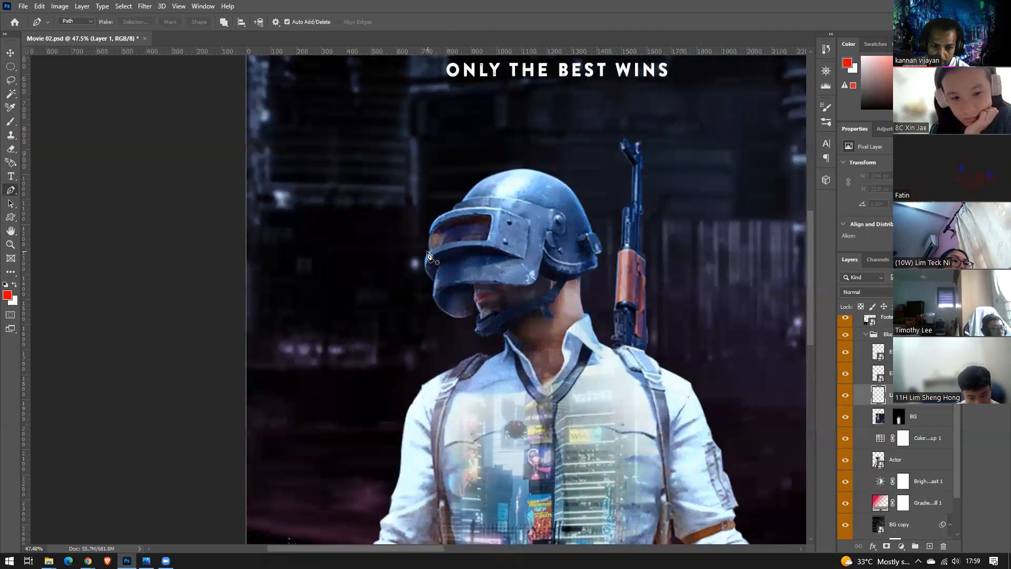
{"action": "left_click", "coordinate": [430, 252]}
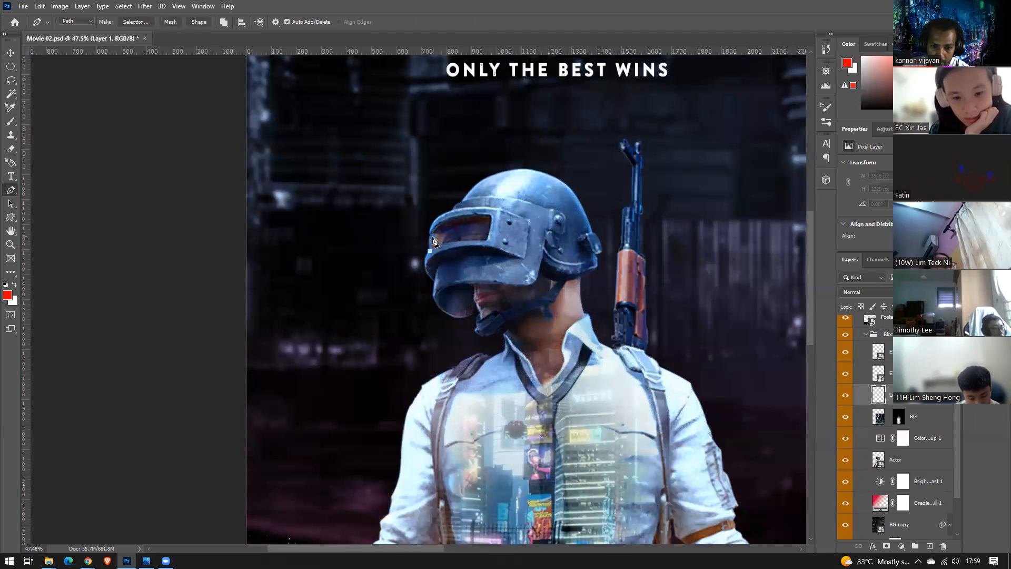
{"action": "left_click", "coordinate": [457, 215]}
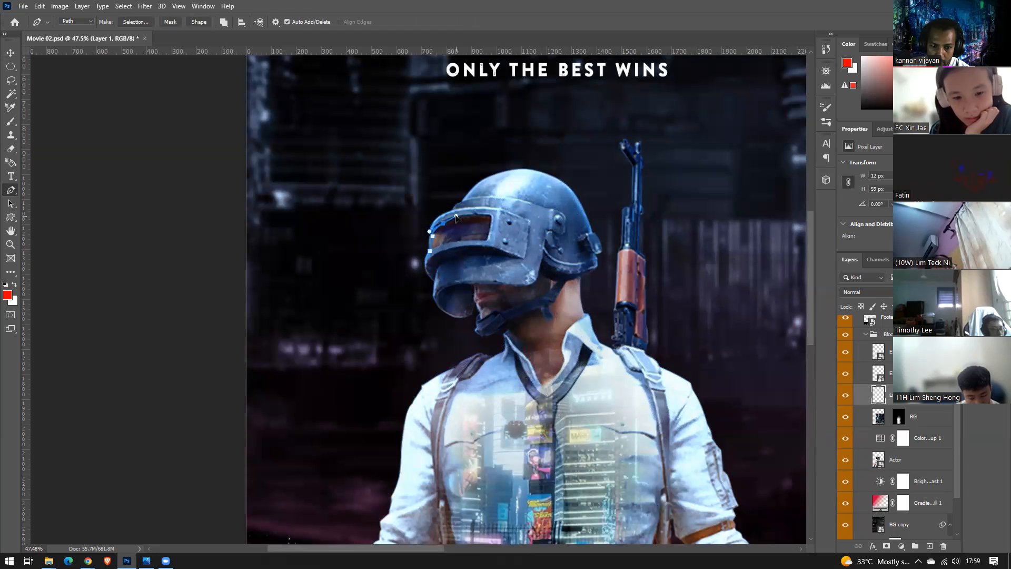
{"action": "left_click", "coordinate": [488, 216]}
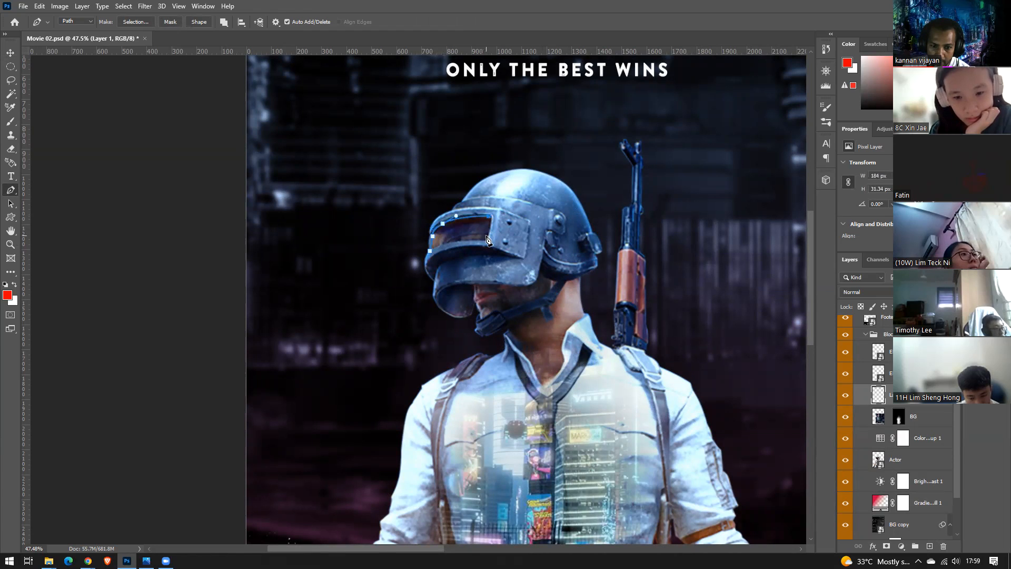
{"action": "left_click", "coordinate": [485, 240]}
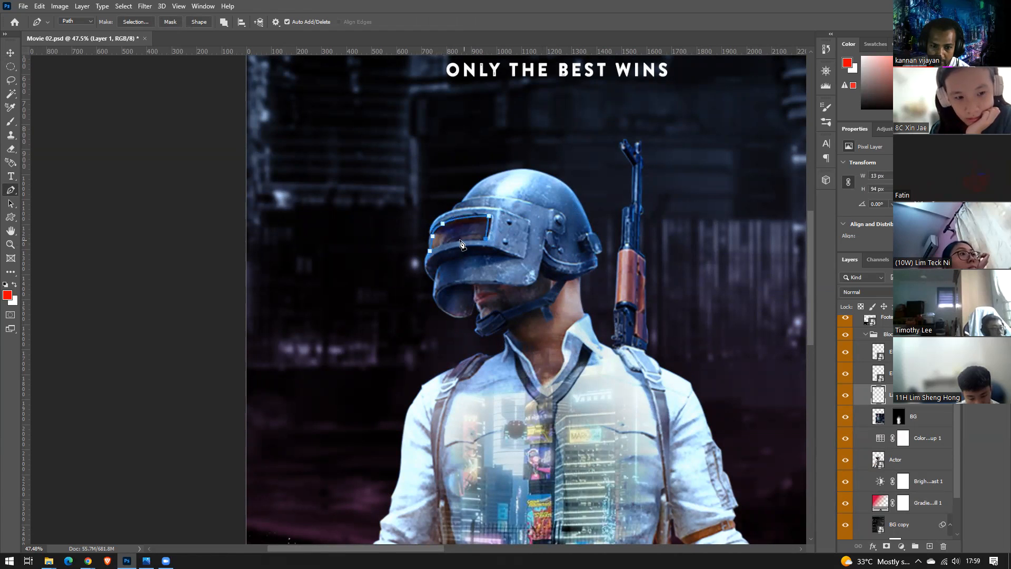
{"action": "left_click", "coordinate": [430, 251]}
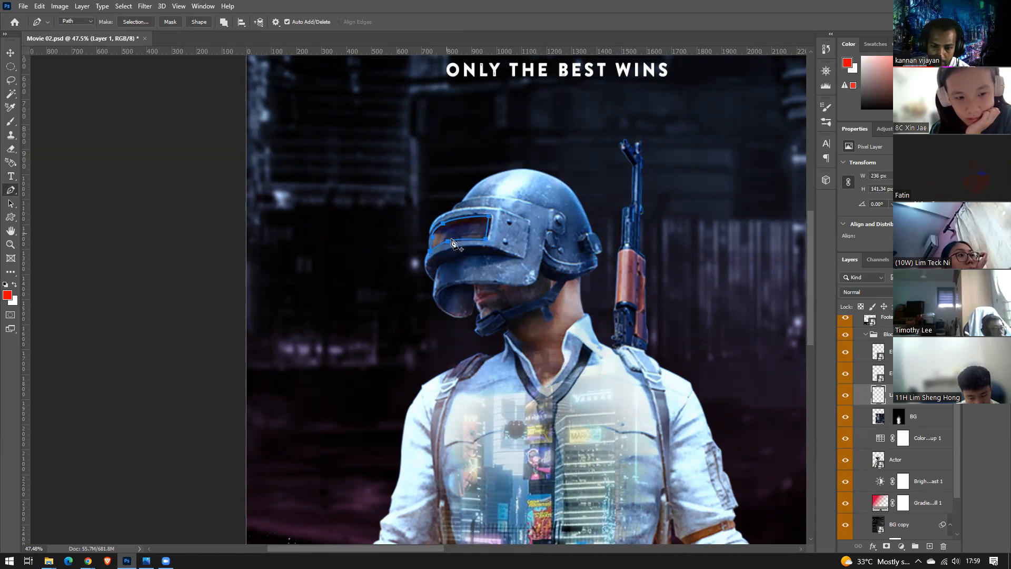
{"action": "scroll", "coordinate": [509, 251], "scroll_direction": "down", "scroll_amount": 3}
{"action": "scroll", "coordinate": [509, 252], "scroll_direction": "down", "scroll_amount": 1}
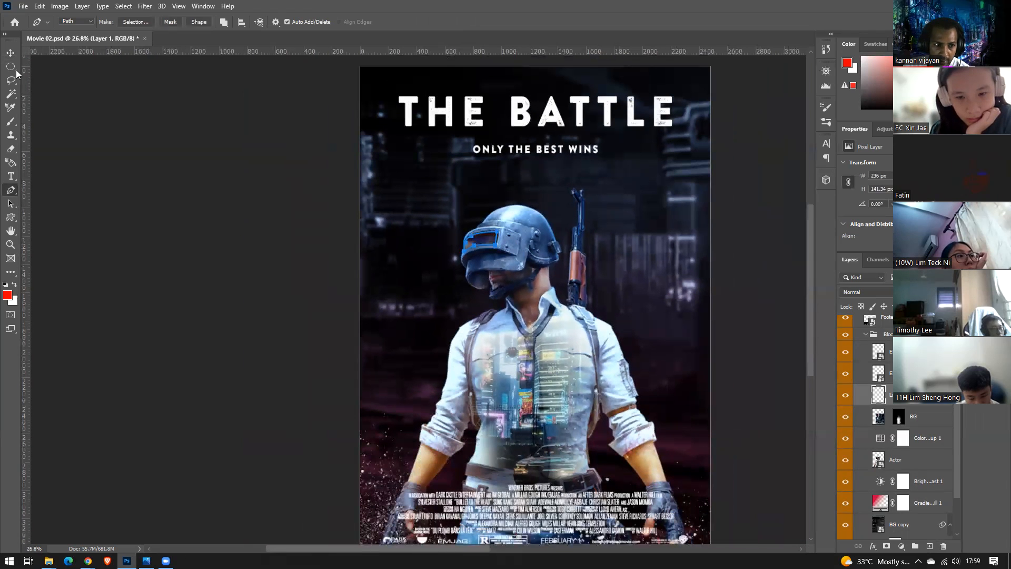
Try to move the visor path with auto-select enabled and undo the pen outline
{"action": "left_click", "coordinate": [10, 53]}
{"action": "left_click_drag", "start_coordinate": [488, 247], "coordinate": [424, 244]}
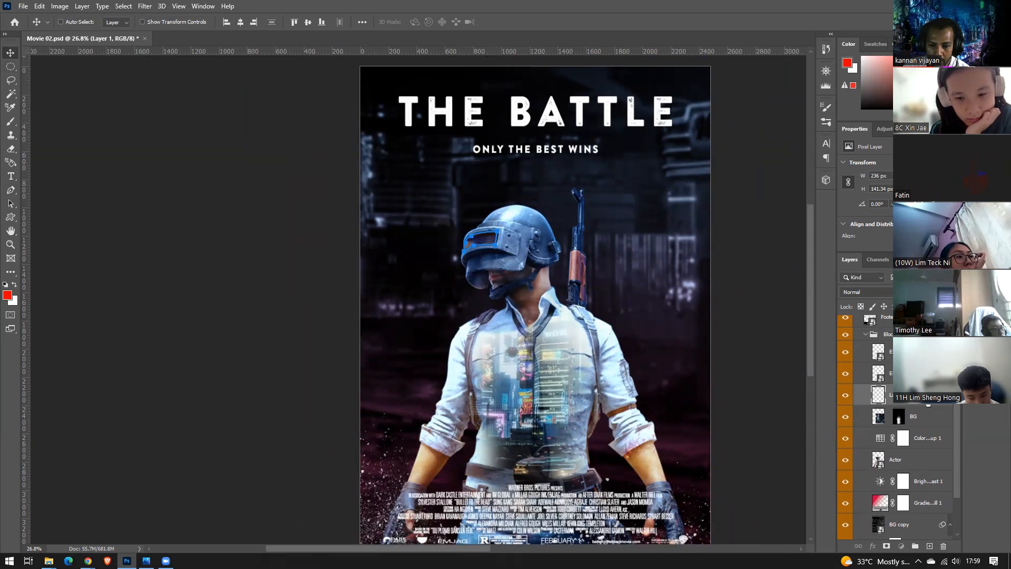
{"action": "left_click", "coordinate": [61, 22]}
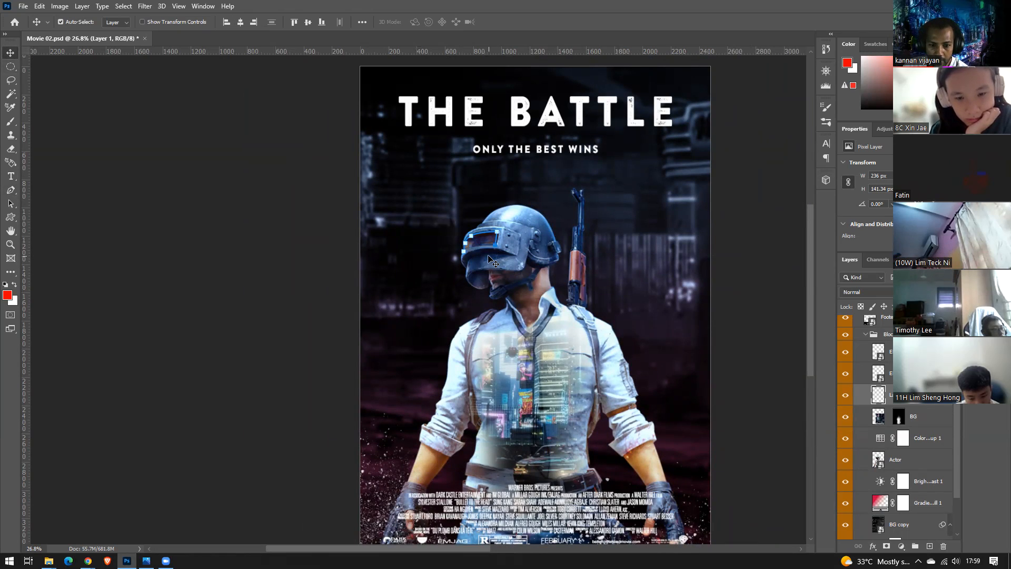
{"action": "key", "text": "ctrl+z"}
{"action": "key", "text": "ctrl+z"}
{"action": "key", "text": "ctrl+z"}
{"action": "key", "text": "ctrl+z"}
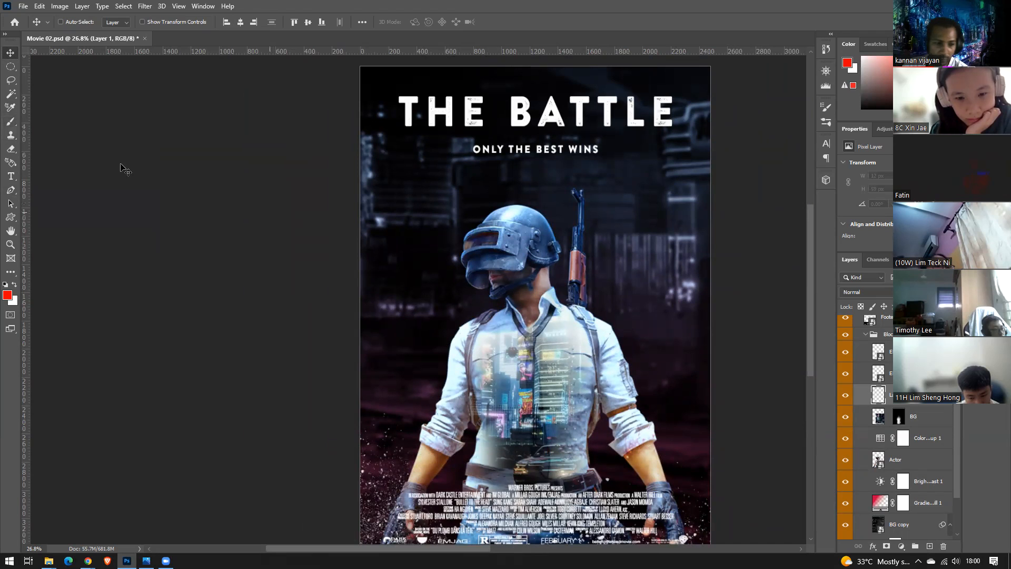
Select the helmet's visor opening with the Polygonal Lasso tool
{"action": "left_click", "coordinate": [10, 80]}
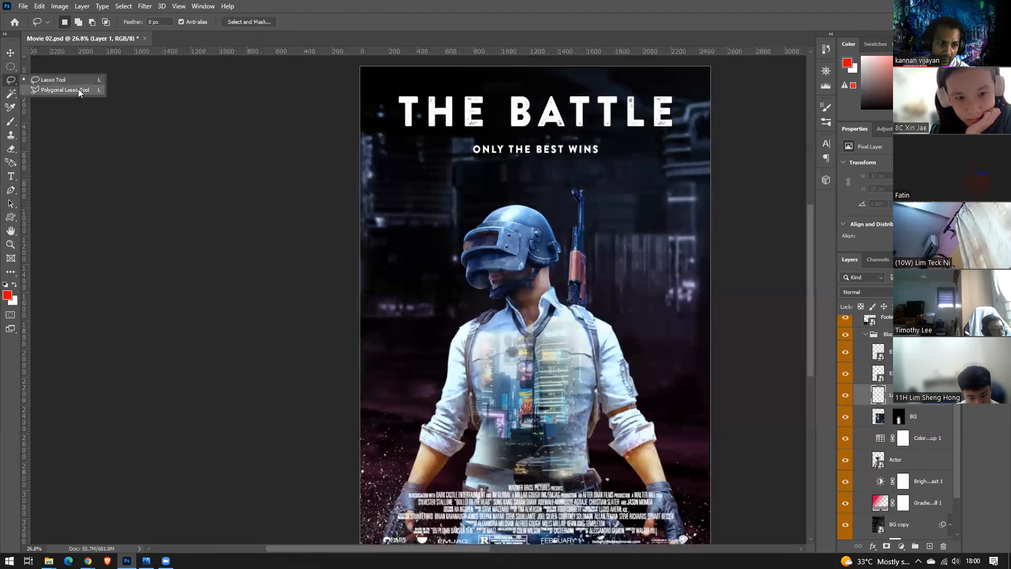
{"action": "left_click", "coordinate": [79, 93]}
{"action": "scroll", "coordinate": [569, 289], "scroll_direction": "up", "scroll_amount": 3}
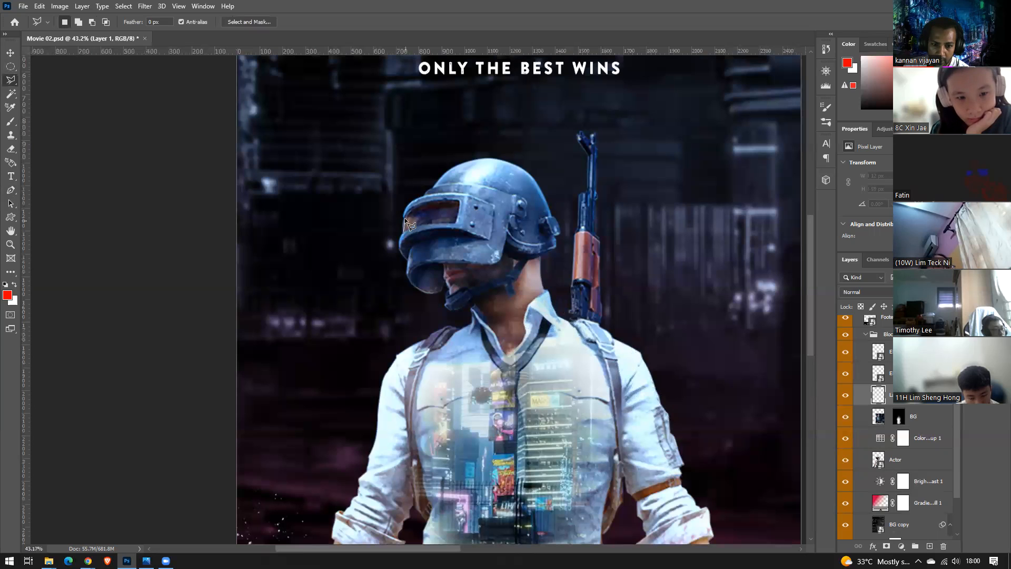
{"action": "left_click", "coordinate": [409, 212]}
{"action": "left_click", "coordinate": [429, 204]}
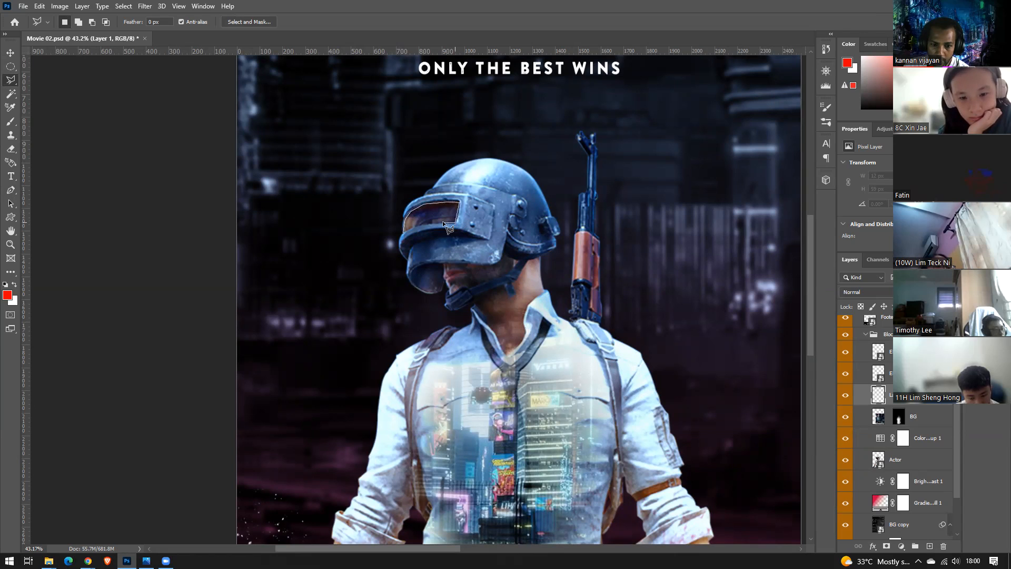
{"action": "left_click", "coordinate": [403, 232]}
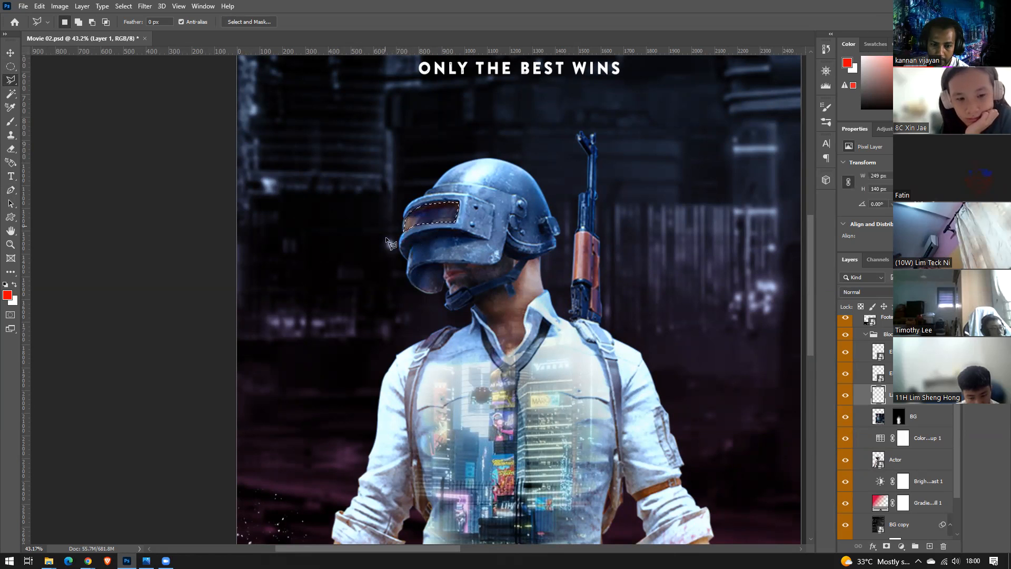
Fill the visor selection with the bright red foreground color on the new layer and deselect it
{"action": "scroll", "coordinate": [496, 292], "scroll_direction": "down", "scroll_amount": 3}
{"action": "scroll", "coordinate": [496, 292], "scroll_direction": "down", "scroll_amount": 2}
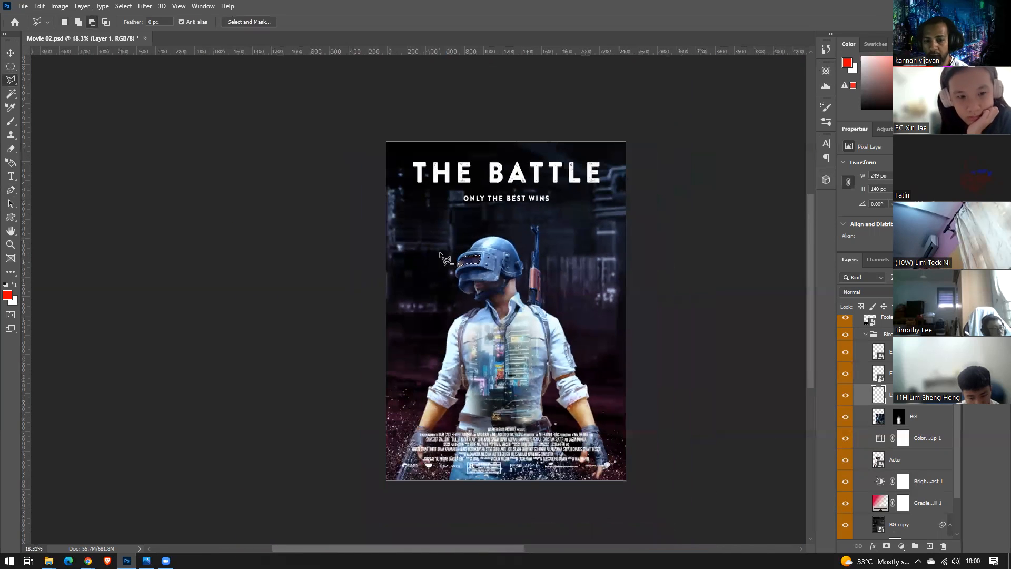
{"action": "scroll", "coordinate": [496, 314], "scroll_direction": "up", "scroll_amount": 2}
{"action": "scroll", "coordinate": [496, 314], "scroll_direction": "up", "scroll_amount": 1}
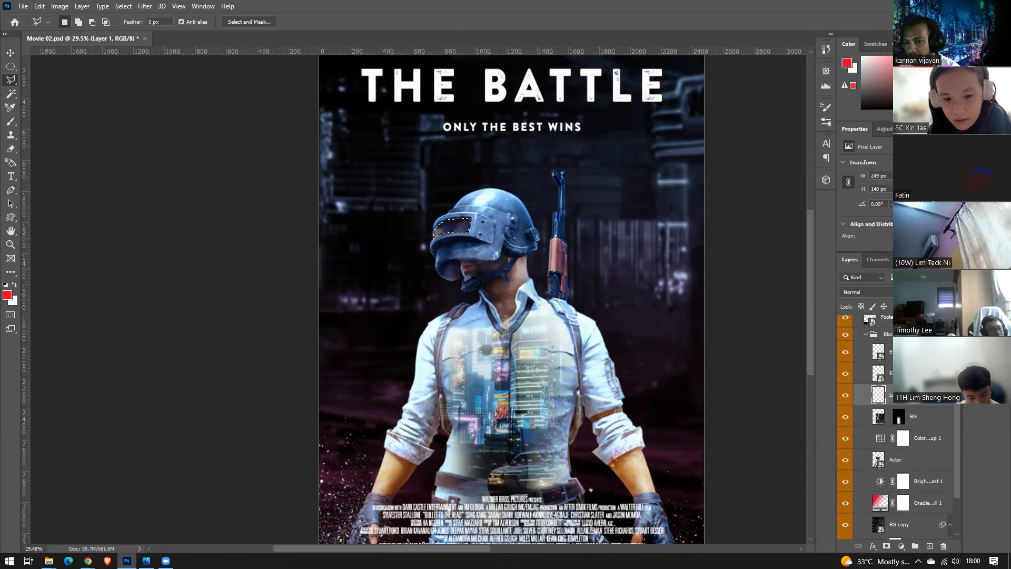
{"action": "key", "text": "shift+F5"}
{"action": "key", "text": "Return"}
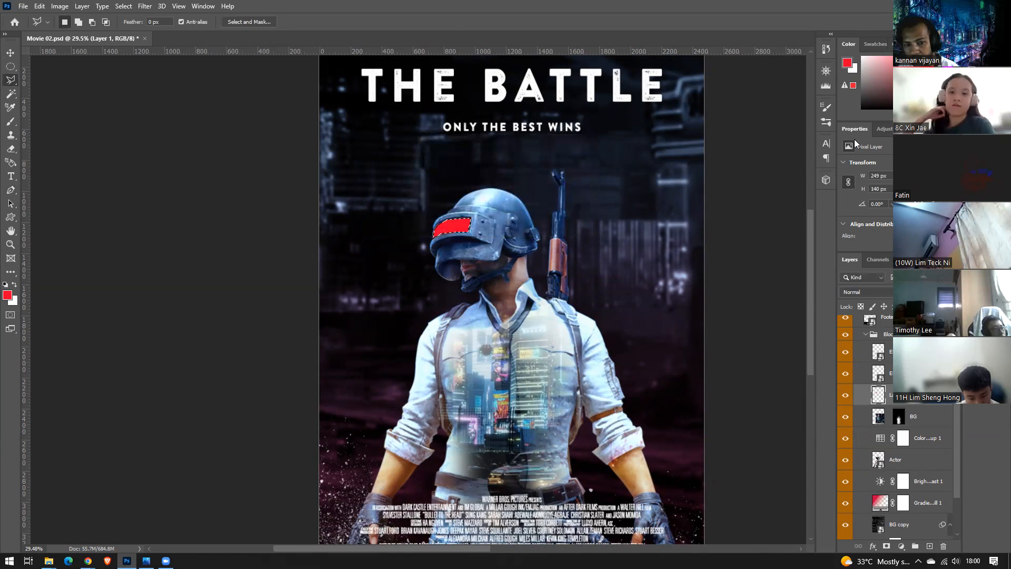
{"action": "scroll", "coordinate": [533, 264], "scroll_direction": "down", "scroll_amount": 4}
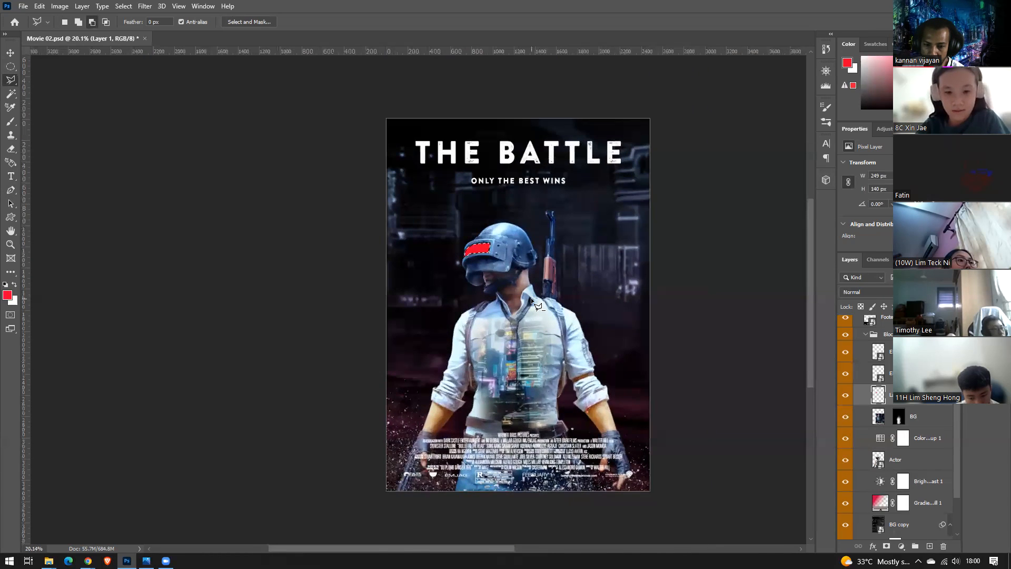
{"action": "scroll", "coordinate": [531, 255], "scroll_direction": "up", "scroll_amount": 4}
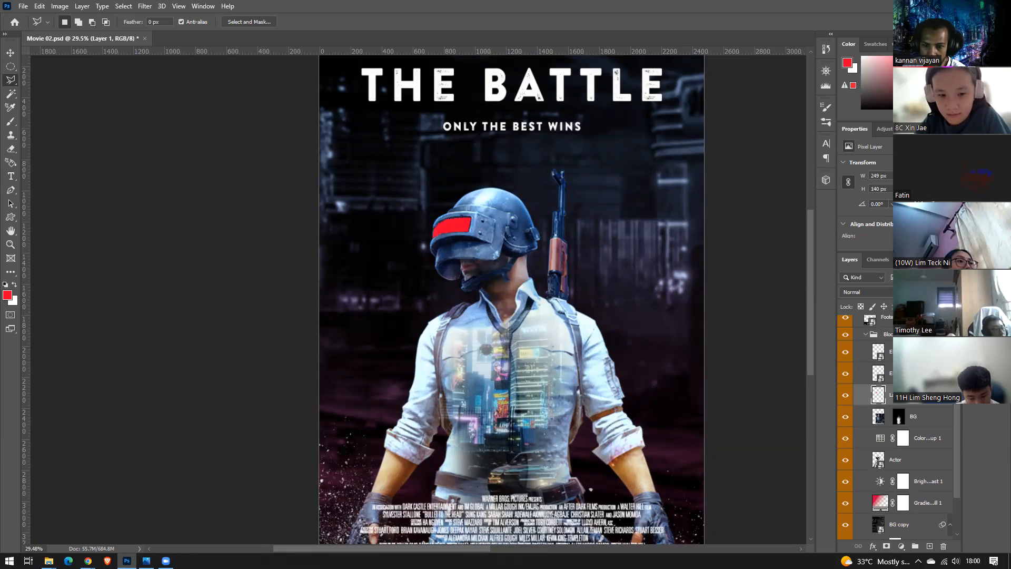
Set the red visor layer's blend mode to Screen and add a new layer above it
{"action": "left_click", "coordinate": [874, 292]}
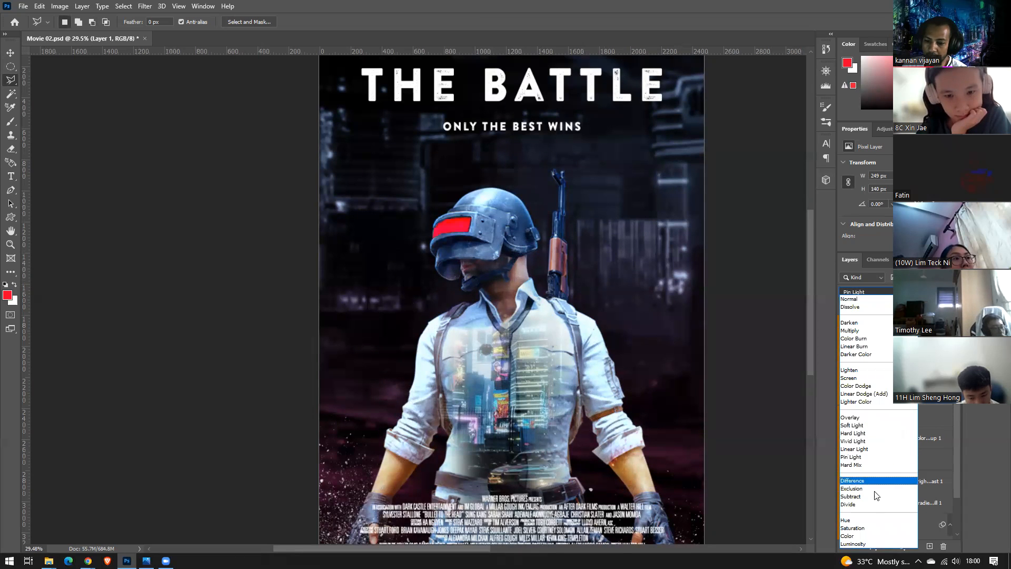
{"action": "left_click", "coordinate": [863, 379]}
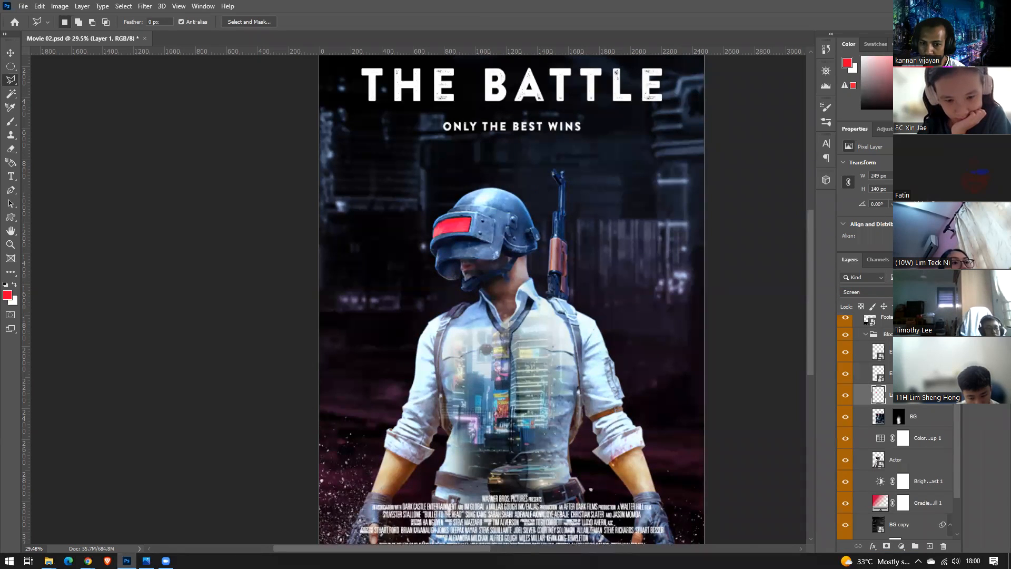
{"action": "left_click", "coordinate": [931, 546]}
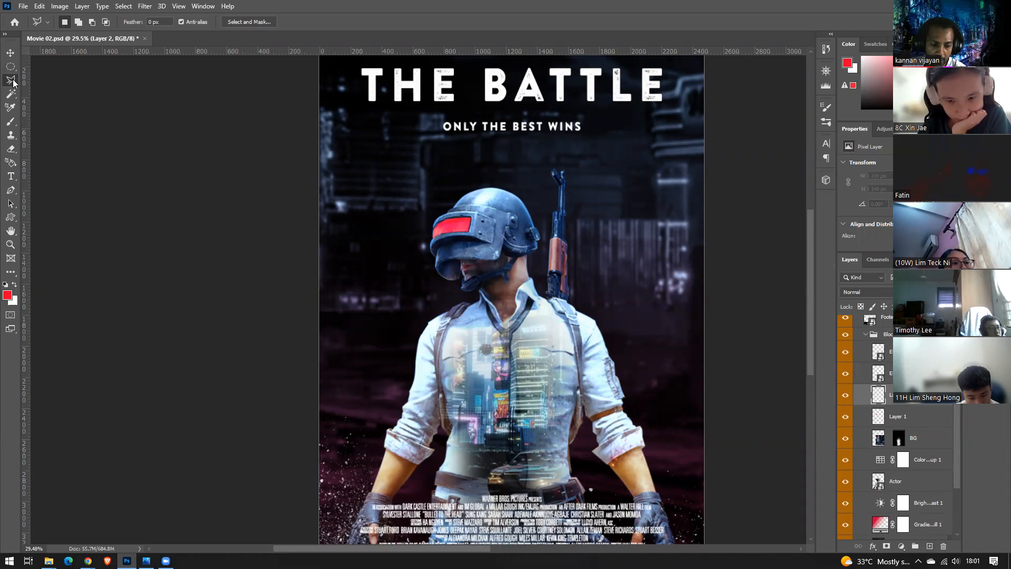
Reduce the Brush to 40 px and try a red stroke inside the helmet's visor opening
{"action": "key", "text": "b"}
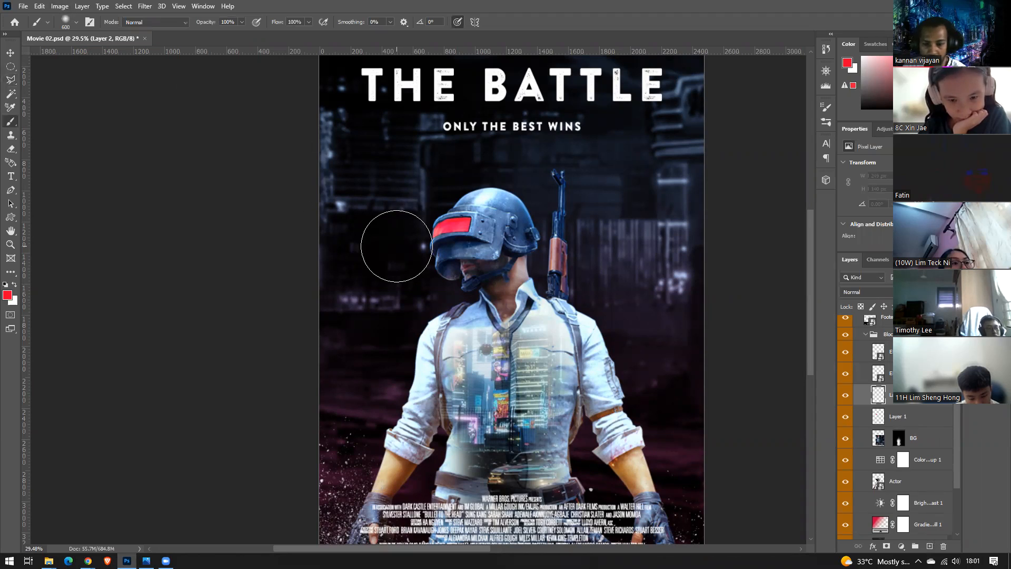
{"action": "key", "text": "bracketleft"}
{"action": "key", "text": "bracketleft"}
{"action": "key", "text": "bracketleft"}
{"action": "key", "text": "bracketleft"}
{"action": "key", "text": "bracketleft"}
{"action": "key", "text": "bracketleft"}
{"action": "key", "text": "bracketleft"}
{"action": "key", "text": "bracketleft"}
{"action": "key", "text": "bracketleft"}
{"action": "key", "text": "bracketleft"}
{"action": "key", "text": "bracketleft"}
{"action": "key", "text": "bracketleft"}
{"action": "key", "text": "bracketleft"}
{"action": "key", "text": "bracketleft"}
{"action": "key", "text": "bracketleft"}
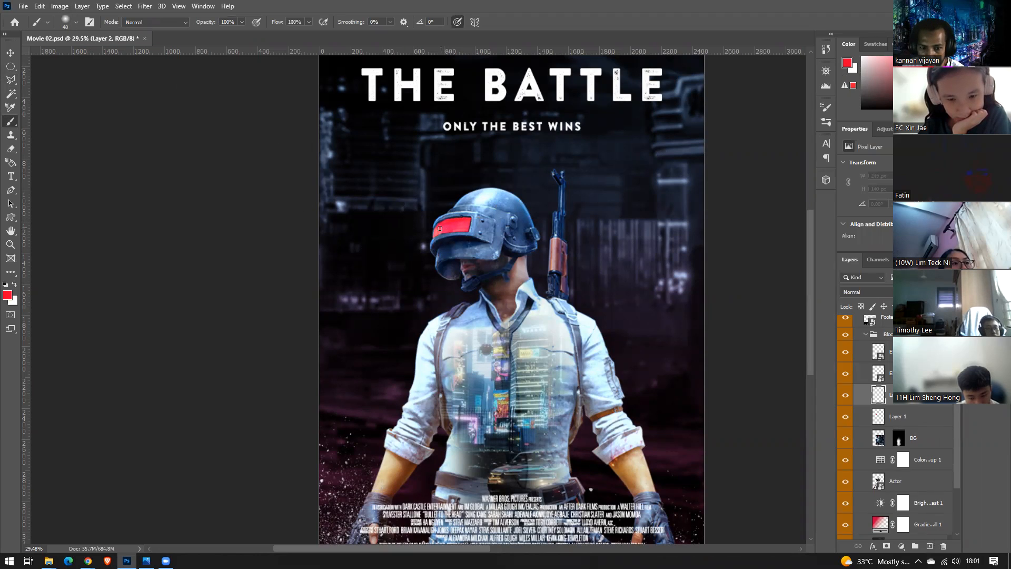
{"action": "mouse_move", "coordinate": [444, 226]}
{"action": "left_mouse_down"}
{"action": "mouse_move", "coordinate": [460, 232]}
{"action": "mouse_move", "coordinate": [450, 228]}
{"action": "left_mouse_up"}
Paint thin near-white highlights along the visor opening's edges on the new layer, using a 10 px brush
{"action": "left_click", "coordinate": [865, 57]}
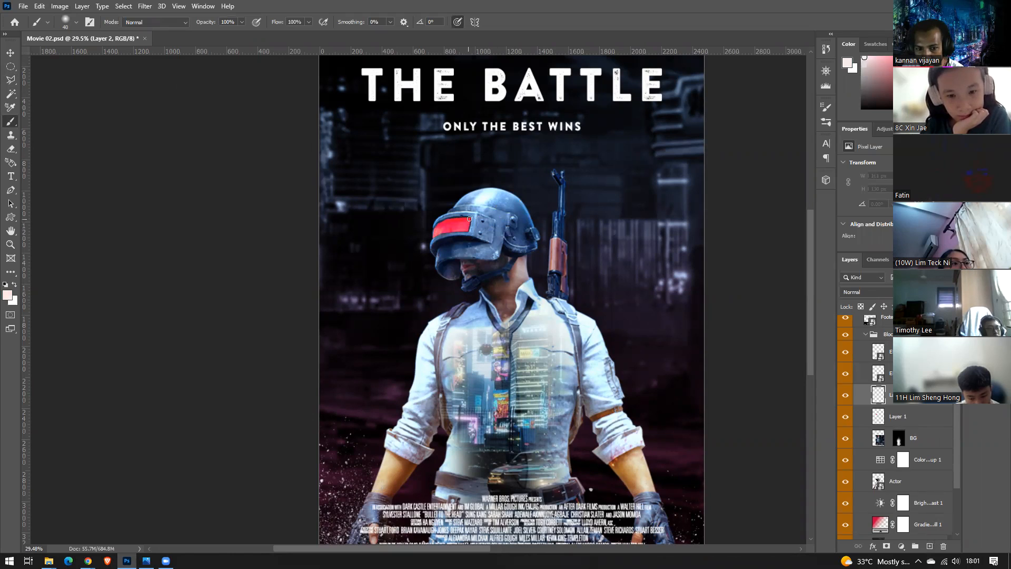
{"action": "left_click_drag", "start_coordinate": [470, 220], "coordinate": [471, 229]}
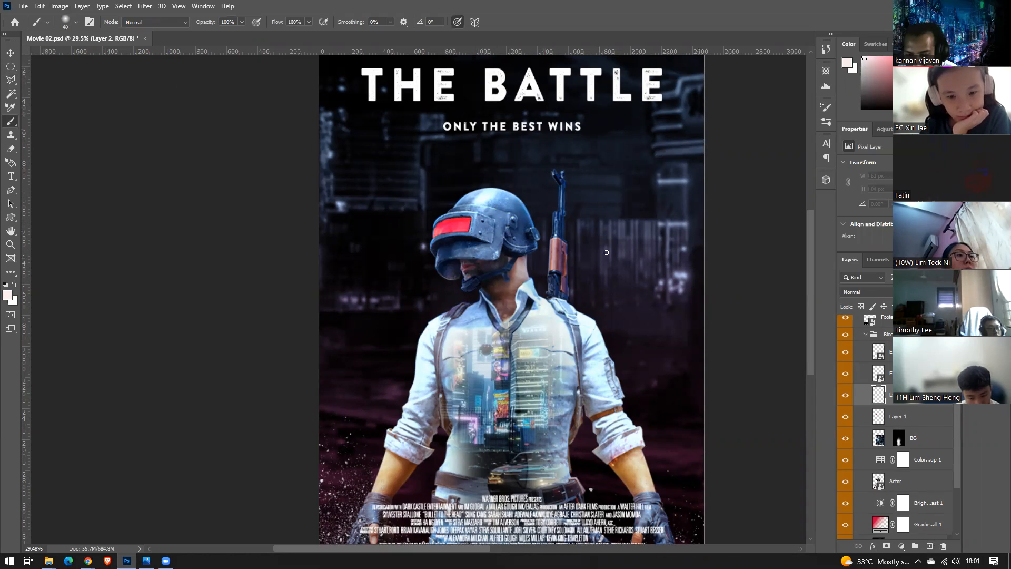
{"action": "key", "text": "bracketleft"}
{"action": "key", "text": "bracketleft"}
{"action": "left_click_drag", "start_coordinate": [469, 217], "coordinate": [470, 227]}
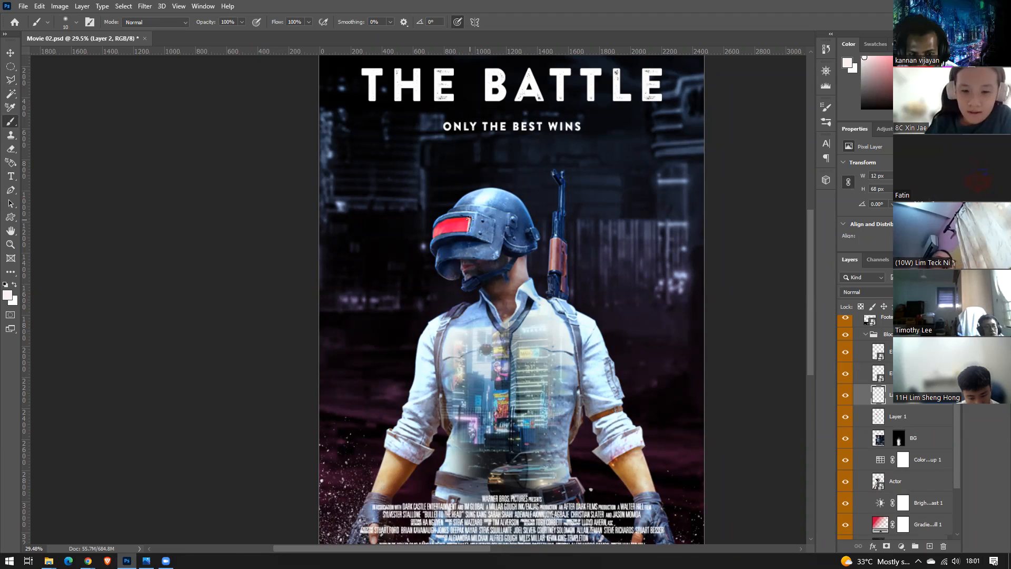
{"action": "left_click_drag", "start_coordinate": [470, 220], "coordinate": [456, 219]}
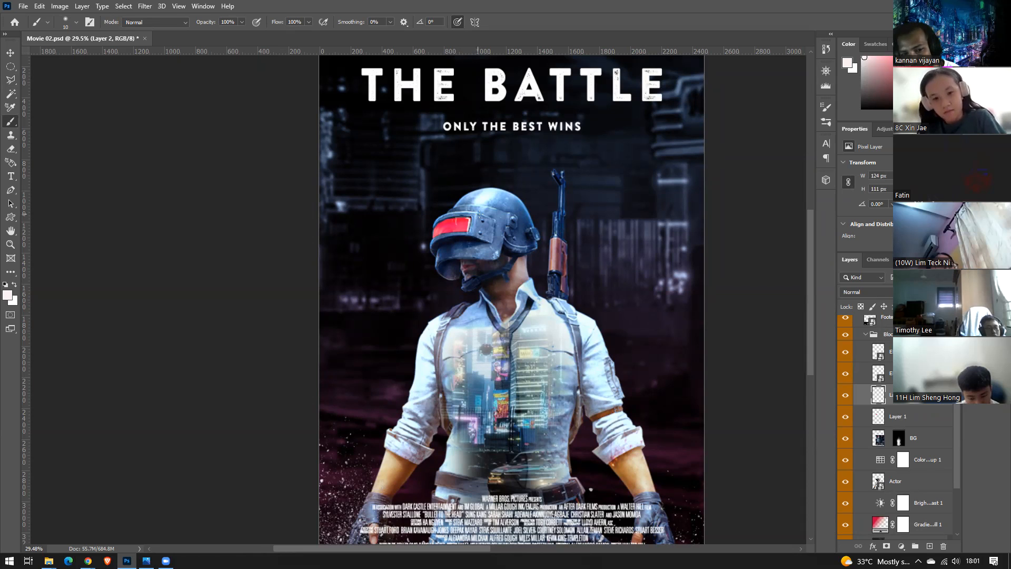
Group the two visor layers and name the group Helmet visor
{"action": "scroll", "coordinate": [544, 157], "scroll_direction": "down", "scroll_amount": 4}
{"action": "scroll", "coordinate": [562, 217], "scroll_direction": "up", "scroll_amount": 2}
{"action": "scroll", "coordinate": [562, 217], "scroll_direction": "down", "scroll_amount": 2}
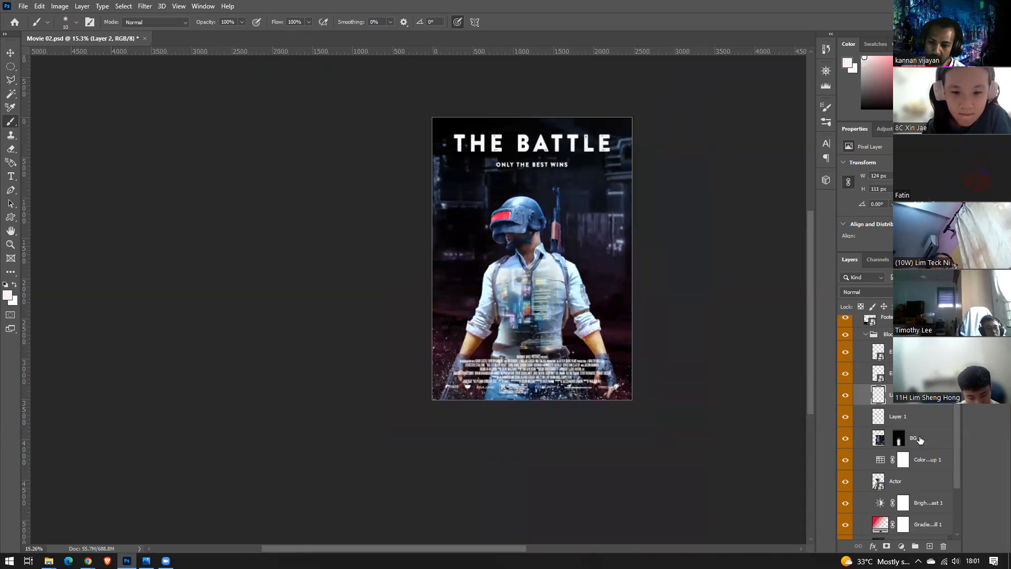
{"action": "left_click", "coordinate": [917, 417]}
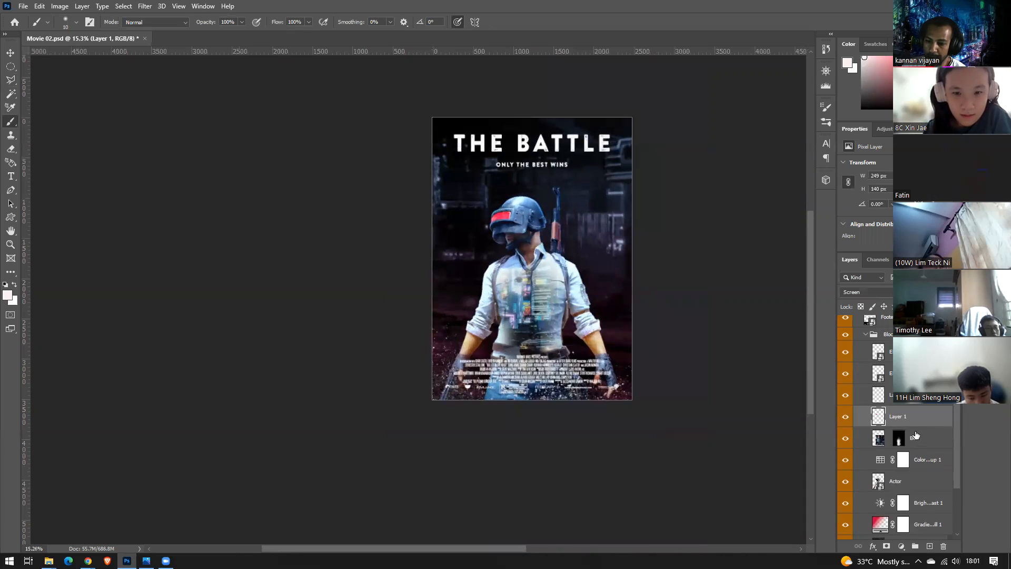
{"action": "left_click", "coordinate": [922, 395], "text": "shift"}
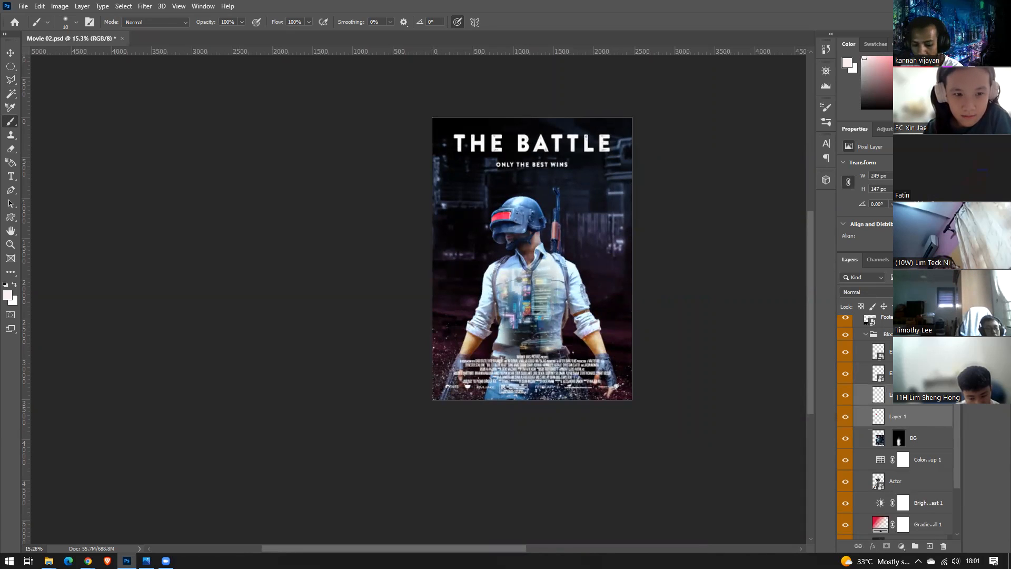
{"action": "key", "text": "ctrl+g"}
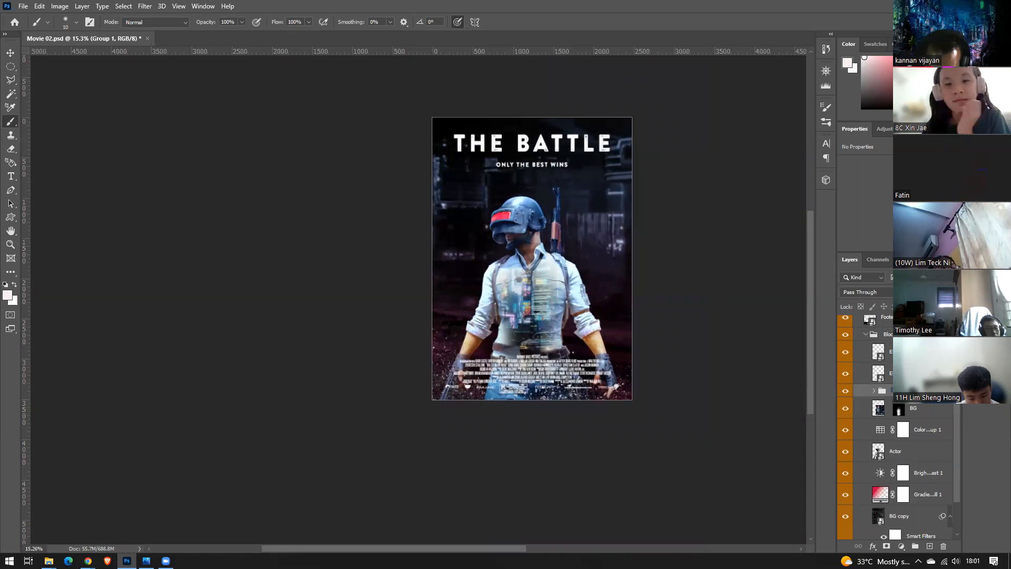
{"action": "key", "text": "Return"}
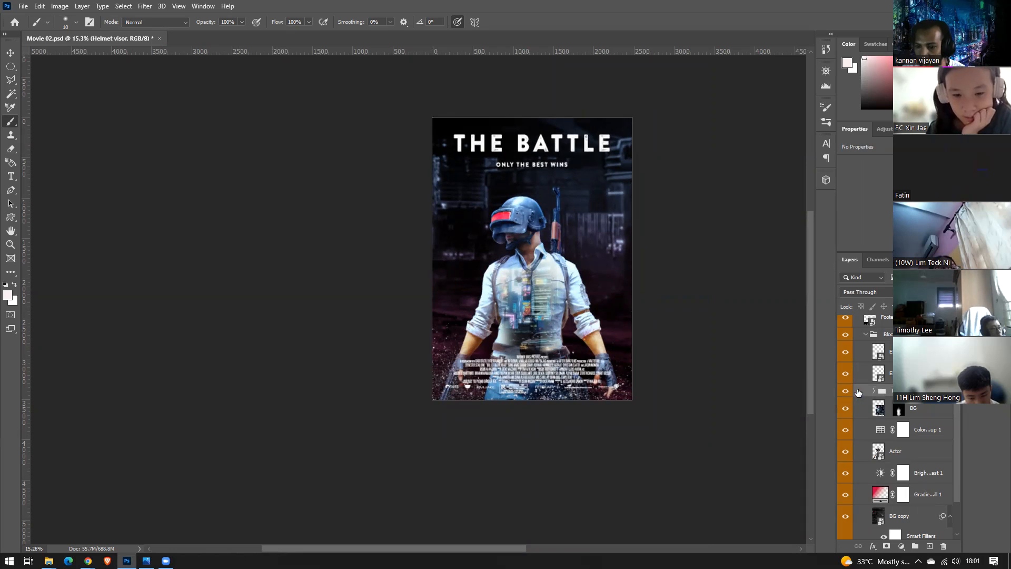
Add a new layer above the Helmet visor group and set its blend mode to Soft Light
{"action": "left_click", "coordinate": [929, 548]}
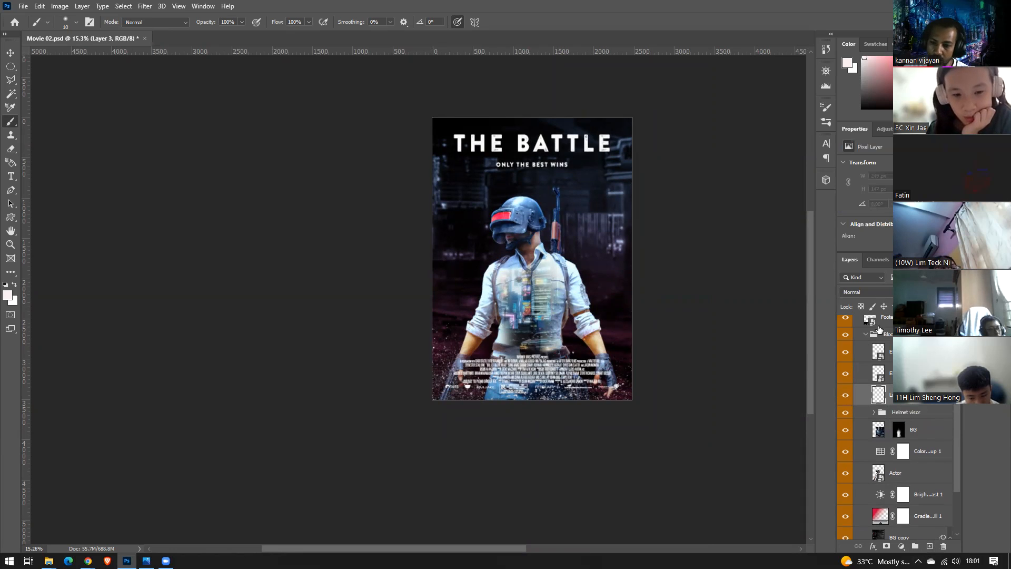
{"action": "left_click", "coordinate": [885, 292]}
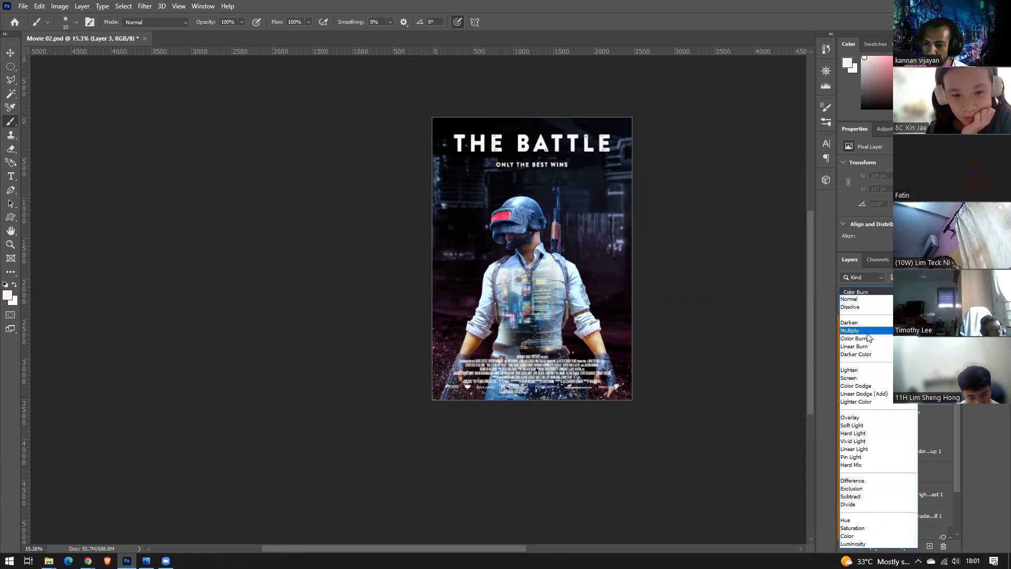
{"action": "left_click", "coordinate": [868, 427]}
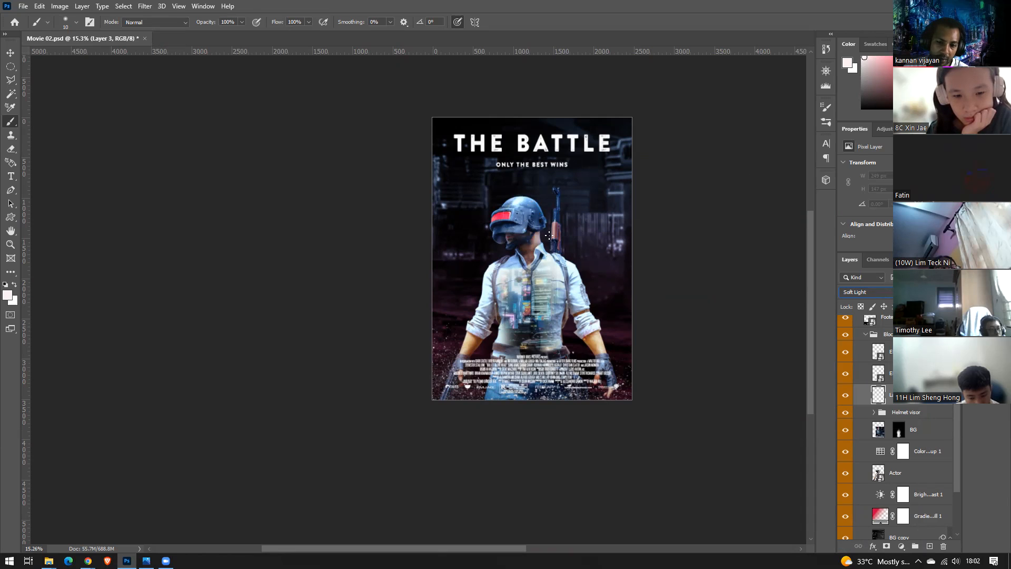
Brush cyan light over the rifle side of the actor with a soft 1200 px brush at 30% opacity
{"action": "left_click_drag", "start_coordinate": [864, 57], "coordinate": [949, 81]}
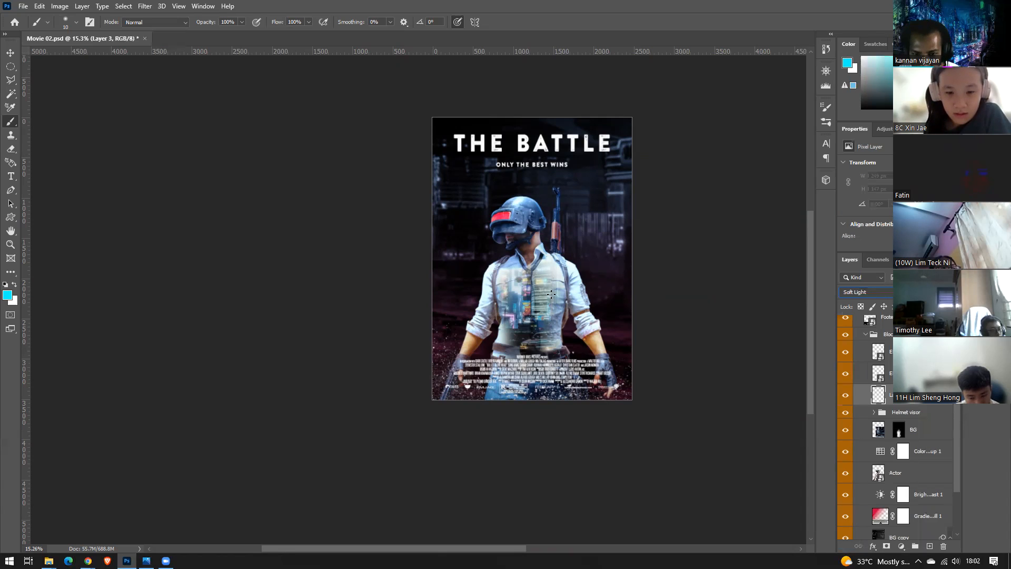
{"action": "left_click", "coordinate": [717, 212]}
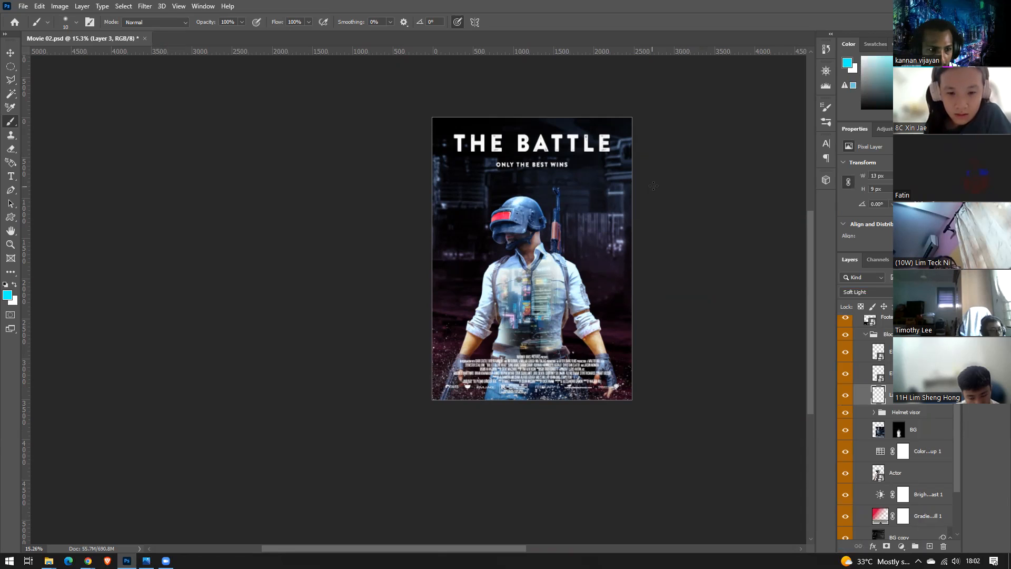
{"action": "key", "text": "bracketright"}
{"action": "key", "text": "bracketright"}
{"action": "key", "text": "bracketright"}
{"action": "key", "text": "bracketright"}
{"action": "key", "text": "bracketright"}
{"action": "key", "text": "bracketright"}
{"action": "key", "text": "bracketright"}
{"action": "key", "text": "bracketright"}
{"action": "key", "text": "bracketright"}
{"action": "key", "text": "bracketright"}
{"action": "key", "text": "bracketright"}
{"action": "key", "text": "bracketright"}
{"action": "key", "text": "3"}
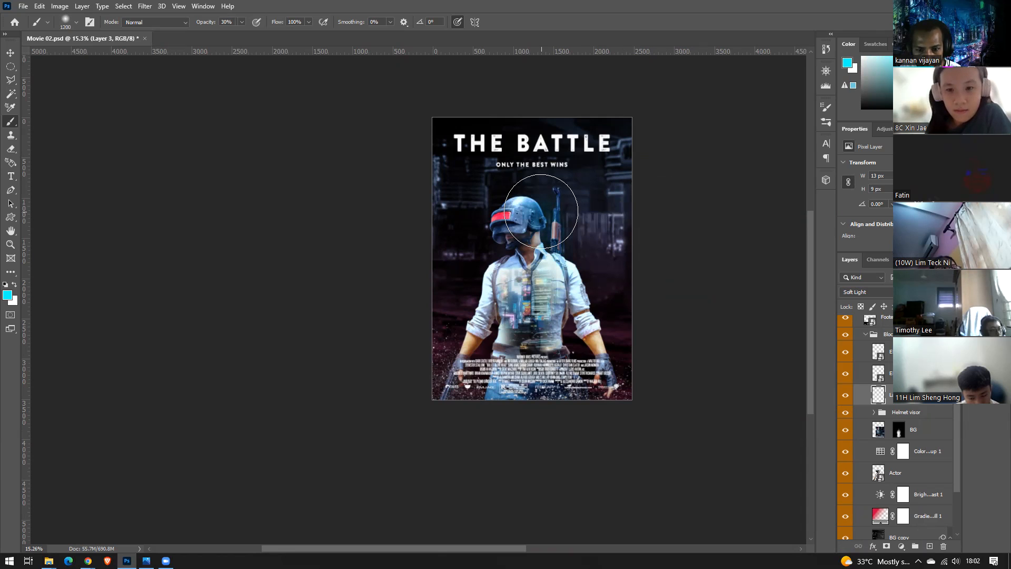
{"action": "mouse_move", "coordinate": [541, 210]}
{"action": "left_mouse_down"}
{"action": "mouse_move", "coordinate": [558, 288]}
{"action": "mouse_move", "coordinate": [539, 259]}
{"action": "mouse_move", "coordinate": [581, 306]}
{"action": "mouse_move", "coordinate": [575, 269]}
{"action": "mouse_move", "coordinate": [553, 234]}
{"action": "mouse_move", "coordinate": [555, 208]}
{"action": "mouse_move", "coordinate": [586, 150]}
{"action": "mouse_move", "coordinate": [518, 211]}
{"action": "mouse_move", "coordinate": [536, 192]}
{"action": "mouse_move", "coordinate": [563, 226]}
{"action": "left_mouse_up"}
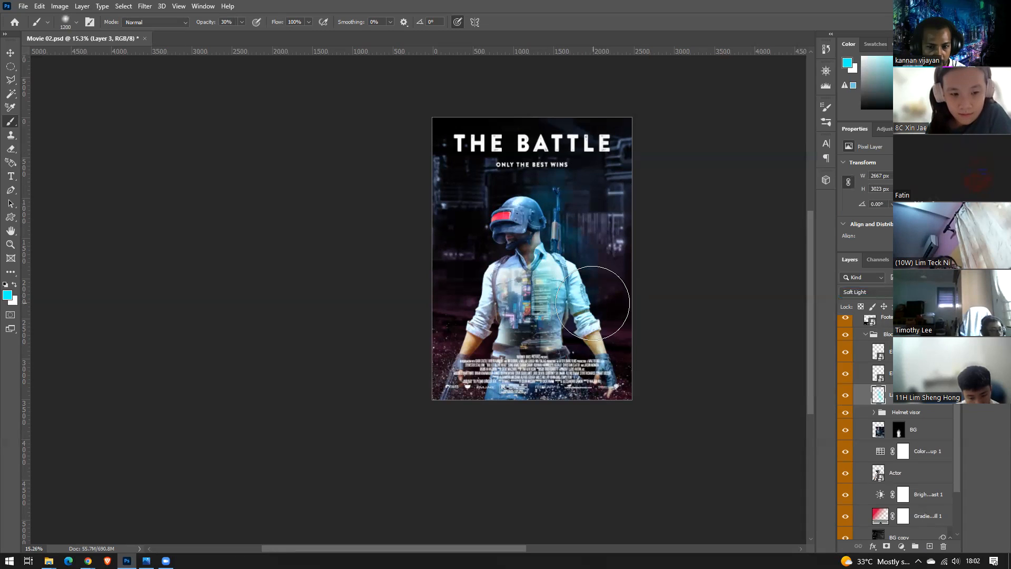
Brush red light over the actor's visor-side arm, torso and the adjoining backdrop on the Soft Light layer
{"action": "left_click_drag", "start_coordinate": [949, 83], "coordinate": [949, 57]}
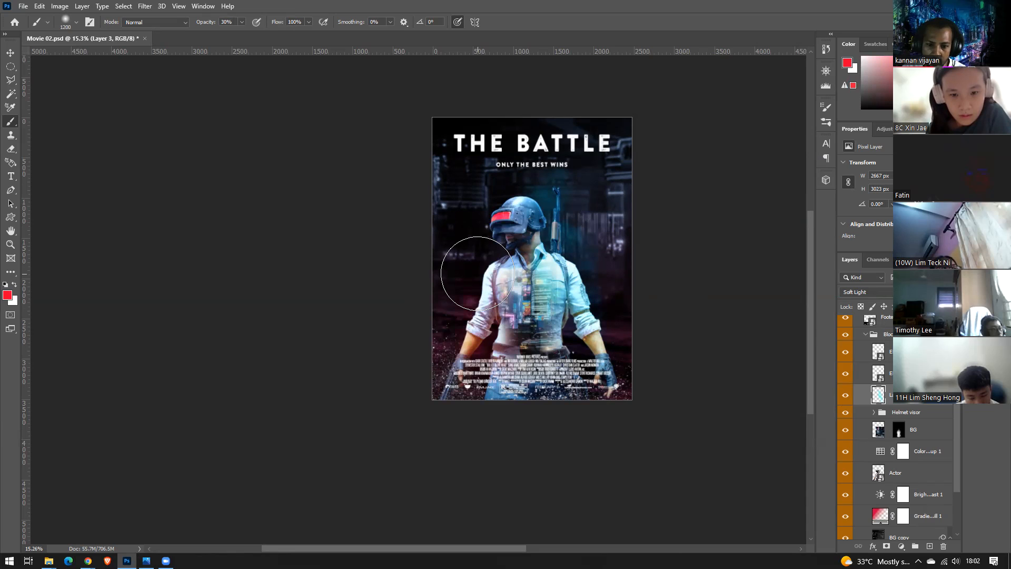
{"action": "left_click_drag", "start_coordinate": [478, 274], "coordinate": [508, 371]}
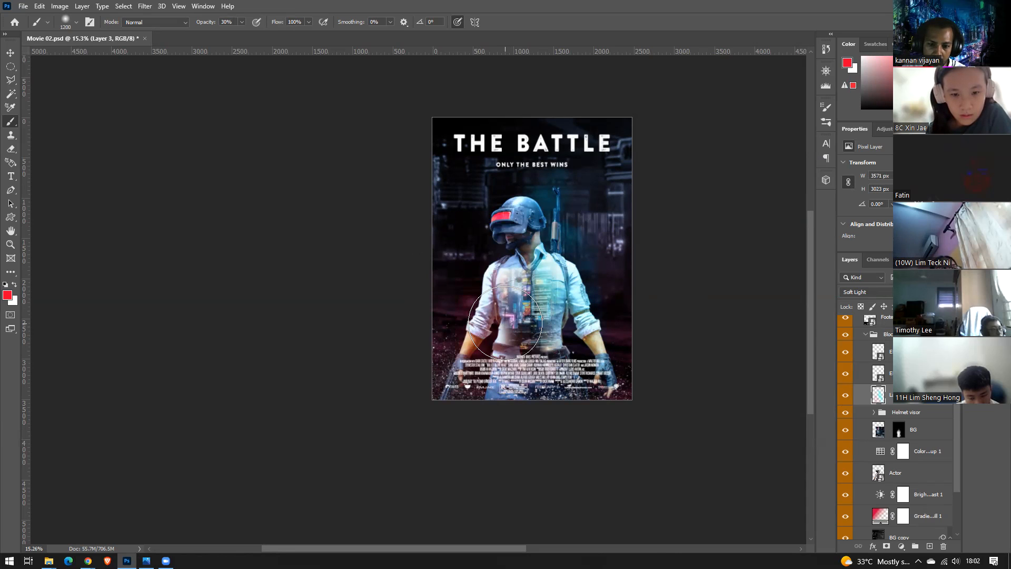
{"action": "mouse_move", "coordinate": [507, 319]}
{"action": "left_mouse_down"}
{"action": "mouse_move", "coordinate": [489, 264]}
{"action": "mouse_move", "coordinate": [471, 299]}
{"action": "left_mouse_up"}
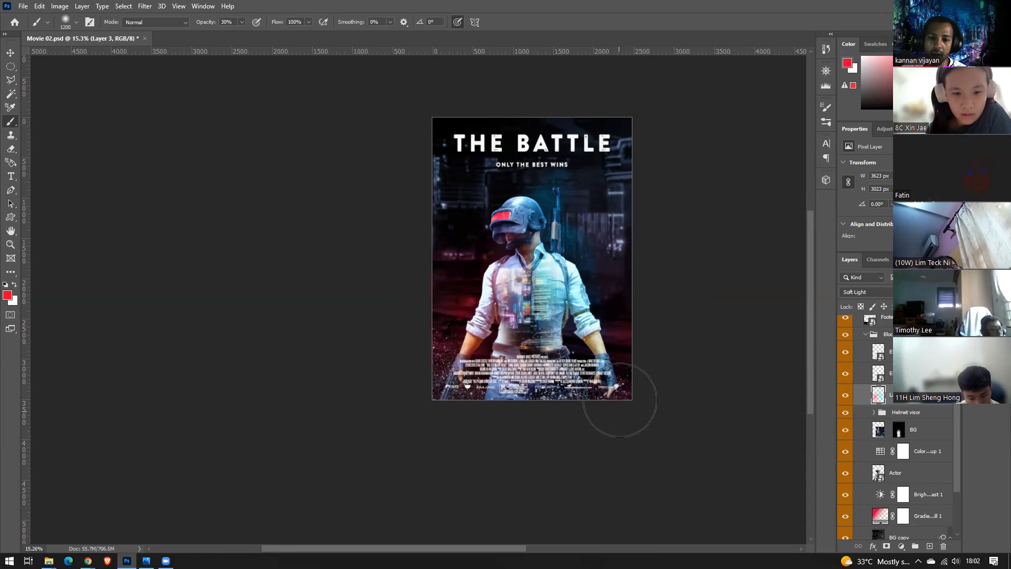
Brush green light over the backdrop behind the helmet and rifle and at the poster's lower edge
{"action": "scroll", "coordinate": [638, 418], "scroll_direction": "down", "scroll_amount": 2}
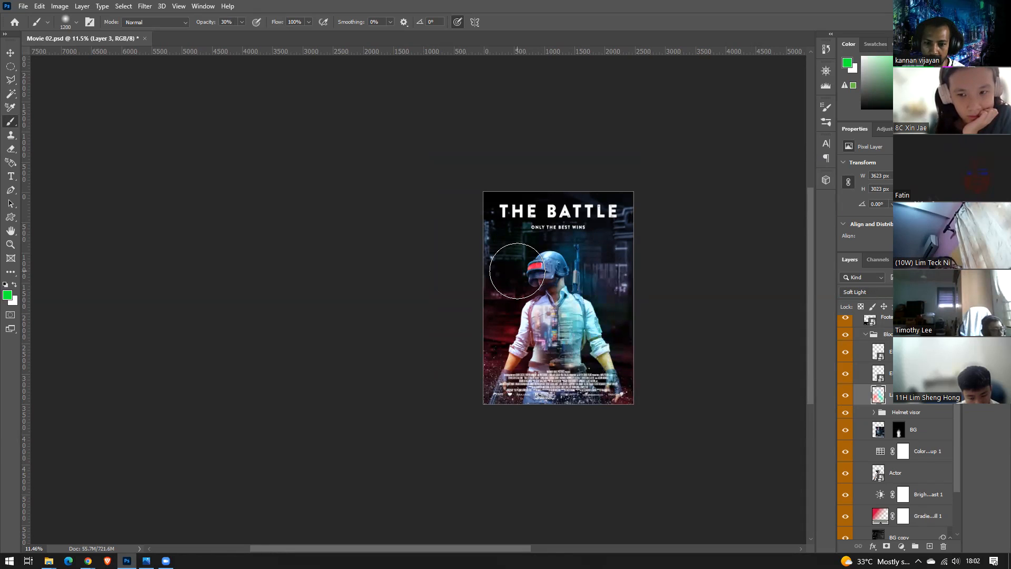
{"action": "left_click", "coordinate": [583, 236]}
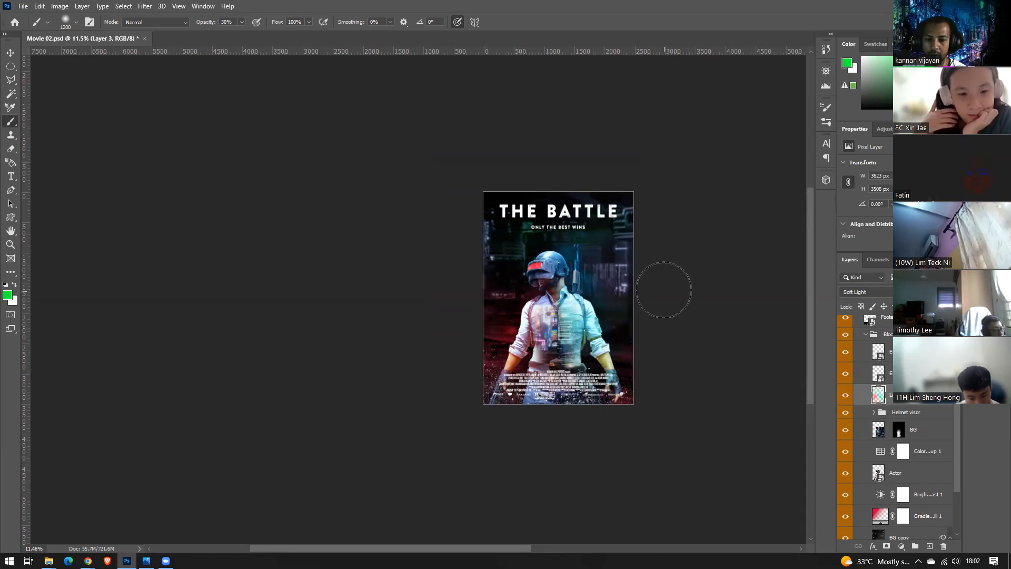
{"action": "left_click", "coordinate": [545, 406]}
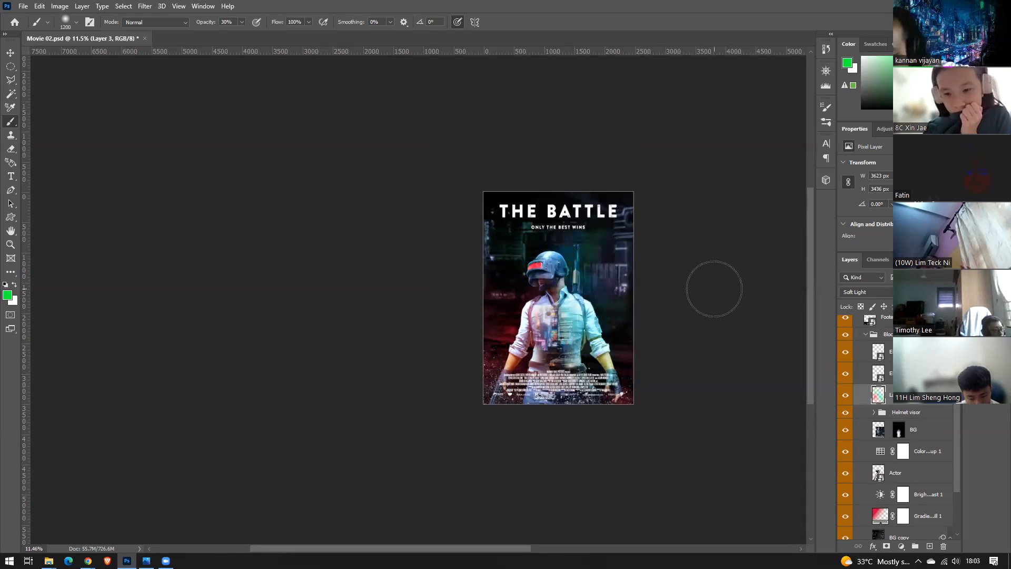
Add a green Outer Glow in Screen mode at 24% opacity and 132 px size to The Battle title text
{"action": "scroll", "coordinate": [694, 185], "scroll_direction": "up", "scroll_amount": 2}
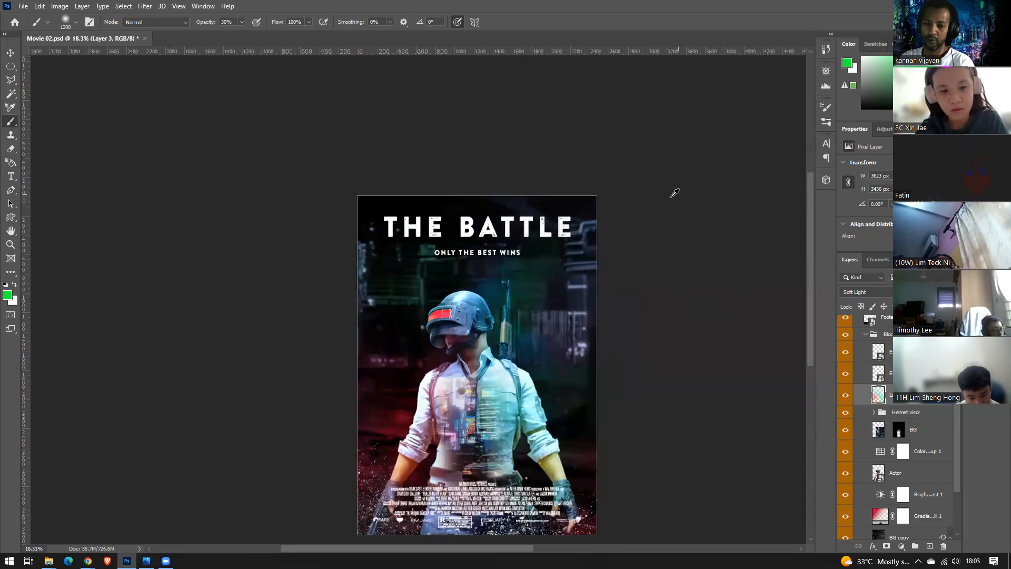
{"action": "scroll", "coordinate": [649, 195], "scroll_direction": "up", "scroll_amount": 1}
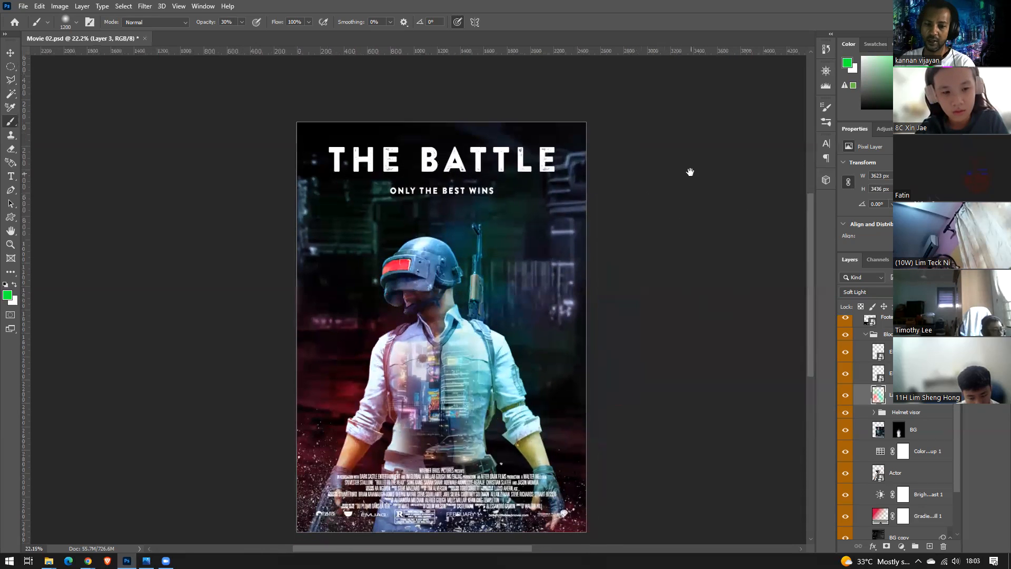
{"action": "scroll", "coordinate": [611, 236], "scroll_direction": "down", "scroll_amount": 1}
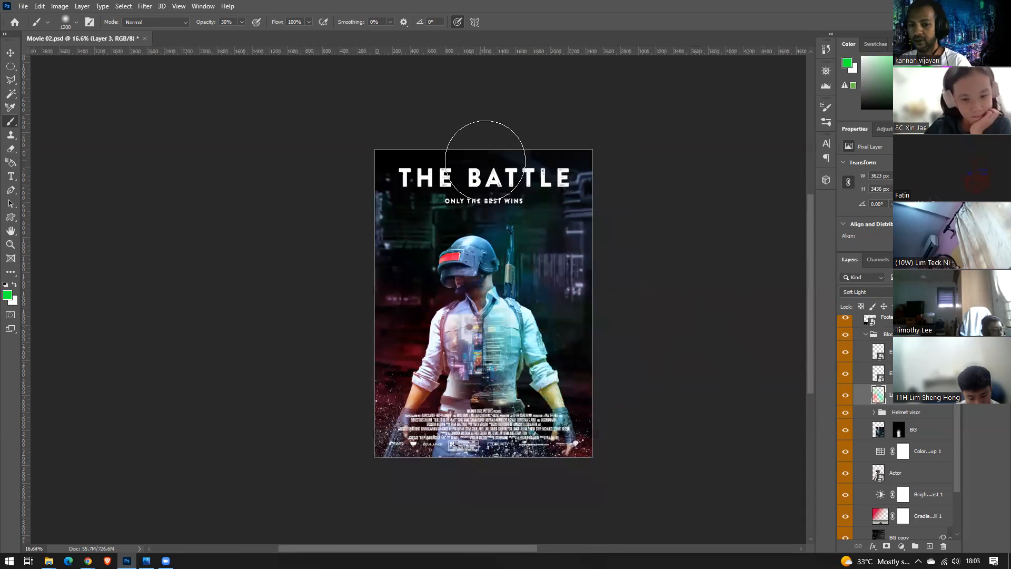
{"action": "scroll", "coordinate": [912, 411], "scroll_direction": "up", "scroll_amount": 2}
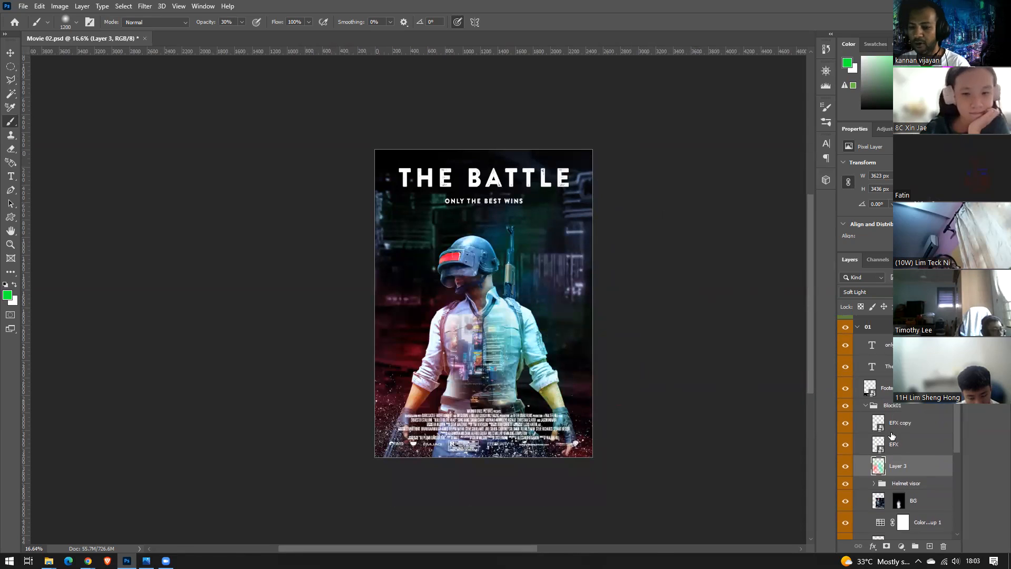
{"action": "scroll", "coordinate": [911, 419], "scroll_direction": "up", "scroll_amount": 1}
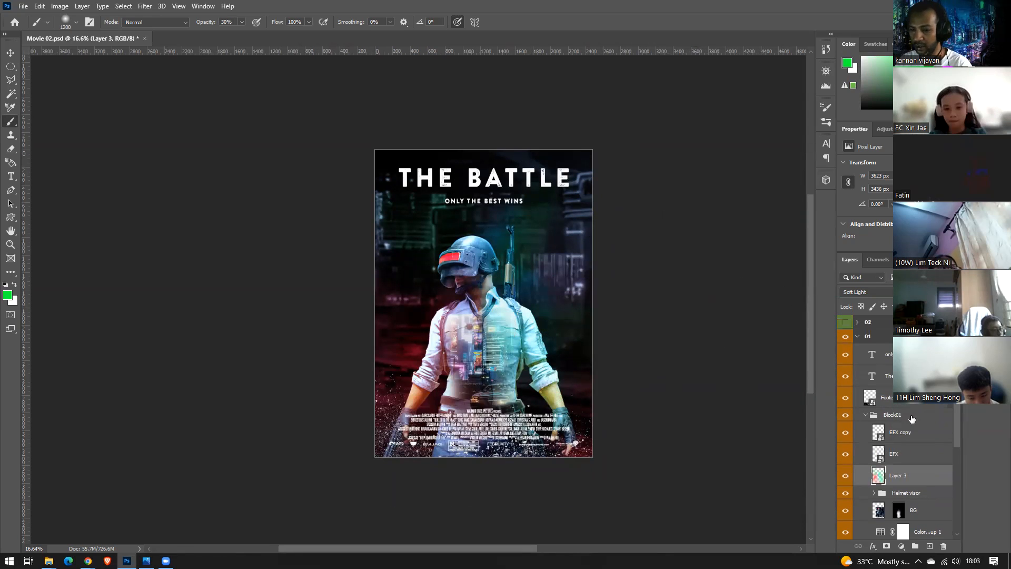
{"action": "left_click", "coordinate": [888, 354]}
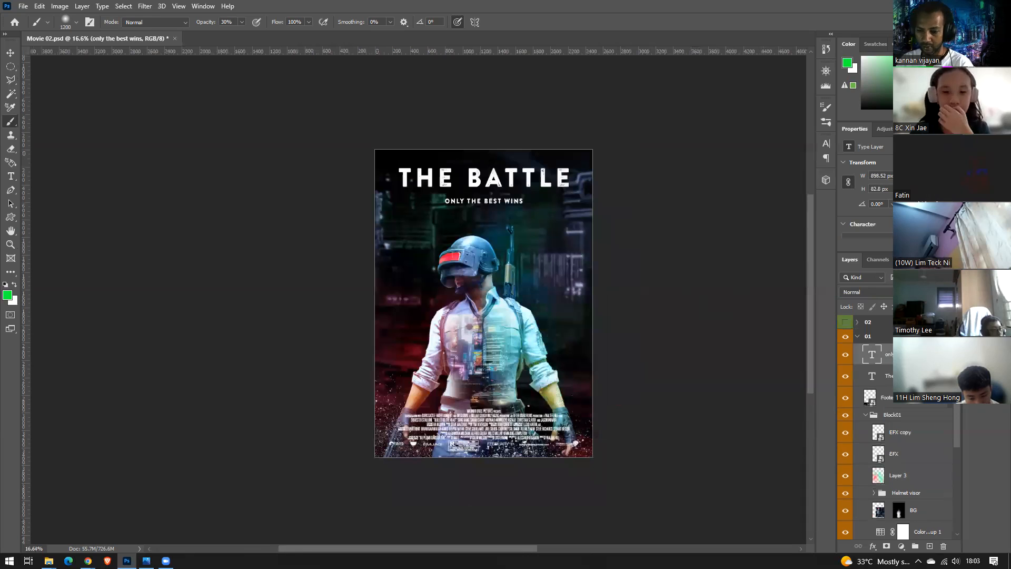
{"action": "left_click", "coordinate": [888, 375]}
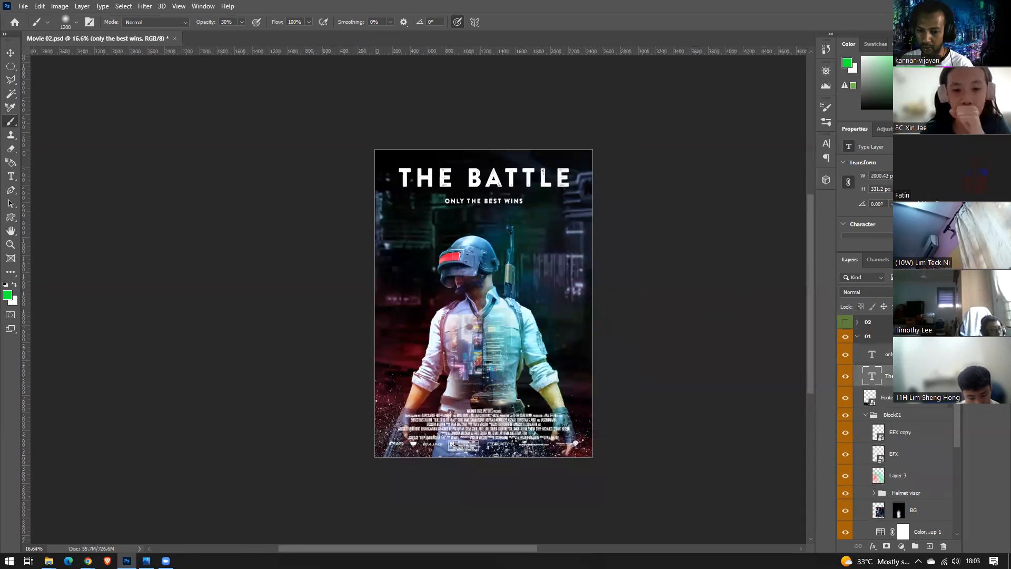
{"action": "double_click", "coordinate": [927, 376]}
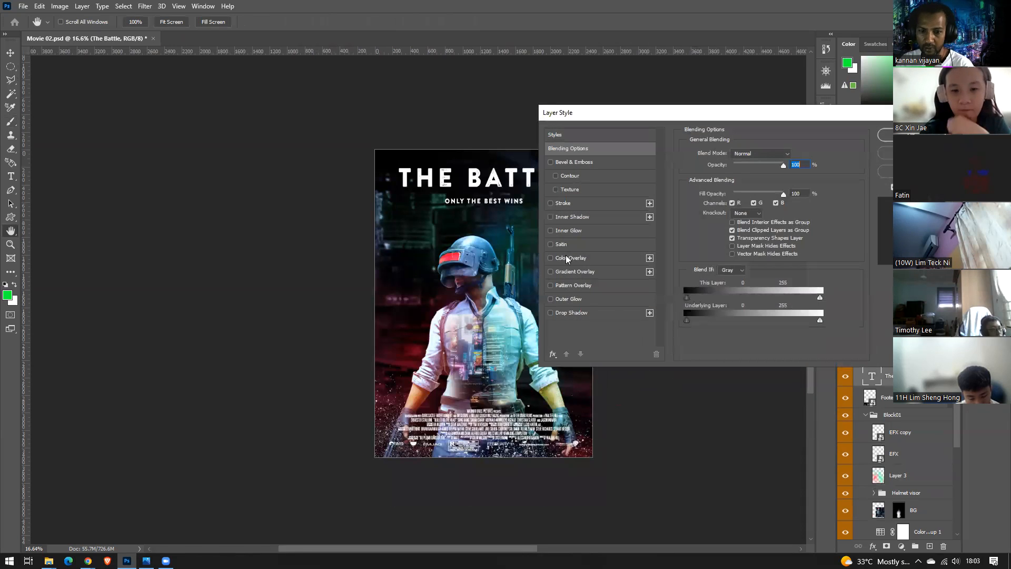
{"action": "left_click", "coordinate": [564, 301]}
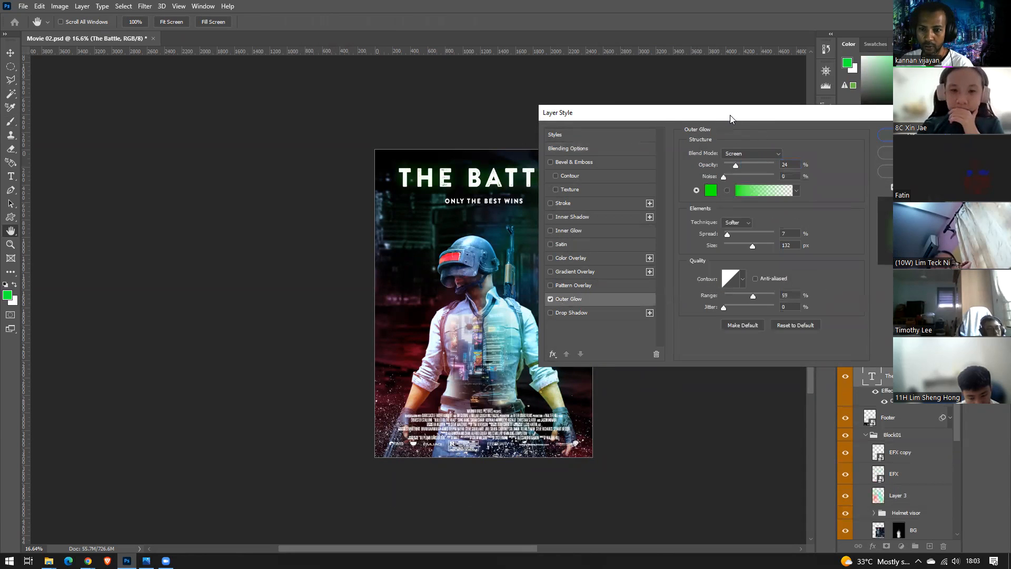
{"action": "left_click_drag", "start_coordinate": [730, 122], "coordinate": [813, 181]}
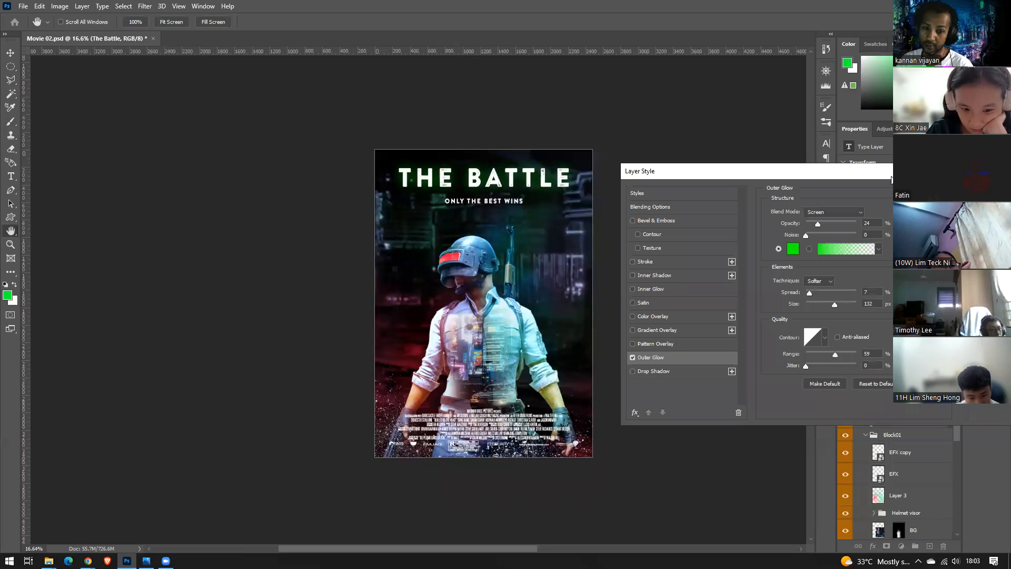
{"action": "left_click_drag", "start_coordinate": [891, 180], "coordinate": [844, 123]}
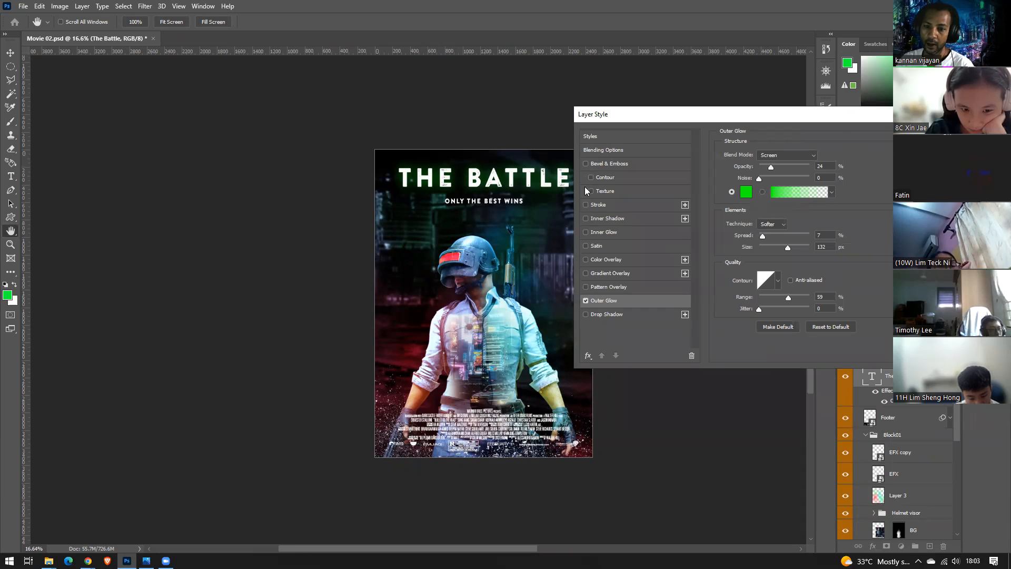
Enable a Multiply Drop Shadow on the title text with 55% opacity, 40 px distance, 30% spread and 12 px size
{"action": "left_click", "coordinate": [584, 315]}
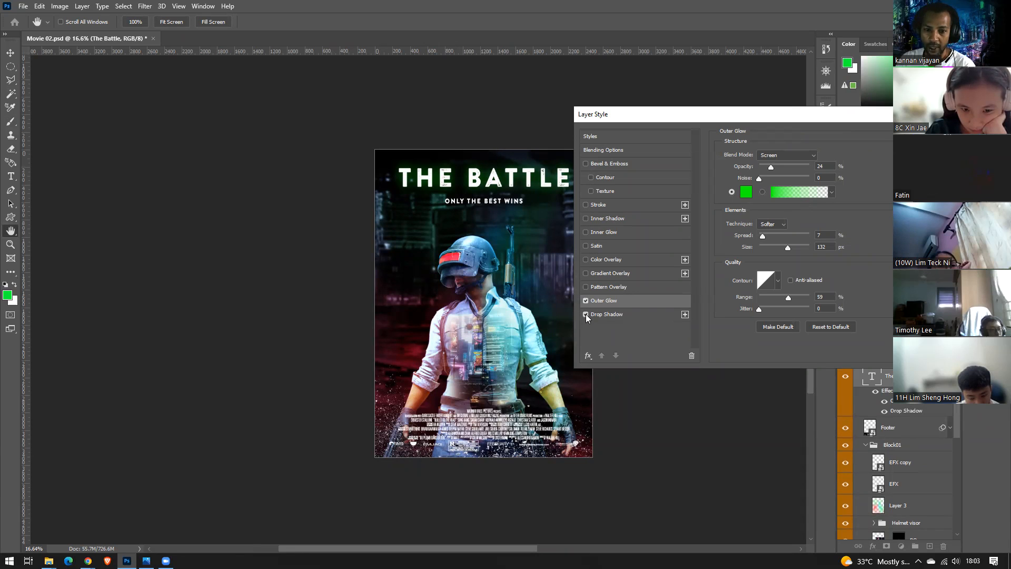
{"action": "left_click", "coordinate": [600, 315]}
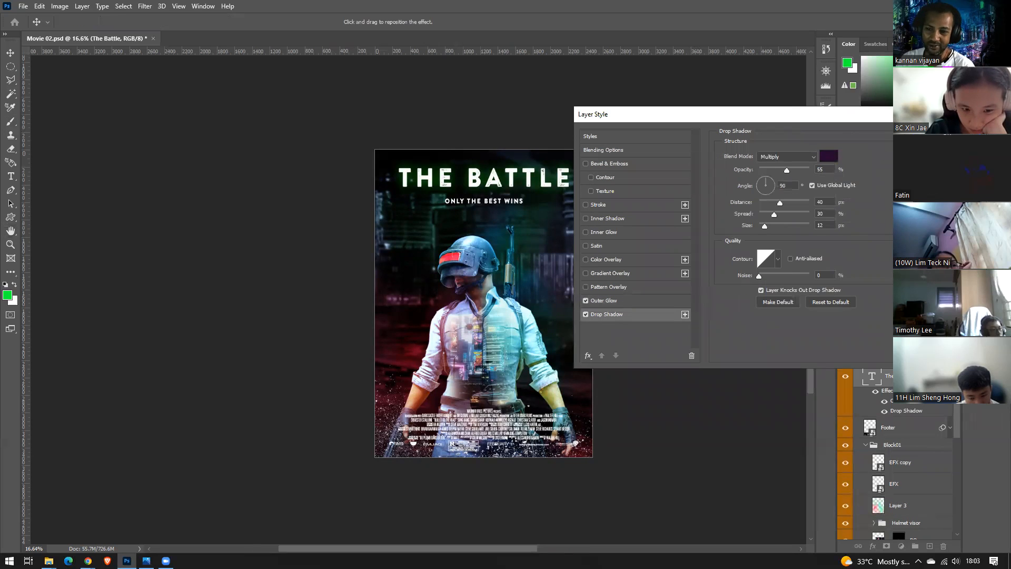
{"action": "key", "text": "Return"}
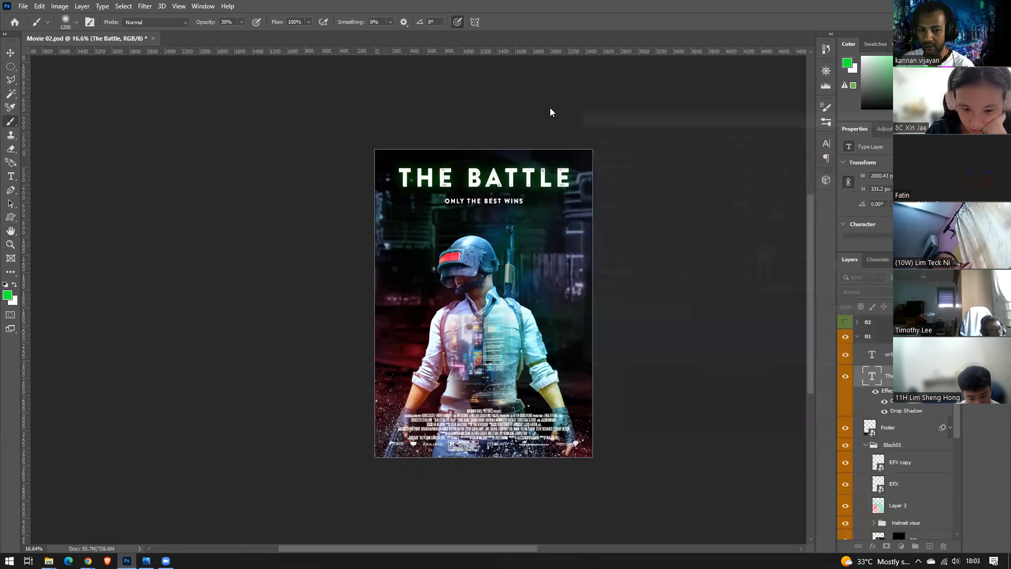
Brush green light over the helmet on Layer 3 with the brush reduced to 100 px, and pick a lighter green foreground color
{"action": "scroll", "coordinate": [907, 447], "scroll_direction": "down", "scroll_amount": 2}
{"action": "left_click", "coordinate": [916, 449]}
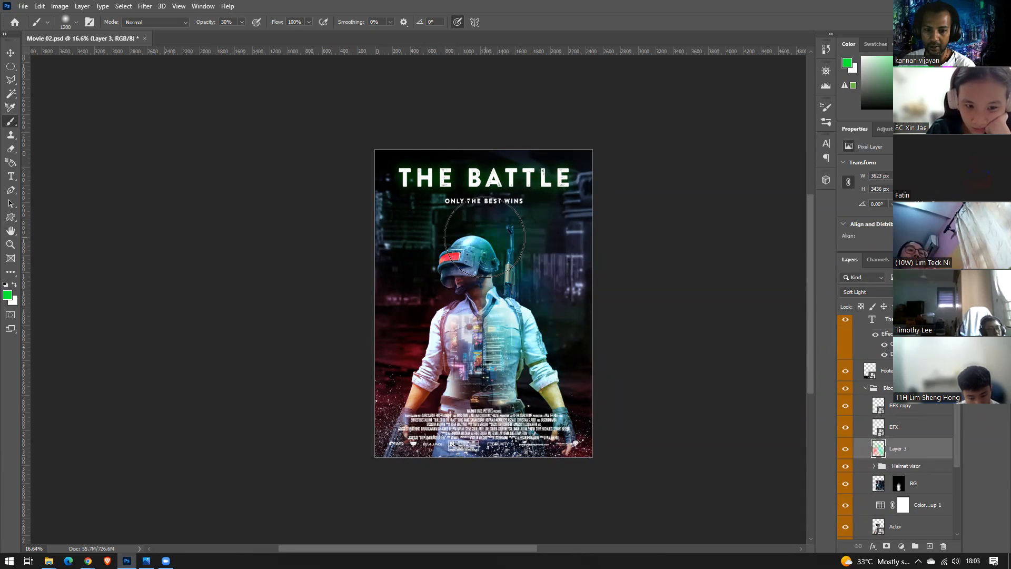
{"action": "key", "text": "bracketleft"}
{"action": "key", "text": "bracketleft"}
{"action": "key", "text": "bracketleft"}
{"action": "key", "text": "bracketleft"}
{"action": "key", "text": "bracketleft"}
{"action": "key", "text": "bracketleft"}
{"action": "key", "text": "bracketleft"}
{"action": "key", "text": "bracketleft"}
{"action": "key", "text": "bracketleft"}
{"action": "key", "text": "bracketleft"}
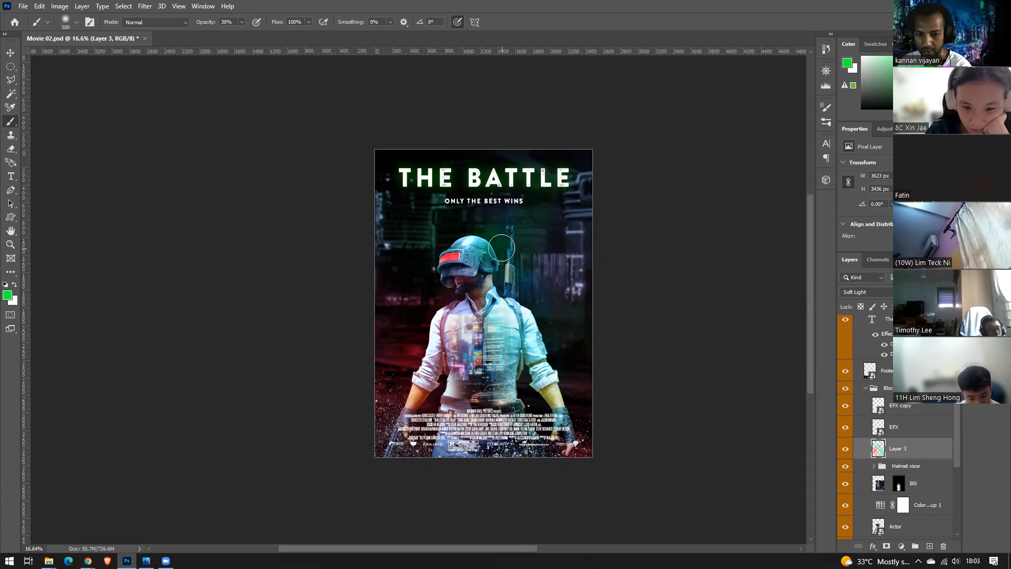
{"action": "key", "text": "bracketleft"}
{"action": "key", "text": "bracketleft"}
{"action": "key", "text": "bracketleft"}
{"action": "key", "text": "bracketleft"}
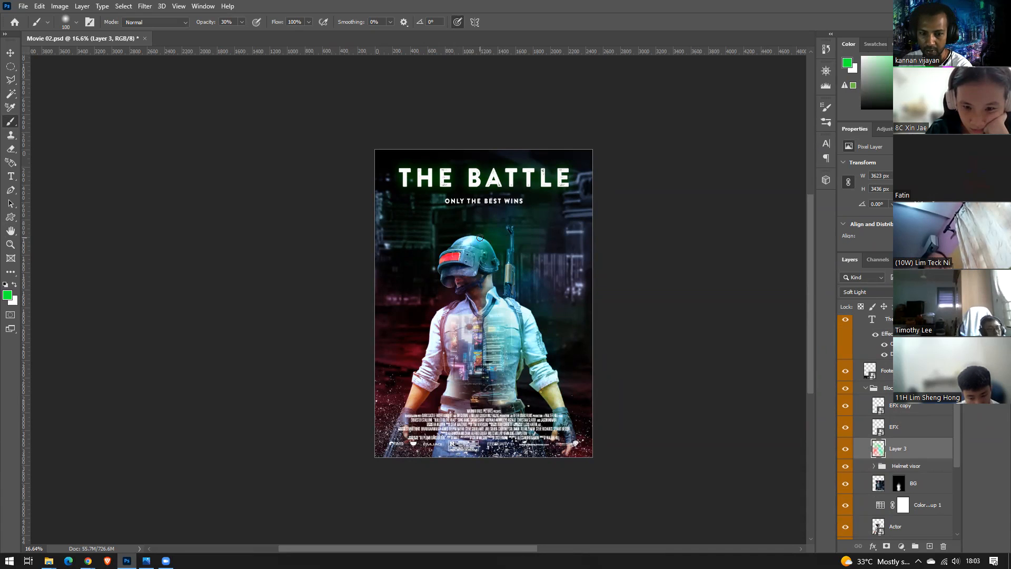
{"action": "left_click", "coordinate": [897, 62]}
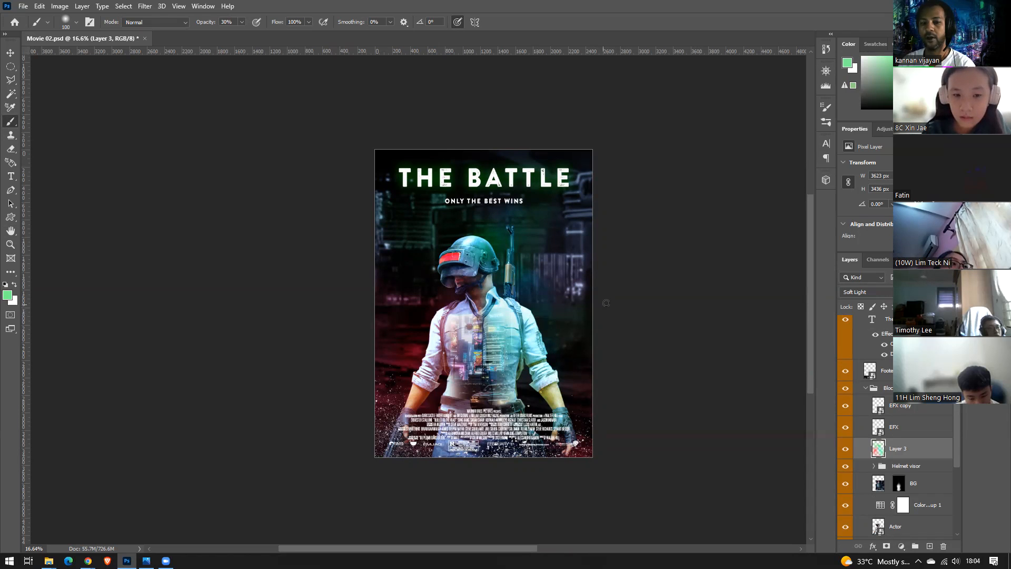
Check the whole poster composition and save the document
{"action": "scroll", "coordinate": [606, 303], "scroll_direction": "down", "scroll_amount": 2}
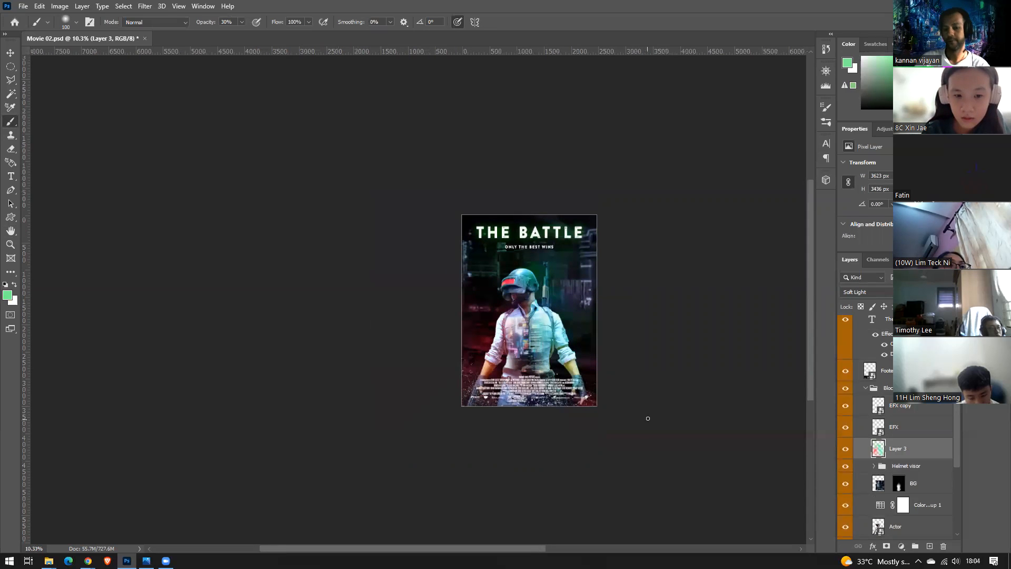
{"action": "scroll", "coordinate": [648, 419], "scroll_direction": "up", "scroll_amount": 2}
{"action": "scroll", "coordinate": [530, 349], "scroll_direction": "up", "scroll_amount": 3}
{"action": "scroll", "coordinate": [548, 356], "scroll_direction": "down", "scroll_amount": 1}
{"action": "scroll", "coordinate": [553, 359], "scroll_direction": "up", "scroll_amount": 1}
{"action": "scroll", "coordinate": [553, 358], "scroll_direction": "down", "scroll_amount": 1}
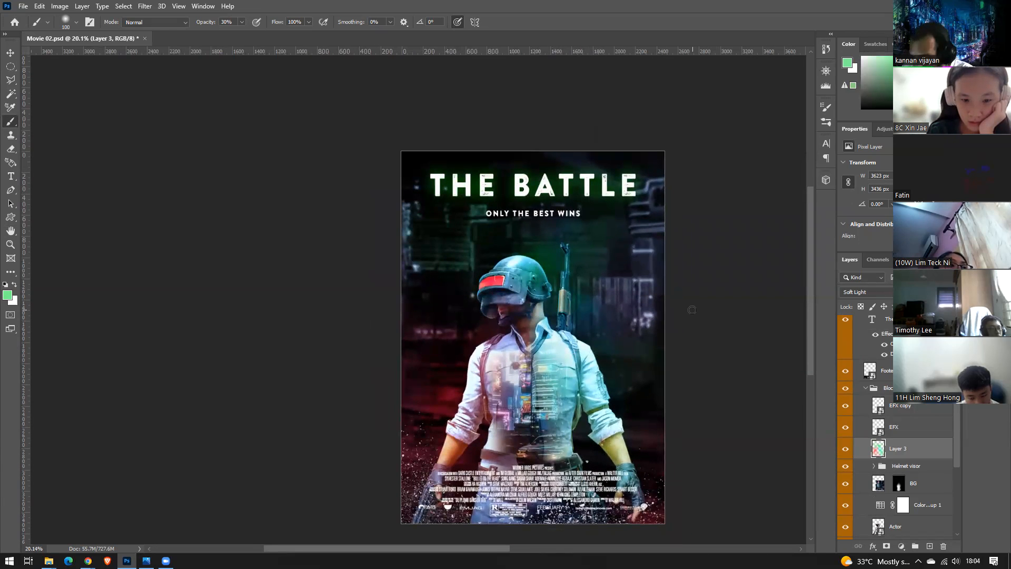
{"action": "key", "text": "ctrl+s"}
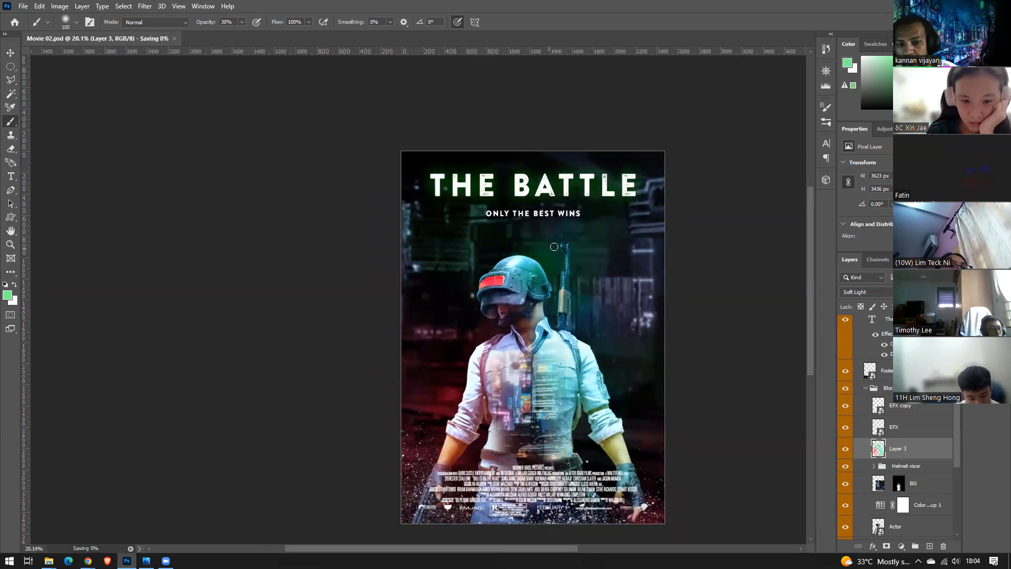
{"action": "scroll", "coordinate": [659, 279], "scroll_direction": "down", "scroll_amount": 3}
{"action": "scroll", "coordinate": [658, 277], "scroll_direction": "up", "scroll_amount": 2}
{"action": "left_click_drag", "start_coordinate": [713, 323], "coordinate": [596, 242]}
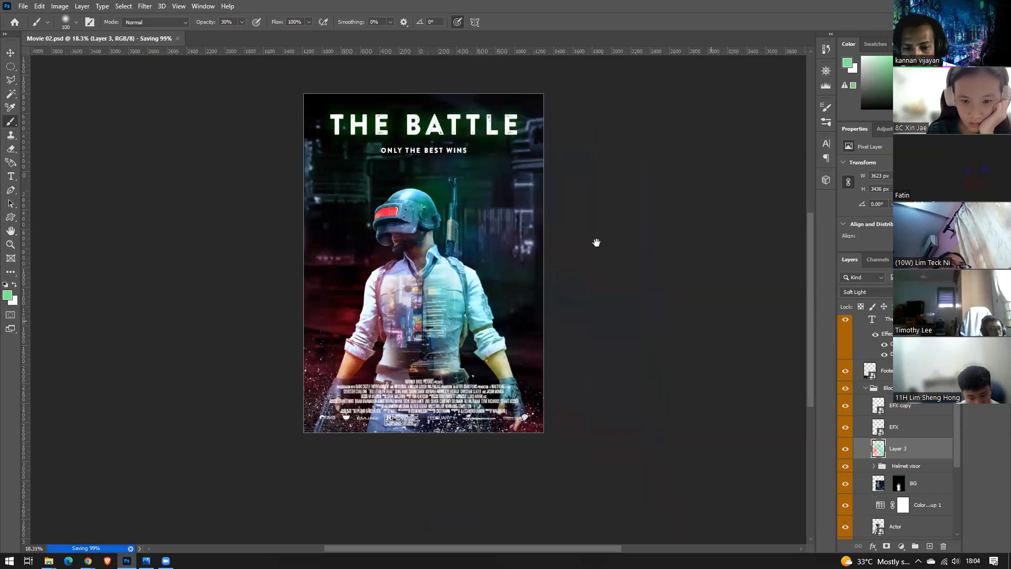
{"action": "scroll", "coordinate": [452, 267], "scroll_direction": "down", "scroll_amount": 2}
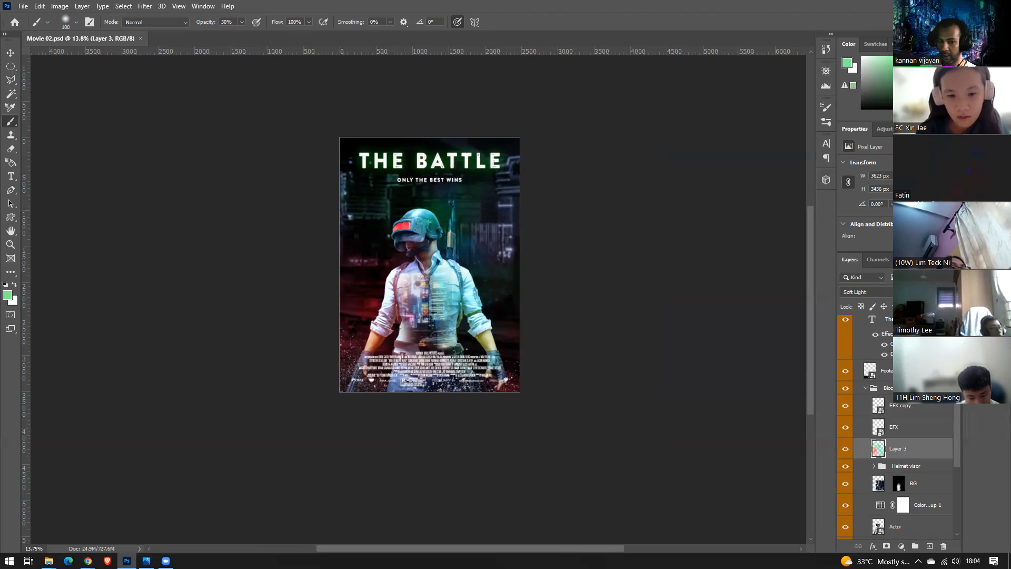
Place the fiery red-orange image from the file folder above Layer 3, scaled to about 107% so it covers the poster
{"action": "key", "text": "alt+Tab"}
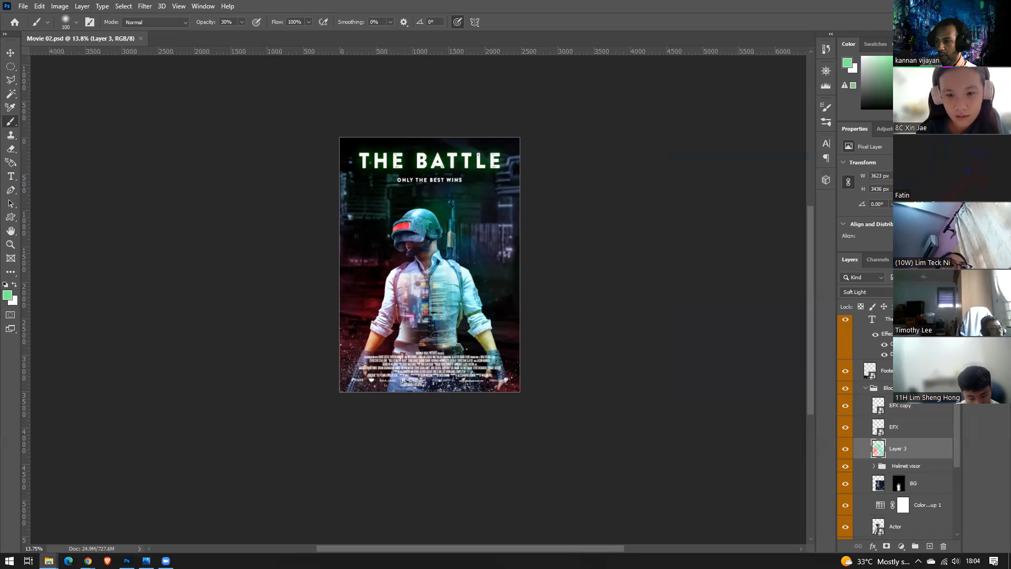
{"action": "left_click_drag", "start_coordinate": [1010, 235], "coordinate": [504, 196]}
{"action": "left_click_drag", "start_coordinate": [340, 311], "coordinate": [205, 421]}
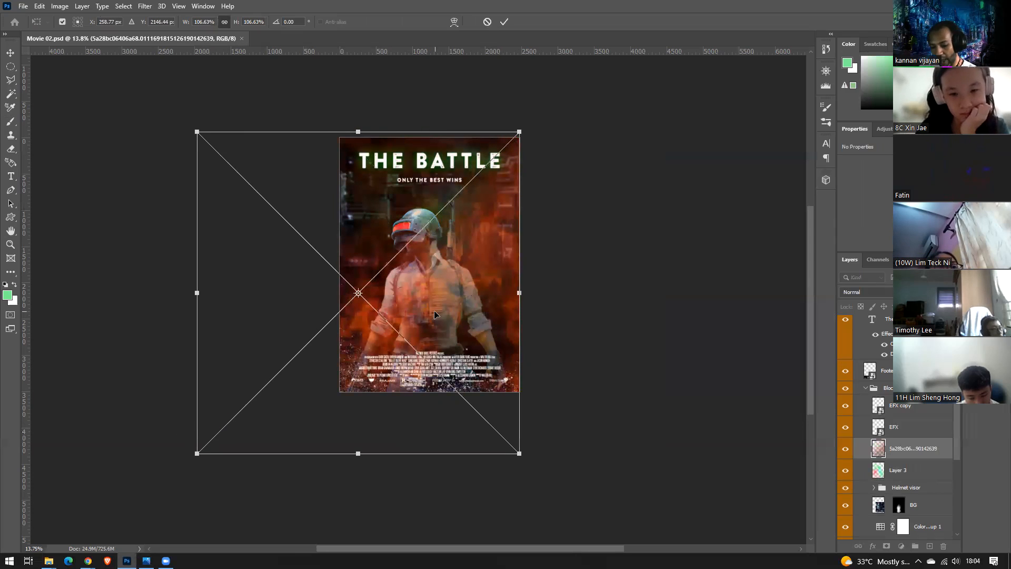
{"action": "key", "text": "Return"}
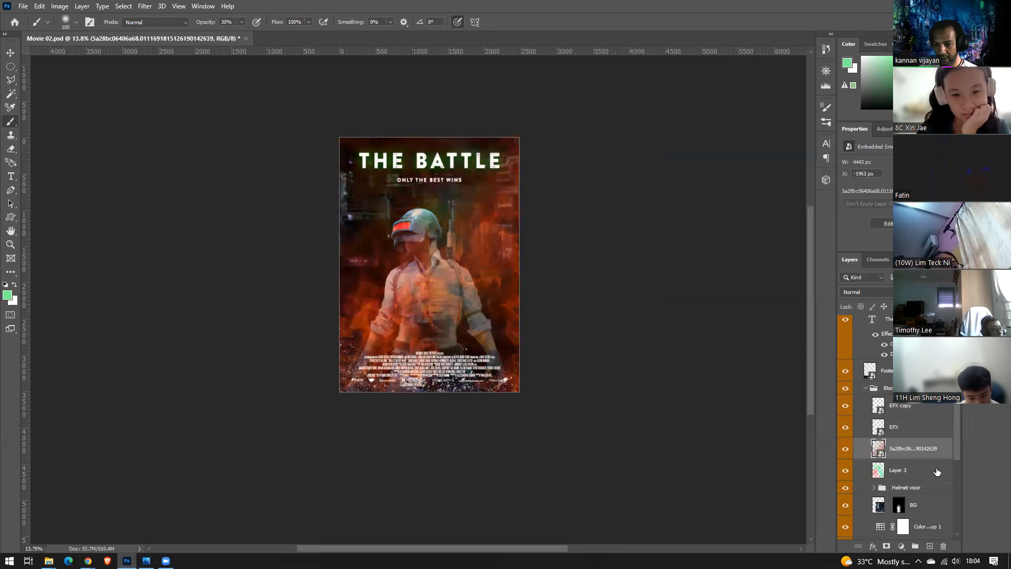
Set the placed fiery image's blend mode to Soft Light
{"action": "left_click", "coordinate": [880, 293]}
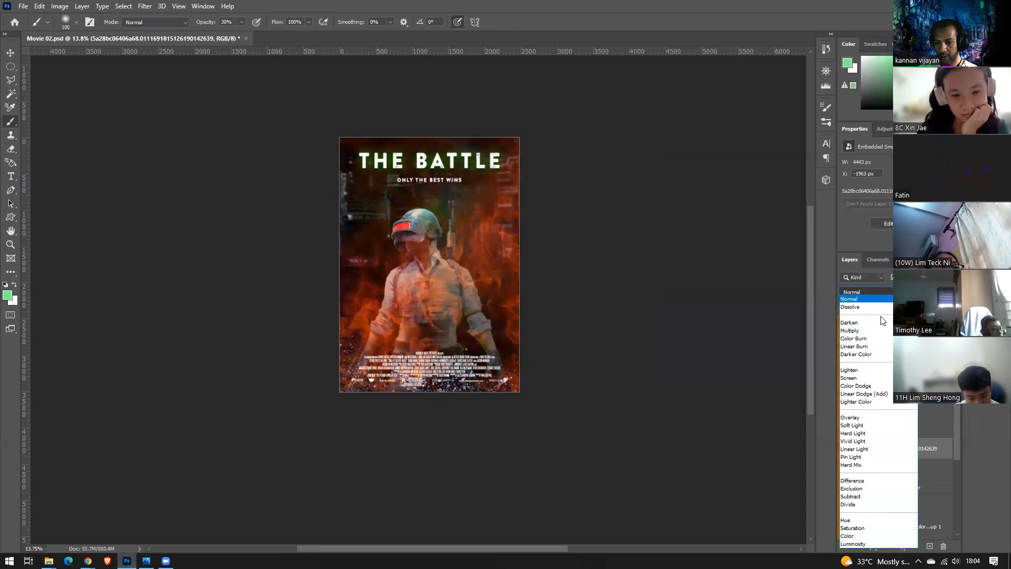
{"action": "left_click", "coordinate": [872, 428]}
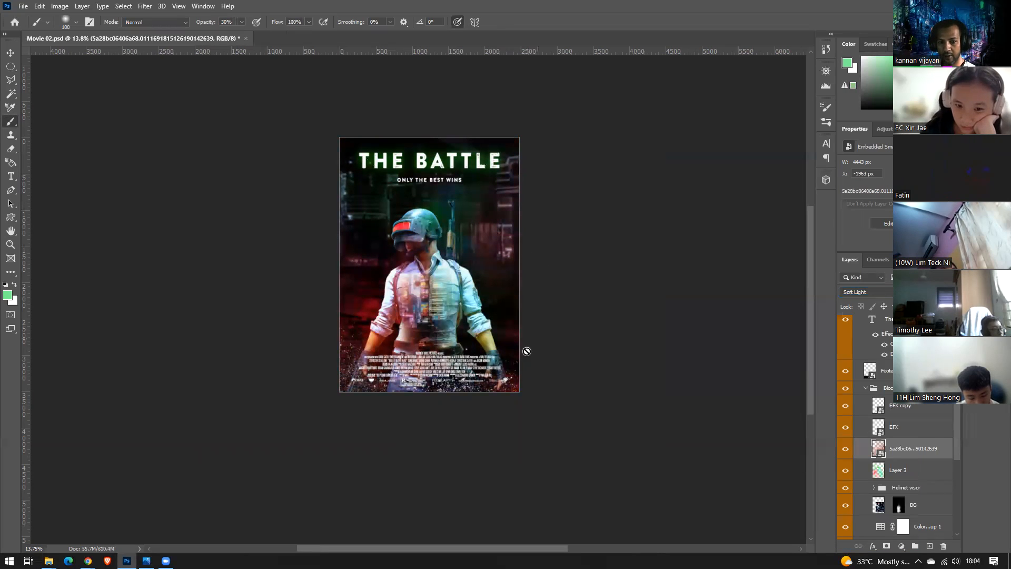
{"action": "scroll", "coordinate": [519, 353], "scroll_direction": "up", "scroll_amount": 3}
{"action": "scroll", "coordinate": [529, 338], "scroll_direction": "down", "scroll_amount": 1}
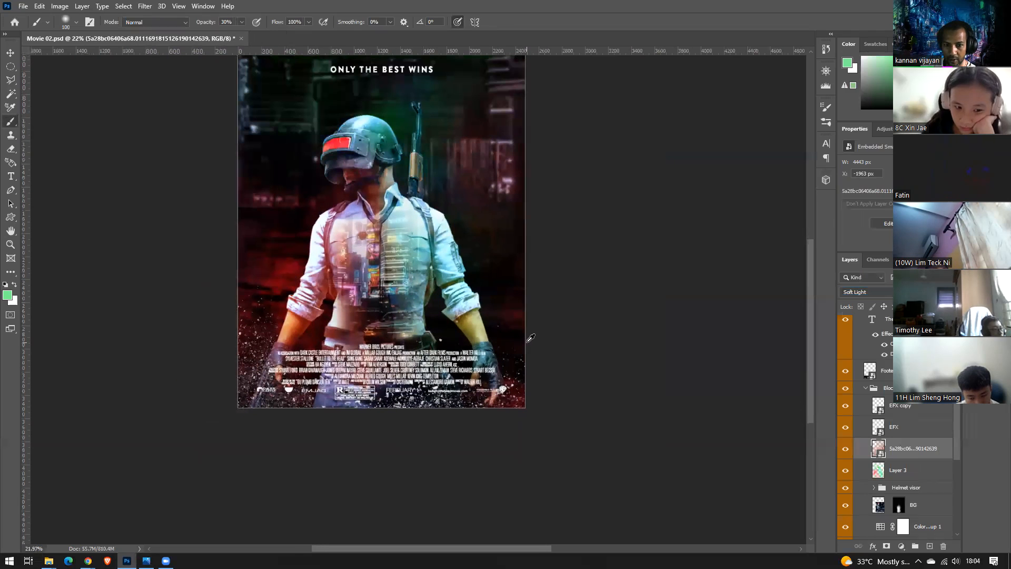
{"action": "left_click_drag", "start_coordinate": [612, 201], "coordinate": [616, 271]}
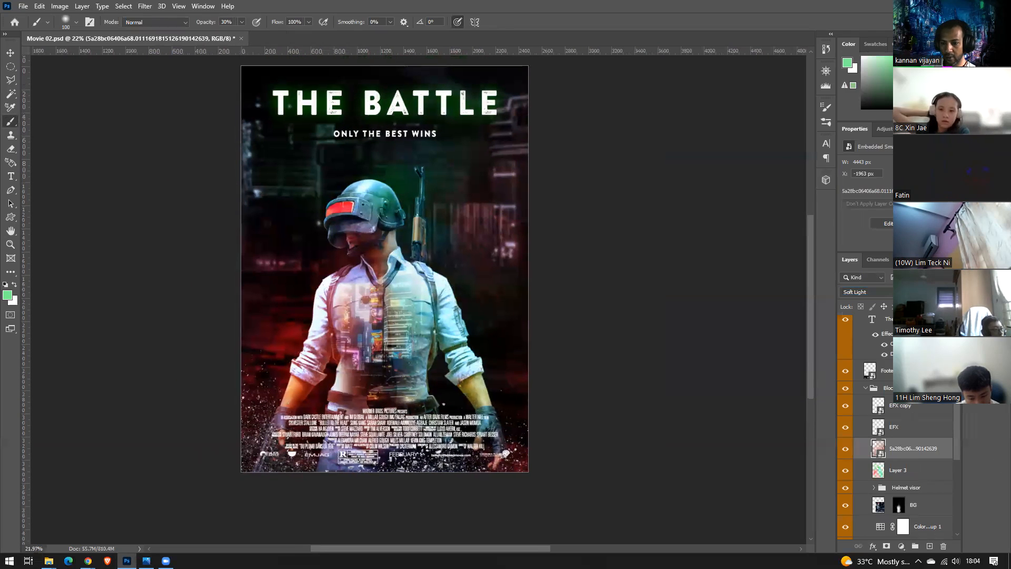
Move the fiery image layer below the BG layer in the layer stack and check the overall poster
{"action": "left_click_drag", "start_coordinate": [920, 457], "coordinate": [923, 519]}
{"action": "scroll", "coordinate": [594, 431], "scroll_direction": "down", "scroll_amount": 2}
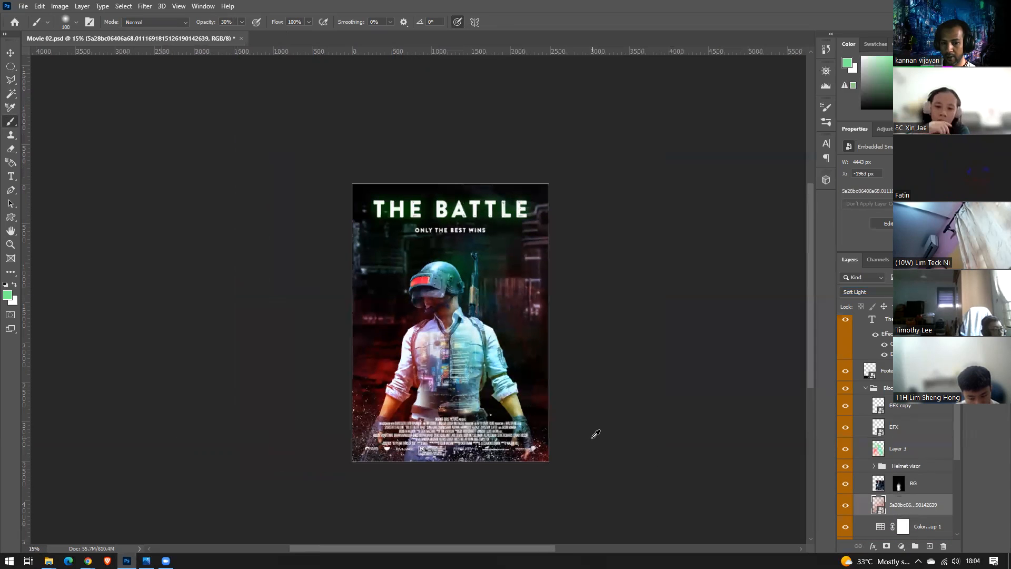
{"action": "scroll", "coordinate": [574, 390], "scroll_direction": "up", "scroll_amount": 3}
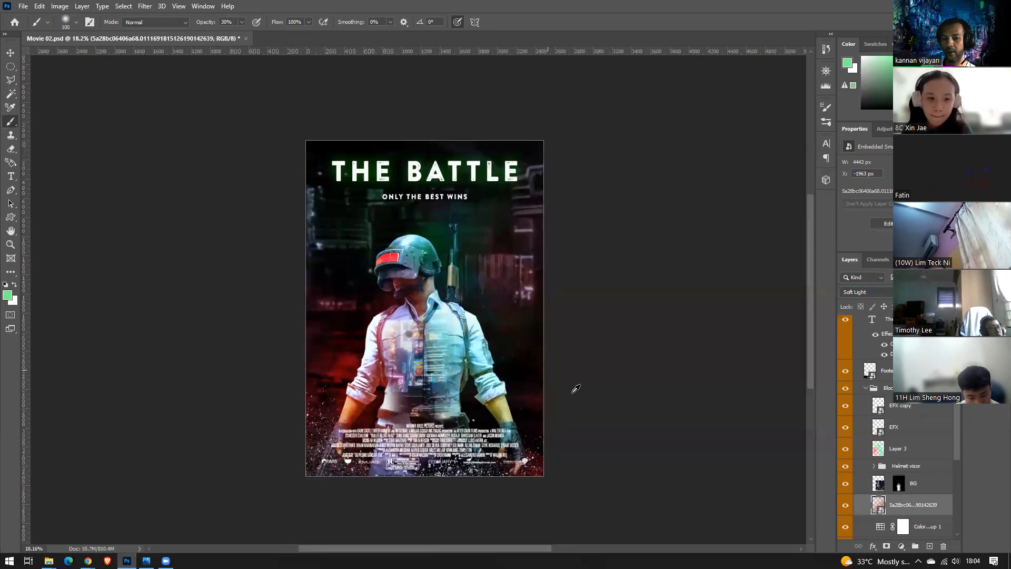
{"action": "scroll", "coordinate": [587, 375], "scroll_direction": "down", "scroll_amount": 1}
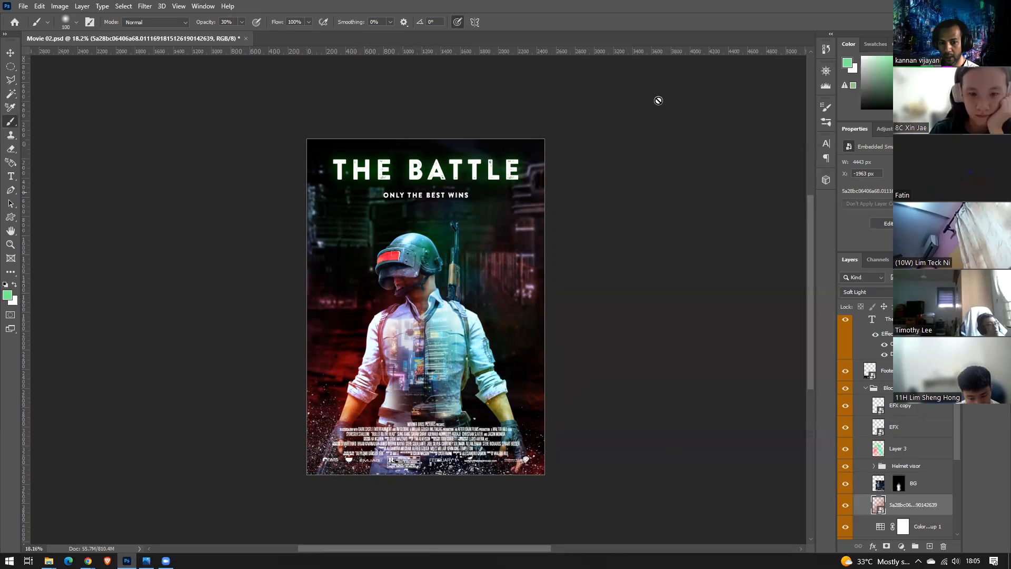
{"action": "scroll", "coordinate": [689, 291], "scroll_direction": "down", "scroll_amount": 1}
{"action": "scroll", "coordinate": [689, 292], "scroll_direction": "up", "scroll_amount": 1}
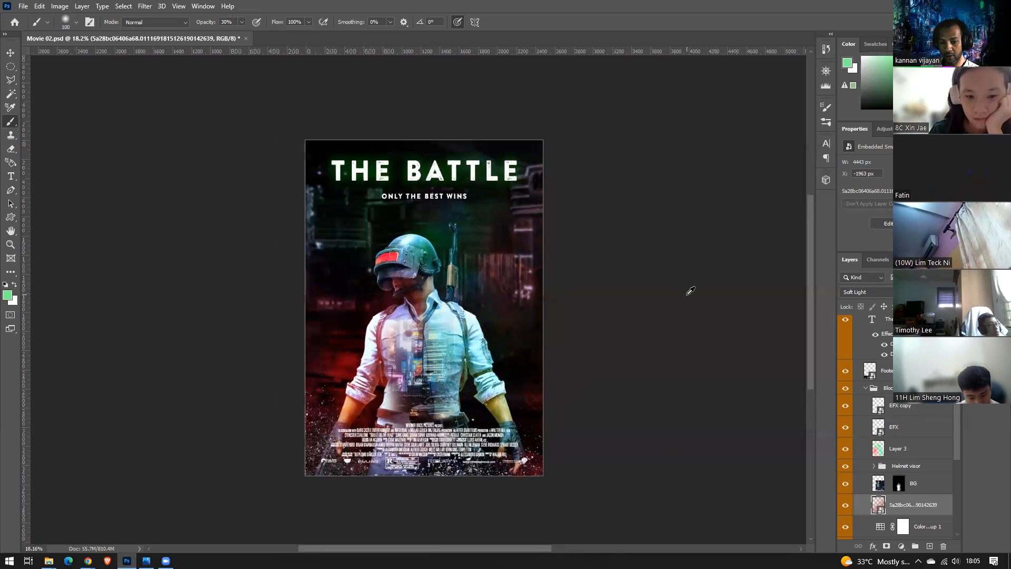
{"action": "scroll", "coordinate": [527, 287], "scroll_direction": "down", "scroll_amount": 3}
{"action": "scroll", "coordinate": [528, 288], "scroll_direction": "up", "scroll_amount": 3}
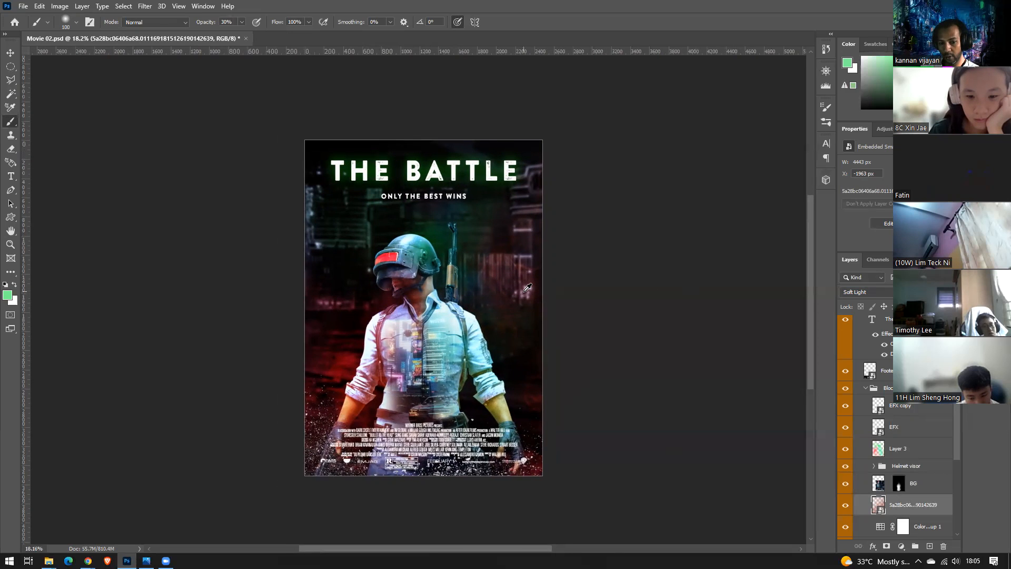
Add a new layer directly above the fiery image layer and set the foreground colour to pale yellow #f7eb7a
{"action": "scroll", "coordinate": [427, 358], "scroll_direction": "down", "scroll_amount": 2}
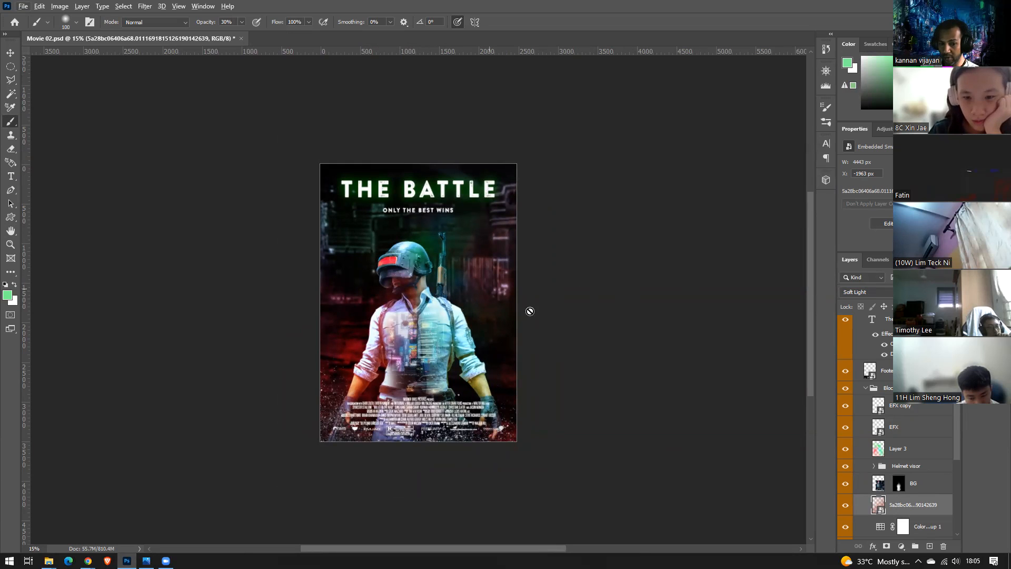
{"action": "scroll", "coordinate": [928, 449], "scroll_direction": "down", "scroll_amount": 3}
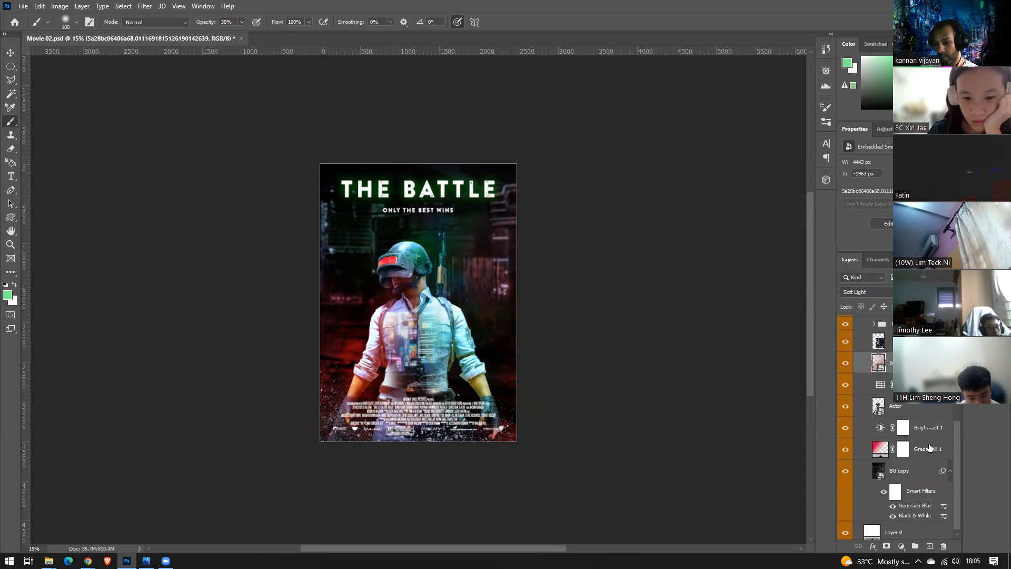
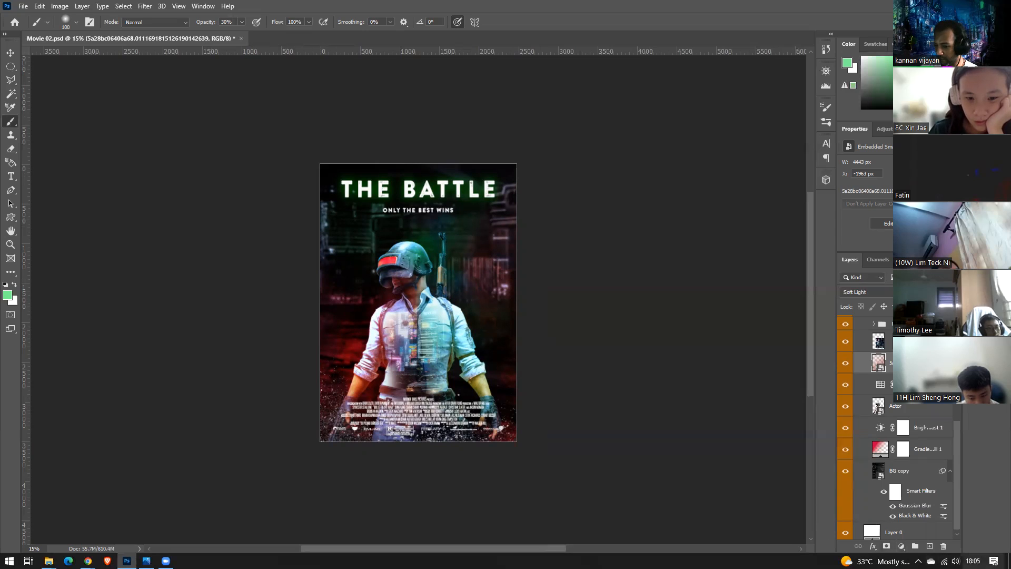
{"action": "left_click", "coordinate": [929, 547]}
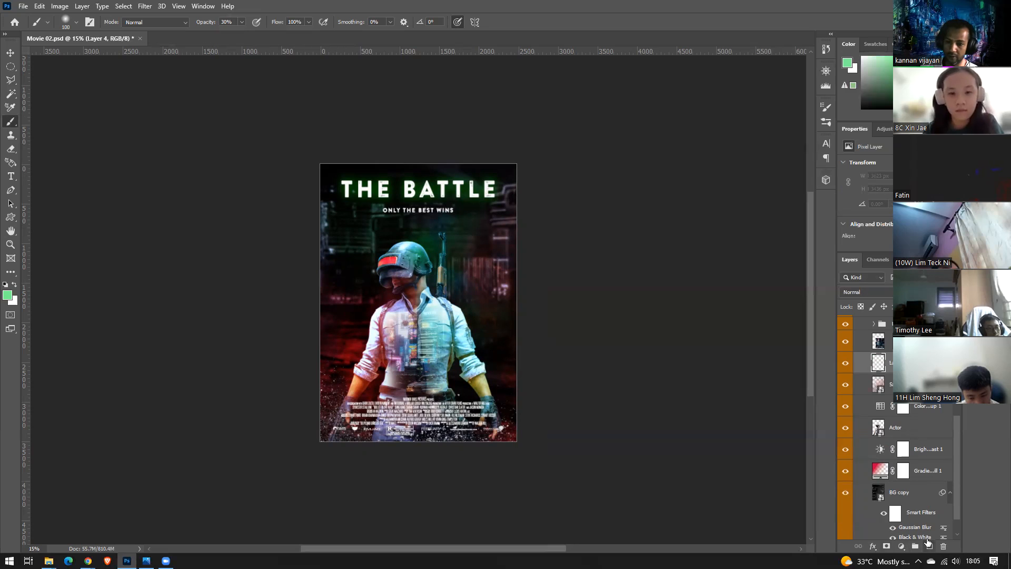
{"action": "left_click", "coordinate": [8, 296]}
{"action": "left_click_drag", "start_coordinate": [745, 187], "coordinate": [750, 189]}
{"action": "left_click", "coordinate": [656, 75]}
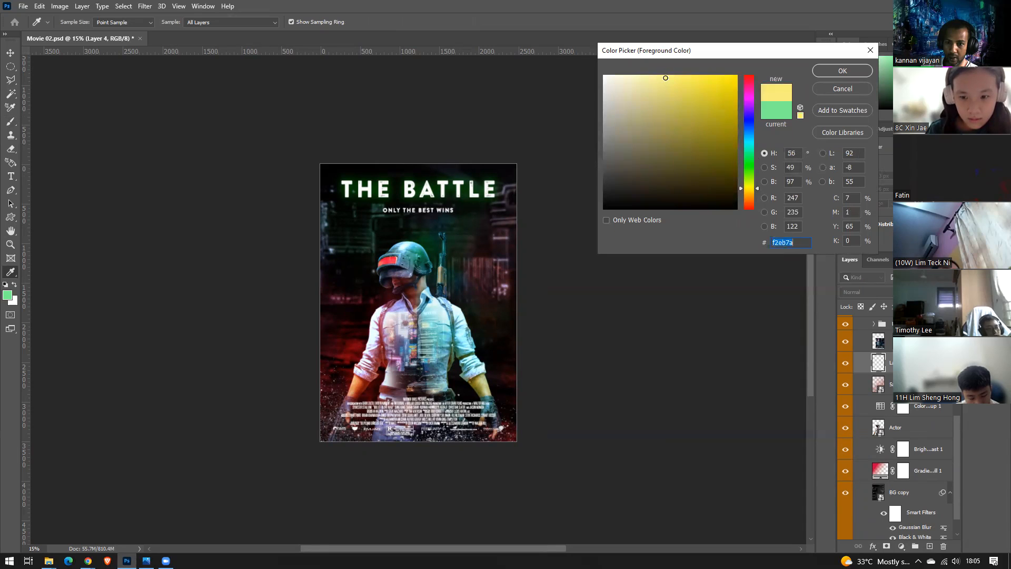
{"action": "key", "text": "Return"}
{"action": "key", "text": "b"}
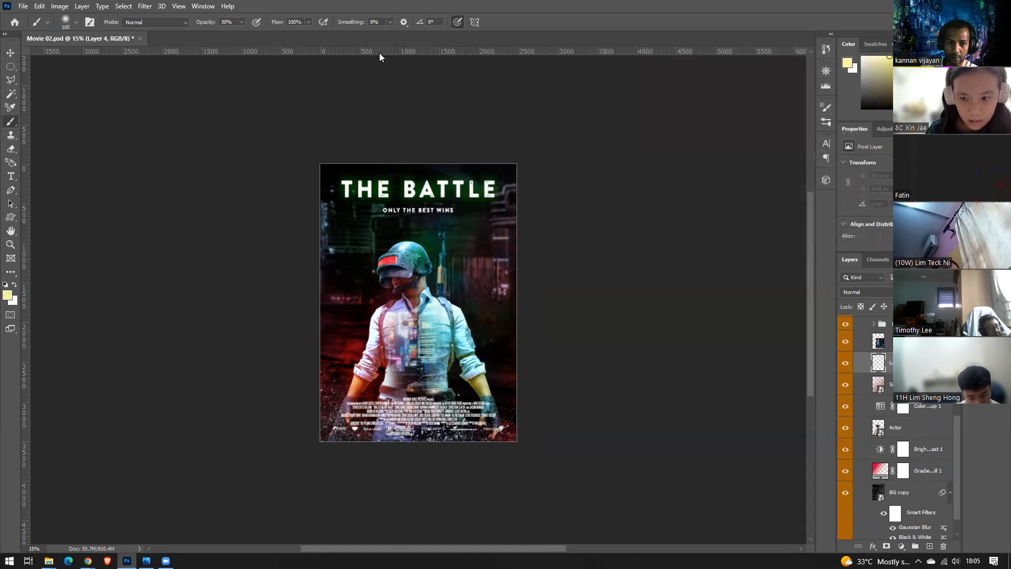
Paint a soft yellow light spot beside the rifle with a 400 px brush at 100% opacity
{"action": "left_click", "coordinate": [241, 21]}
{"action": "left_click_drag", "start_coordinate": [249, 42], "coordinate": [321, 45]}
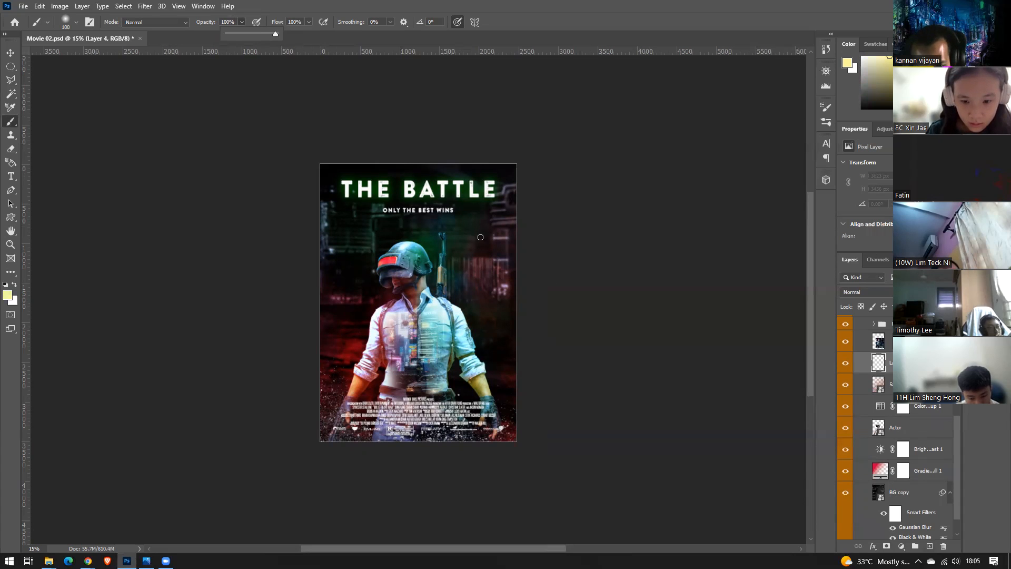
{"action": "key", "text": "bracketright"}
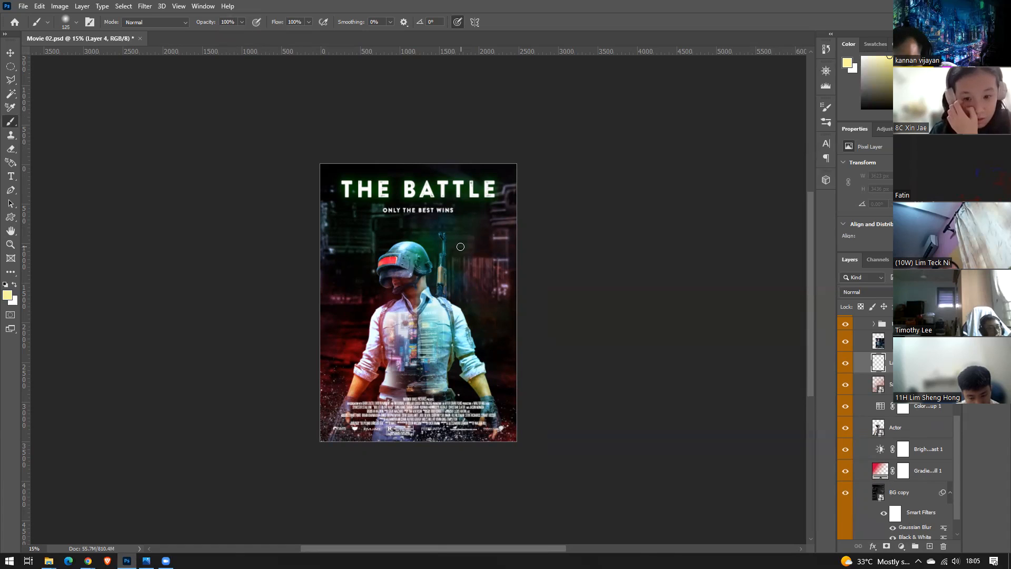
{"action": "key", "text": "bracketright"}
{"action": "key", "text": "bracketright"}
{"action": "key", "text": "bracketright"}
{"action": "key", "text": "bracketright"}
{"action": "key", "text": "bracketright"}
{"action": "left_click", "coordinate": [472, 245]}
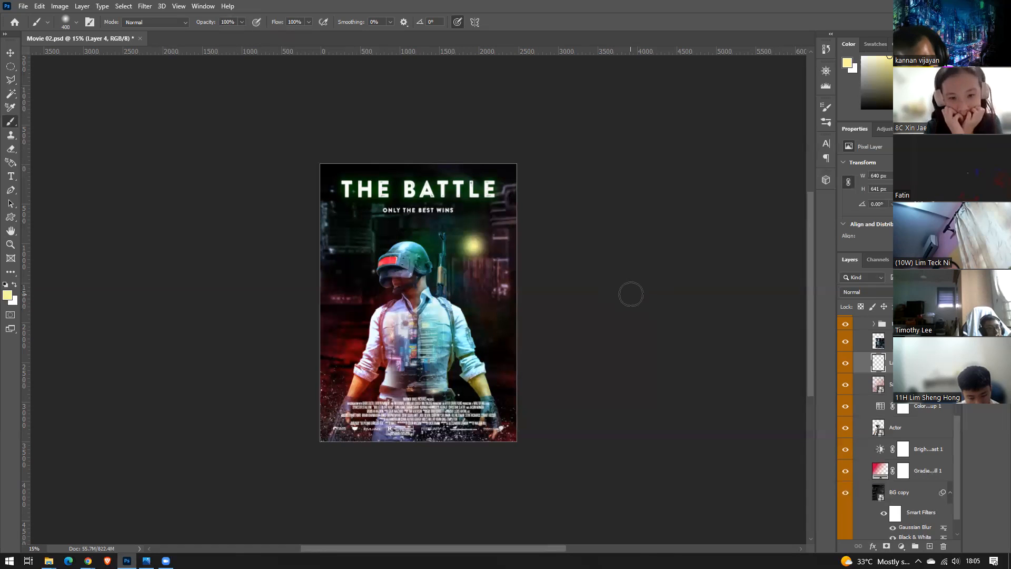
{"action": "left_click", "coordinate": [472, 245]}
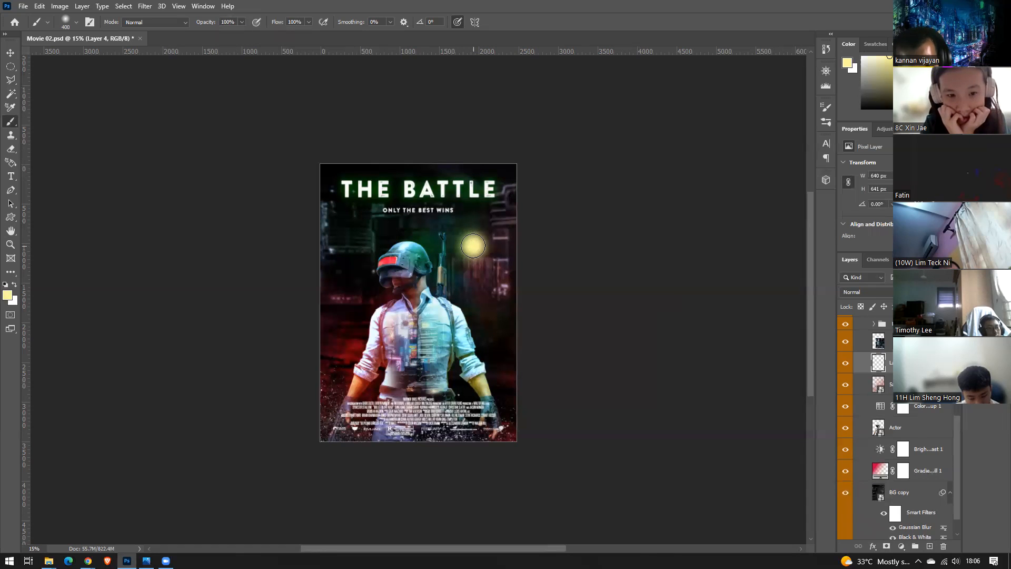
Stretch the yellow spot into a thin horizontal streak, about 262% wide and 7% high, and place it just under the tagline
{"action": "key", "text": "ctrl+t"}
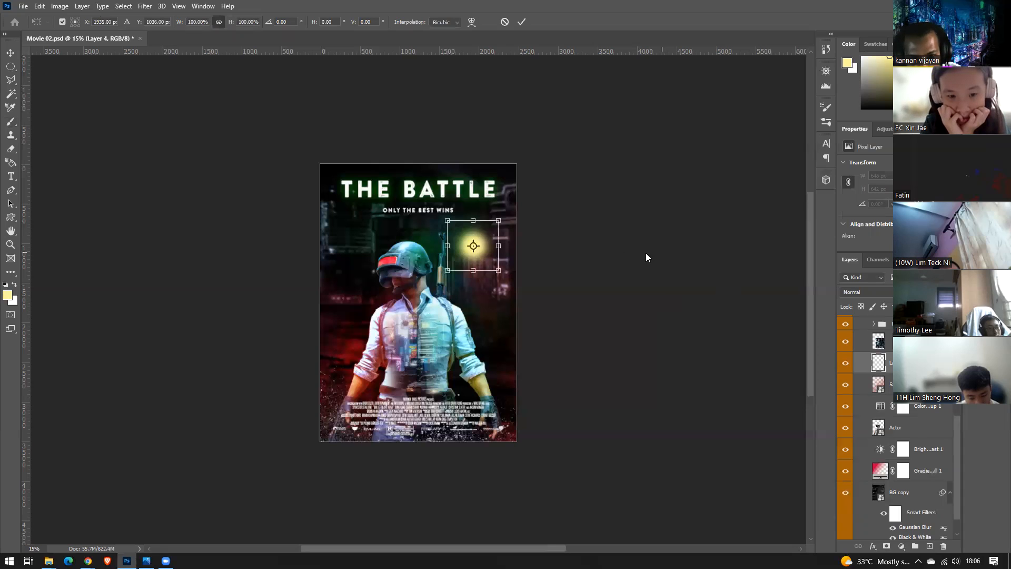
{"action": "left_click_drag", "start_coordinate": [474, 230], "coordinate": [364, 269]}
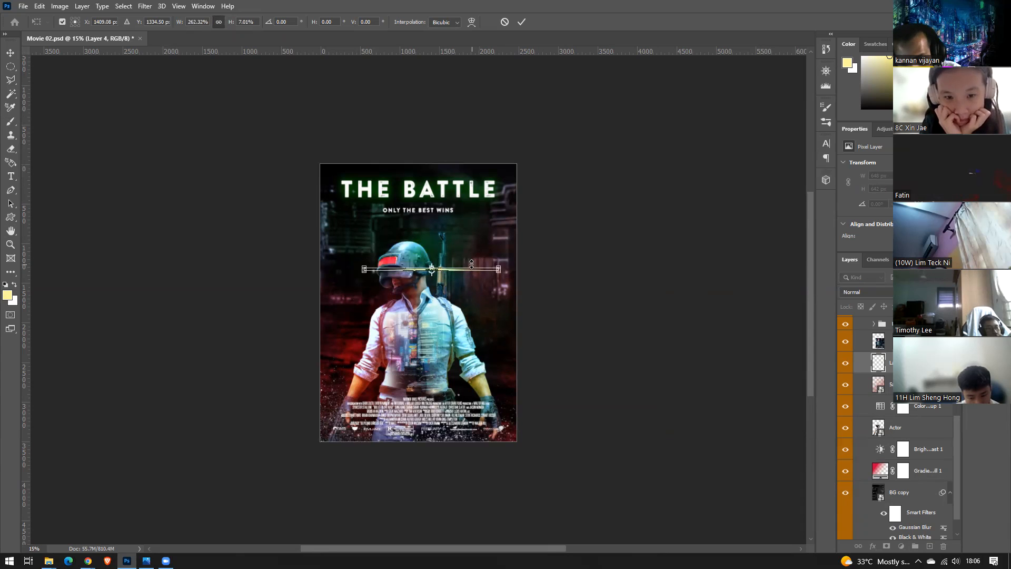
{"action": "key", "text": "Return"}
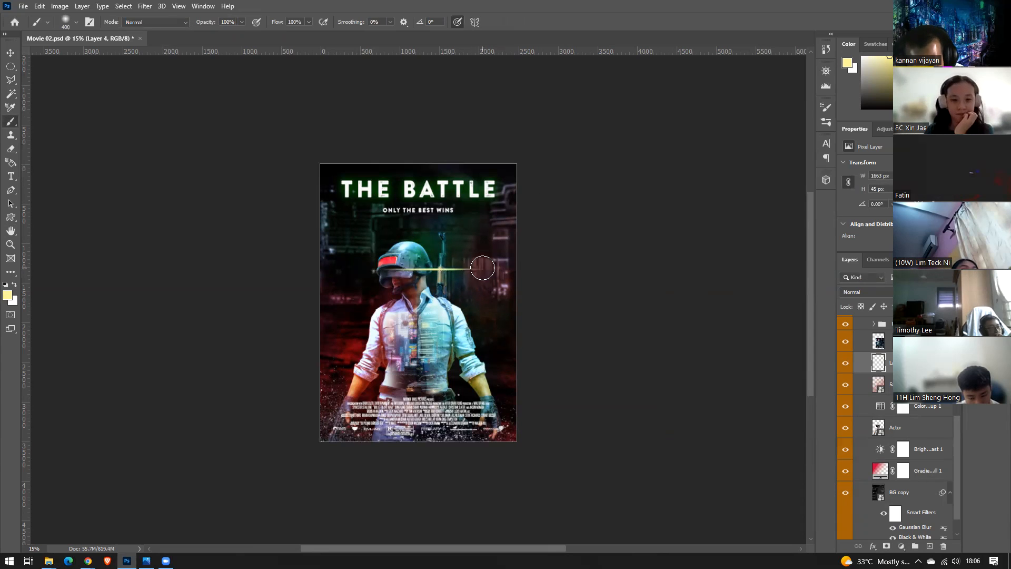
{"action": "left_click_drag", "start_coordinate": [411, 272], "coordinate": [431, 221]}
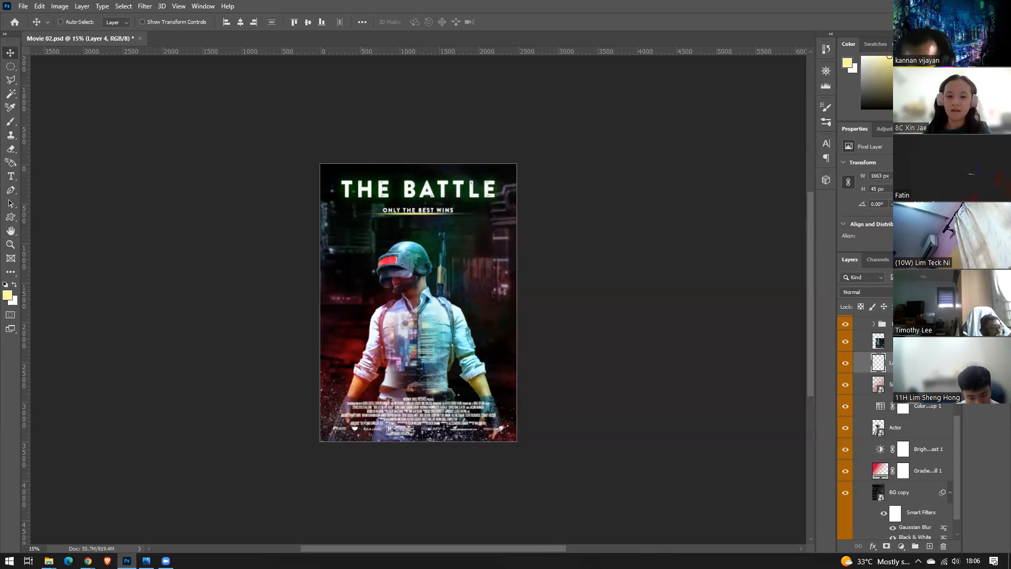
{"action": "scroll", "coordinate": [927, 448], "scroll_direction": "up", "scroll_amount": 2}
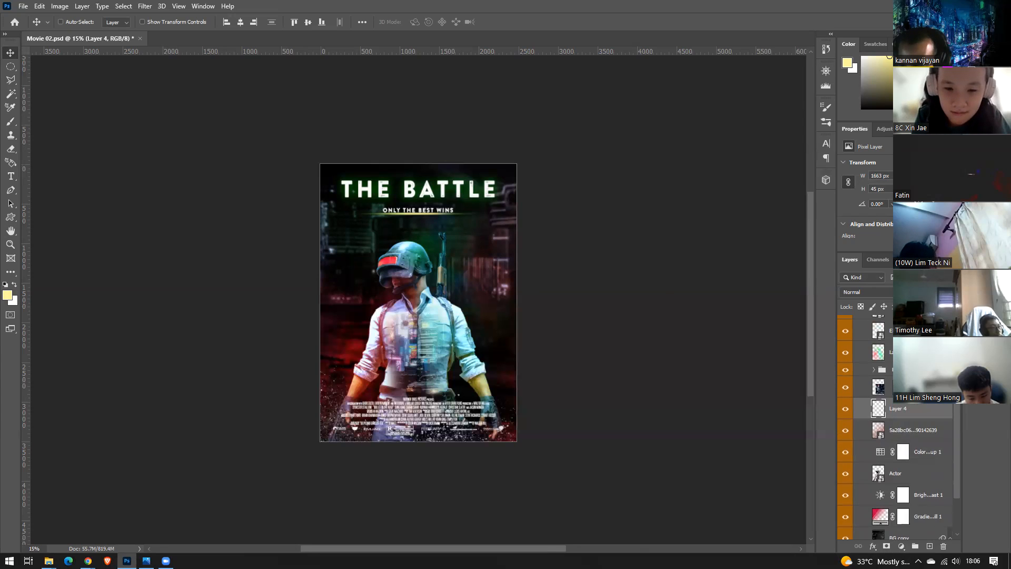
{"action": "left_click", "coordinate": [887, 472]}
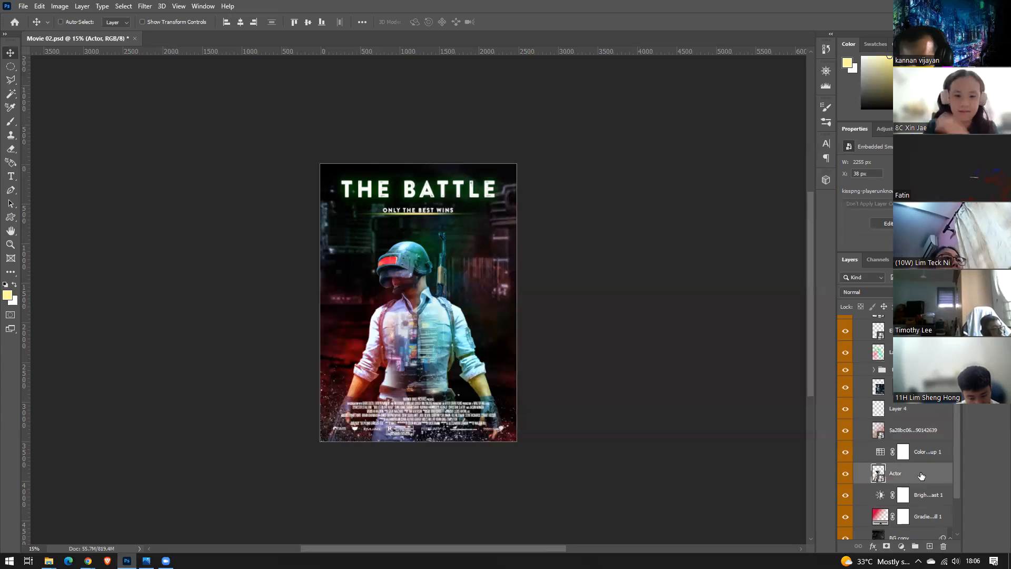
{"action": "double_click", "coordinate": [926, 474]}
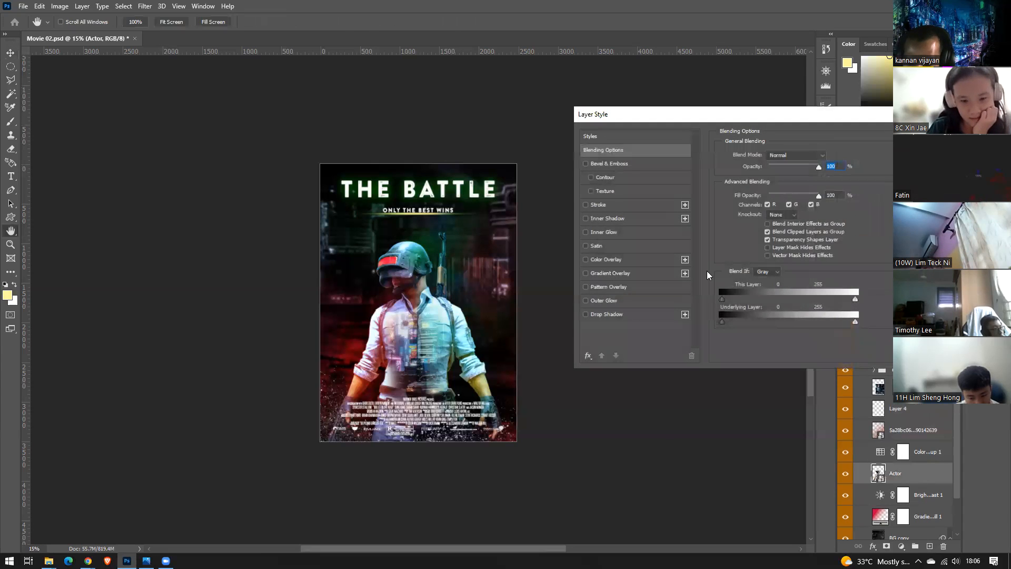
{"action": "left_click", "coordinate": [606, 300]}
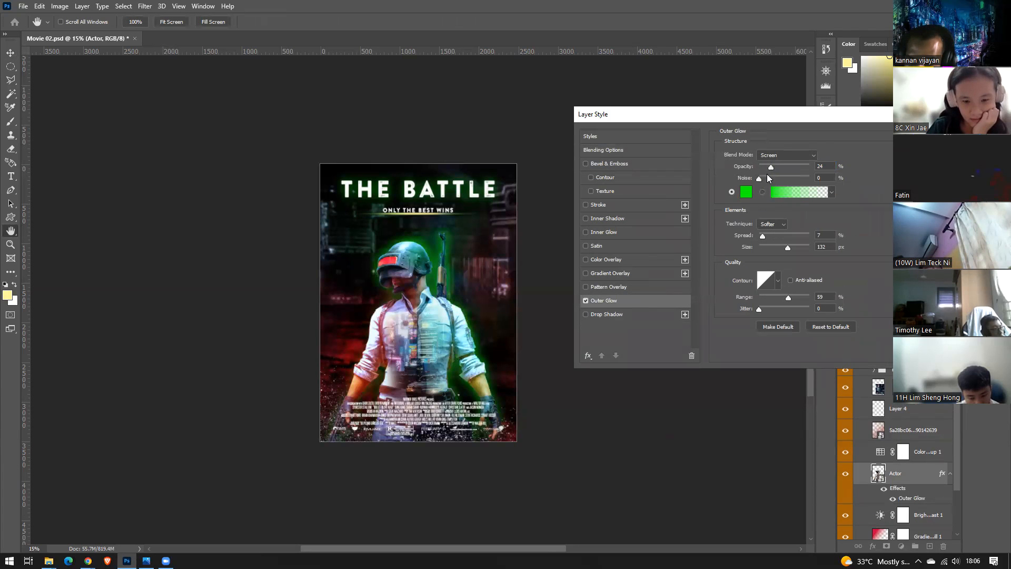
{"action": "left_click_drag", "start_coordinate": [782, 247], "coordinate": [765, 245]}
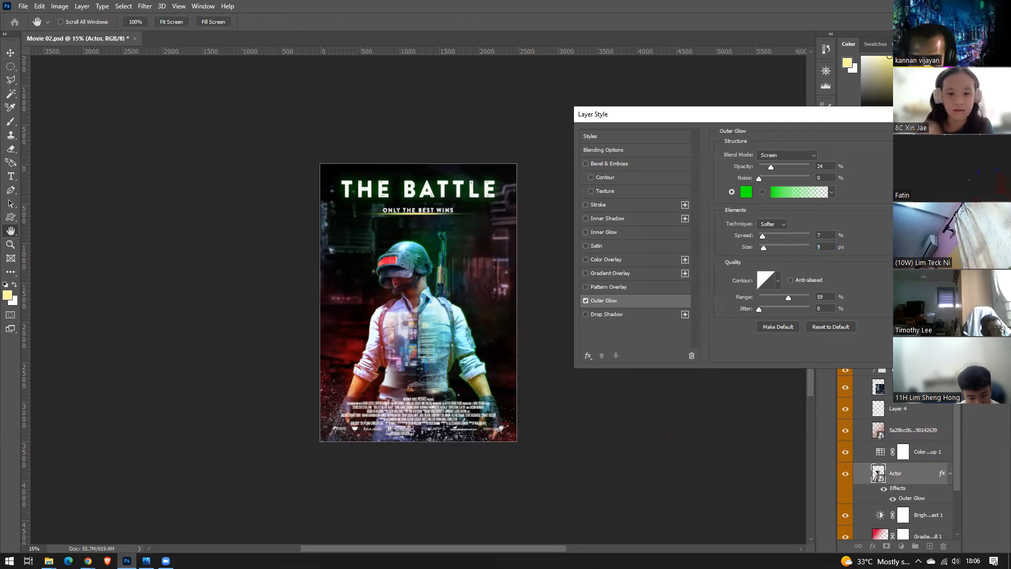
{"action": "key", "text": "Return"}
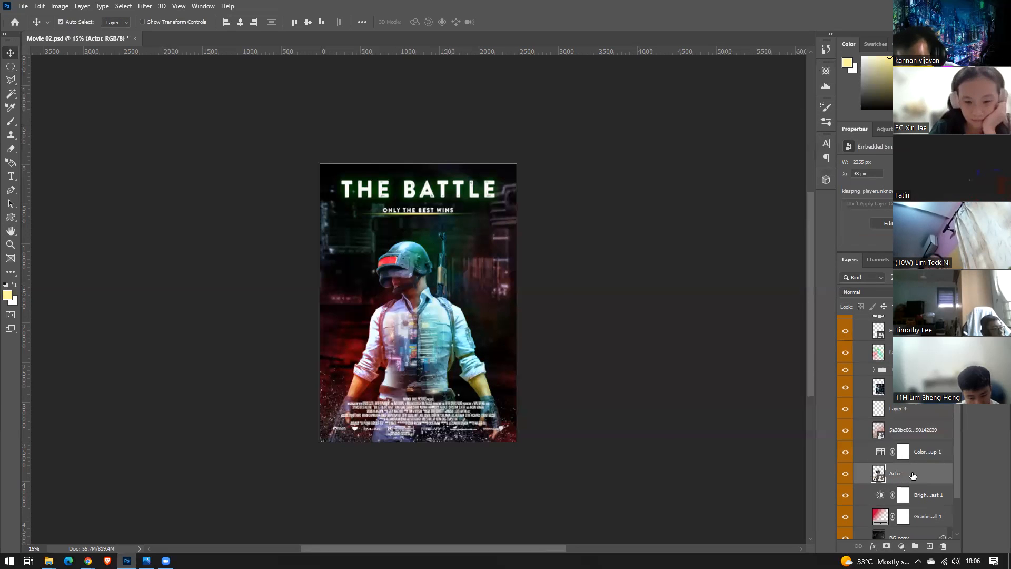
Duplicate the Actor layer and move the copy below the original Actor layer
{"action": "key", "text": "ctrl+j"}
{"action": "left_click_drag", "start_coordinate": [908, 476], "coordinate": [916, 499]}
{"action": "scroll", "coordinate": [917, 490], "scroll_direction": "down", "scroll_amount": 2}
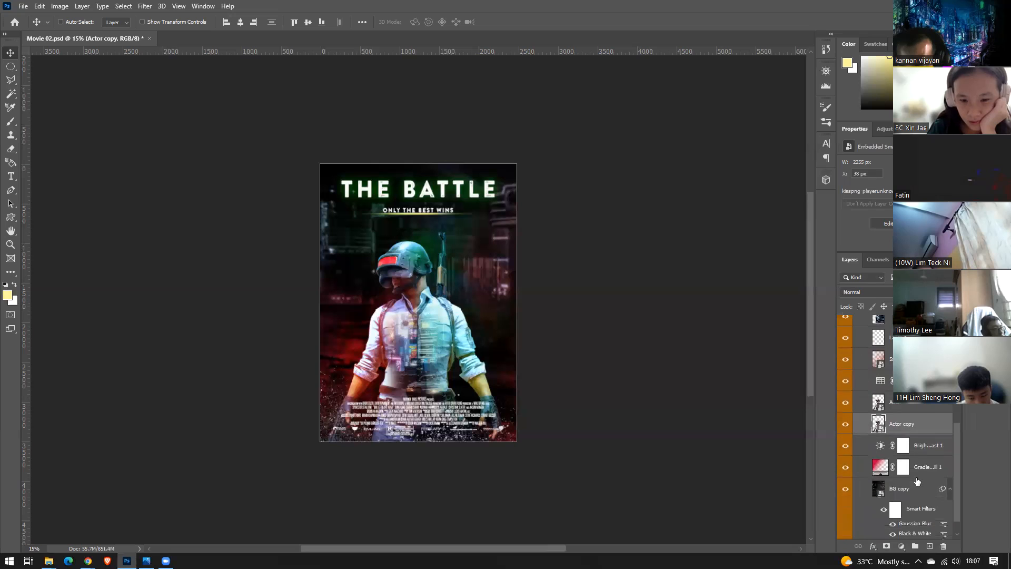
{"action": "left_click", "coordinate": [911, 407]}
{"action": "left_click", "coordinate": [915, 423]}
{"action": "key", "text": "ctrl"}
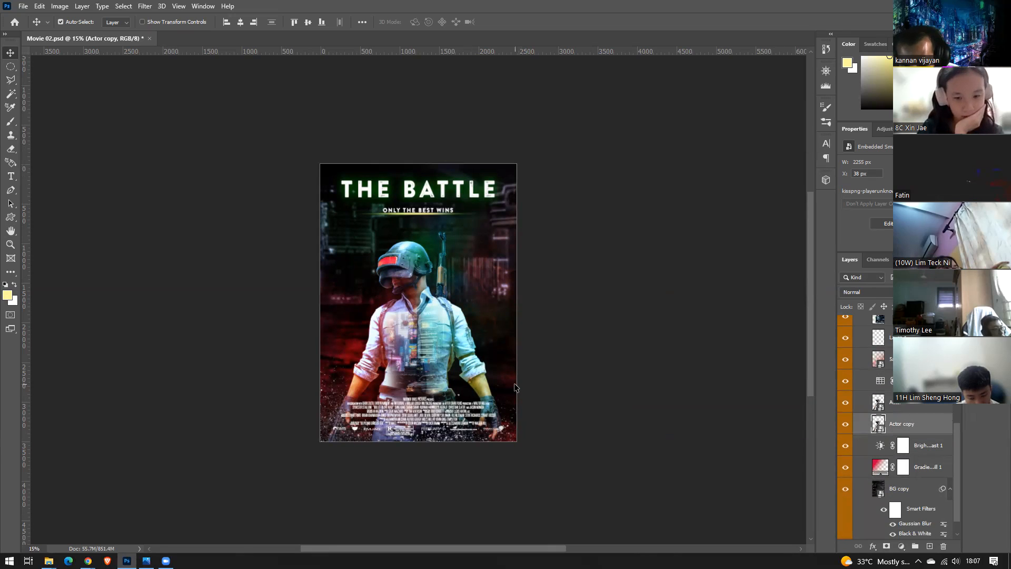
Turn the Actor copy solid white with Levels, using input levels 193, 0.91 and 195 and an output black level of 255
{"action": "key", "text": "ctrl+l"}
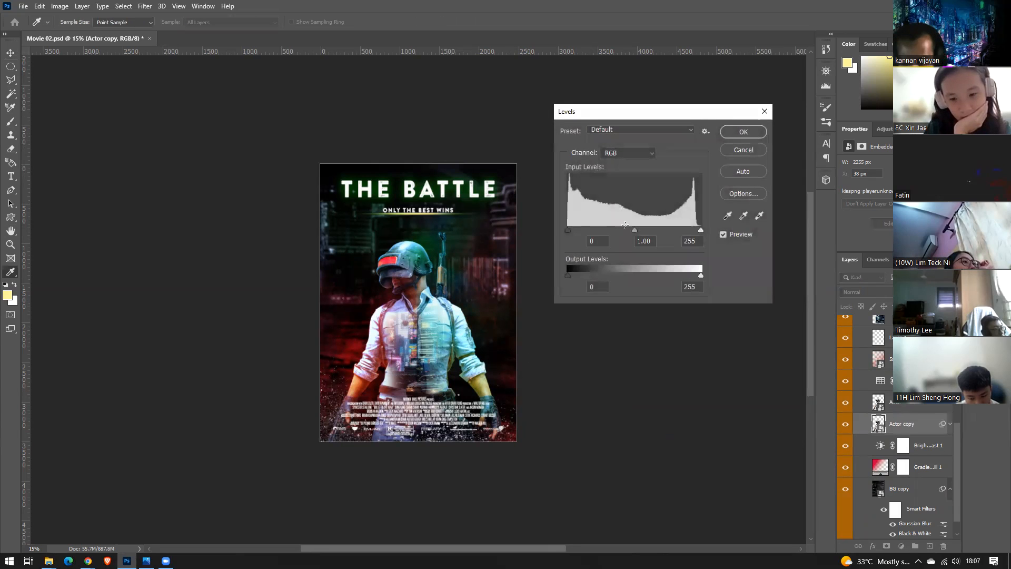
{"action": "left_click_drag", "start_coordinate": [635, 230], "coordinate": [669, 229]}
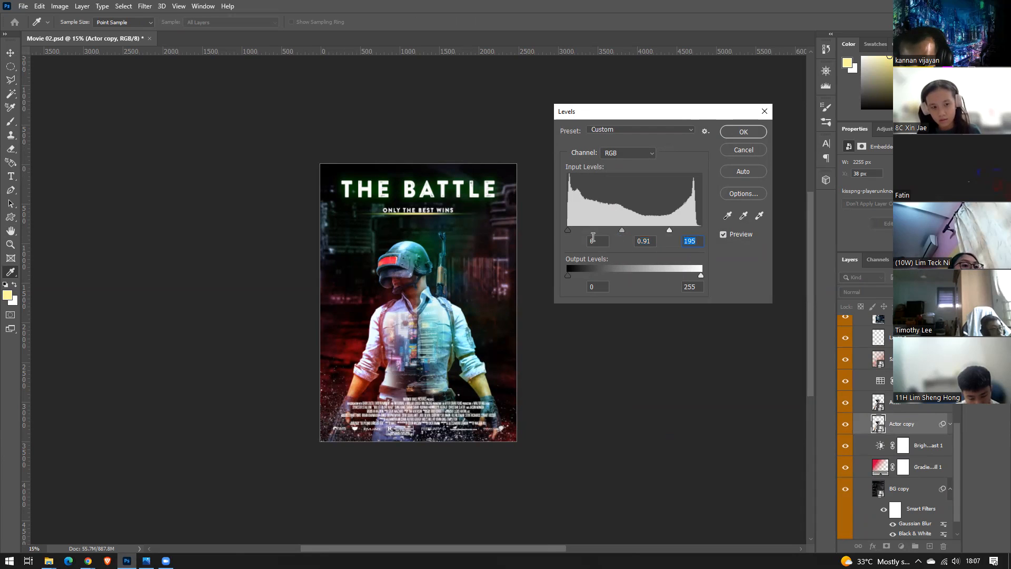
{"action": "left_click_drag", "start_coordinate": [571, 230], "coordinate": [670, 229]}
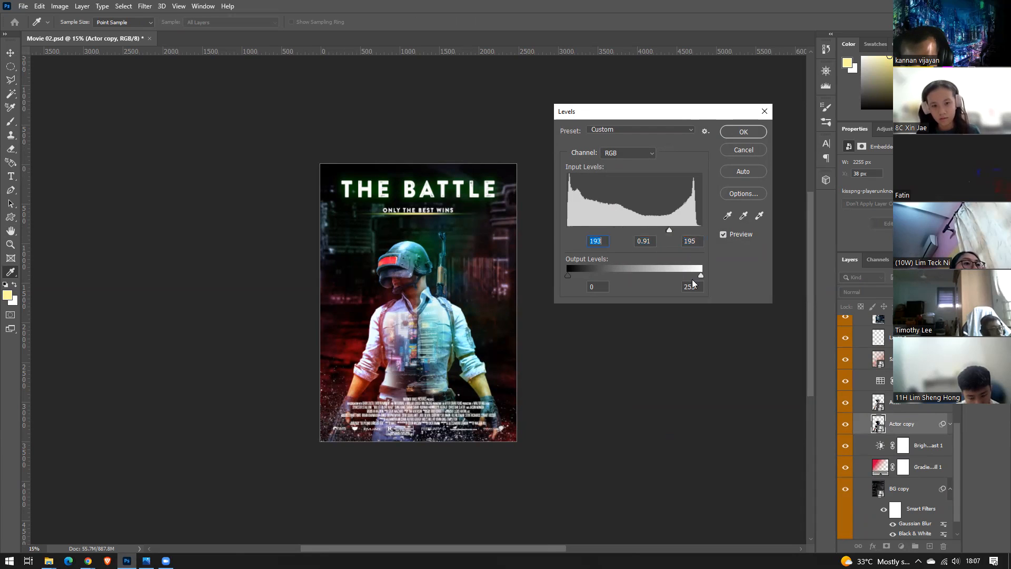
{"action": "left_click", "coordinate": [669, 229]}
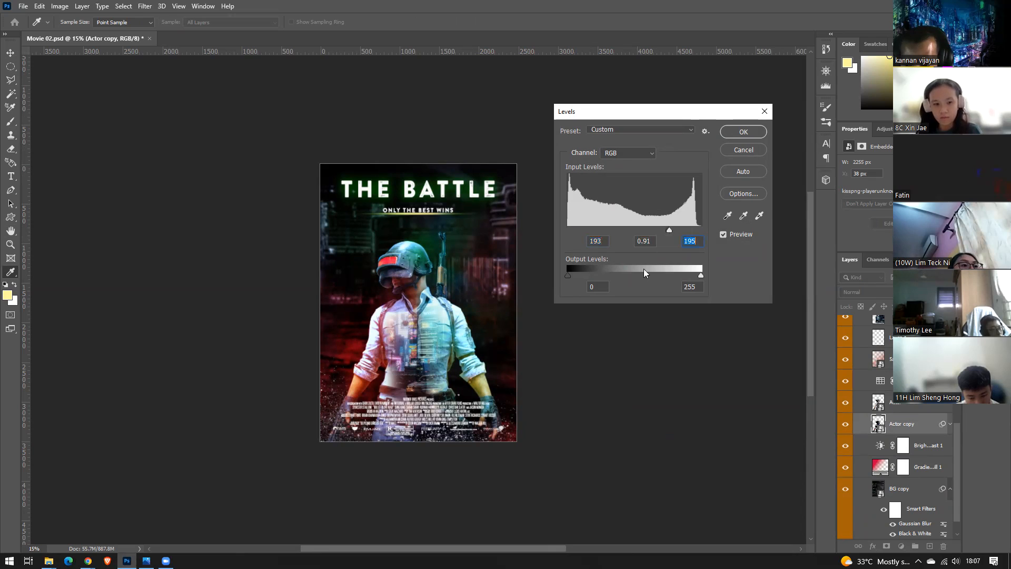
{"action": "left_click", "coordinate": [701, 275]}
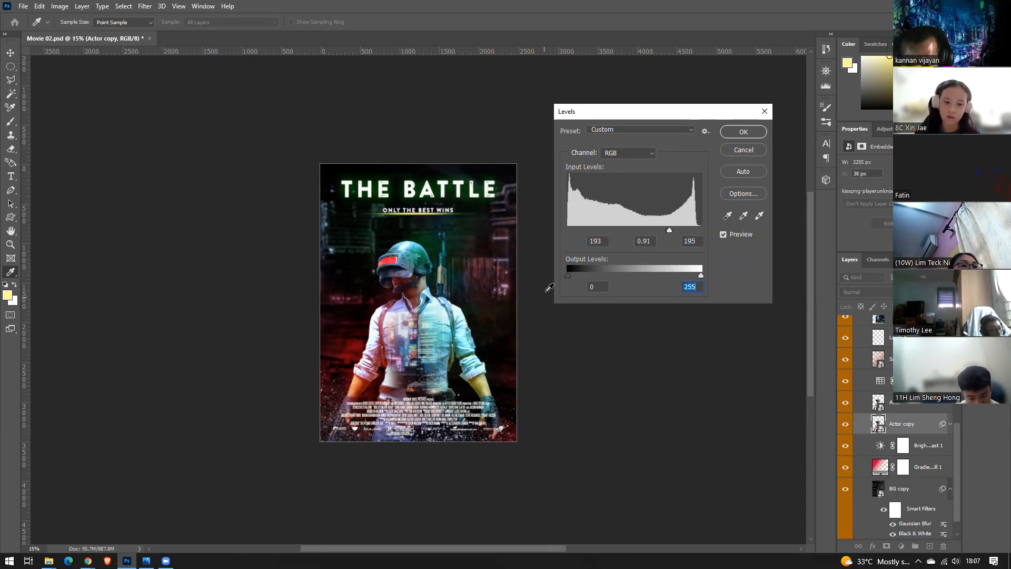
{"action": "left_click_drag", "start_coordinate": [568, 276], "coordinate": [717, 272]}
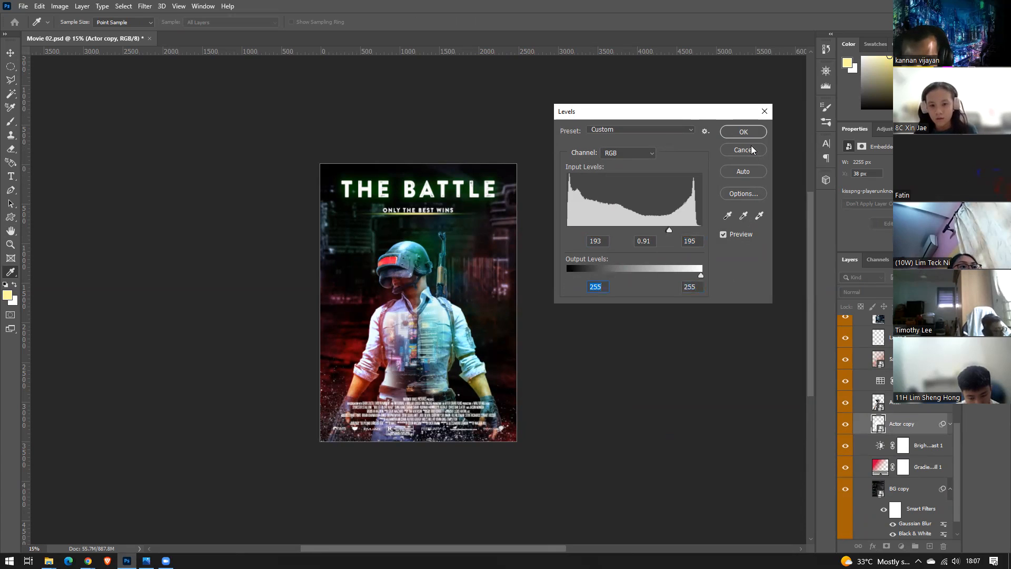
{"action": "left_click", "coordinate": [743, 132]}
Offset the white Actor copy to X 64 px so that it forms a rim light along the actor's right-hand edge
{"action": "key", "text": "v"}
{"action": "left_click_drag", "start_coordinate": [449, 333], "coordinate": [474, 338]}
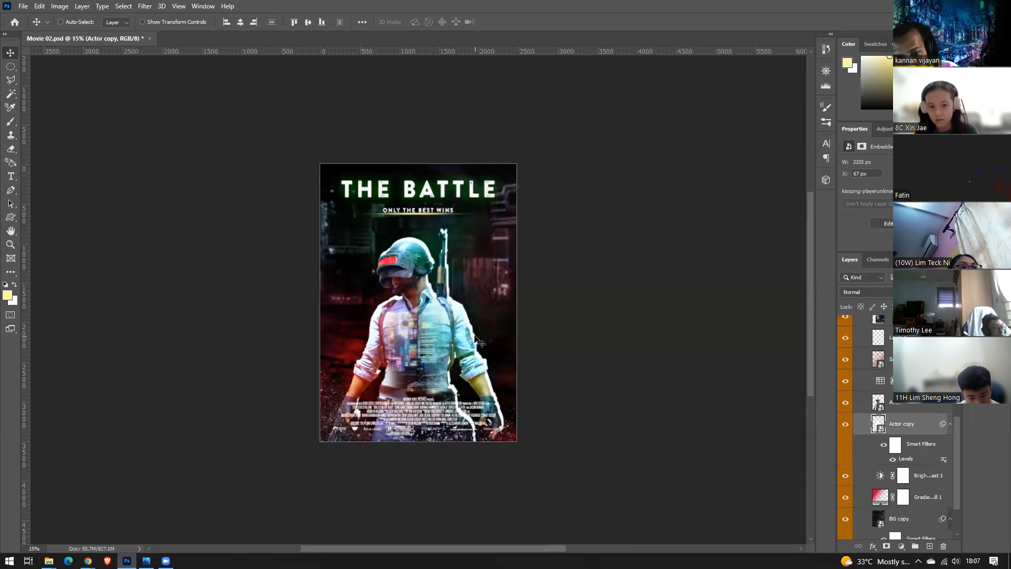
{"action": "key", "text": "Down"}
{"action": "key", "text": "Down"}
{"action": "key", "text": "Down"}
{"action": "key", "text": "Right"}
{"action": "key", "text": "Down"}
{"action": "key", "text": "Left"}
{"action": "key", "text": "Left"}
{"action": "key", "text": "Left"}
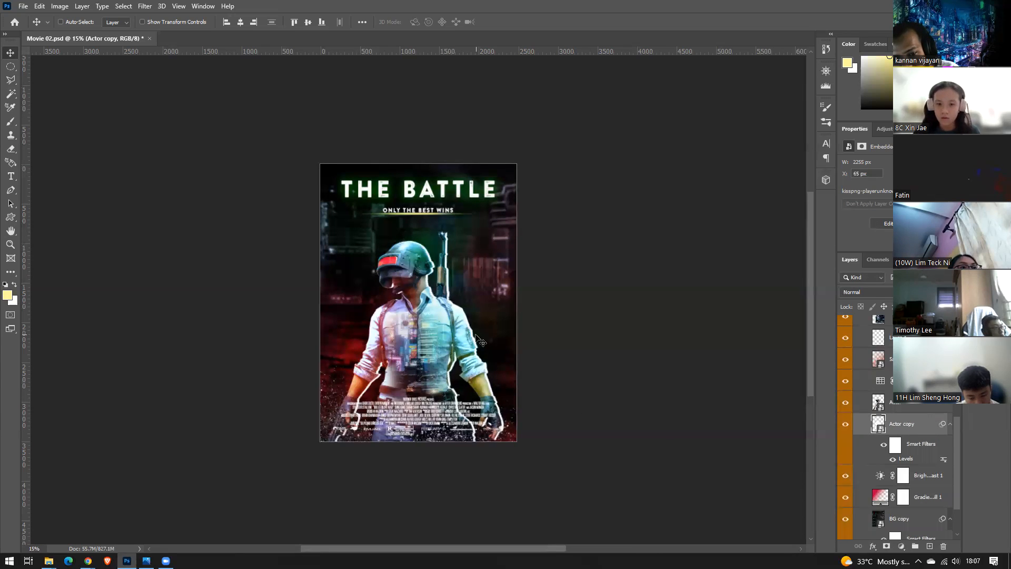
{"action": "key", "text": "Right"}
{"action": "key", "text": "Left"}
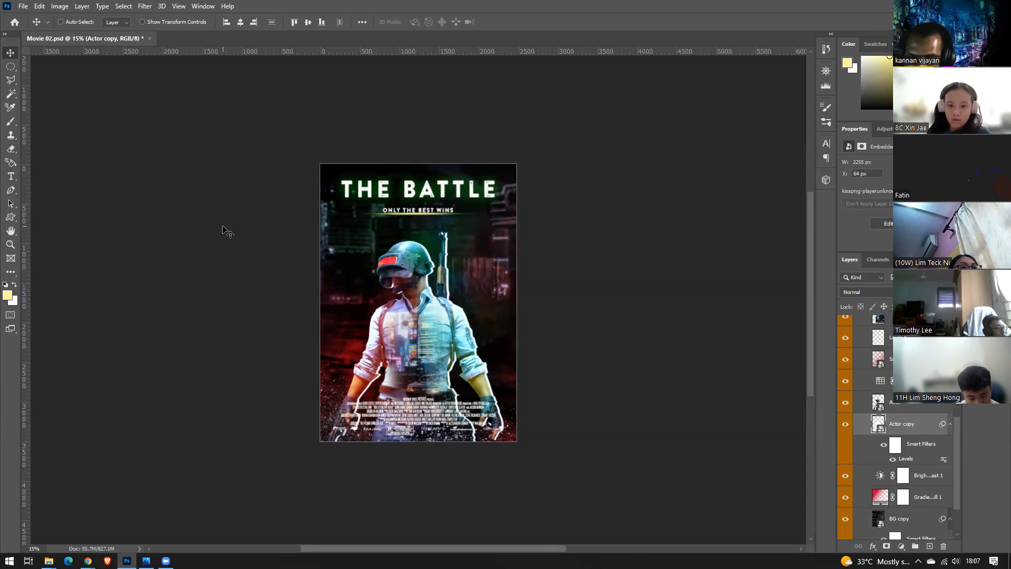
Apply a Gaussian Blur with an 8.8 px radius to the white Actor copy
{"action": "left_click", "coordinate": [144, 7]}
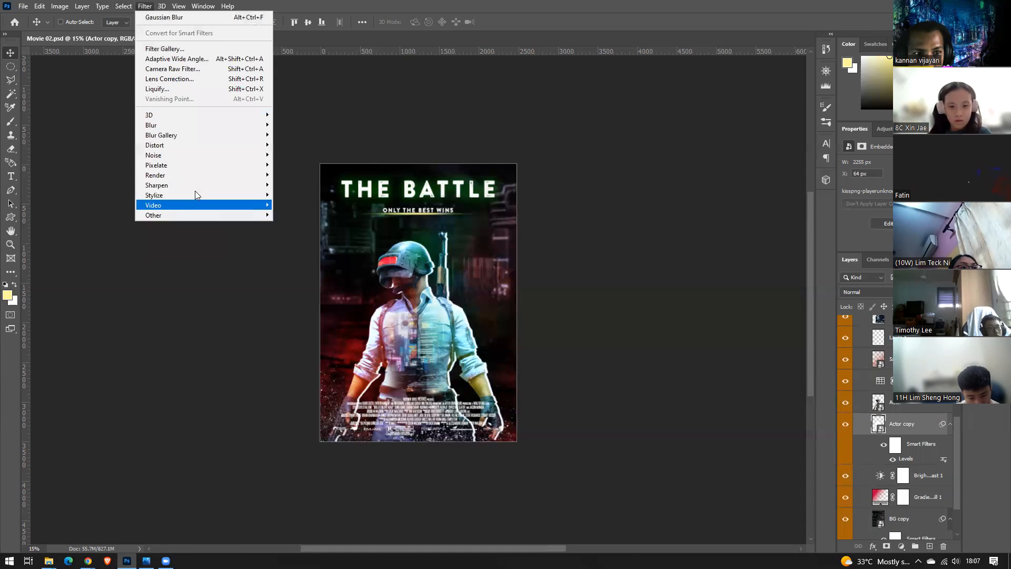
{"action": "left_click", "coordinate": [174, 18]}
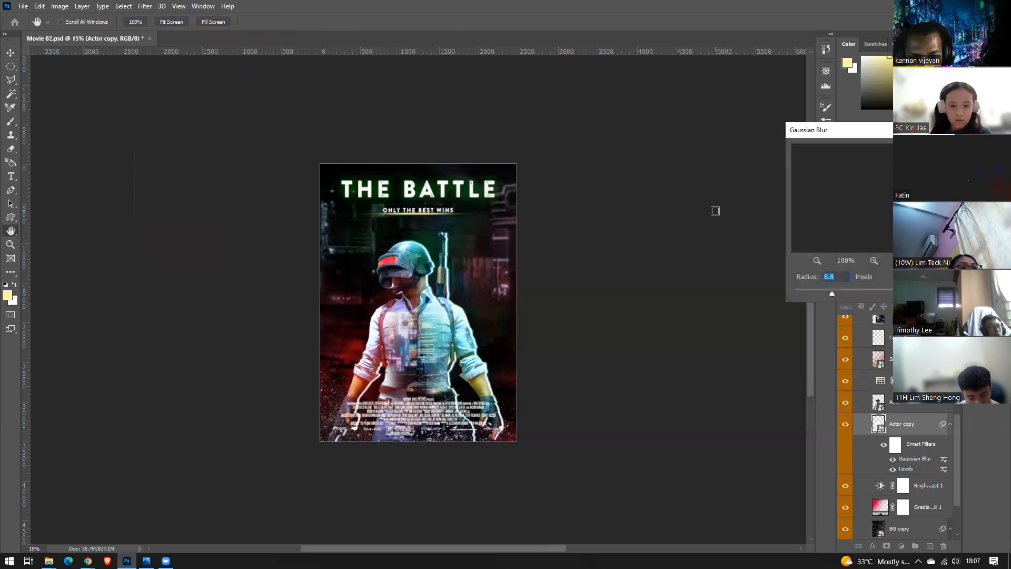
{"action": "left_click", "coordinate": [931, 149]}
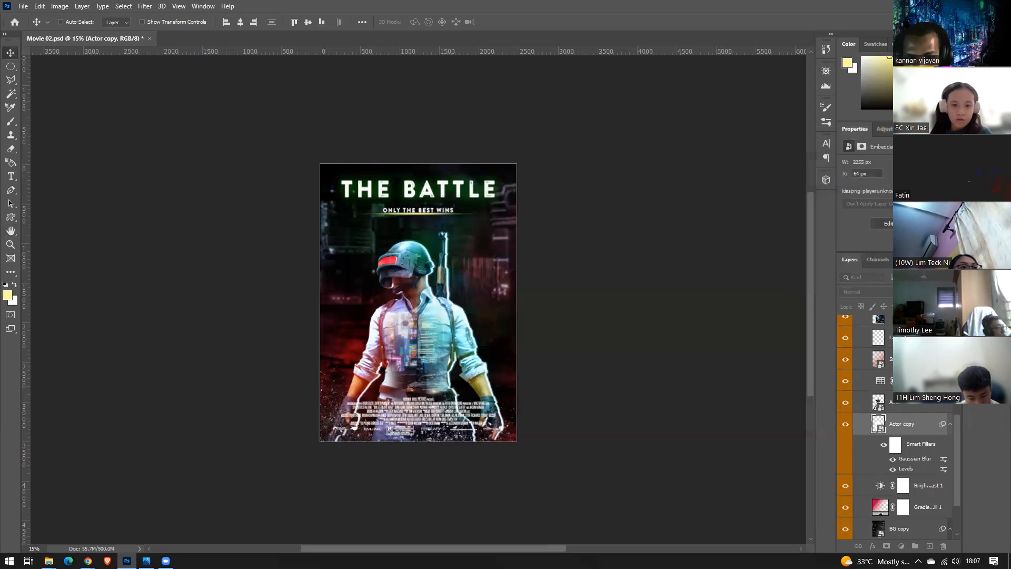
Nudge the blurred Actor copy about 8 px to the left to make the rim light thinner
{"action": "key", "text": "Left"}
{"action": "key", "text": "Left"}
{"action": "key", "text": "Left"}
{"action": "key", "text": "Left"}
{"action": "key", "text": "Left"}
{"action": "key", "text": "Left"}
{"action": "key", "text": "Left"}
{"action": "key", "text": "Left"}
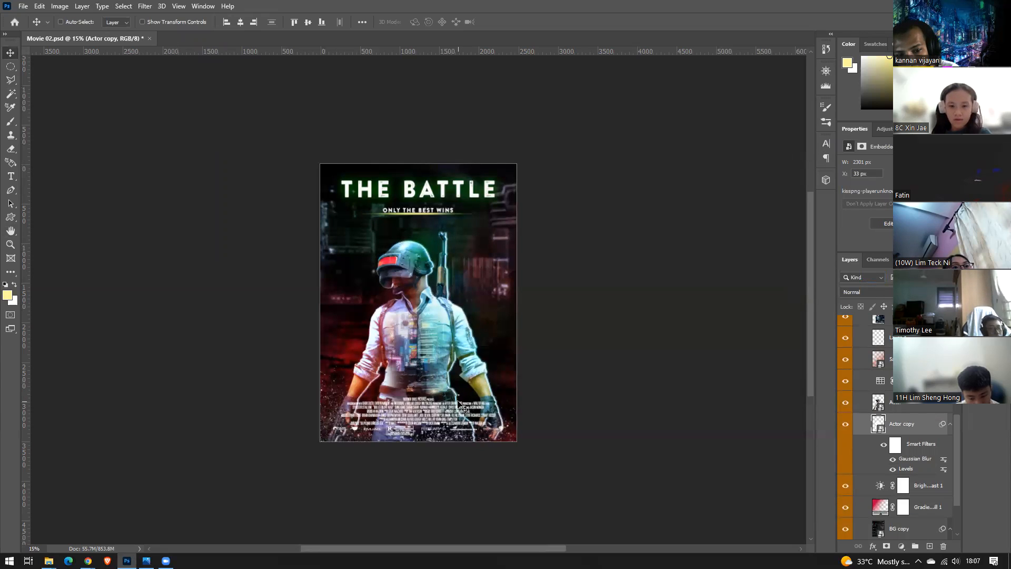
Fine-tune the horizontal offset of the white Actor copy, settling it at X 32 px
{"action": "key", "text": "Right"}
{"action": "key", "text": "Right"}
{"action": "key", "text": "Right"}
{"action": "key", "text": "Right"}
{"action": "key", "text": "Right"}
{"action": "key", "text": "Right"}
{"action": "key", "text": "Left"}
{"action": "key", "text": "Left"}
{"action": "key", "text": "Left"}
{"action": "key", "text": "Left"}
{"action": "key", "text": "Left"}
{"action": "key", "text": "Left"}
{"action": "key", "text": "Left"}
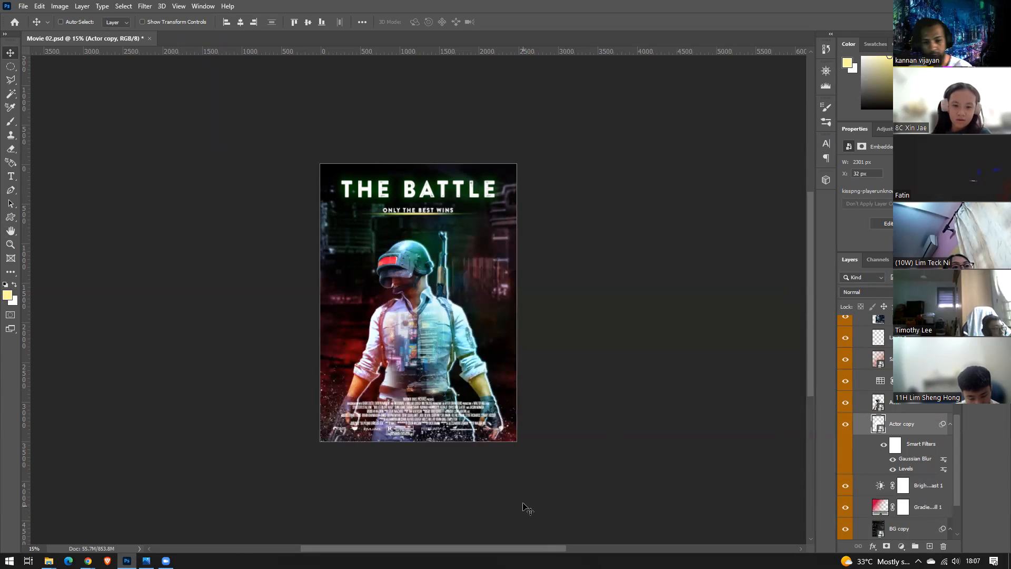
Check the rim light across the whole poster and save Movie 02.psd
{"action": "scroll", "coordinate": [579, 488], "scroll_direction": "up", "scroll_amount": 2}
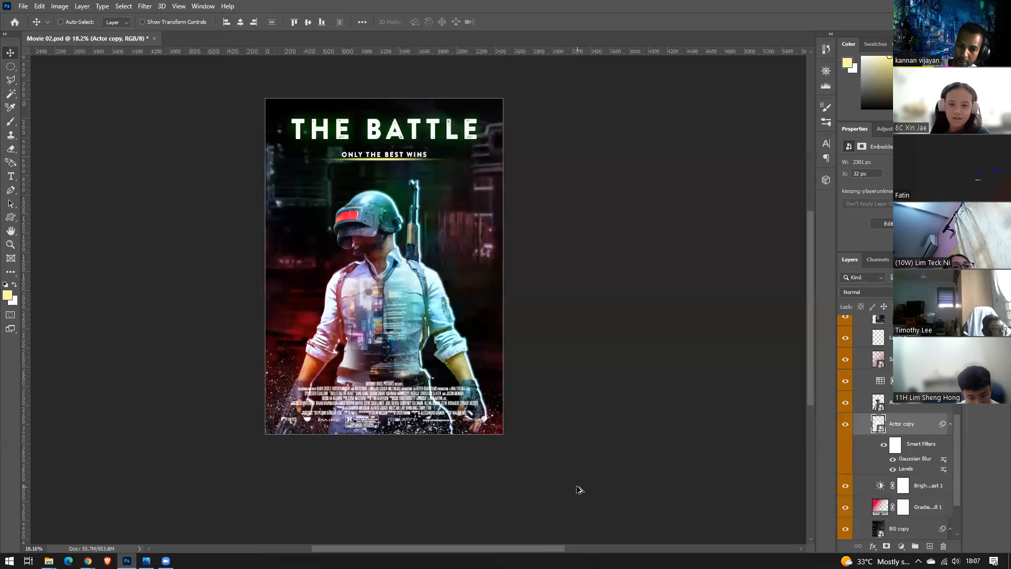
{"action": "scroll", "coordinate": [579, 490], "scroll_direction": "down", "scroll_amount": 3}
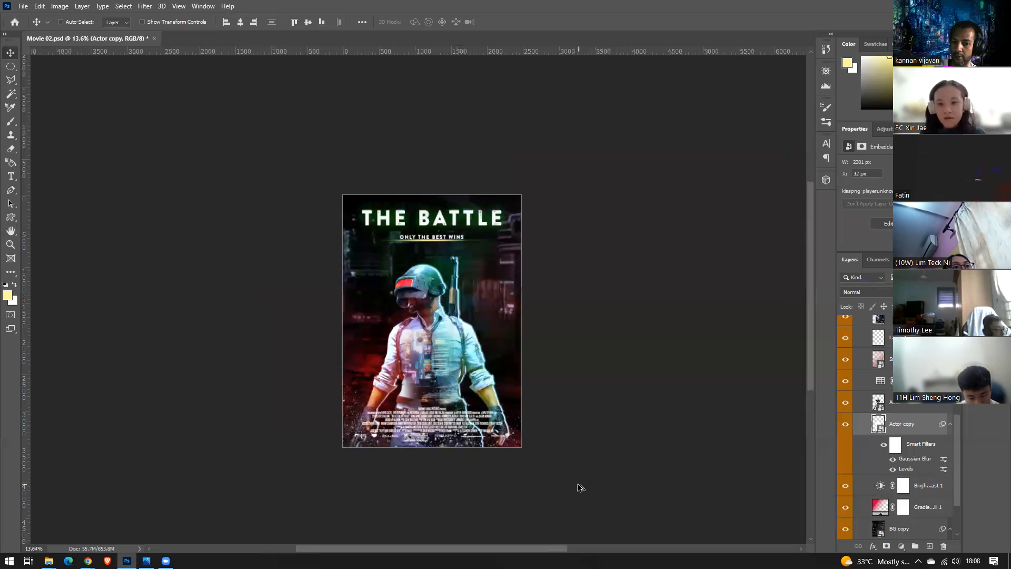
{"action": "scroll", "coordinate": [580, 488], "scroll_direction": "up", "scroll_amount": 3}
{"action": "scroll", "coordinate": [580, 488], "scroll_direction": "down", "scroll_amount": 1}
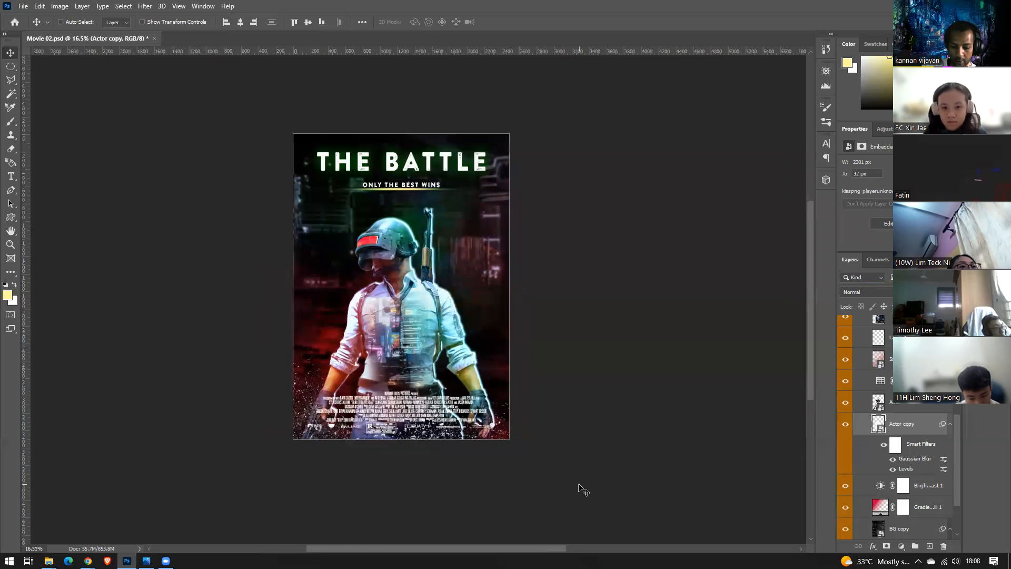
{"action": "key", "text": "ctrl+s"}
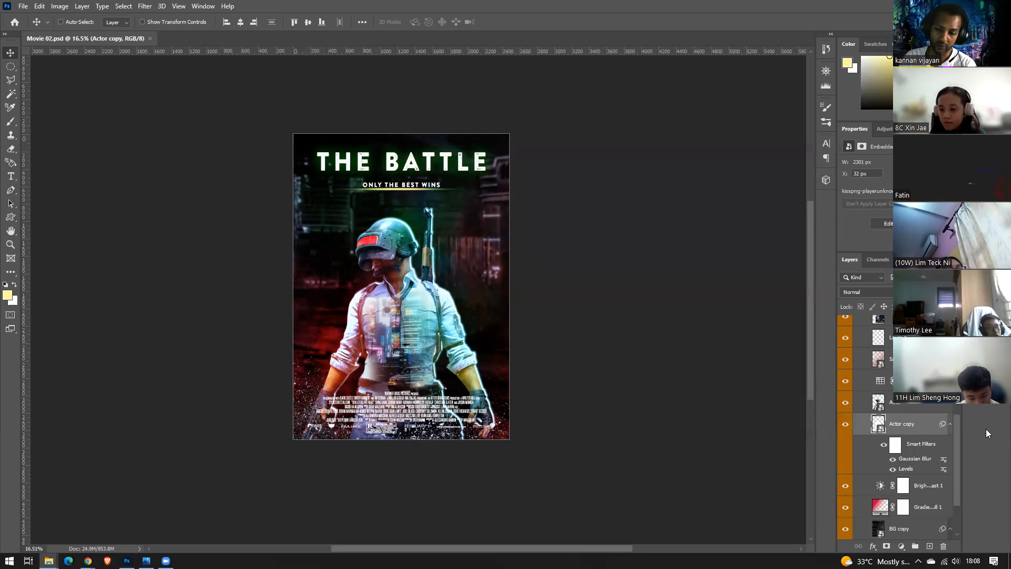
Place the stormy battlefield image into the poster directly above the BG copy layer
{"action": "scroll", "coordinate": [923, 470], "scroll_direction": "down", "scroll_amount": 1}
{"action": "scroll", "coordinate": [923, 469], "scroll_direction": "down", "scroll_amount": 1}
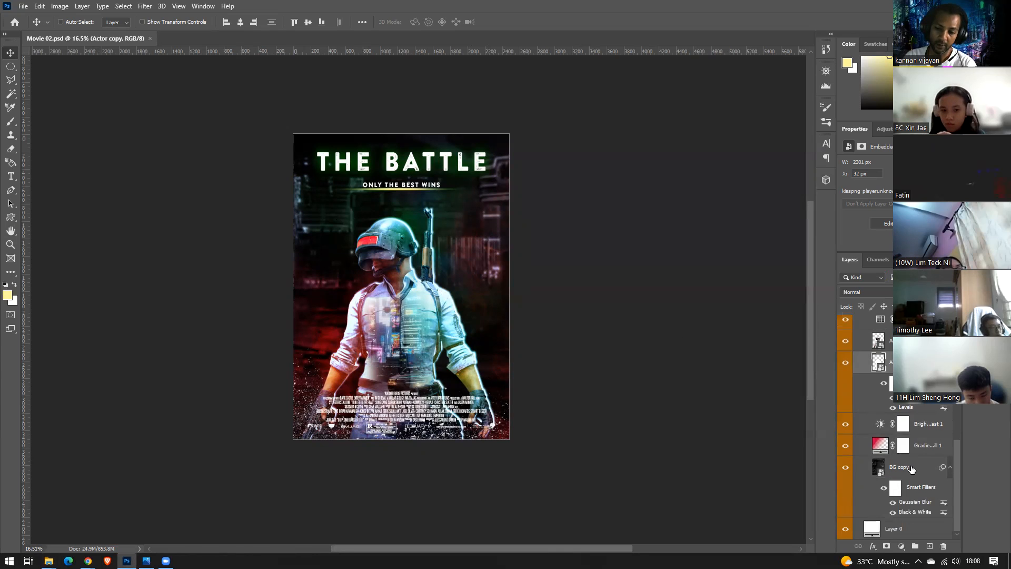
{"action": "left_click", "coordinate": [913, 469]}
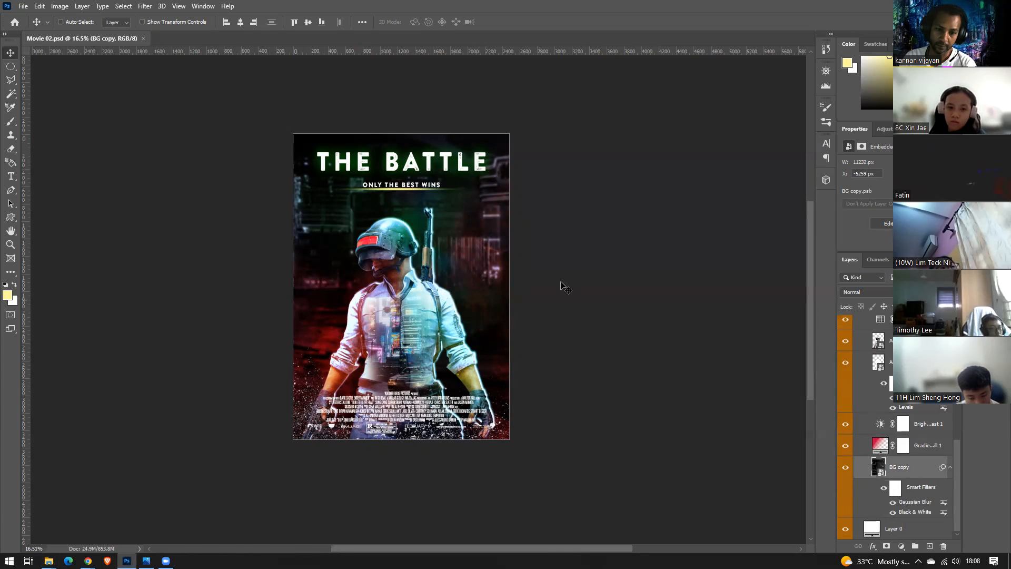
{"action": "scroll", "coordinate": [488, 365], "scroll_direction": "down", "scroll_amount": 1}
{"action": "scroll", "coordinate": [488, 366], "scroll_direction": "up", "scroll_amount": 4}
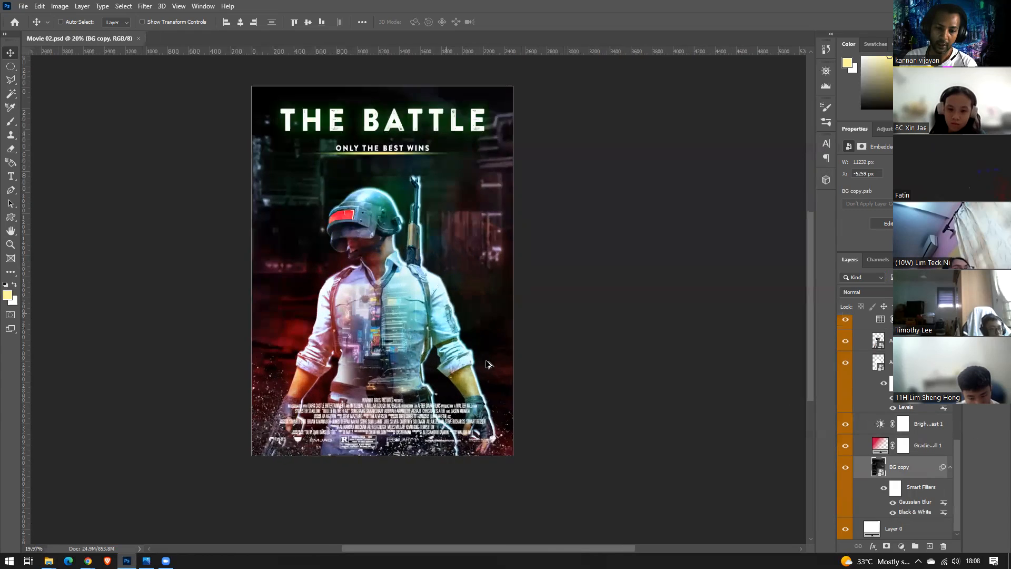
{"action": "left_click_drag", "start_coordinate": [413, 307], "coordinate": [489, 345]}
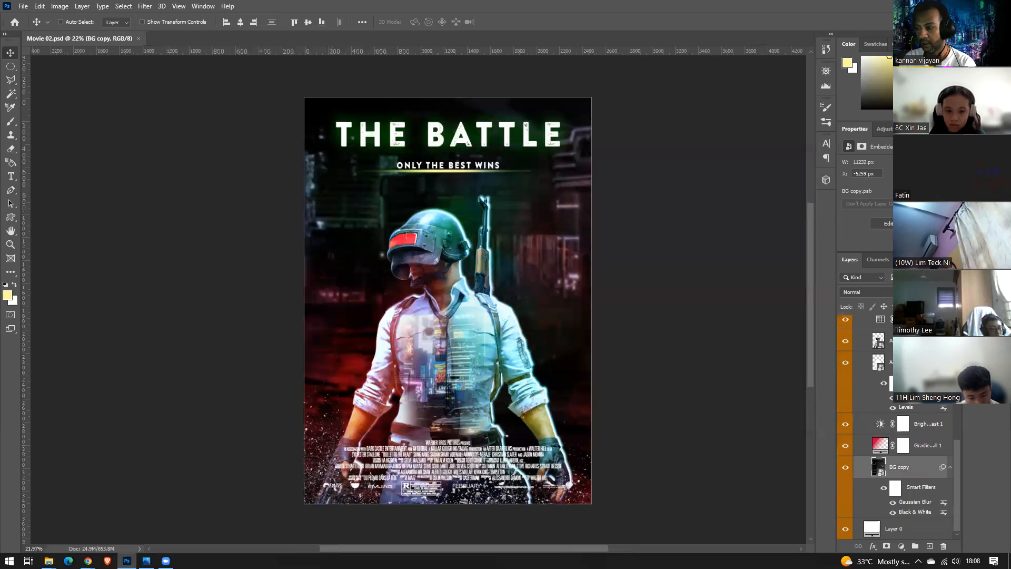
{"action": "scroll", "coordinate": [639, 345], "scroll_direction": "down", "scroll_amount": 1}
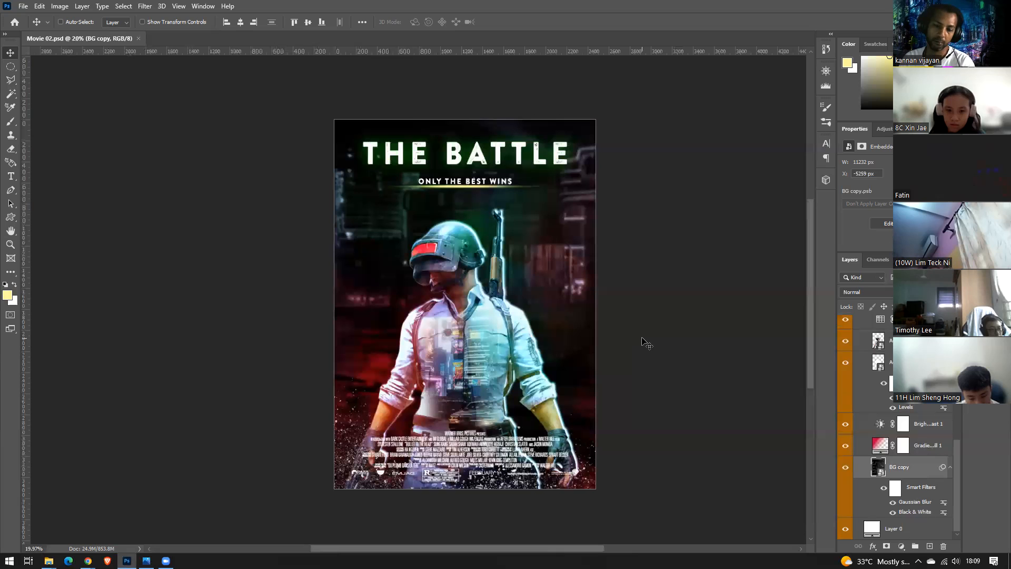
{"action": "scroll", "coordinate": [652, 341], "scroll_direction": "down", "scroll_amount": 1}
{"action": "scroll", "coordinate": [652, 342], "scroll_direction": "up", "scroll_amount": 1}
{"action": "scroll", "coordinate": [652, 341], "scroll_direction": "down", "scroll_amount": 1}
{"action": "scroll", "coordinate": [652, 342], "scroll_direction": "up", "scroll_amount": 1}
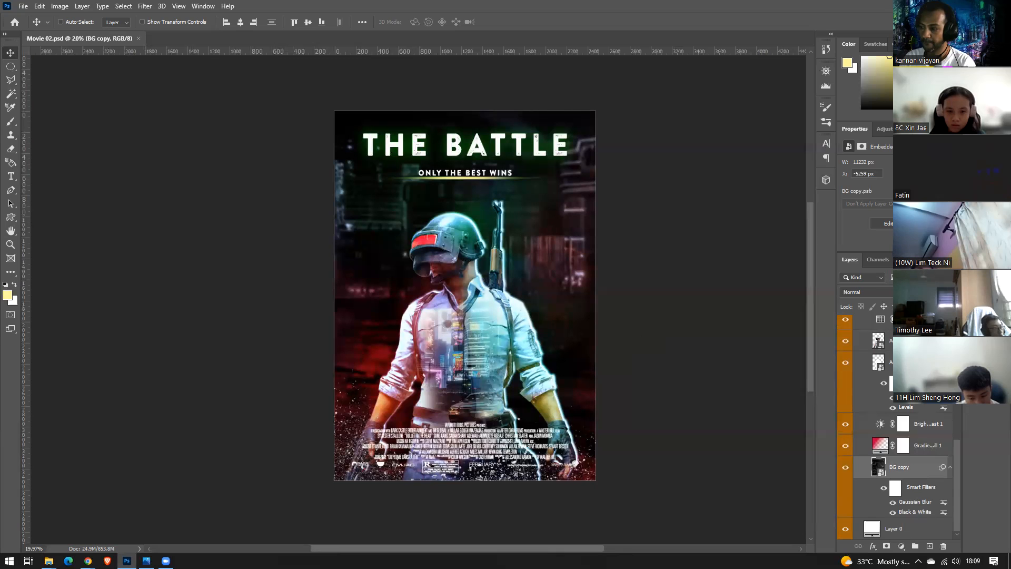
{"action": "key", "text": "alt+Tab"}
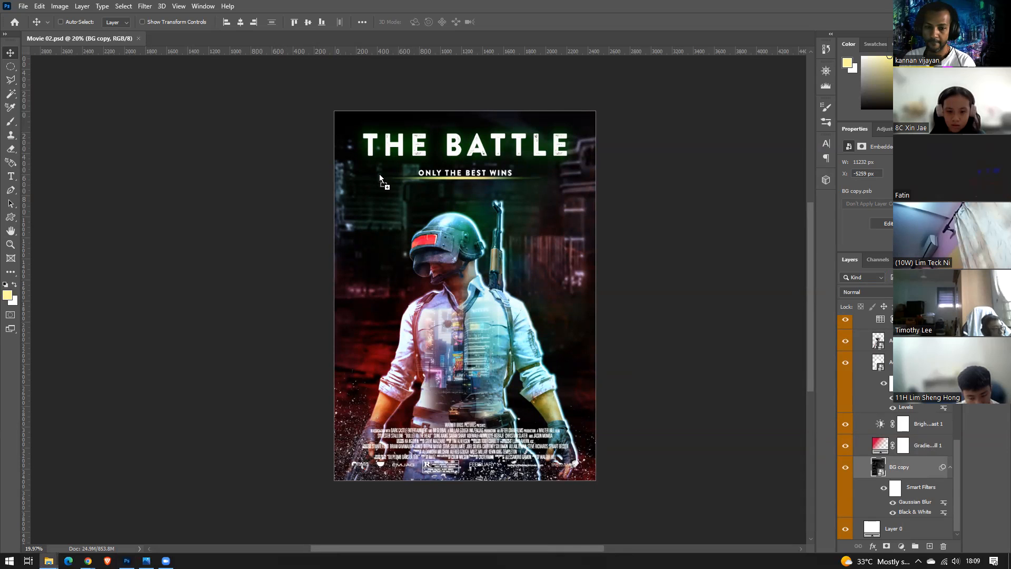
{"action": "left_click_drag", "start_coordinate": [379, 174], "coordinate": [379, 174]}
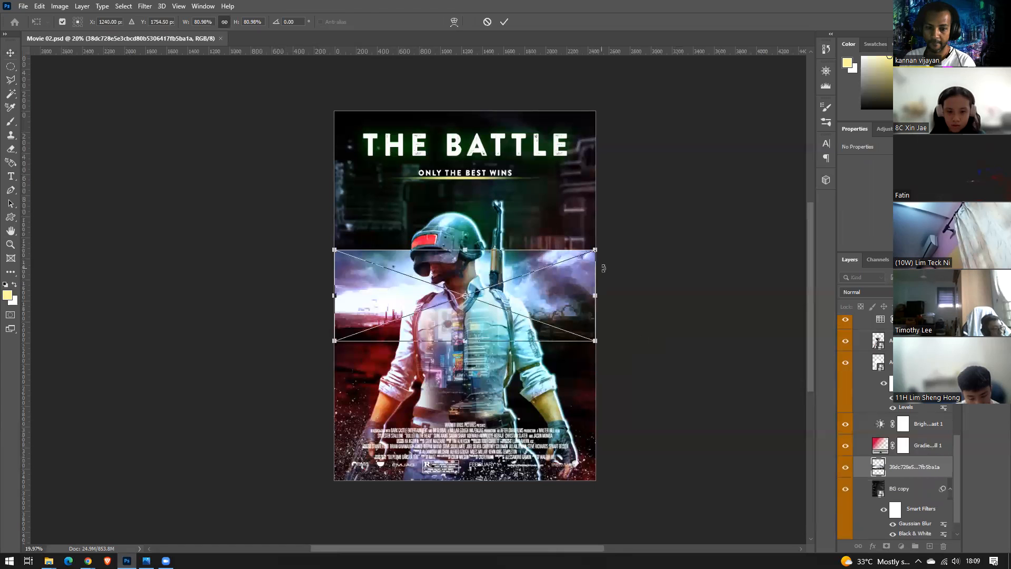
Scale the placed battlefield image to about 207% so that it covers the poster's upper half behind the actor
{"action": "left_click_drag", "start_coordinate": [597, 249], "coordinate": [806, 107]}
{"action": "left_click_drag", "start_coordinate": [395, 178], "coordinate": [250, 178]}
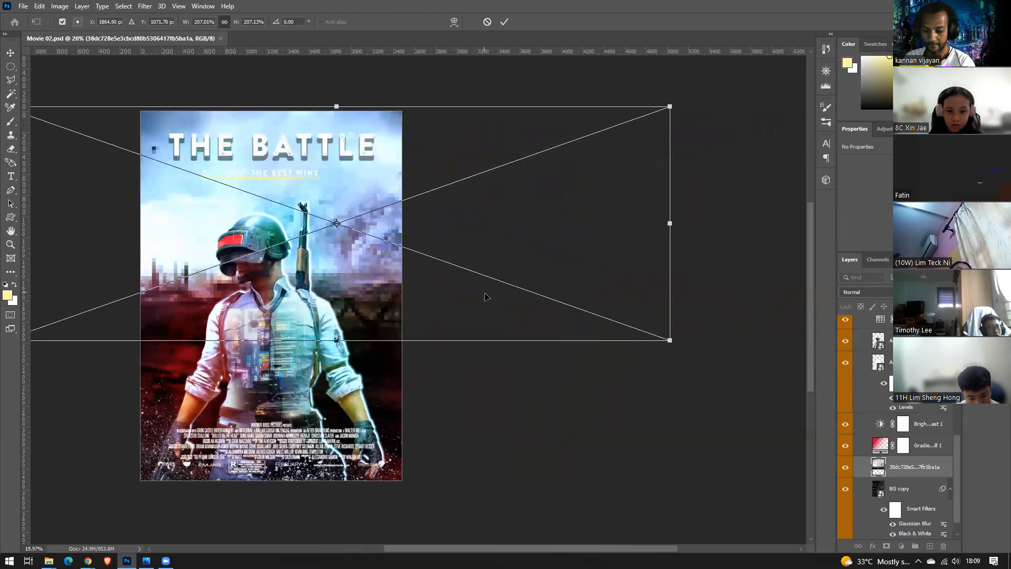
{"action": "key", "text": "Return"}
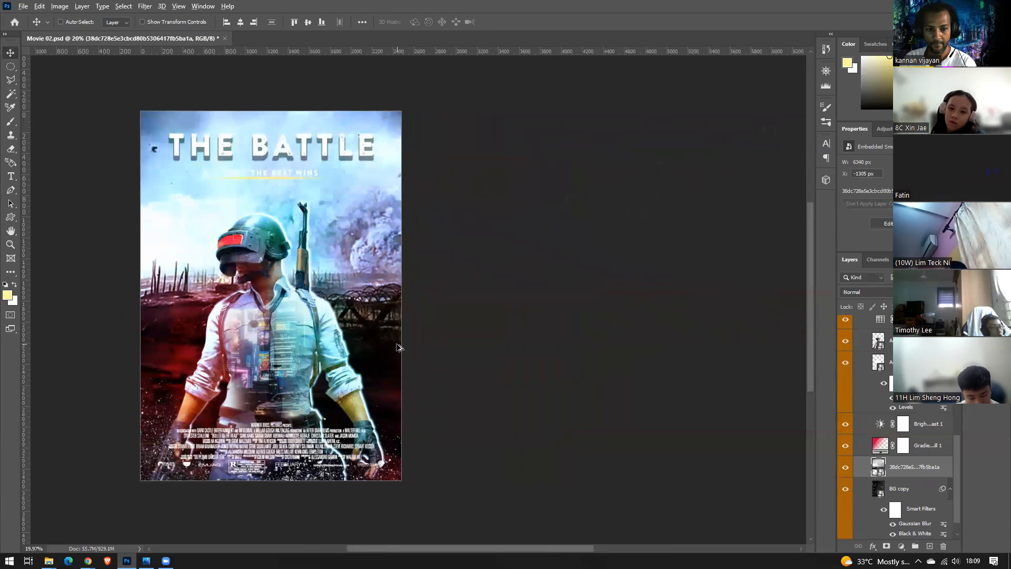
Shift the battlefield image horizontally behind the actor to X -1795 px
{"action": "scroll", "coordinate": [402, 350], "scroll_direction": "down", "scroll_amount": 2}
{"action": "scroll", "coordinate": [363, 345], "scroll_direction": "up", "scroll_amount": 2}
{"action": "left_click_drag", "start_coordinate": [502, 330], "coordinate": [667, 346]}
{"action": "left_click_drag", "start_coordinate": [530, 286], "coordinate": [453, 282]}
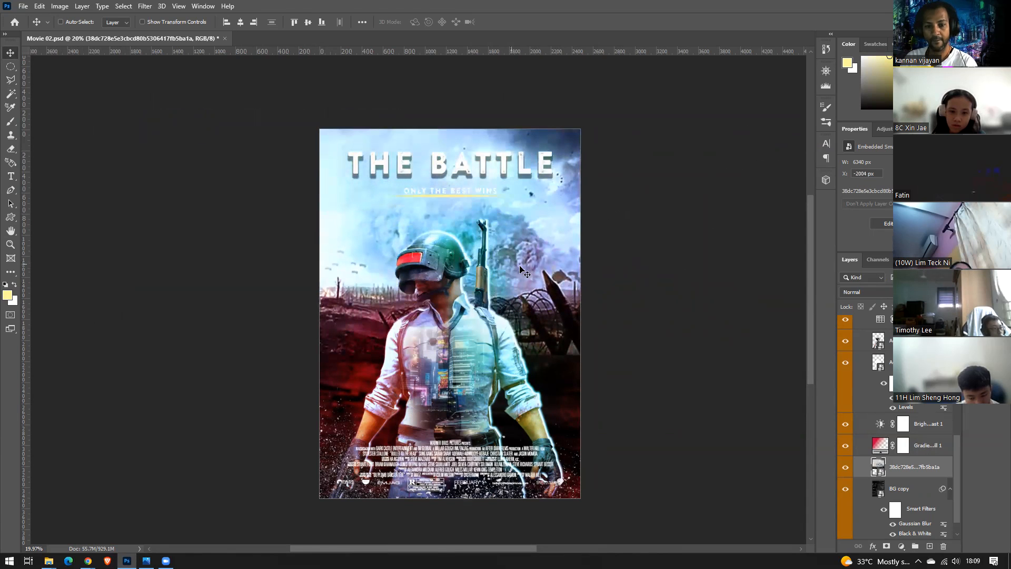
{"action": "scroll", "coordinate": [523, 284], "scroll_direction": "down", "scroll_amount": 1}
{"action": "left_click_drag", "start_coordinate": [532, 281], "coordinate": [572, 280]}
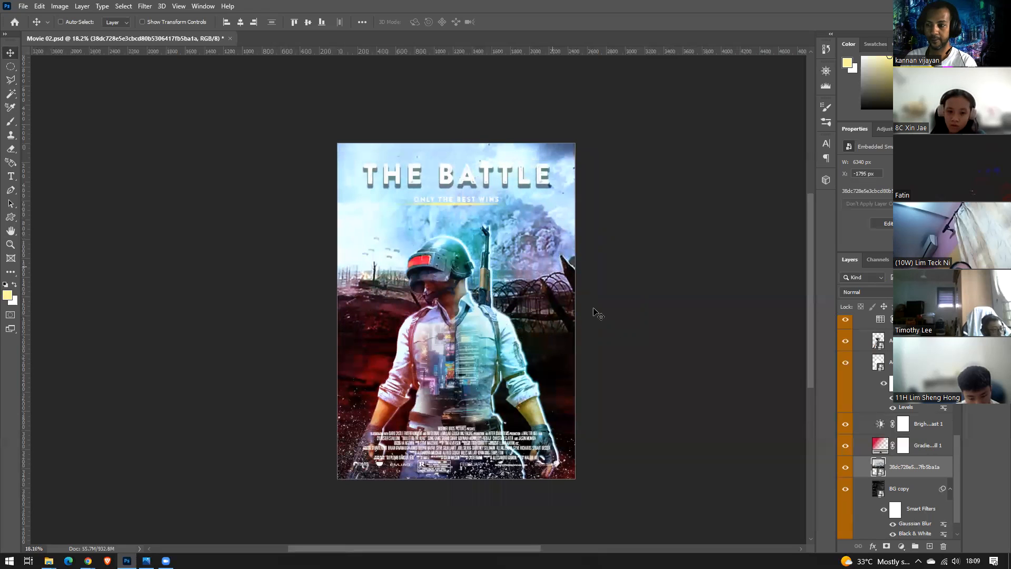
{"action": "scroll", "coordinate": [606, 362], "scroll_direction": "up", "scroll_amount": 1}
{"action": "scroll", "coordinate": [606, 362], "scroll_direction": "down", "scroll_amount": 1}
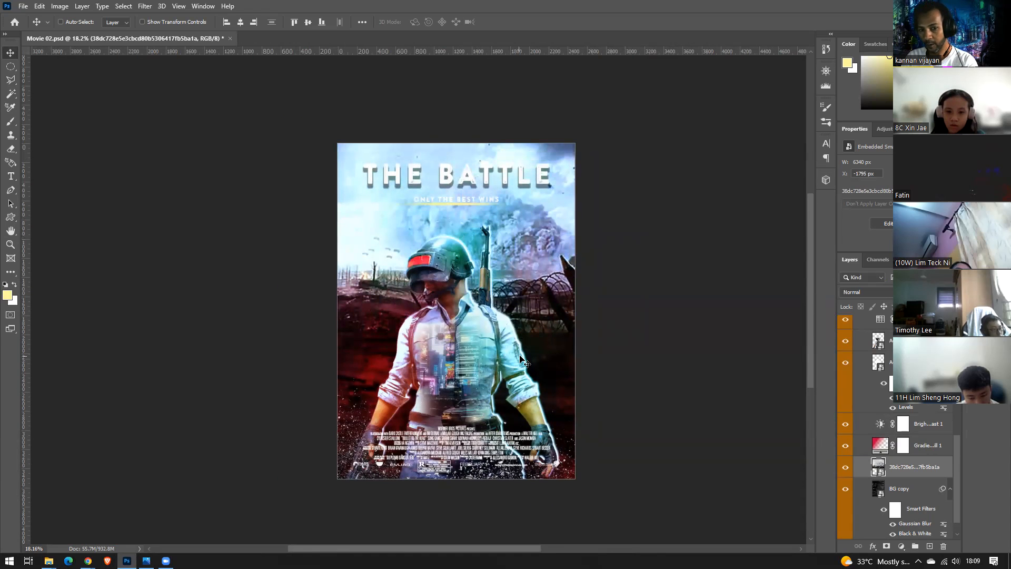
{"action": "scroll", "coordinate": [538, 468], "scroll_direction": "down", "scroll_amount": 1}
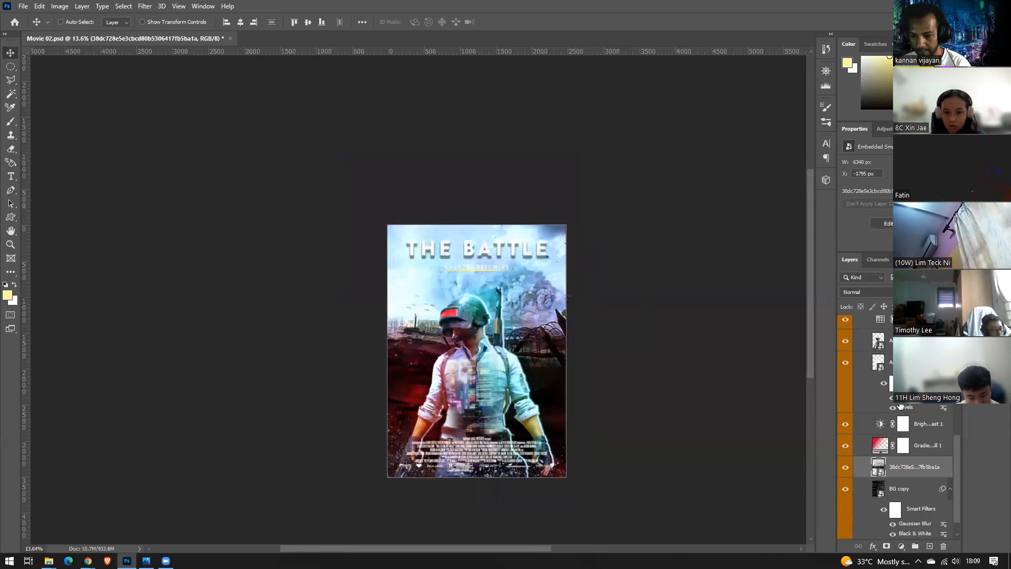
Darken the battlefield image with Levels, setting the midtones to about 0.42 and slightly raising the input and output black levels
{"action": "key", "text": "ctrl+l"}
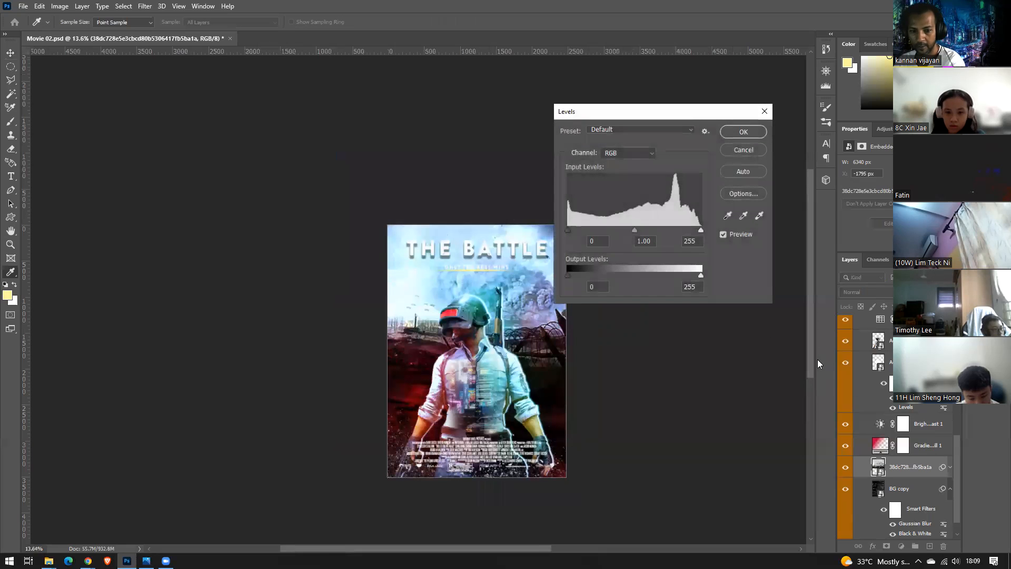
{"action": "left_click_drag", "start_coordinate": [635, 230], "coordinate": [667, 232]}
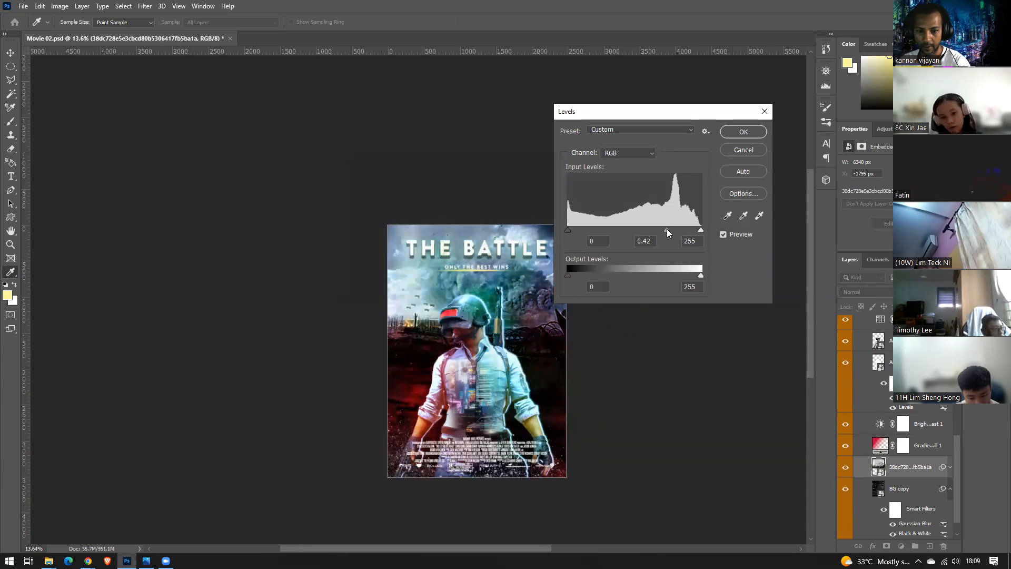
{"action": "left_click", "coordinate": [644, 241]}
{"action": "mouse_move", "coordinate": [571, 230]}
{"action": "left_mouse_down"}
{"action": "mouse_move", "coordinate": [596, 230]}
{"action": "mouse_move", "coordinate": [588, 231]}
{"action": "left_mouse_up"}
{"action": "left_click_drag", "start_coordinate": [572, 274], "coordinate": [578, 274]}
{"action": "left_click", "coordinate": [756, 135]}
{"action": "key", "text": "v"}
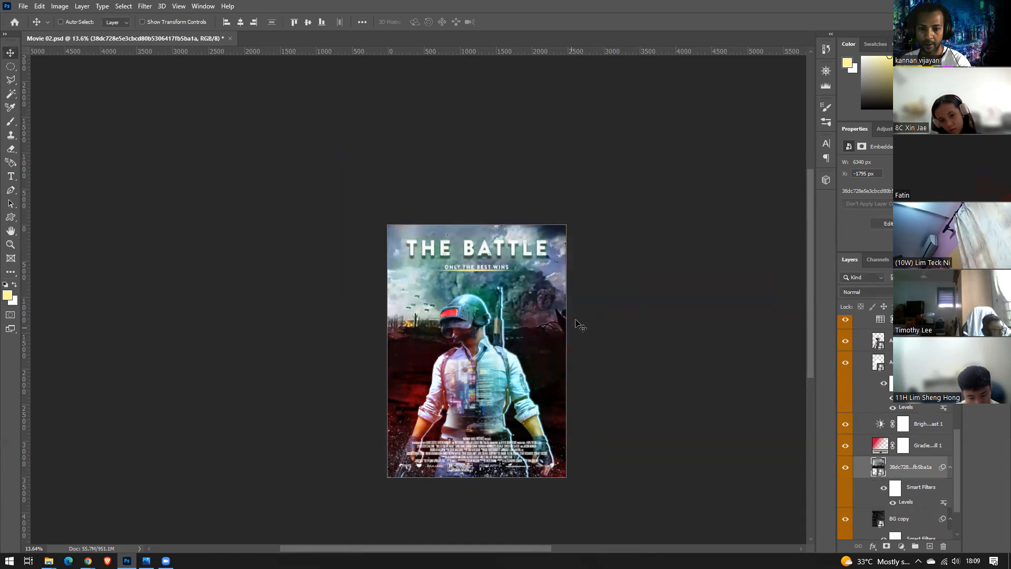
Examine the poster at several magnifications to judge how the darkened battlefield background works with the actor and title
{"action": "scroll", "coordinate": [601, 325], "scroll_direction": "down", "scroll_amount": 1}
{"action": "scroll", "coordinate": [622, 347], "scroll_direction": "up", "scroll_amount": 2}
{"action": "scroll", "coordinate": [691, 312], "scroll_direction": "up", "scroll_amount": 1}
{"action": "scroll", "coordinate": [684, 314], "scroll_direction": "down", "scroll_amount": 1}
{"action": "scroll", "coordinate": [687, 316], "scroll_direction": "up", "scroll_amount": 1}
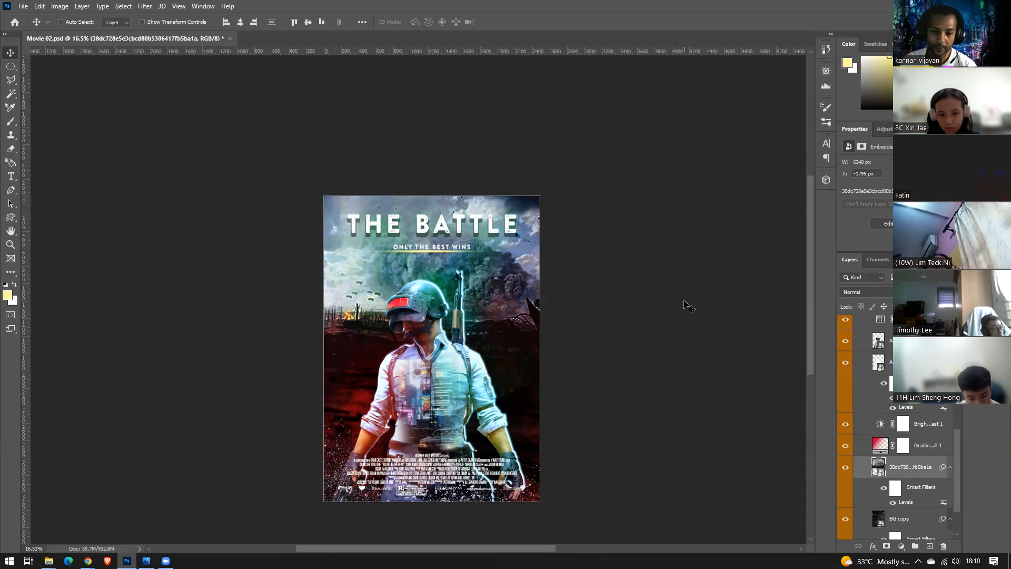
{"action": "scroll", "coordinate": [534, 236], "scroll_direction": "down", "scroll_amount": 3}
{"action": "scroll", "coordinate": [534, 236], "scroll_direction": "up", "scroll_amount": 3}
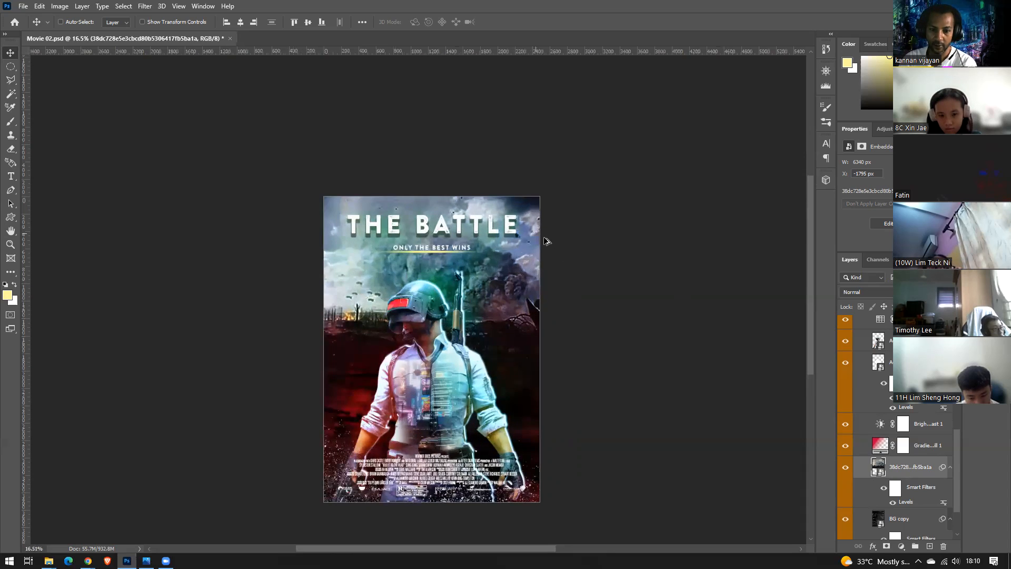
{"action": "scroll", "coordinate": [585, 301], "scroll_direction": "up", "scroll_amount": 4}
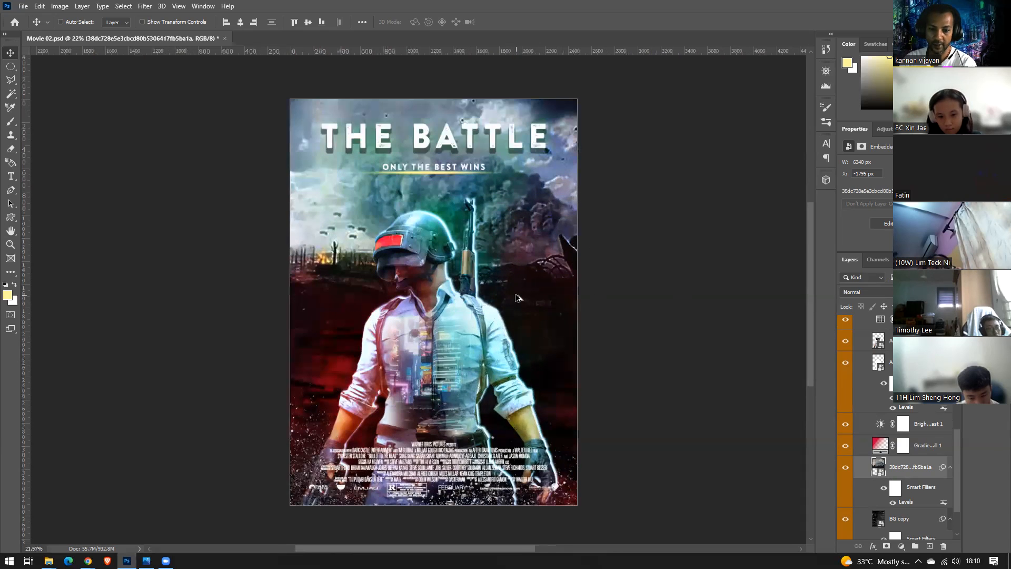
{"action": "scroll", "coordinate": [516, 298], "scroll_direction": "down", "scroll_amount": 1}
{"action": "scroll", "coordinate": [458, 303], "scroll_direction": "down", "scroll_amount": 2}
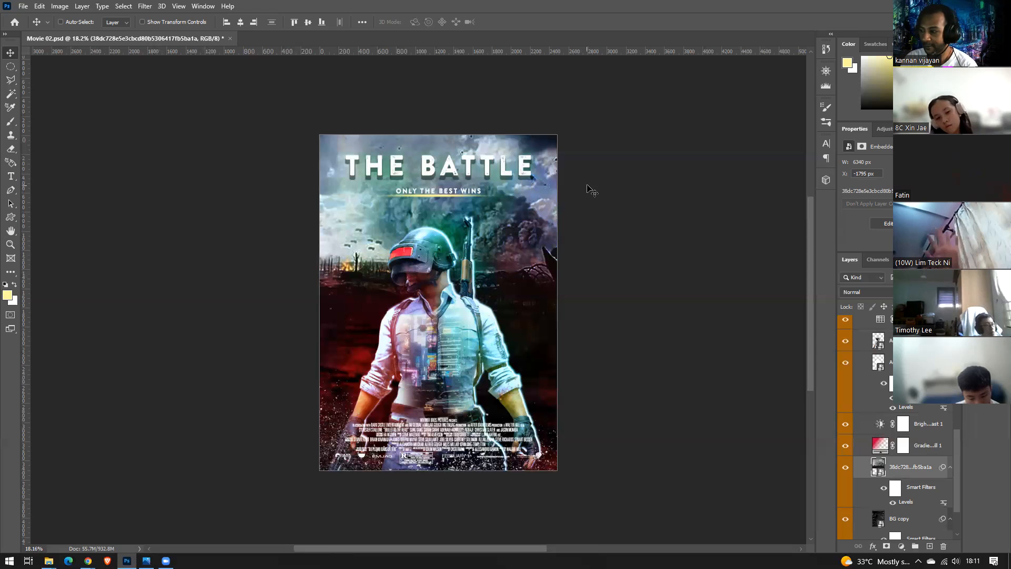
{"action": "scroll", "coordinate": [596, 186], "scroll_direction": "down", "scroll_amount": 1}
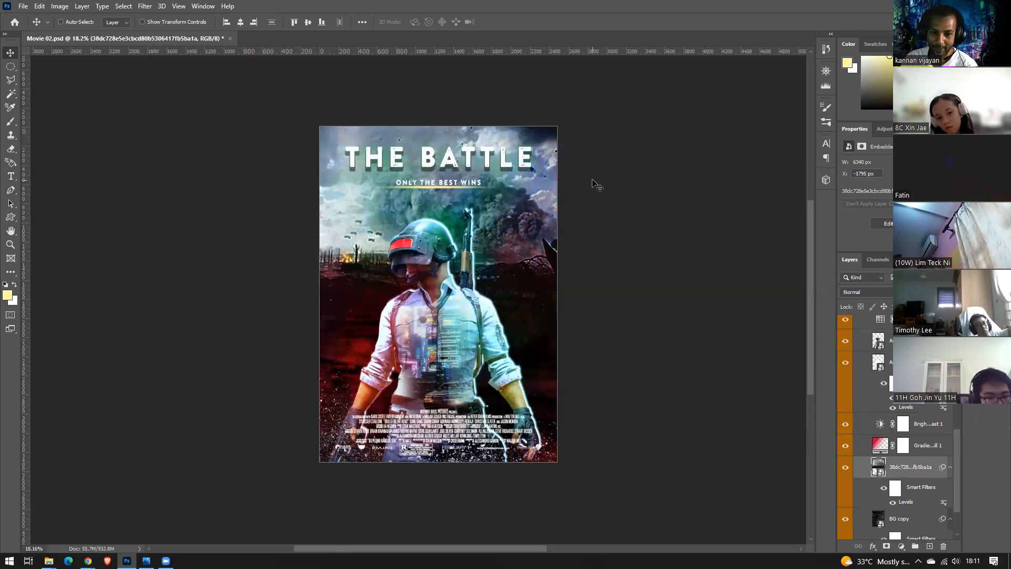
Save the poster with its new battlefield background
{"action": "key", "text": "ctrl"}
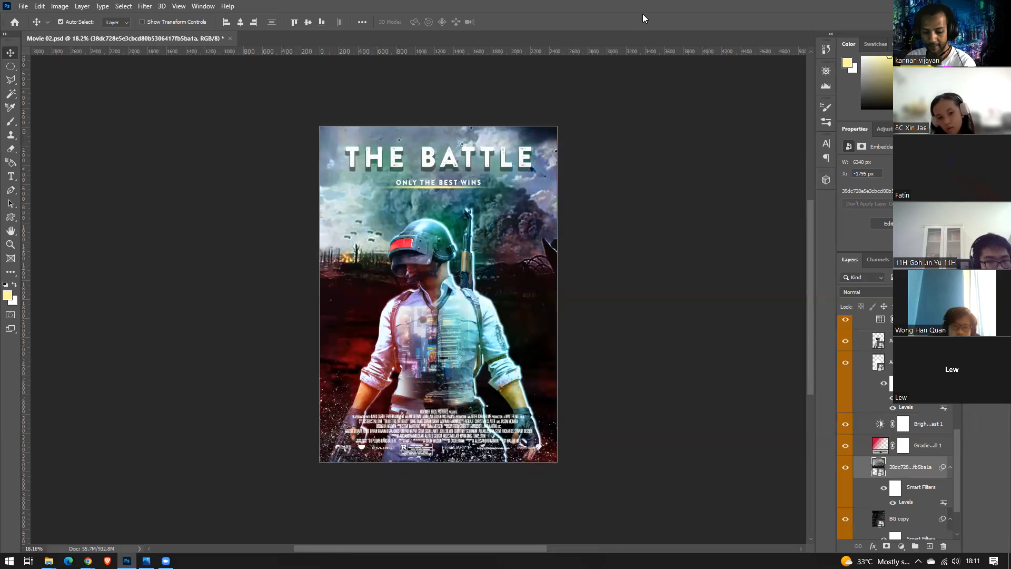
{"action": "key", "text": "ctrl+s"}
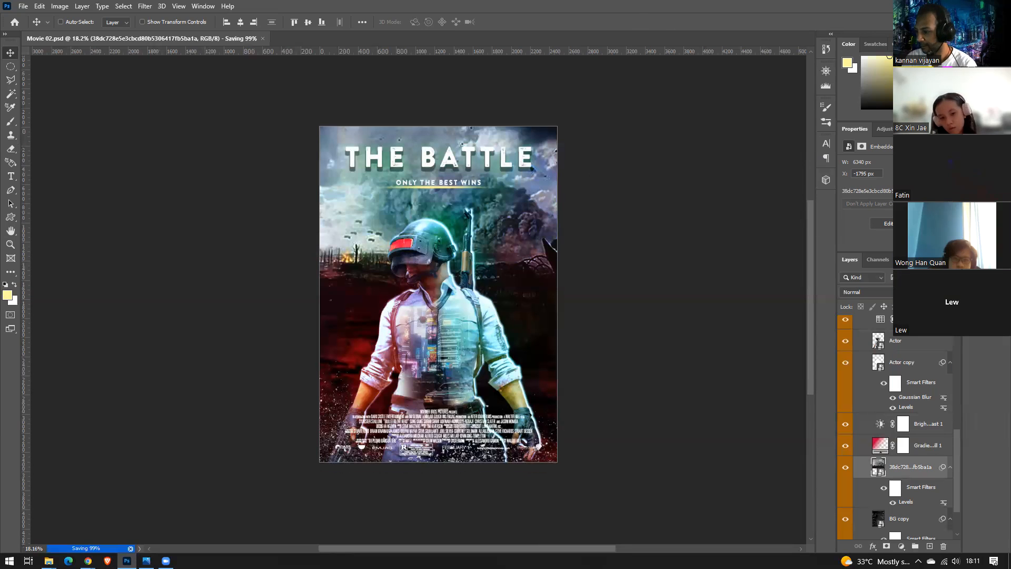